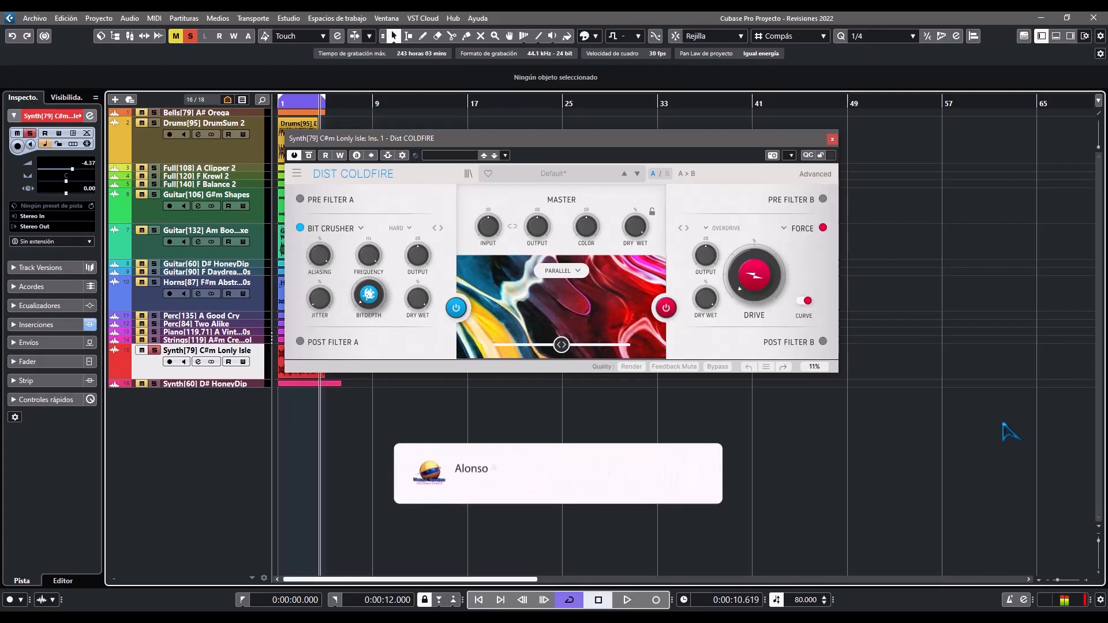
{"action": "left_click", "coordinate": [553, 141]}
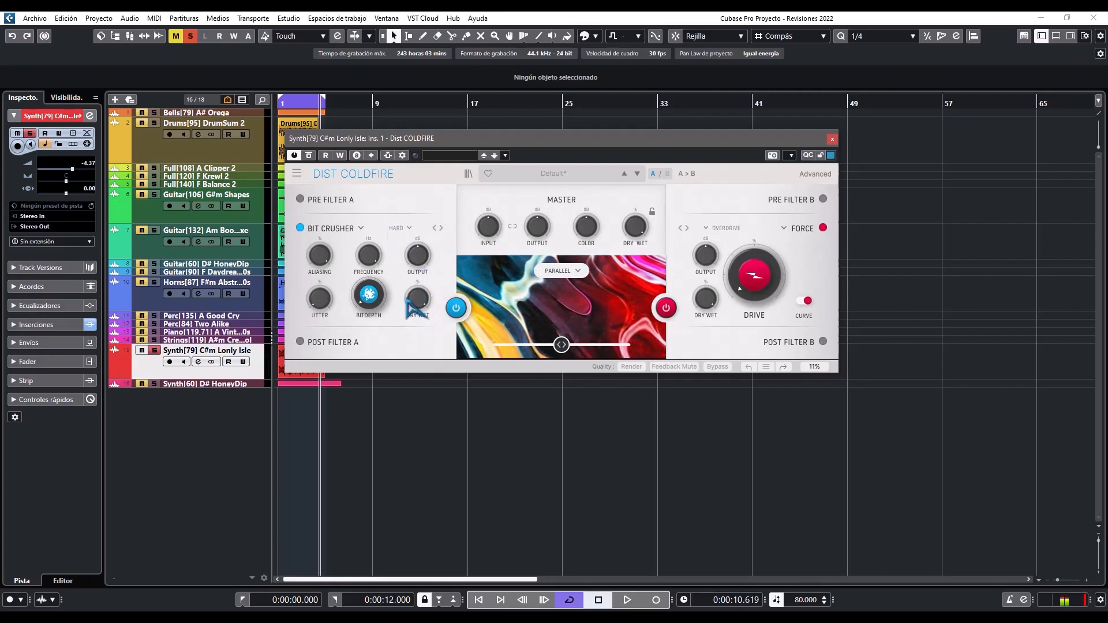
{"action": "scroll", "coordinate": [408, 301], "scroll_direction": "down", "scroll_amount": 1}
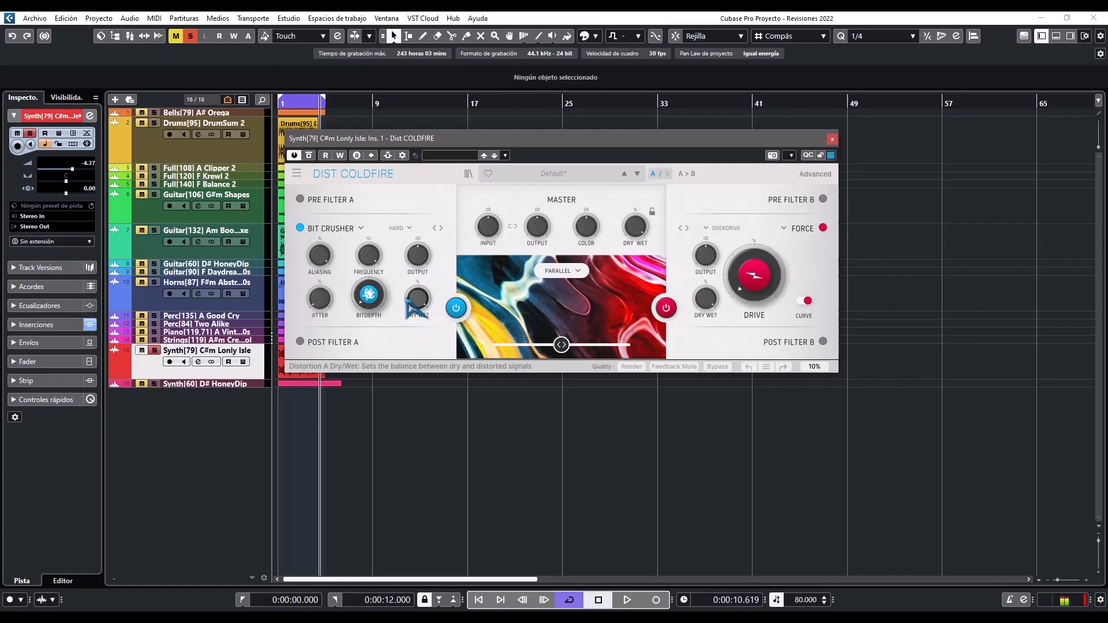
{"action": "scroll", "coordinate": [408, 301], "scroll_direction": "up", "scroll_amount": 1}
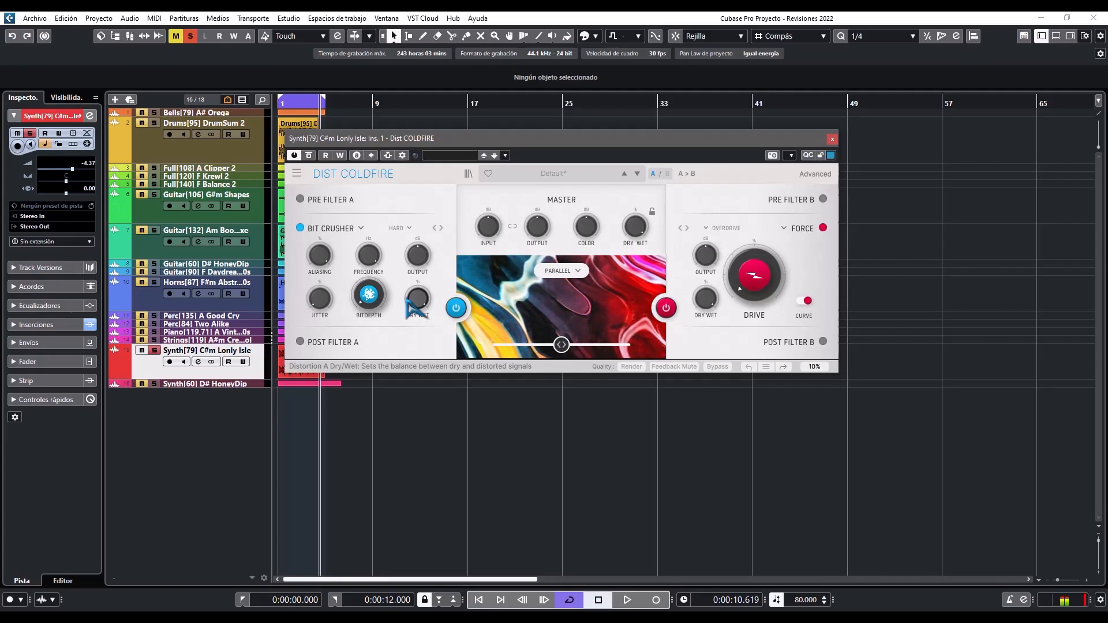
{"action": "scroll", "coordinate": [406, 300], "scroll_direction": "up", "scroll_amount": 1}
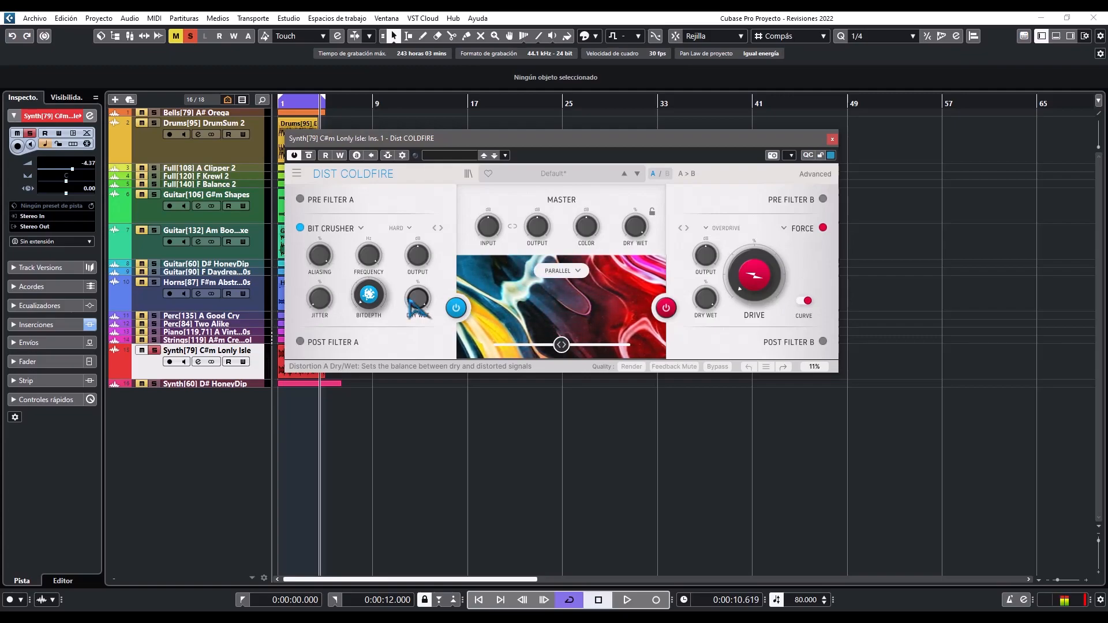
{"action": "scroll", "coordinate": [408, 300], "scroll_direction": "down", "scroll_amount": 1}
{"action": "scroll", "coordinate": [410, 300], "scroll_direction": "up", "scroll_amount": 1}
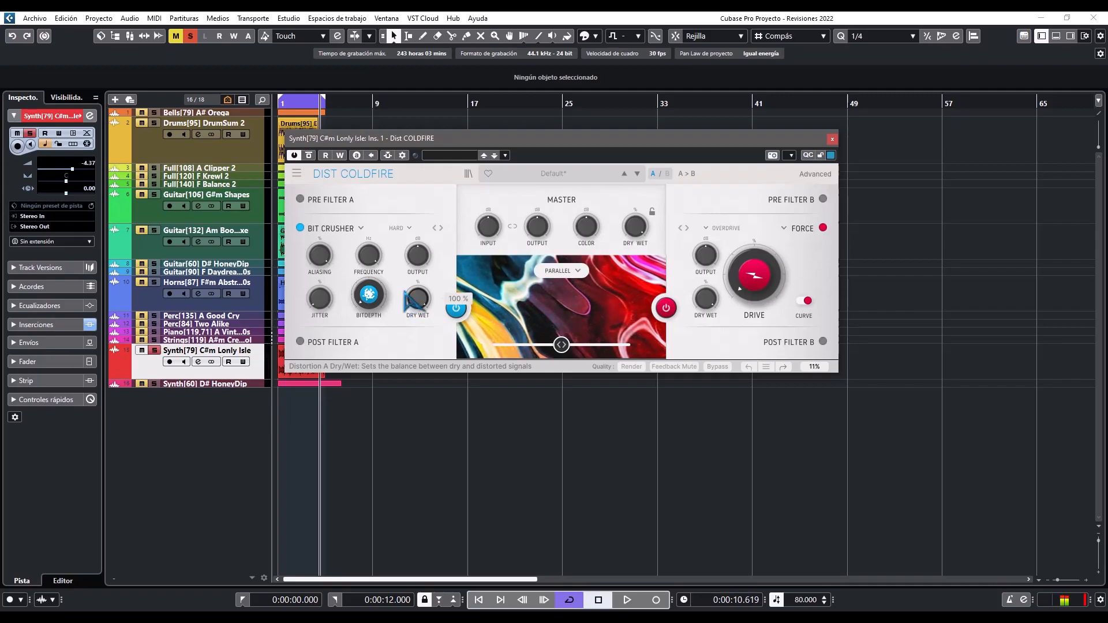
{"action": "scroll", "coordinate": [410, 300], "scroll_direction": "down", "scroll_amount": 1}
{"action": "scroll", "coordinate": [410, 300], "scroll_direction": "up", "scroll_amount": 1}
{"action": "scroll", "coordinate": [411, 300], "scroll_direction": "down", "scroll_amount": 1}
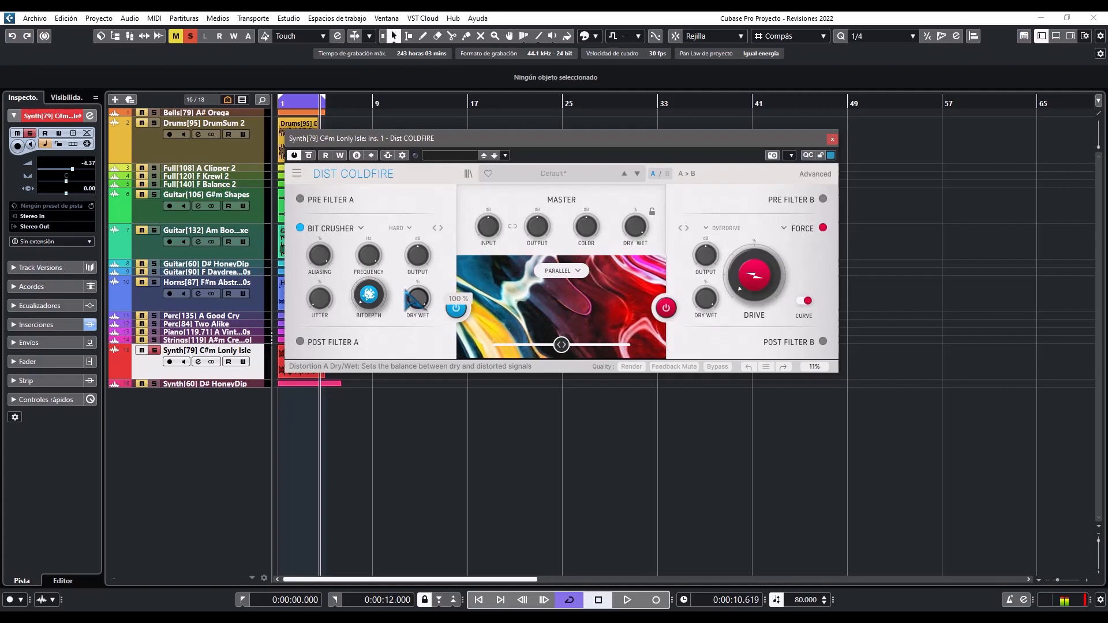
{"action": "mouse_move", "coordinate": [395, 298]}
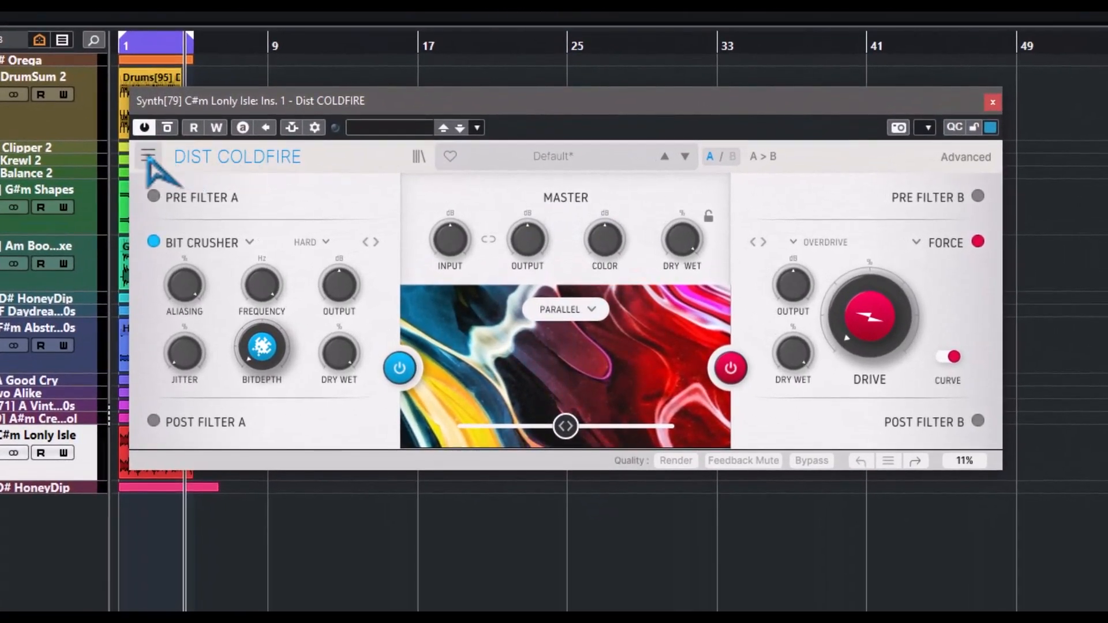
Step: Enlarge the plugin window to 90%, and further to 100%
{"action": "left_click", "coordinate": [148, 154]}
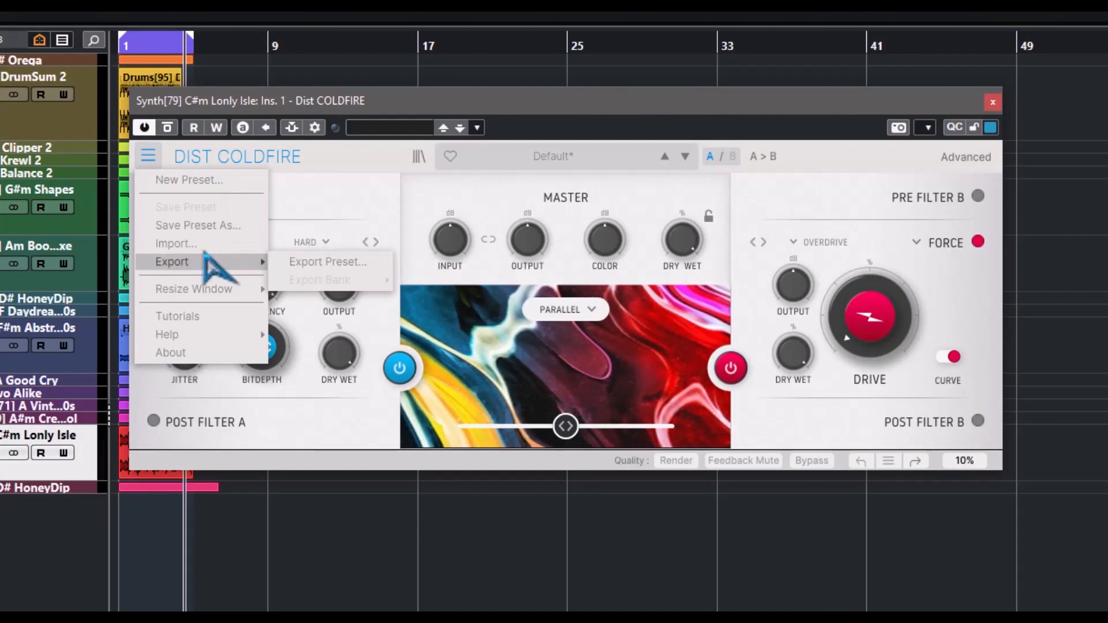
{"action": "mouse_move", "coordinate": [214, 292]}
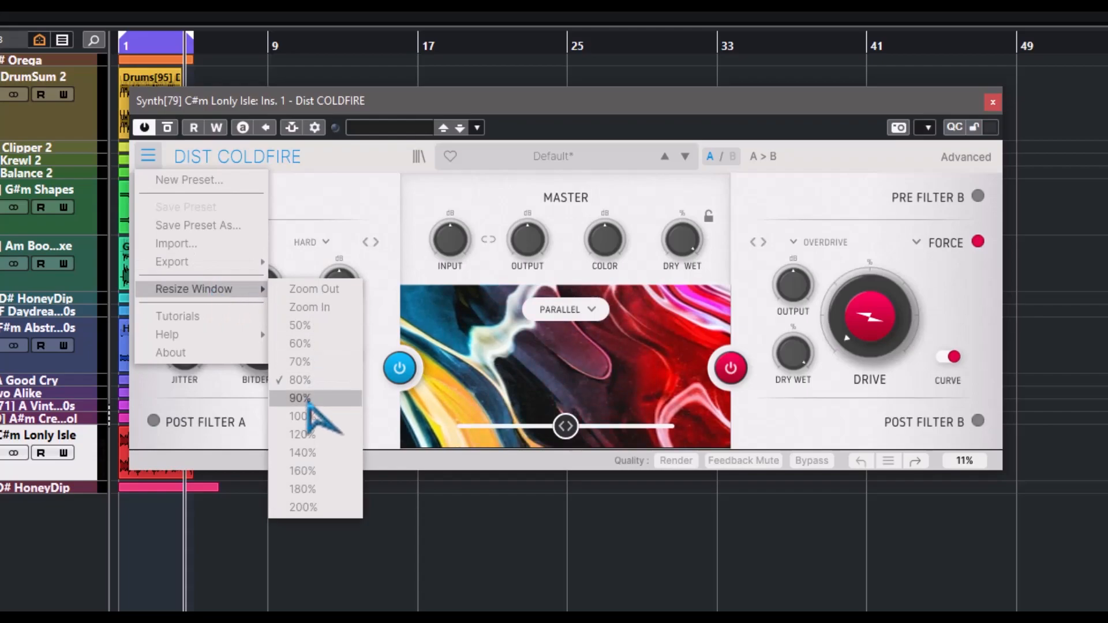
{"action": "left_click", "coordinate": [307, 397]}
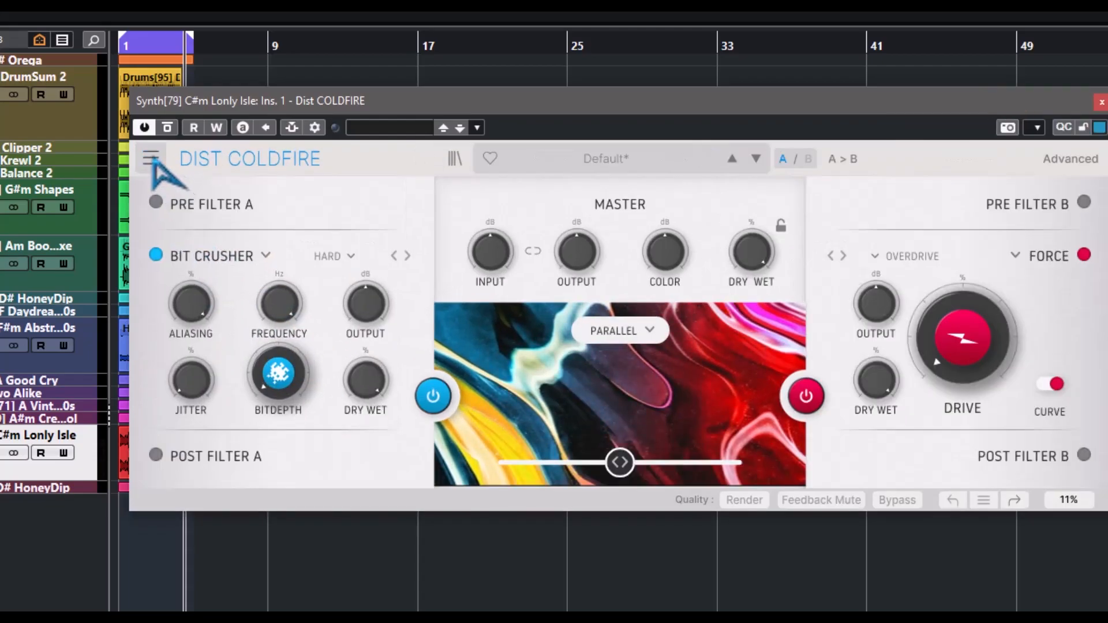
{"action": "left_click", "coordinate": [150, 157]}
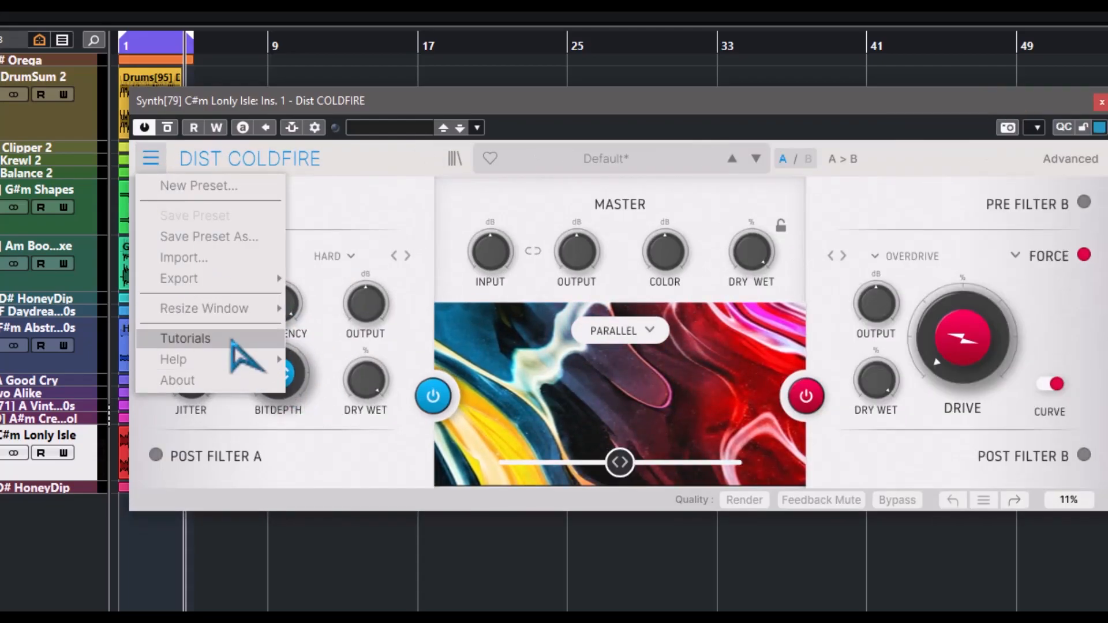
{"action": "mouse_move", "coordinate": [246, 308]}
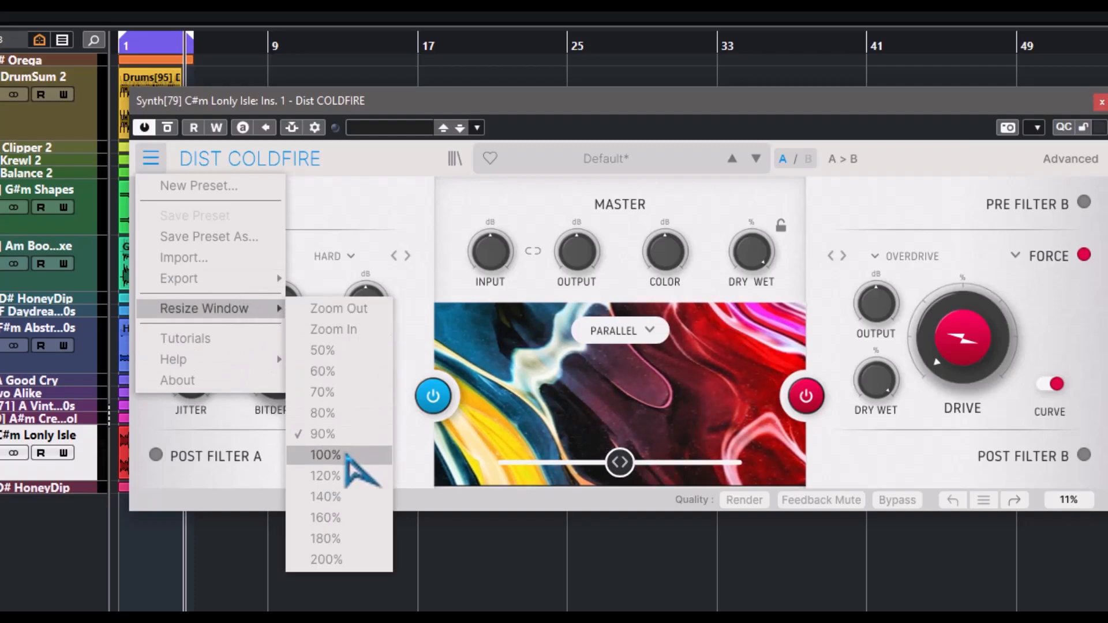
{"action": "left_click", "coordinate": [355, 456]}
Step: Look through the preset browser and the list of preset categories without loading a preset
{"action": "left_click", "coordinate": [151, 157]}
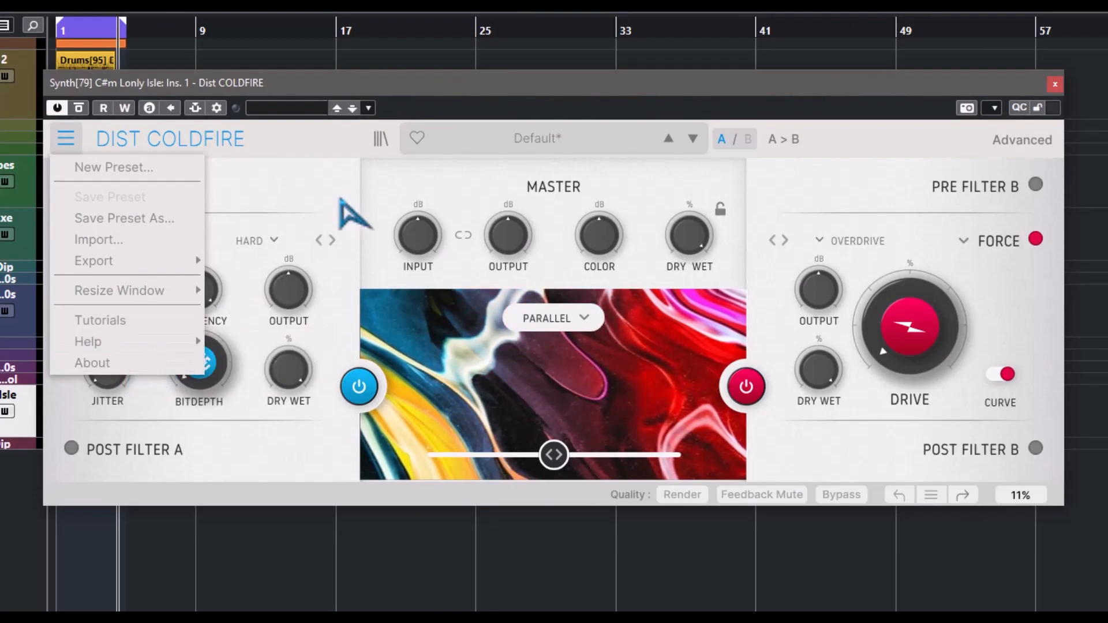
{"action": "left_click", "coordinate": [294, 176]}
{"action": "left_click", "coordinate": [379, 139]}
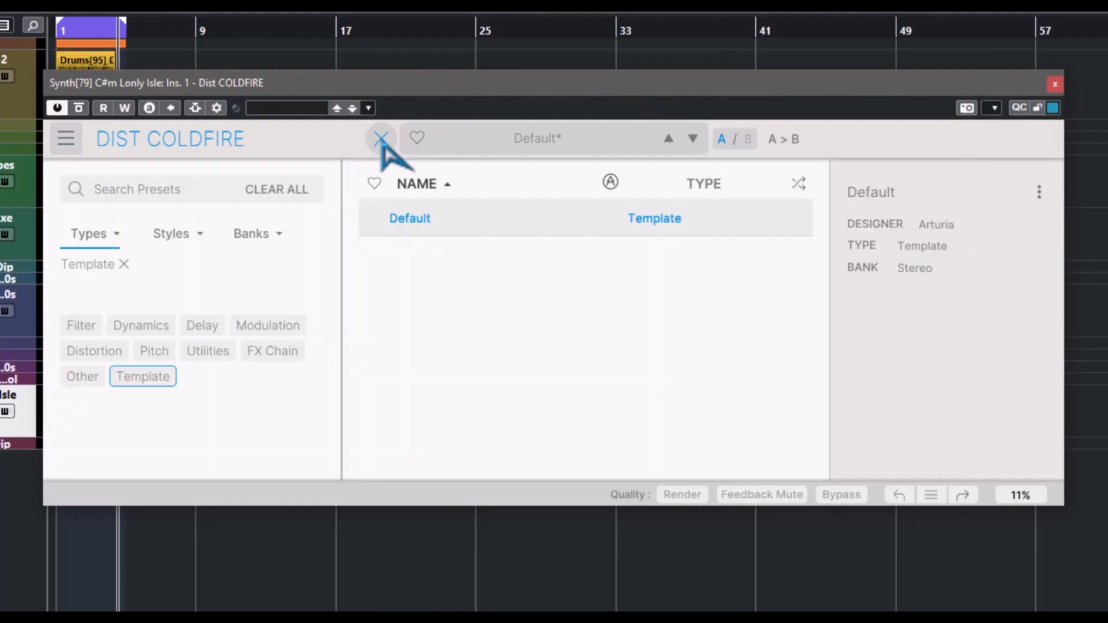
{"action": "left_click", "coordinate": [381, 140]}
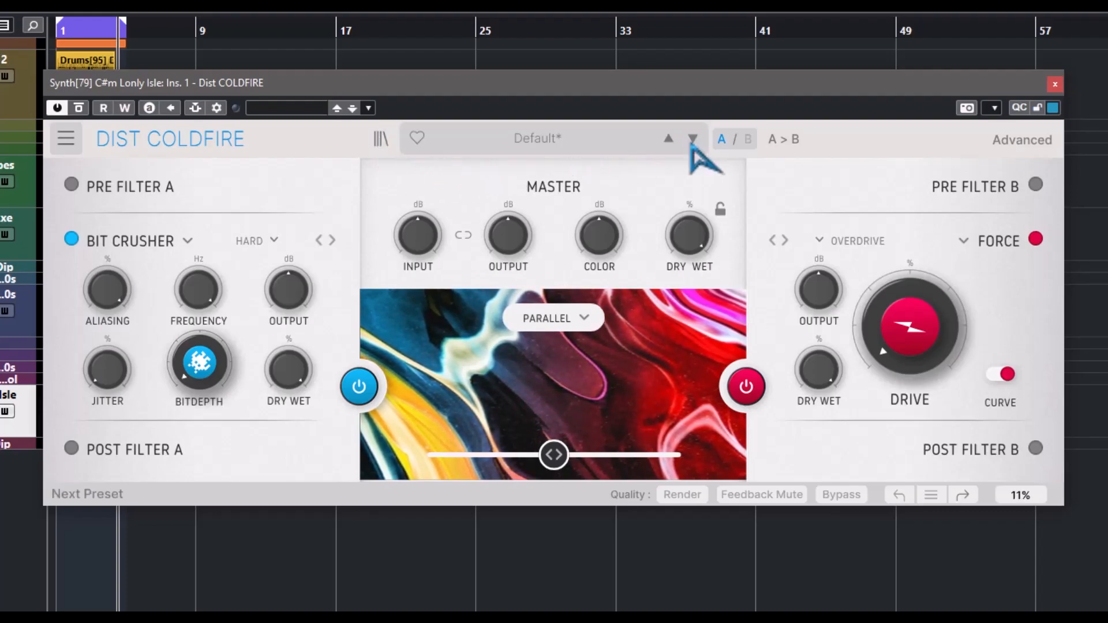
{"action": "left_click", "coordinate": [557, 145]}
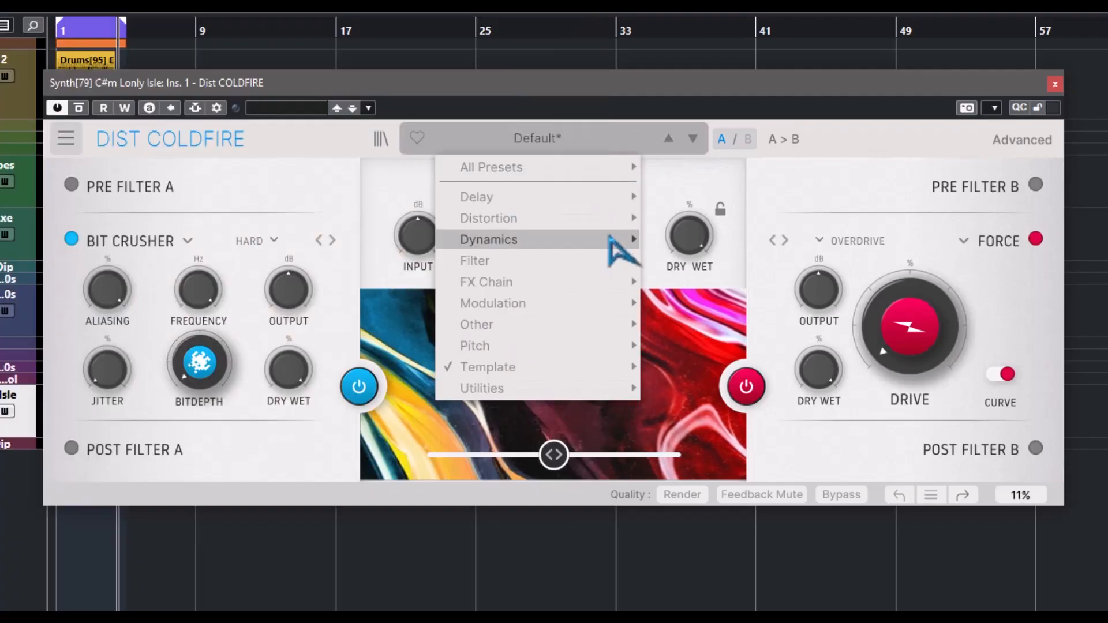
{"action": "mouse_move", "coordinate": [540, 167]}
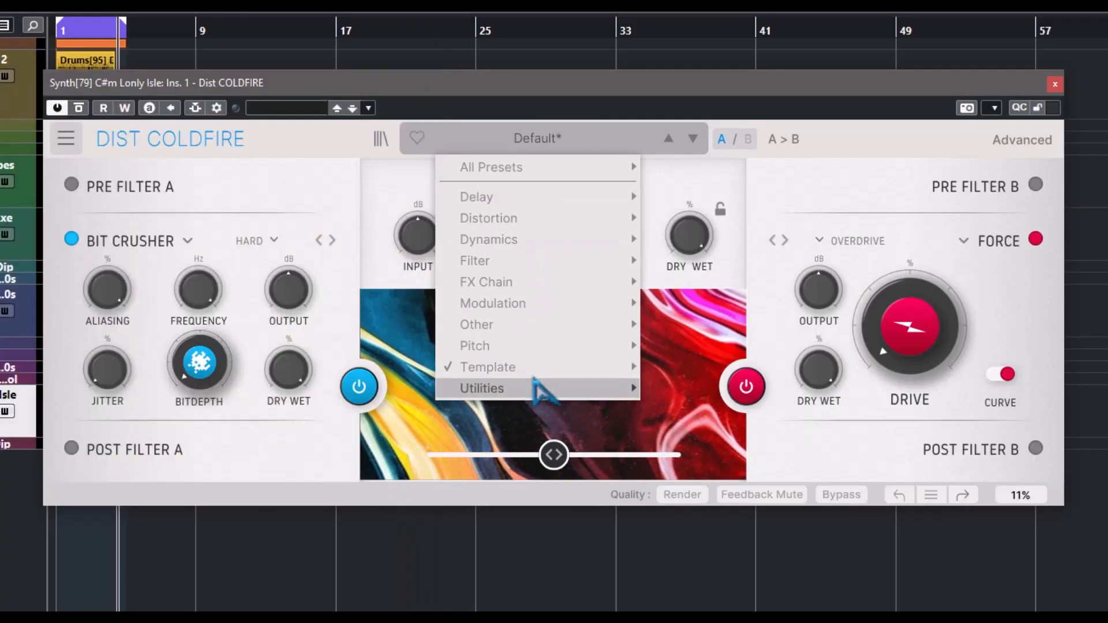
{"action": "left_click", "coordinate": [760, 153]}
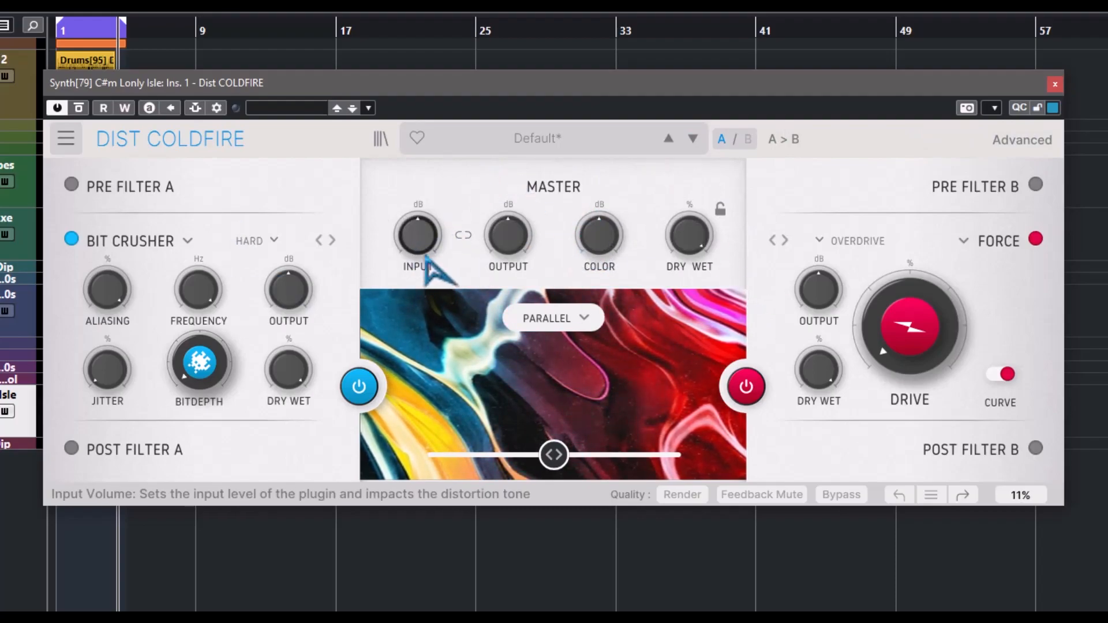
Step: Try raising the master input level and setting the output to 2.50 dB, and reset both knobs to their defaults
{"action": "mouse_move", "coordinate": [523, 225]}
{"action": "mouse_move", "coordinate": [418, 234]}
{"action": "left_mouse_down"}
{"action": "mouse_move", "coordinate": [418, 264]}
{"action": "mouse_move", "coordinate": [417, 219]}
{"action": "left_mouse_up"}
{"action": "mouse_move", "coordinate": [521, 245]}
{"action": "left_mouse_down"}
{"action": "mouse_move", "coordinate": [520, 223]}
{"action": "mouse_move", "coordinate": [521, 235]}
{"action": "left_mouse_up"}
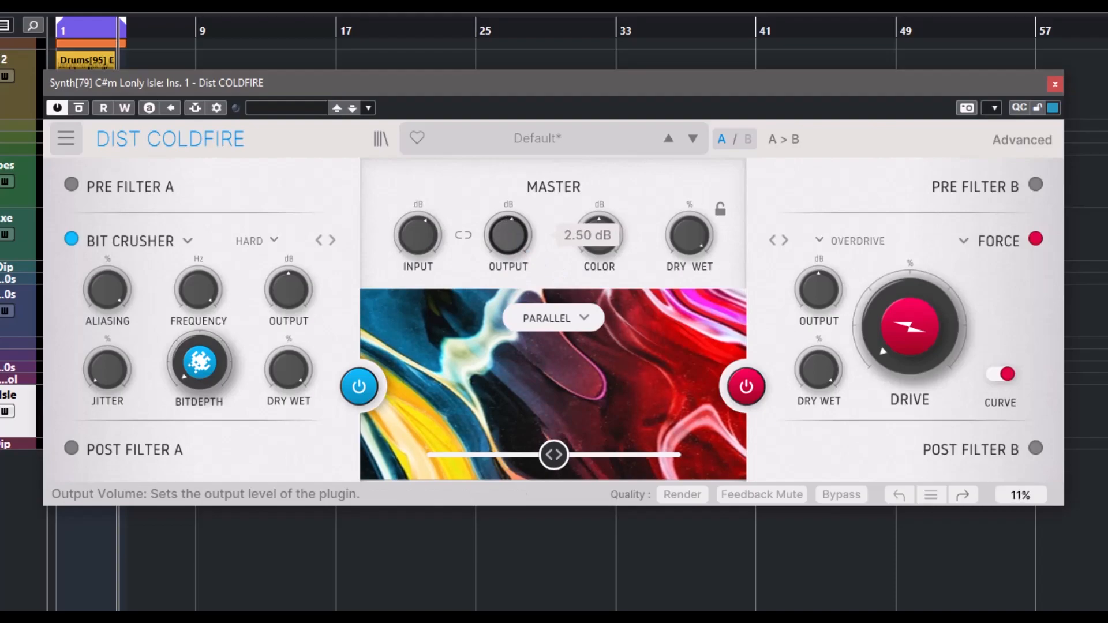
{"action": "double_click", "coordinate": [508, 236]}
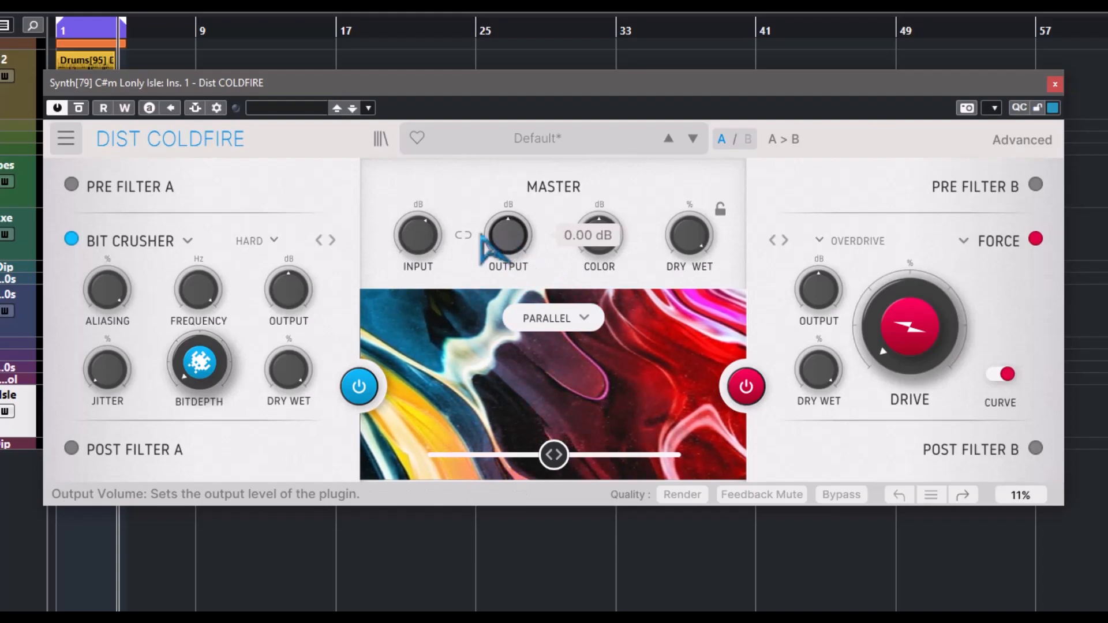
{"action": "double_click", "coordinate": [417, 235]}
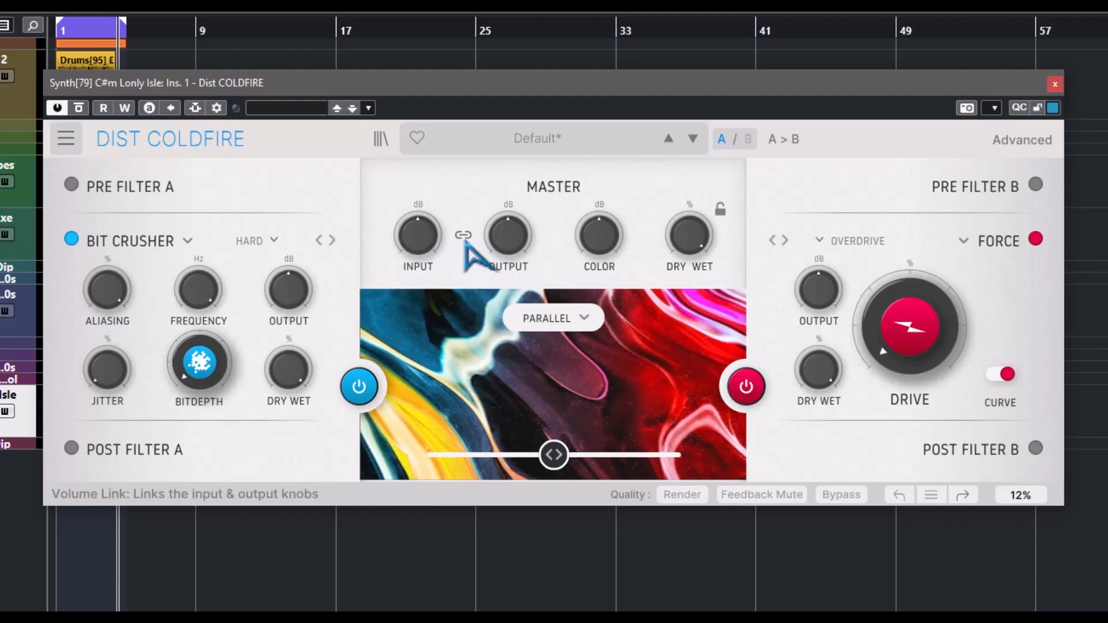
Step: Link the master input and output volumes and lower the input level
{"action": "mouse_move", "coordinate": [415, 235]}
{"action": "left_mouse_down"}
{"action": "mouse_move", "coordinate": [415, 244]}
{"action": "mouse_move", "coordinate": [415, 208]}
{"action": "mouse_move", "coordinate": [415, 250]}
{"action": "left_mouse_up"}
Step: Sweep the master Color tilt EQ through positive and negative amounts, including 6.53 dB and -4.51 dB
{"action": "mouse_move", "coordinate": [599, 249]}
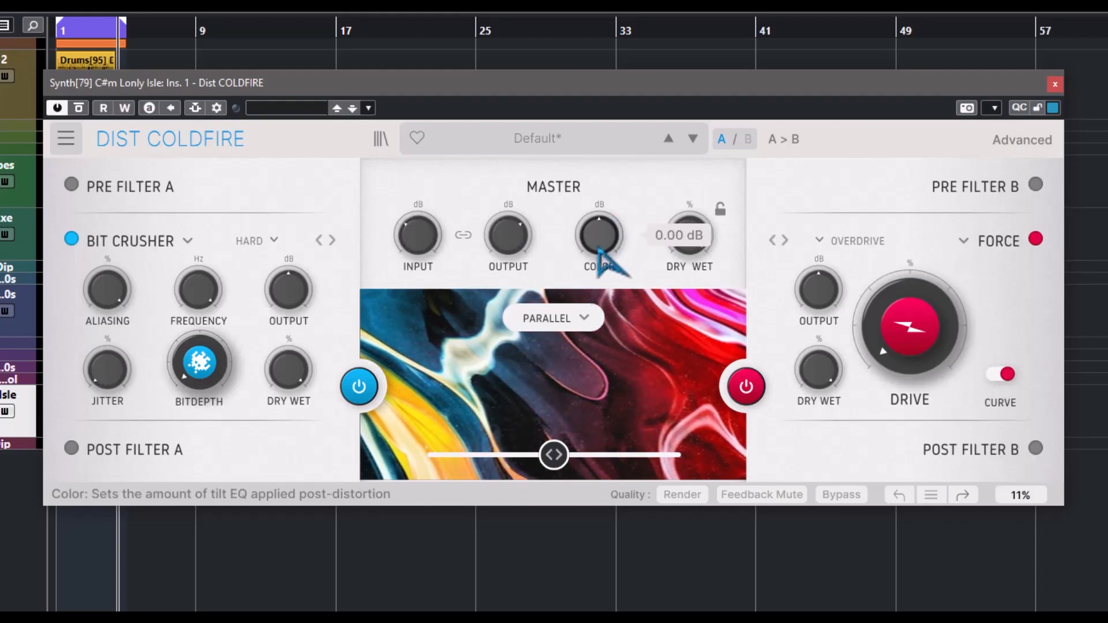
{"action": "mouse_move", "coordinate": [598, 219]}
{"action": "left_mouse_down"}
{"action": "mouse_move", "coordinate": [599, 239]}
{"action": "mouse_move", "coordinate": [599, 227]}
{"action": "left_mouse_up"}
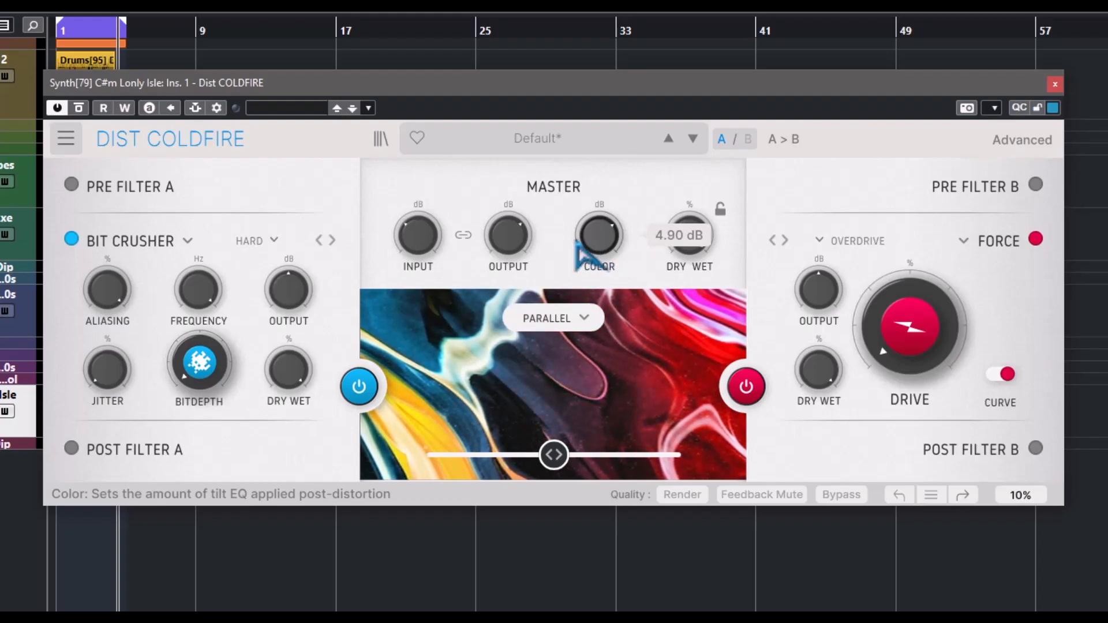
{"action": "mouse_move", "coordinate": [604, 256]}
{"action": "left_mouse_down"}
{"action": "mouse_move", "coordinate": [604, 353]}
{"action": "mouse_move", "coordinate": [604, 246]}
{"action": "left_mouse_up"}
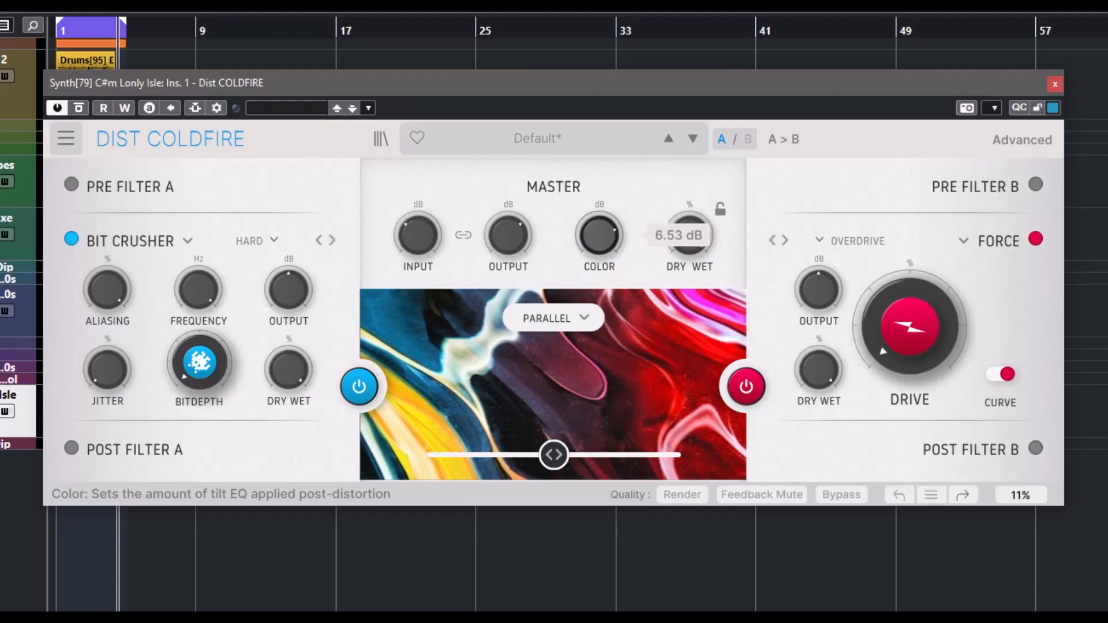
{"action": "left_click_drag", "start_coordinate": [604, 246], "coordinate": [604, 310]}
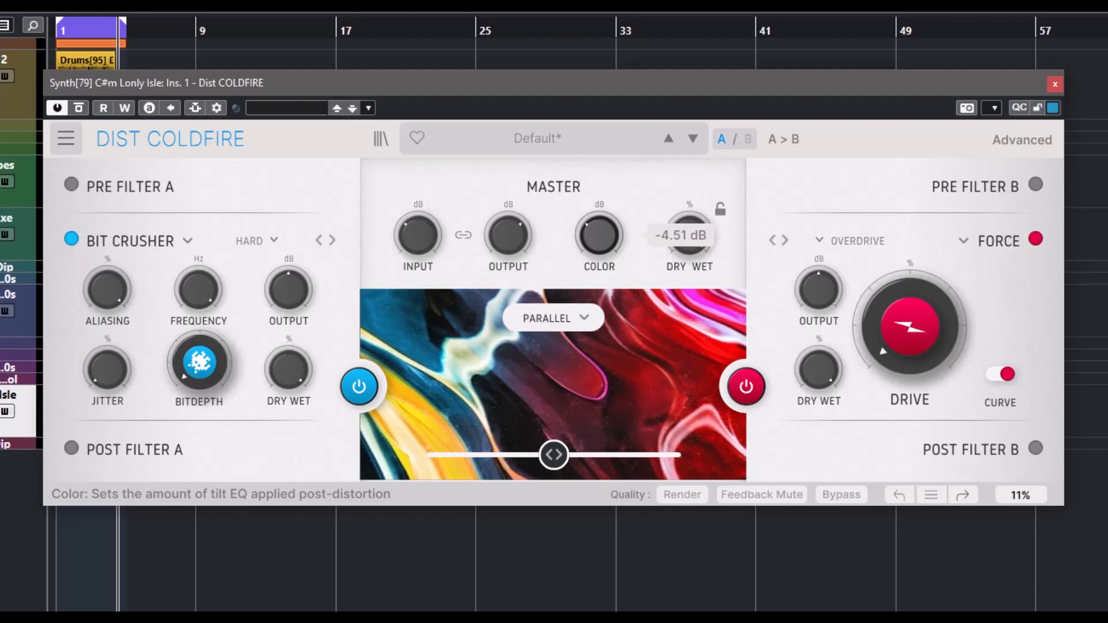
{"action": "left_click_drag", "start_coordinate": [604, 309], "coordinate": [604, 268]}
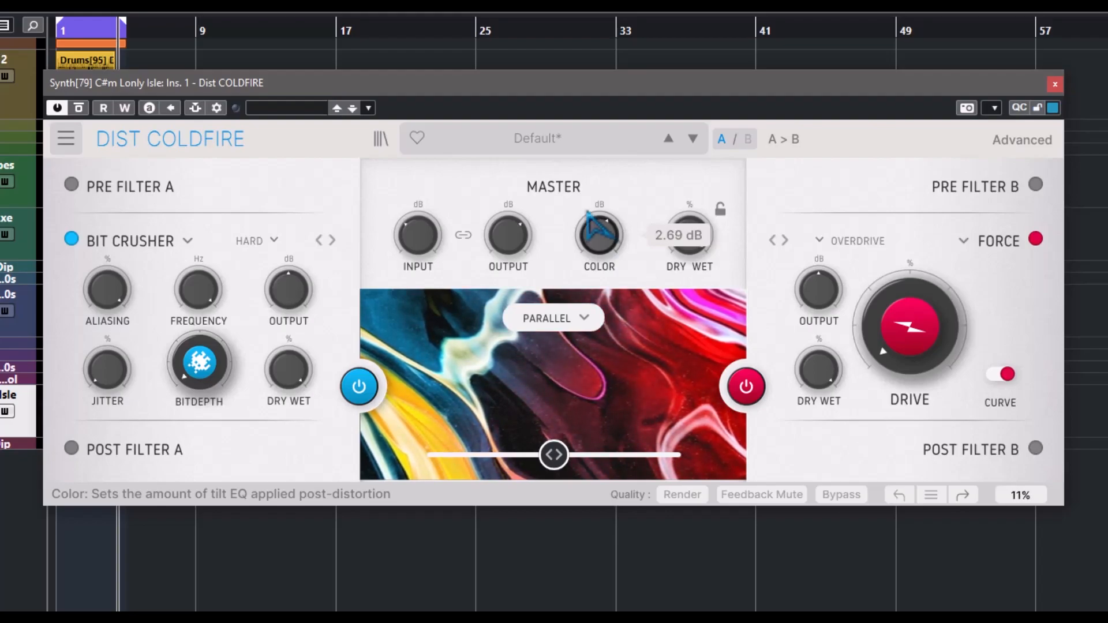
{"action": "left_click_drag", "start_coordinate": [607, 230], "coordinate": [583, 200]}
{"action": "mouse_move", "coordinate": [609, 249]}
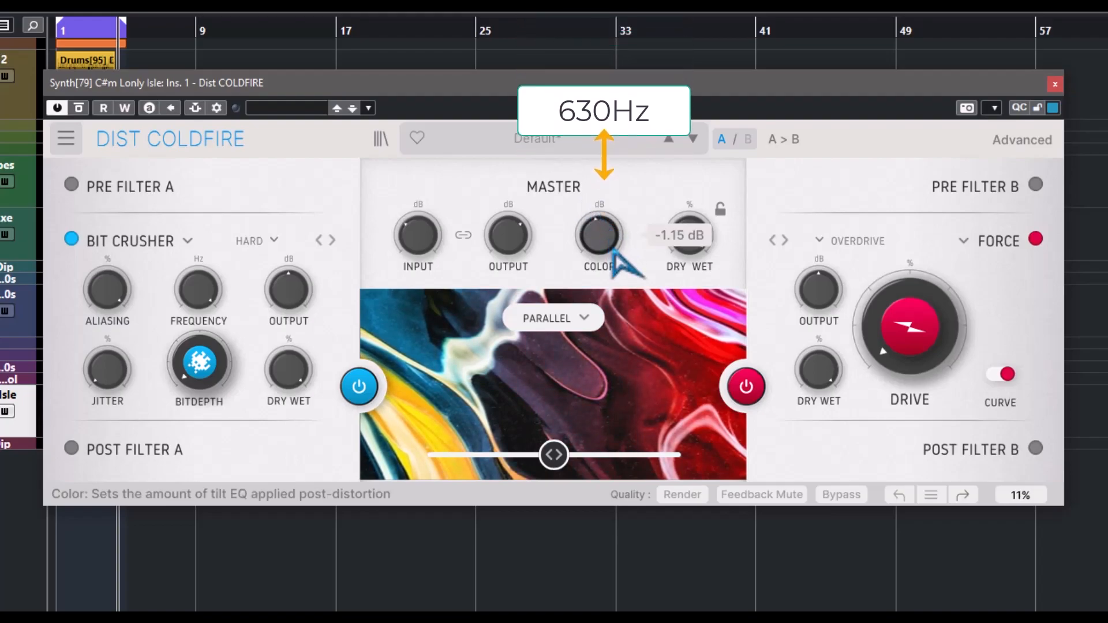
{"action": "left_click_drag", "start_coordinate": [609, 249], "coordinate": [608, 211]}
Step: Lower the master dry/wet mix to 31.6% and lock it against preset changes
{"action": "left_click_drag", "start_coordinate": [702, 234], "coordinate": [702, 302]}
{"action": "left_click_drag", "start_coordinate": [702, 236], "coordinate": [702, 339]}
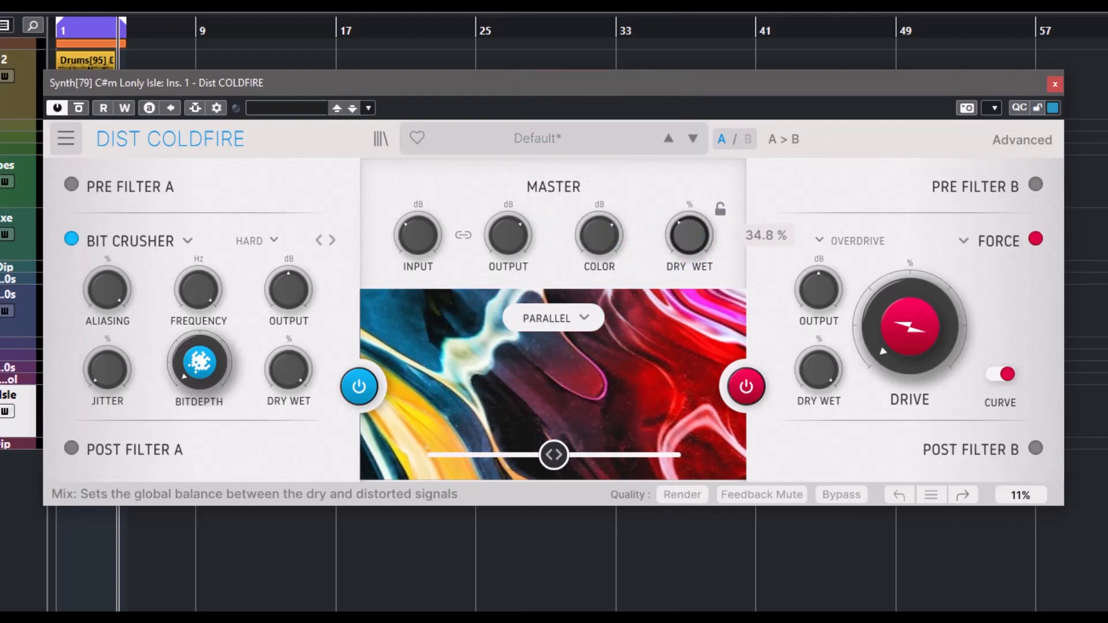
{"action": "left_click_drag", "start_coordinate": [702, 230], "coordinate": [702, 236]}
{"action": "left_click", "coordinate": [720, 210]}
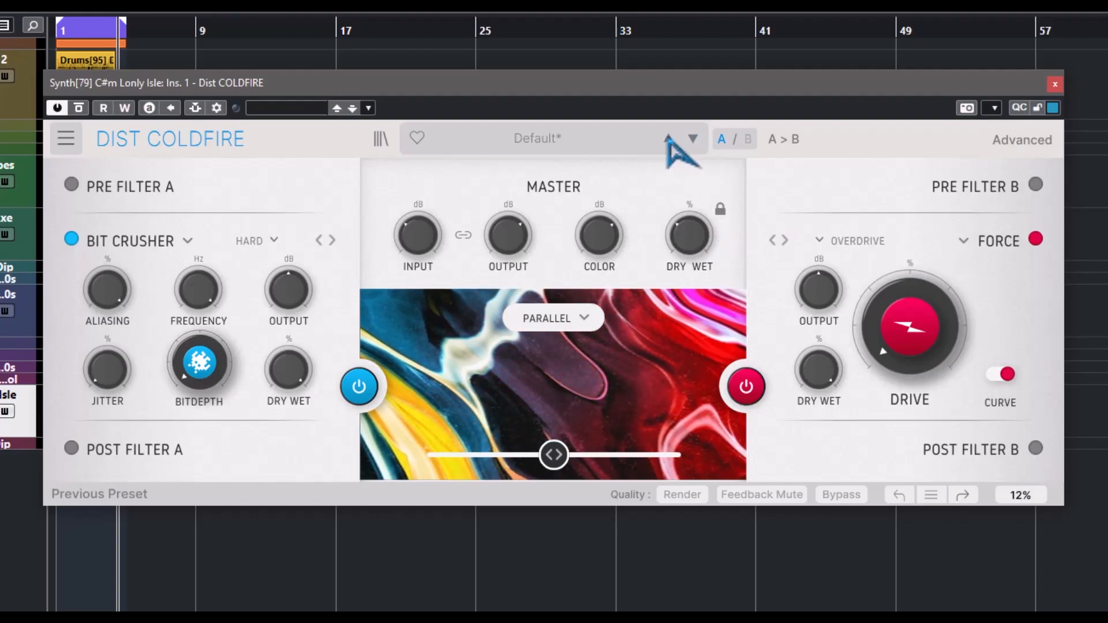
Step: Load the FX Chain preset Give Us Some Loudness and step forward to Vocal Life, checking the master dry/wet mix
{"action": "left_click", "coordinate": [546, 151]}
{"action": "mouse_move", "coordinate": [564, 288]}
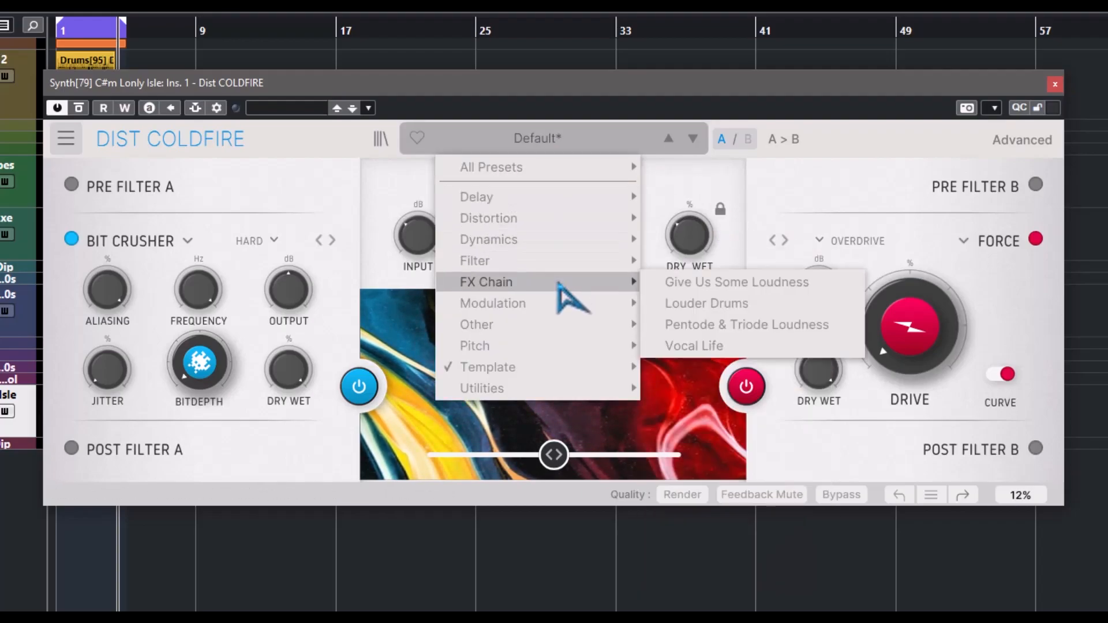
{"action": "left_click", "coordinate": [728, 283]}
{"action": "mouse_move", "coordinate": [689, 239]}
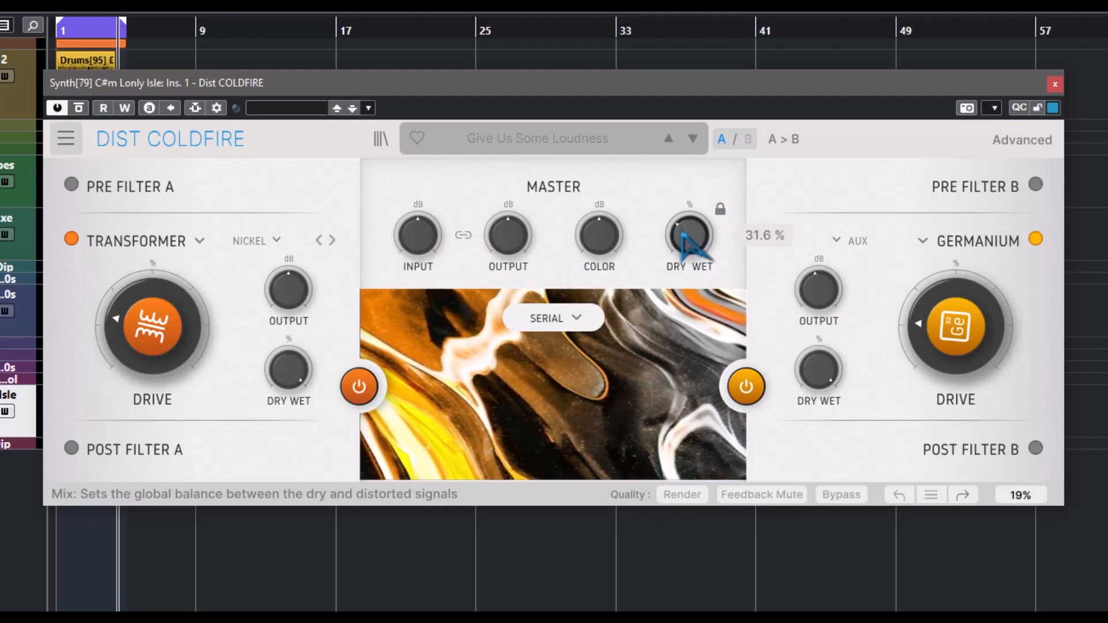
{"action": "left_click", "coordinate": [693, 138]}
{"action": "left_click", "coordinate": [692, 138]}
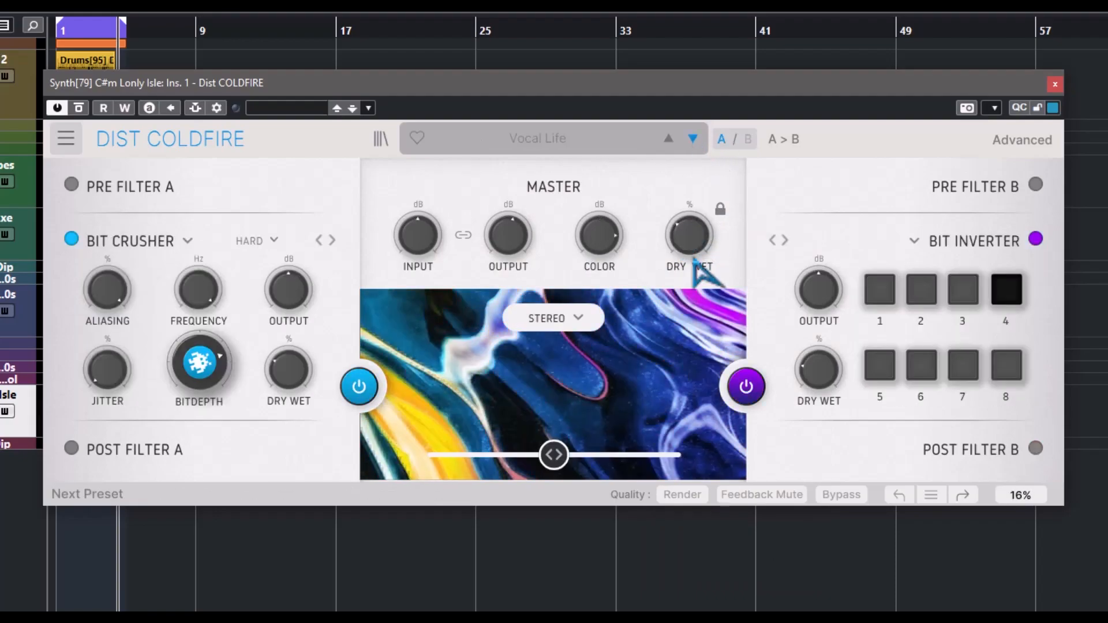
Step: Unlock the master dry/wet mix and step back through the presets to Give Us Some Loudness
{"action": "mouse_move", "coordinate": [691, 239]}
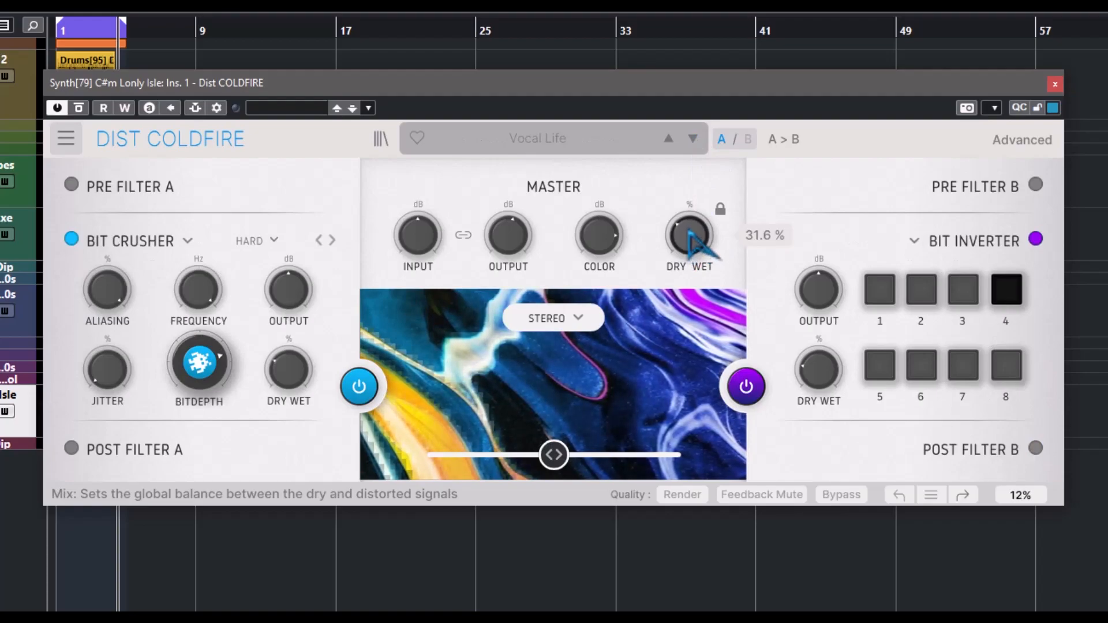
{"action": "left_click_drag", "start_coordinate": [689, 230], "coordinate": [697, 232]}
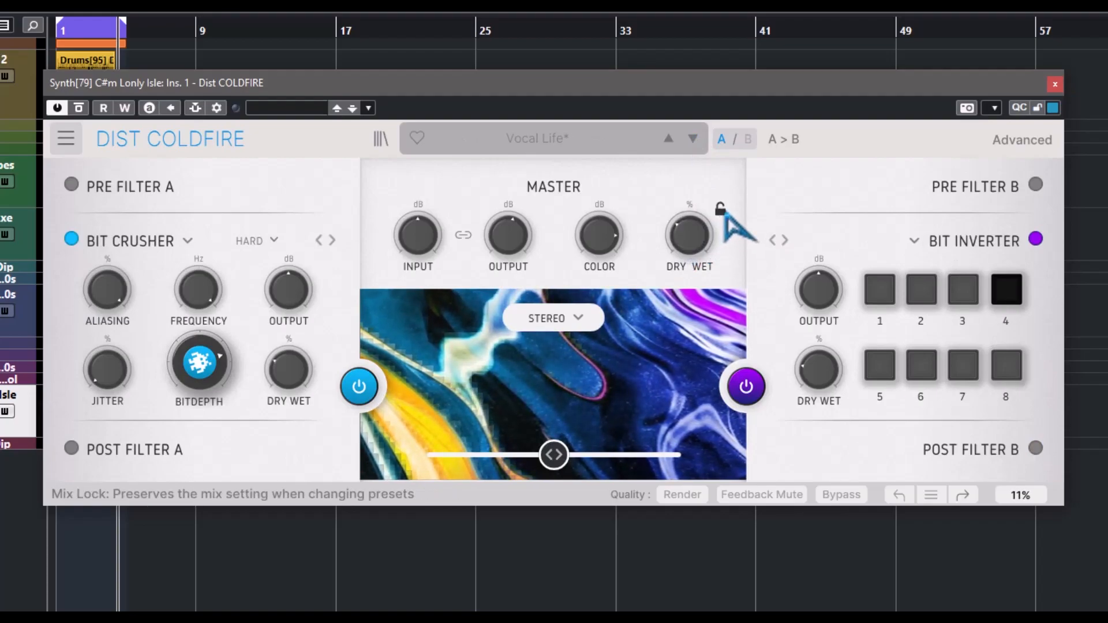
{"action": "left_click", "coordinate": [667, 140]}
{"action": "left_click", "coordinate": [668, 140]}
{"action": "left_click", "coordinate": [668, 139]}
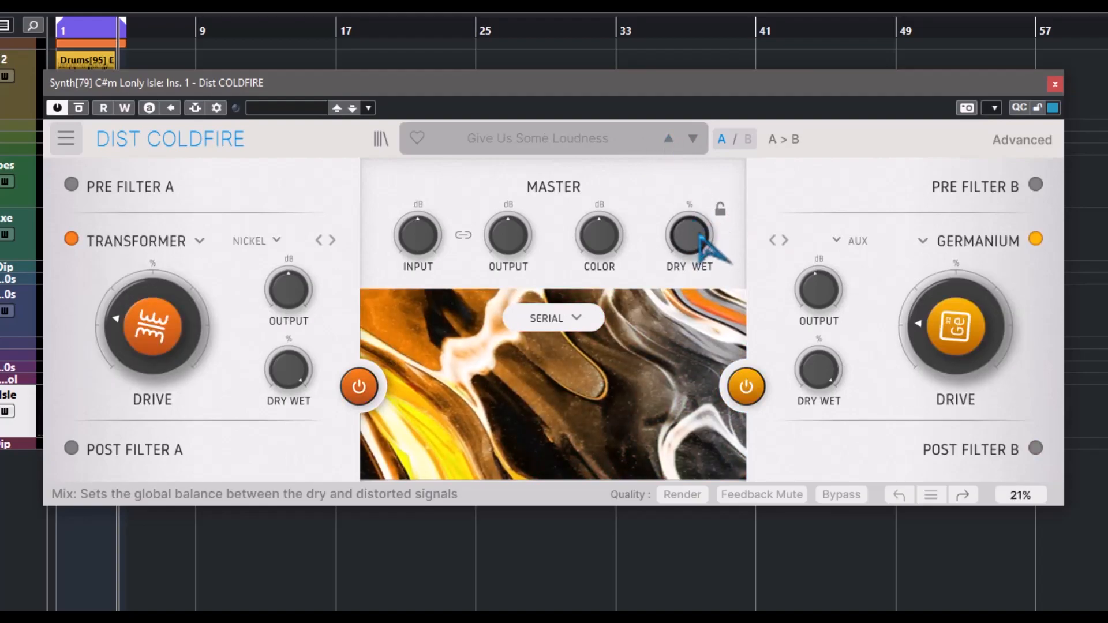
Step: Load the Default preset from the Template category and choose Parallel in the routing options
{"action": "left_click", "coordinate": [539, 137]}
{"action": "mouse_move", "coordinate": [563, 369]}
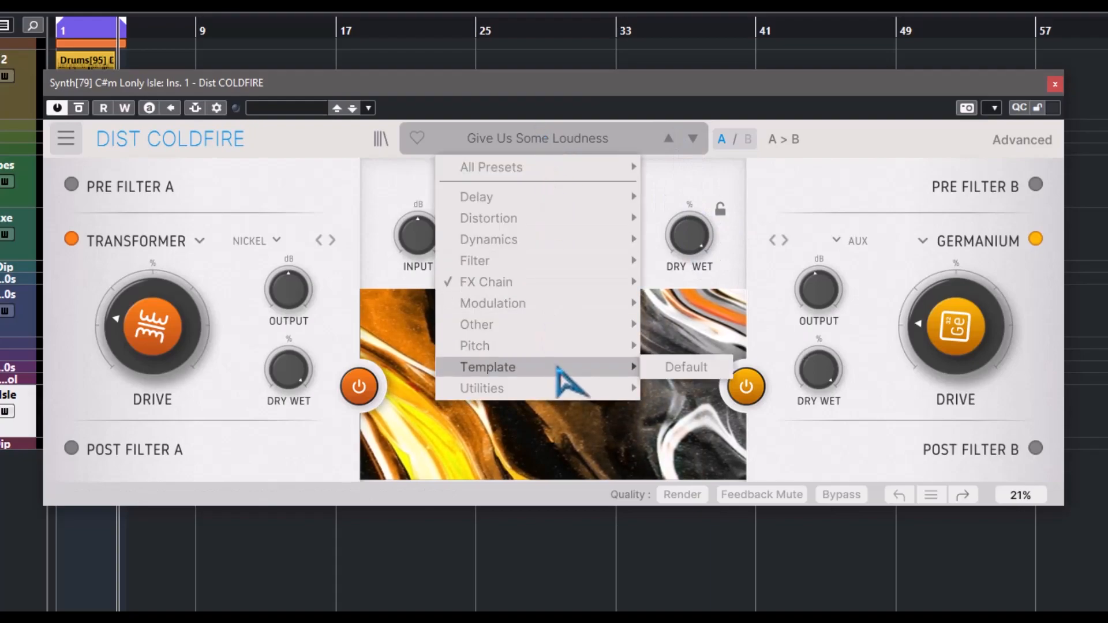
{"action": "left_click", "coordinate": [684, 367]}
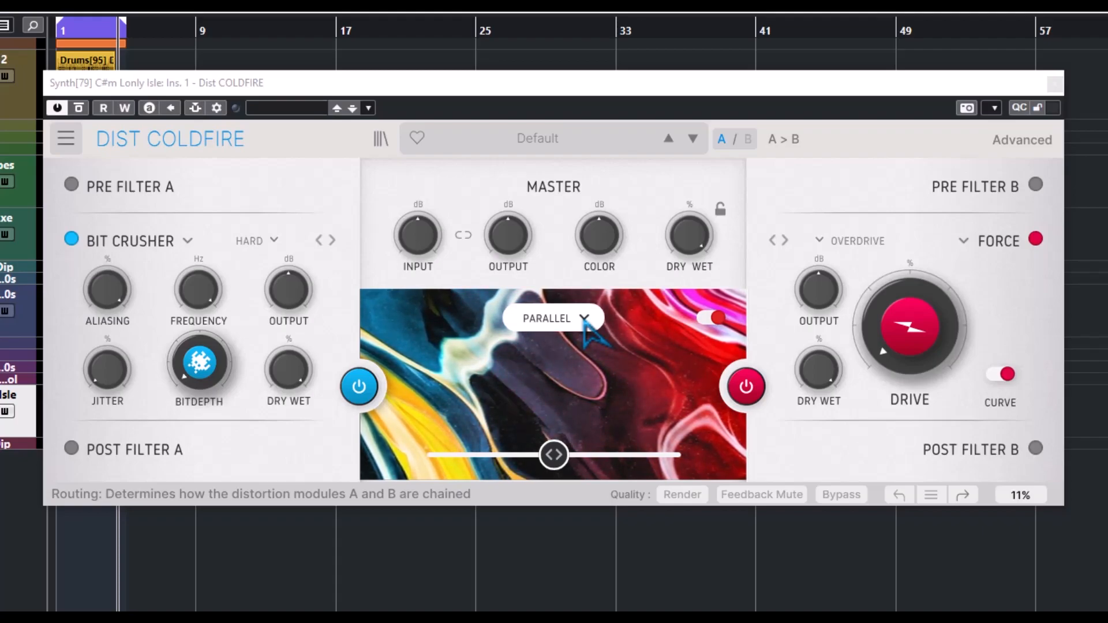
{"action": "left_click", "coordinate": [585, 318]}
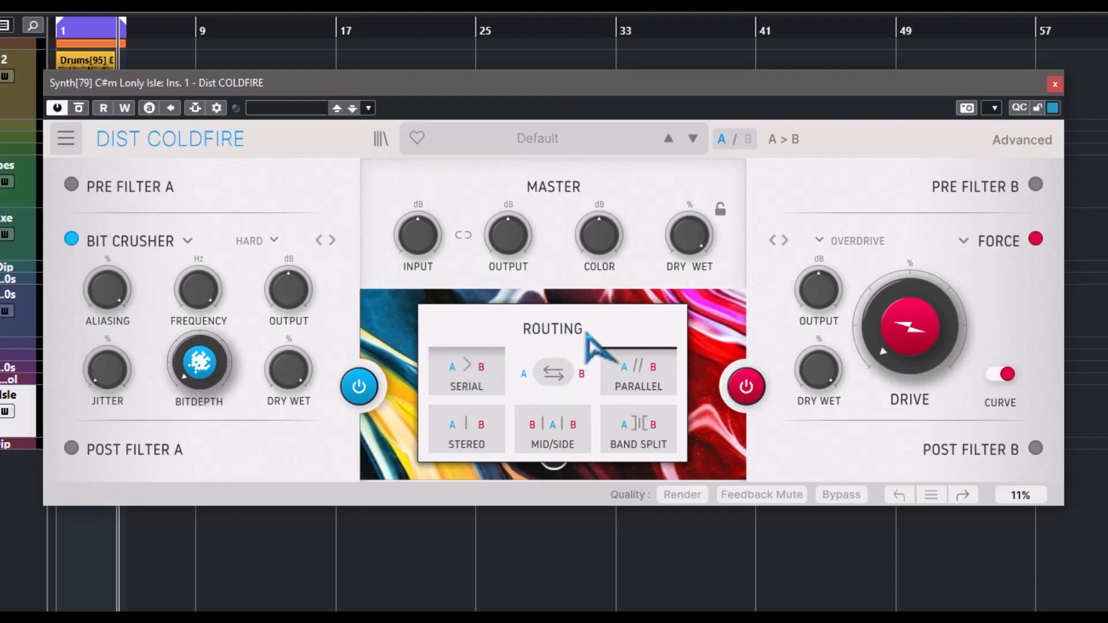
{"action": "left_click", "coordinate": [640, 384]}
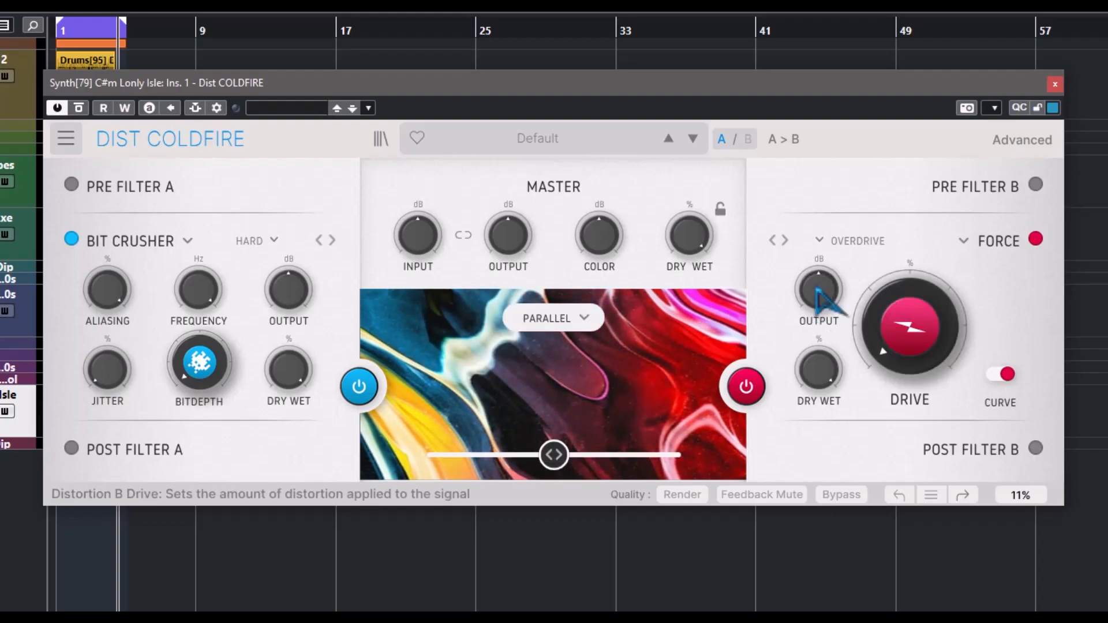
Step: Toggle the central display's animations off and back on, and stop playback
{"action": "left_click", "coordinate": [709, 318]}
{"action": "left_click", "coordinate": [711, 318]}
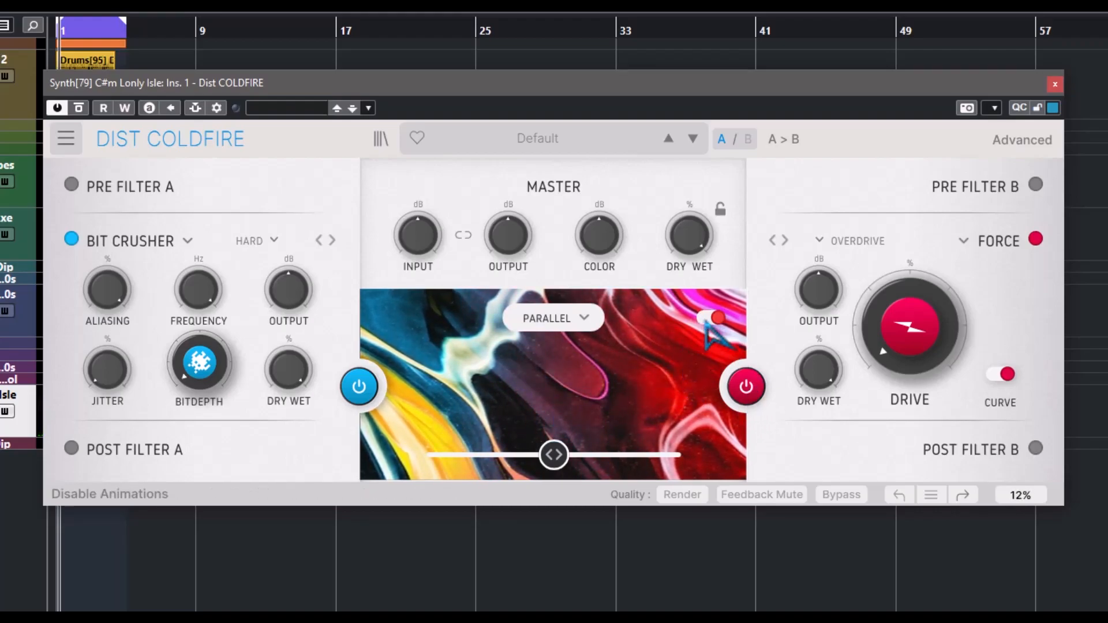
{"action": "key", "text": "space"}
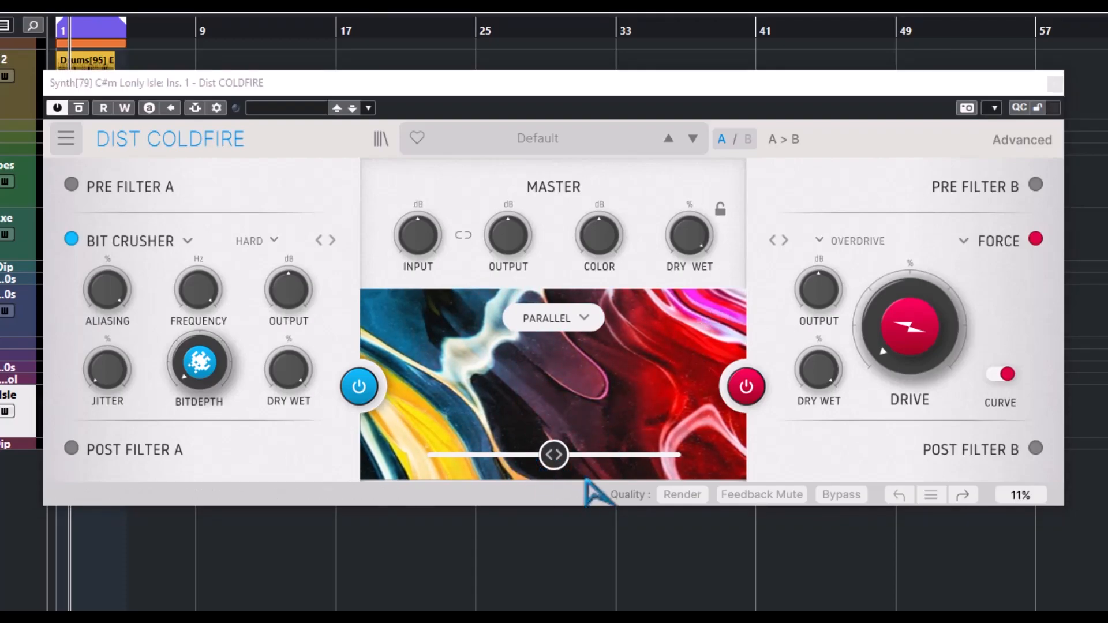
Step: Move the routing balance fully to distortion A and return it to 50% A 50% B
{"action": "mouse_move", "coordinate": [554, 461]}
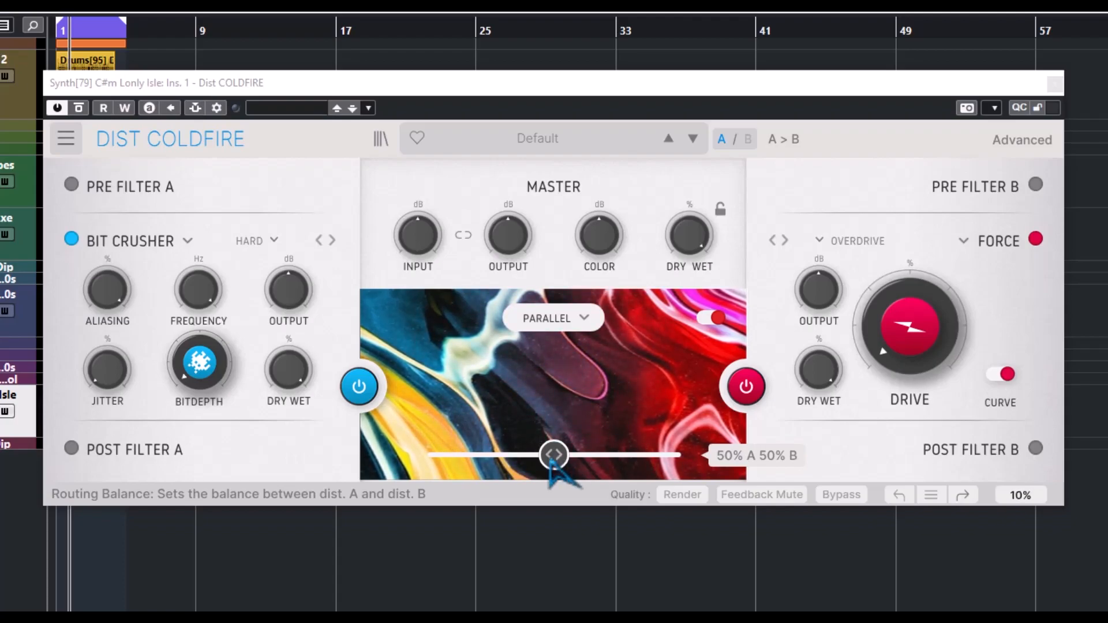
{"action": "left_click_drag", "start_coordinate": [549, 461], "coordinate": [448, 456]}
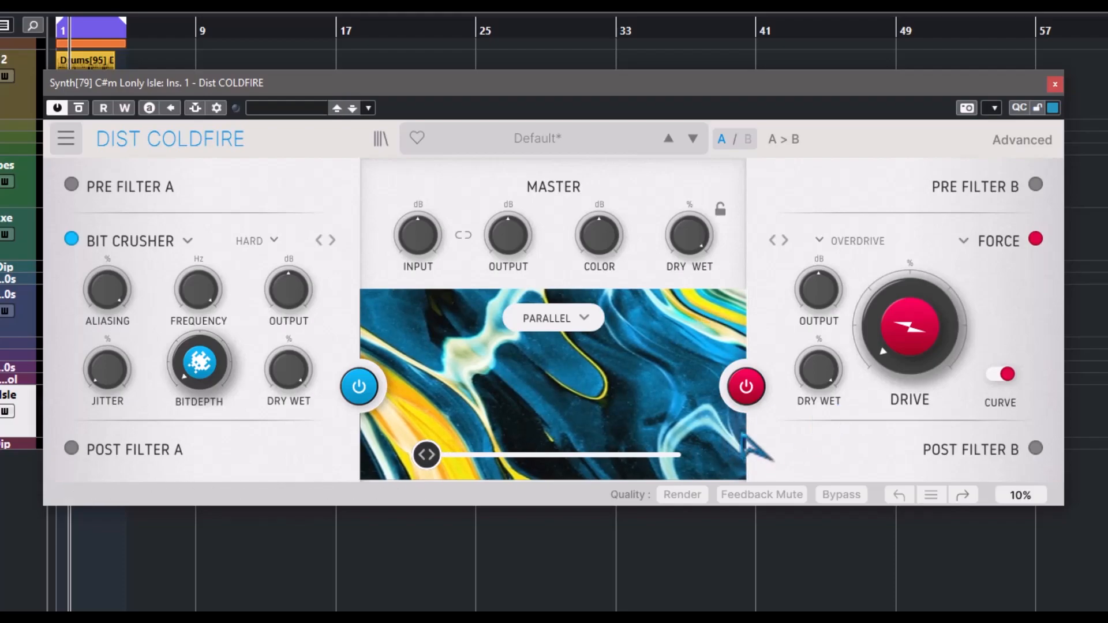
{"action": "left_click_drag", "start_coordinate": [426, 455], "coordinate": [562, 454]}
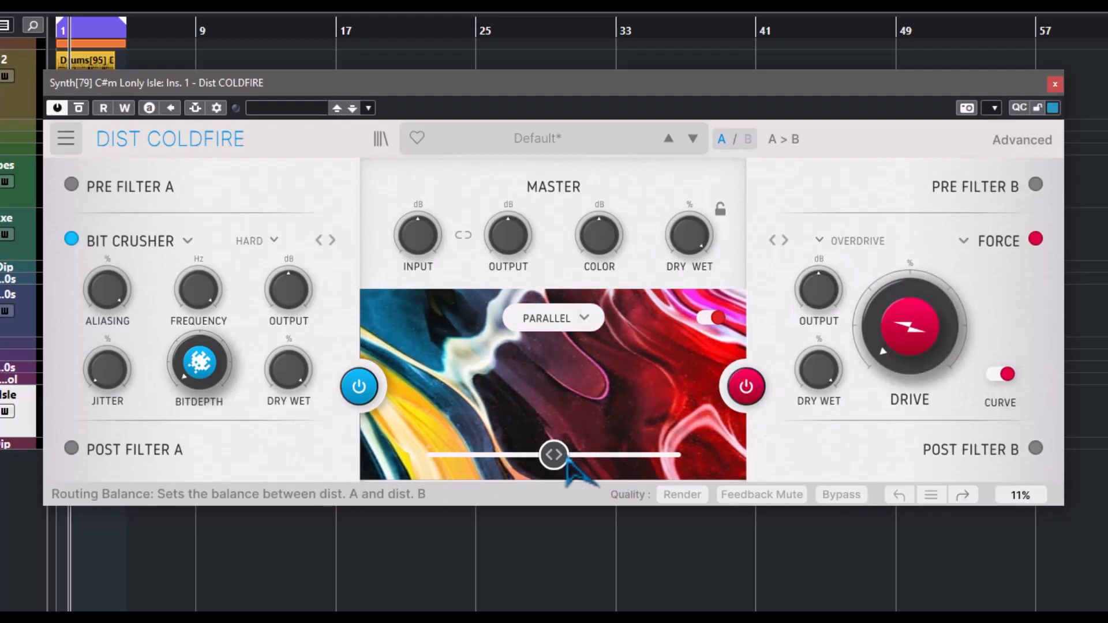
{"action": "mouse_move", "coordinate": [583, 456]}
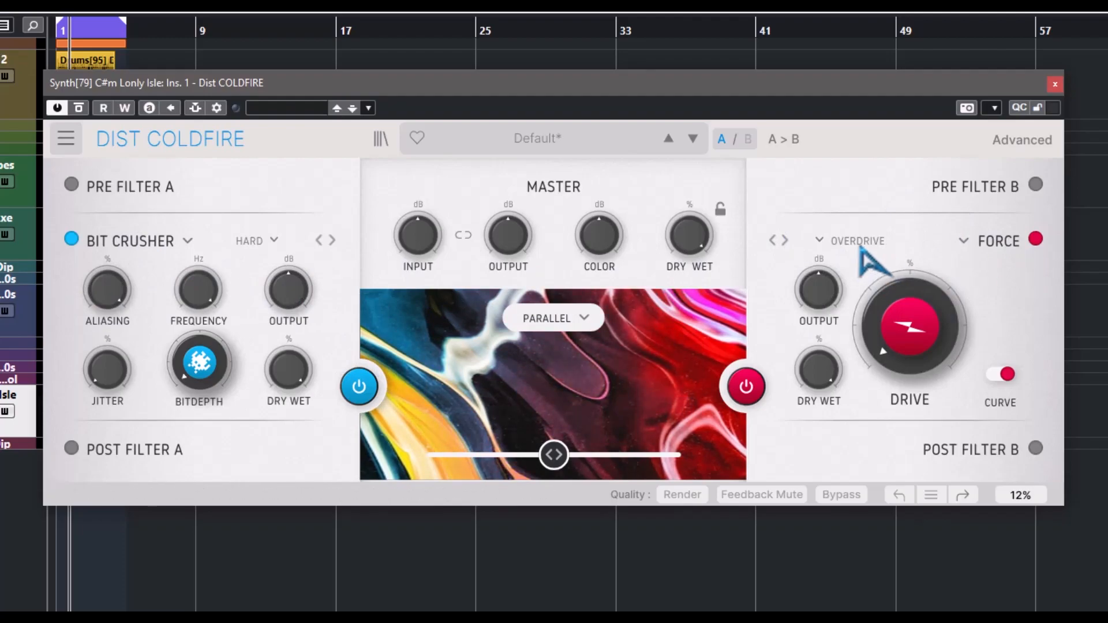
Step: View the Force types of distortion B and change its distortion type to Bit Crusher
{"action": "left_click", "coordinate": [820, 240]}
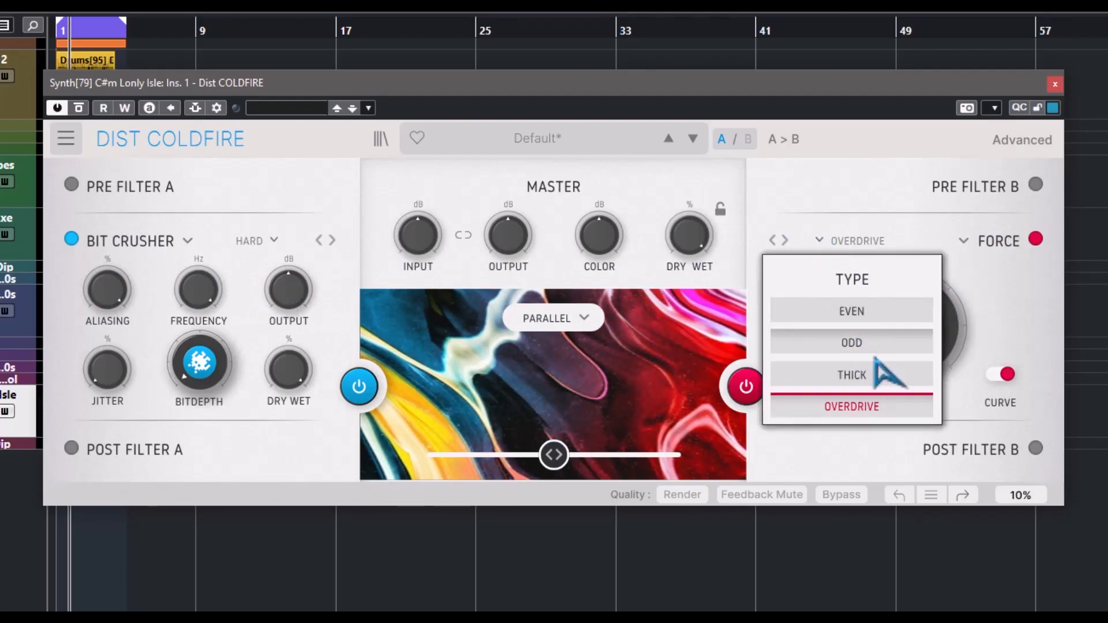
{"action": "left_click", "coordinate": [980, 239]}
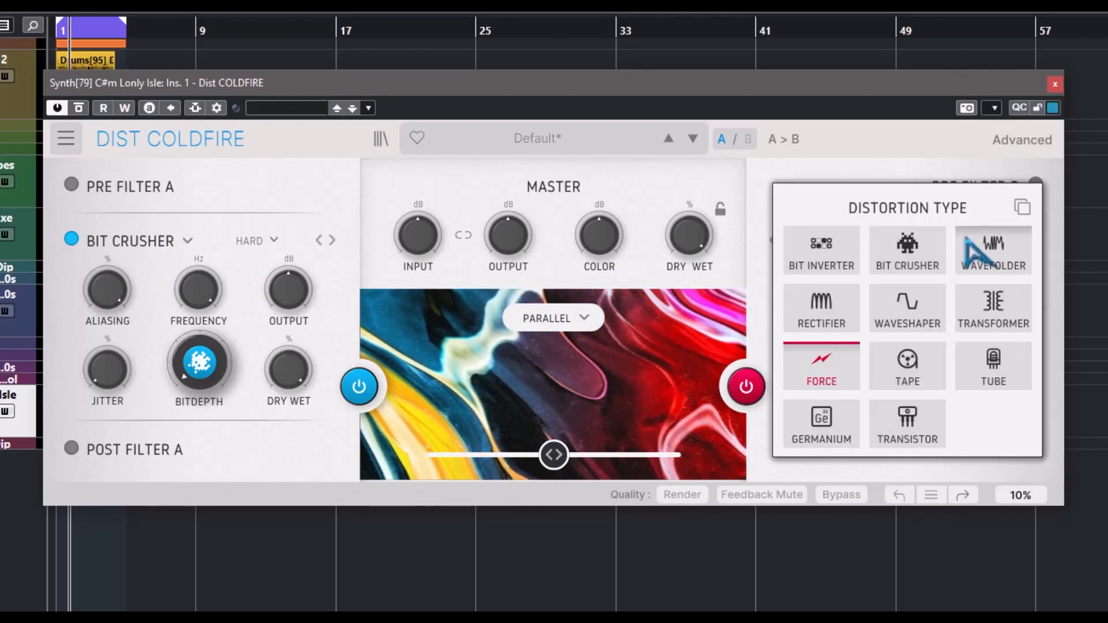
{"action": "left_click", "coordinate": [918, 254]}
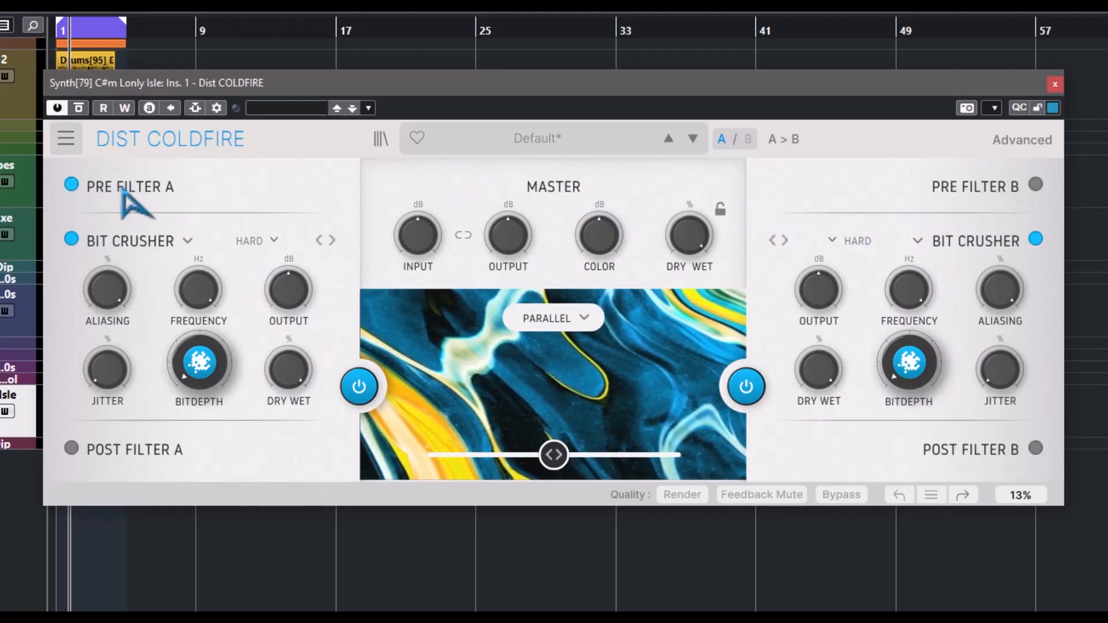
Step: Enable Pre Filter A and change distortion A to Tape
{"action": "left_click", "coordinate": [71, 183]}
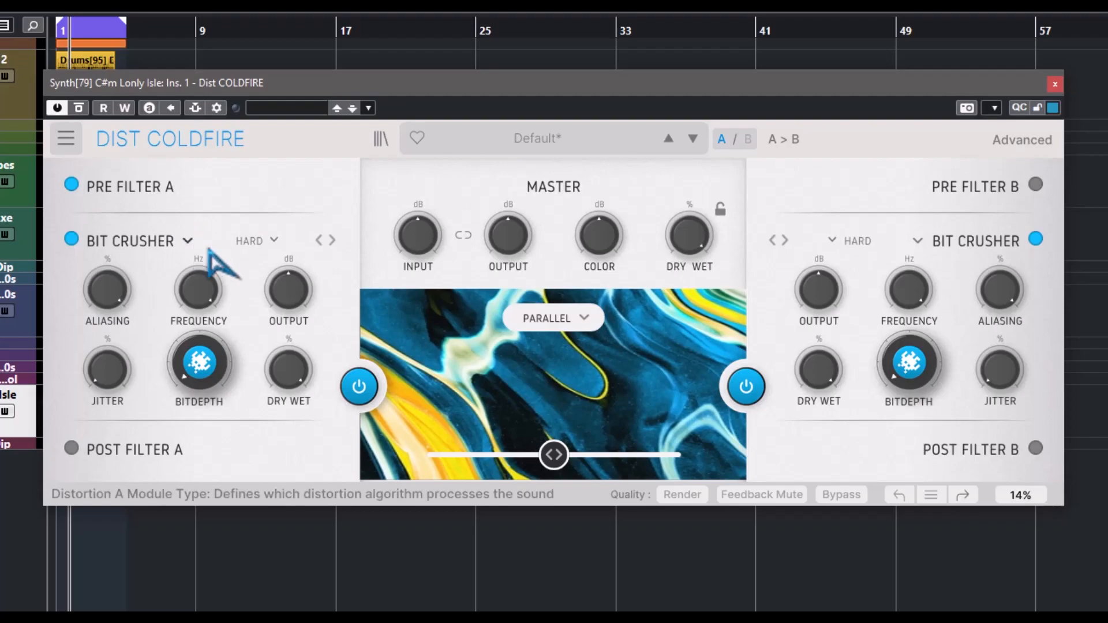
{"action": "left_click", "coordinate": [188, 240]}
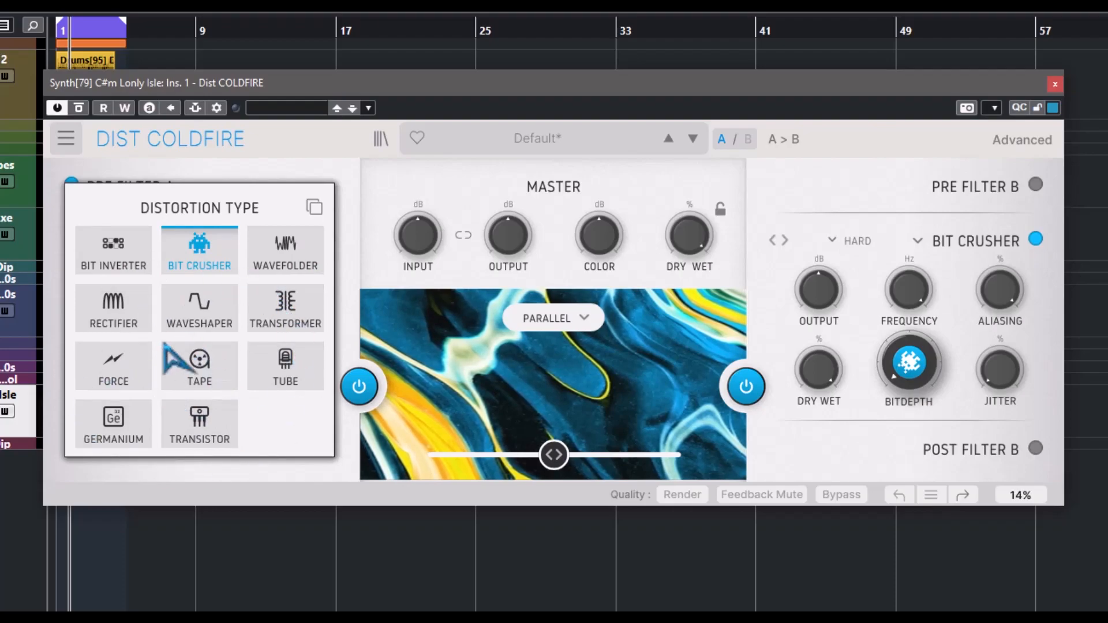
{"action": "left_click", "coordinate": [200, 370]}
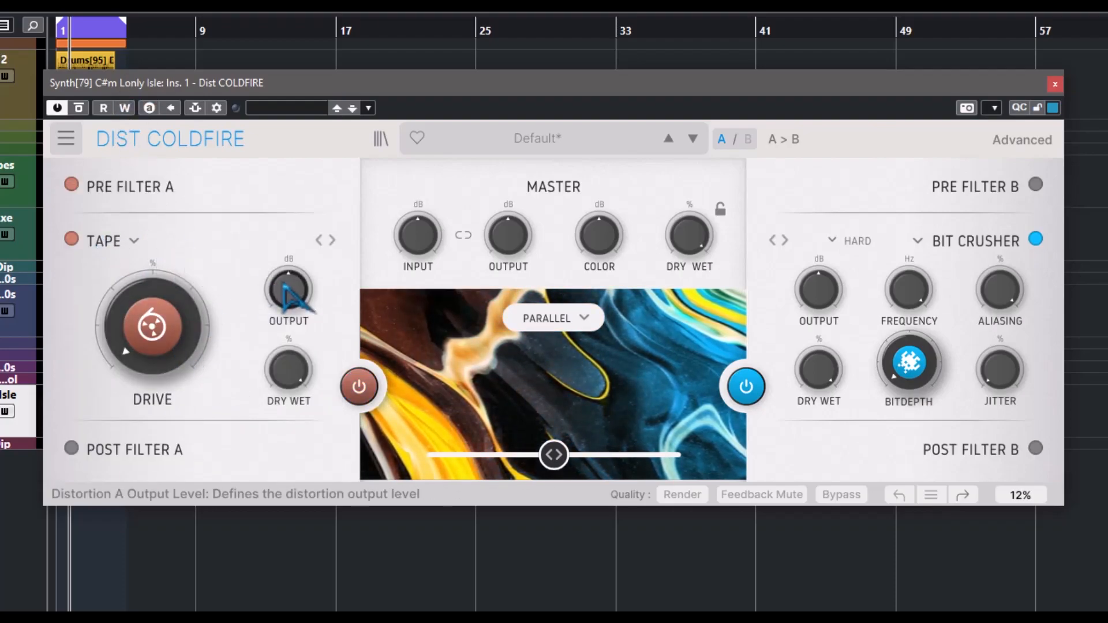
Step: Switch distortion A through Bit Inverter and Bit Crusher to Wavefolder
{"action": "left_click", "coordinate": [134, 242]}
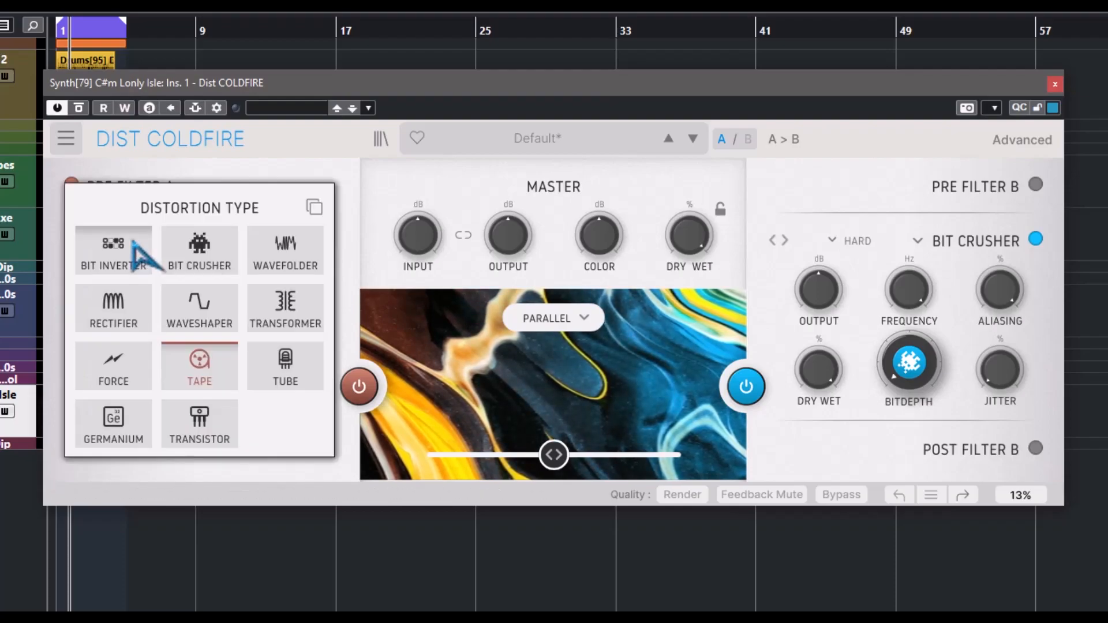
{"action": "left_click", "coordinate": [118, 254]}
{"action": "left_click", "coordinate": [169, 248]}
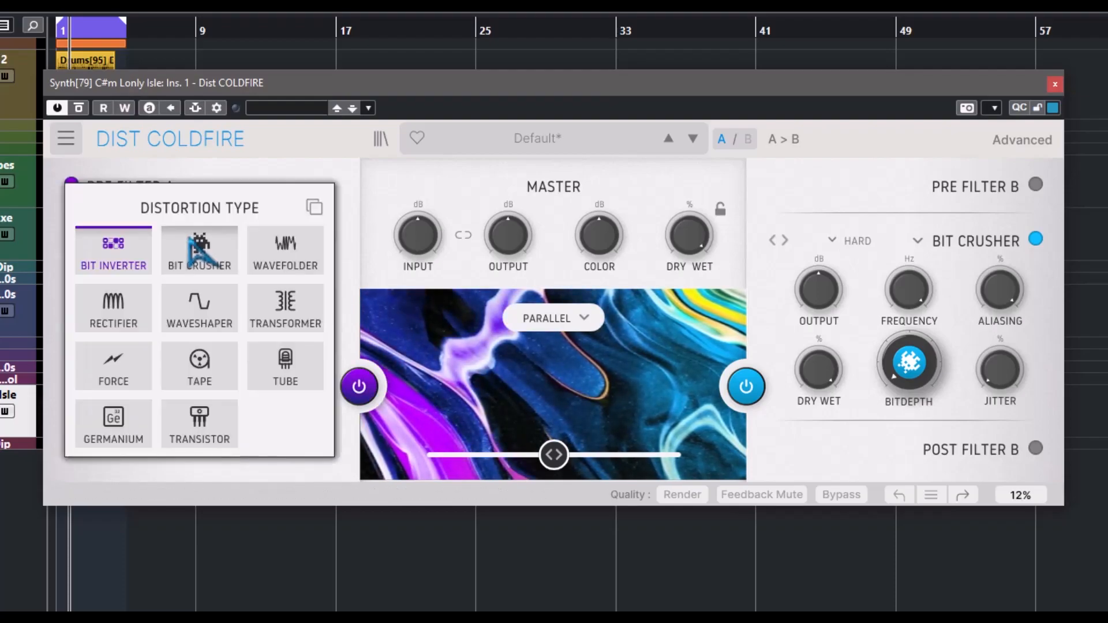
{"action": "left_click", "coordinate": [195, 254]}
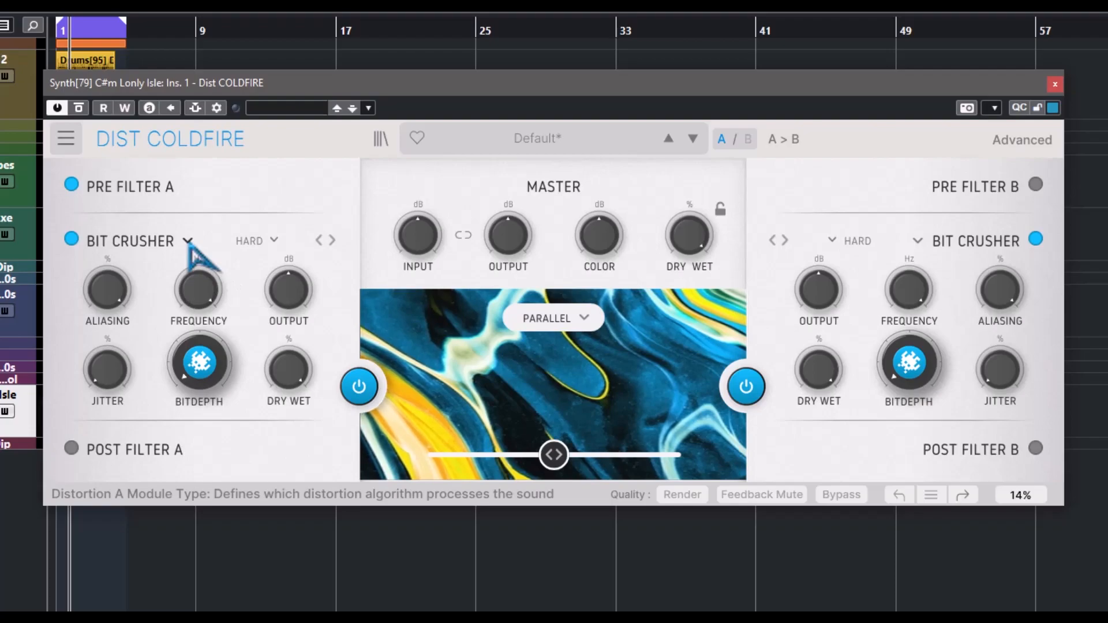
{"action": "left_click", "coordinate": [189, 245]}
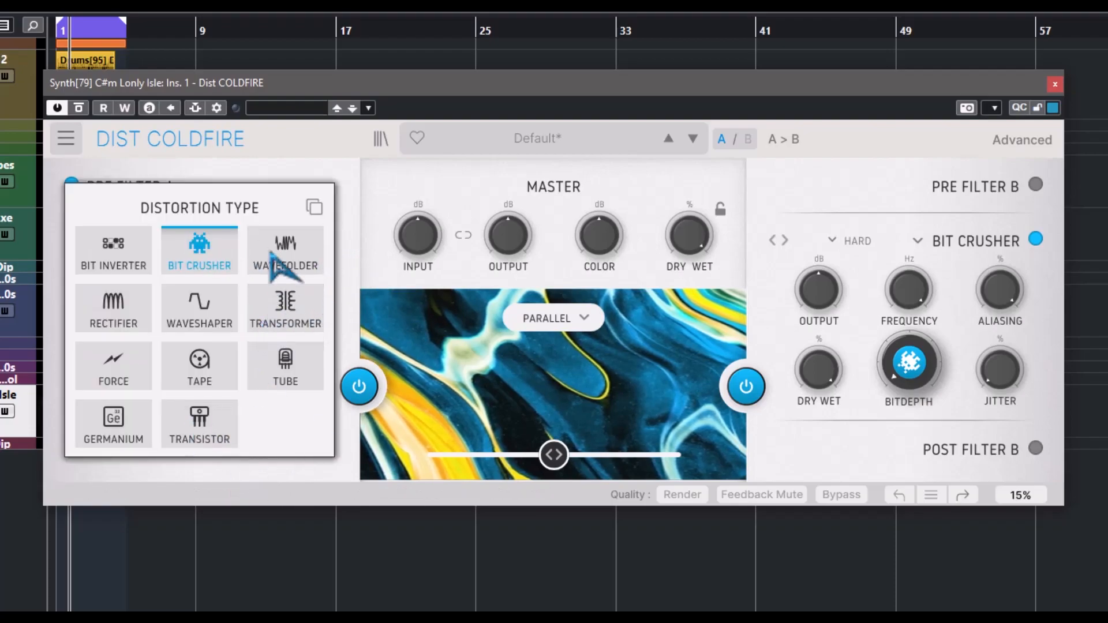
{"action": "left_click", "coordinate": [275, 271]}
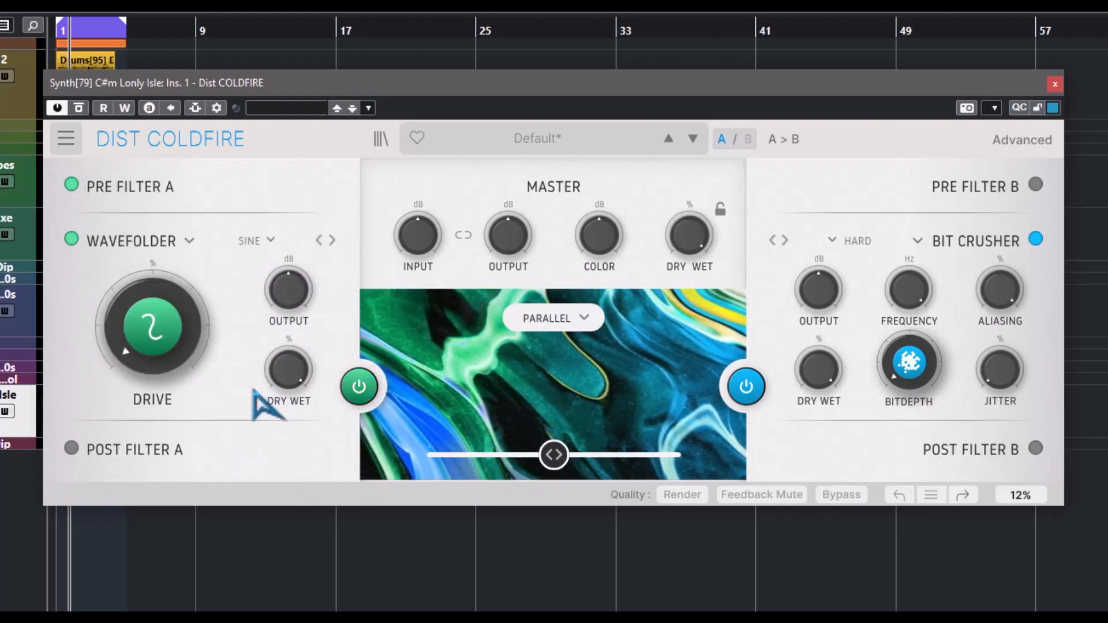
Step: Copy the Wavefolder distortion from slot A to slot B
{"action": "left_click", "coordinate": [189, 241]}
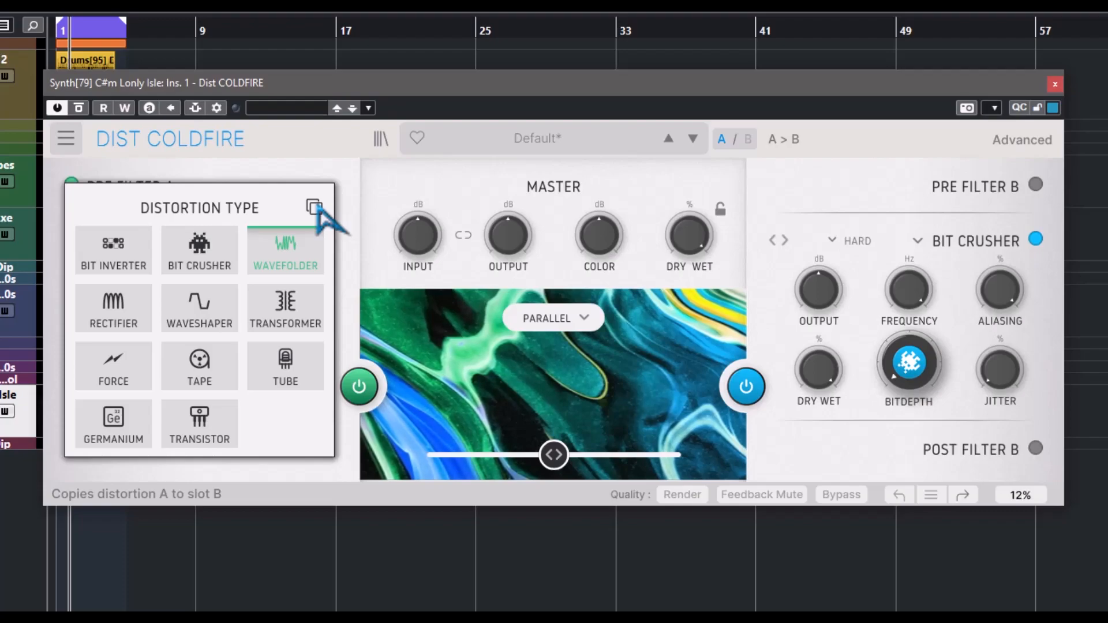
{"action": "left_click", "coordinate": [318, 209]}
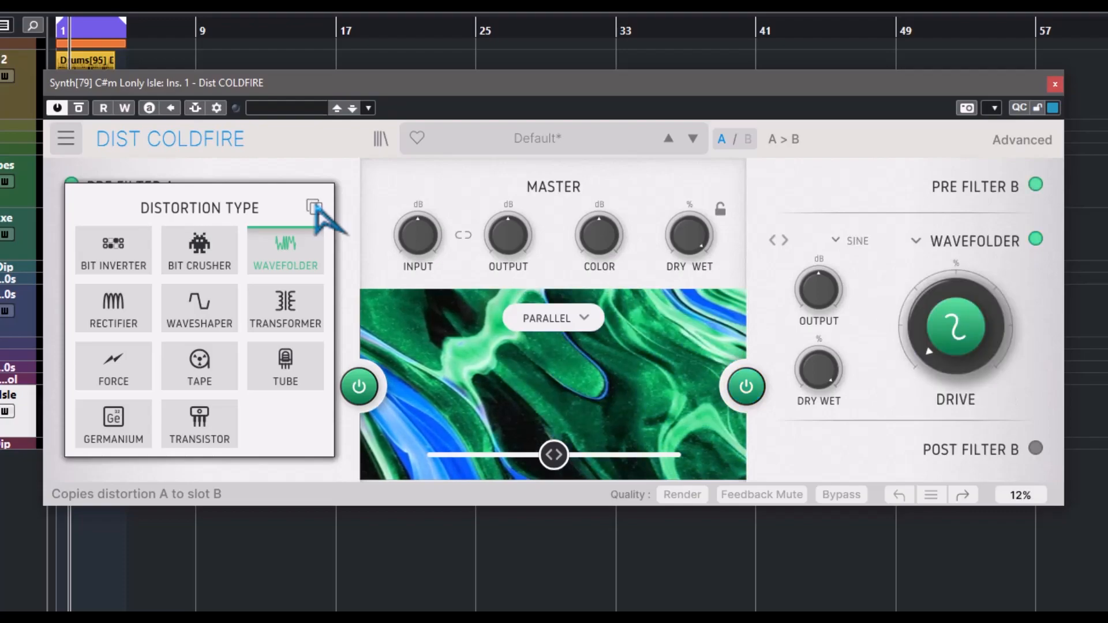
{"action": "left_click", "coordinate": [302, 161]}
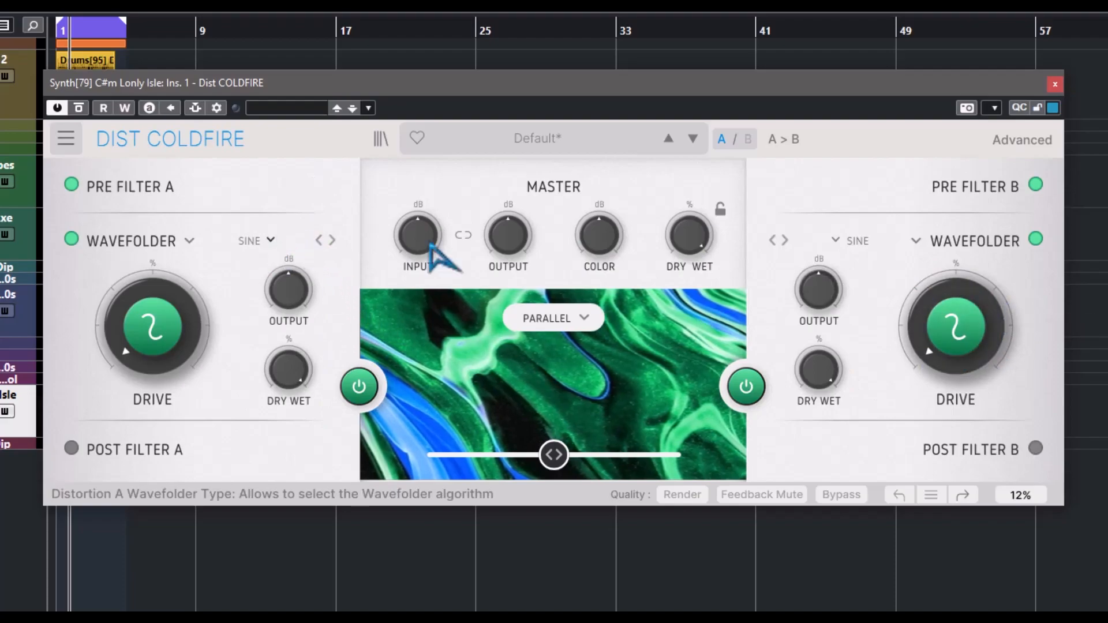
Step: Change distortion A to Tape and copy it to slot B
{"action": "left_click", "coordinate": [185, 240]}
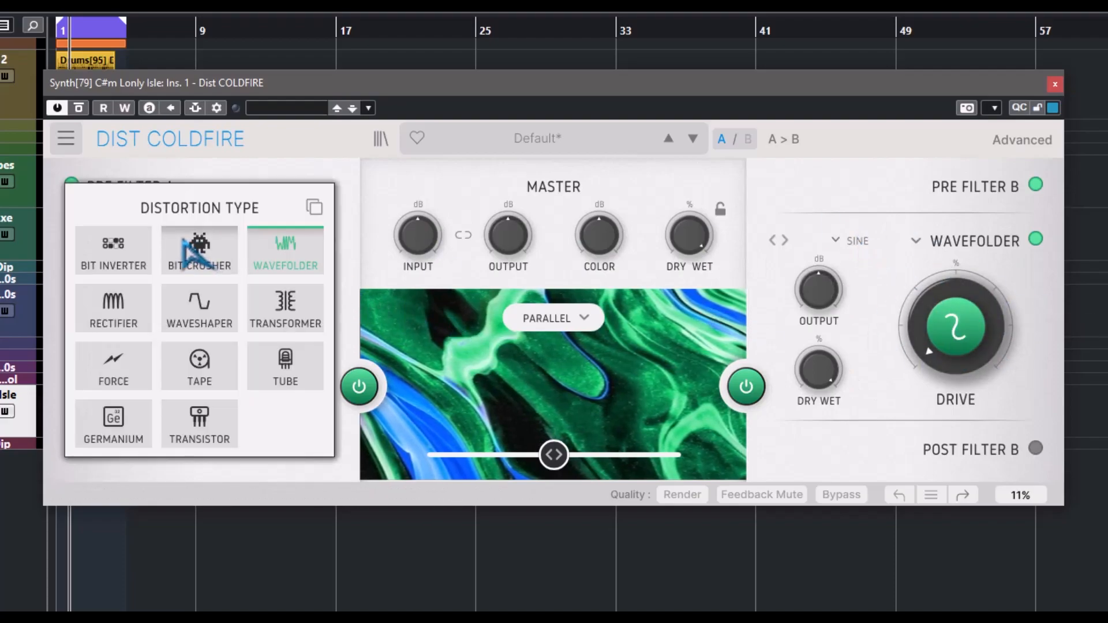
{"action": "left_click", "coordinate": [198, 368]}
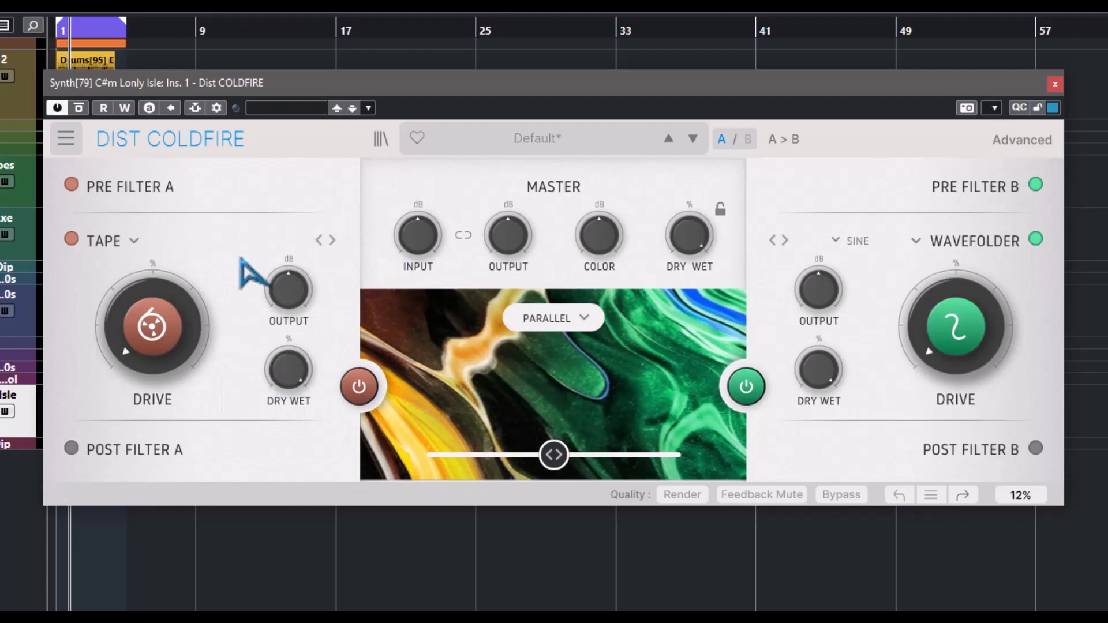
{"action": "left_click", "coordinate": [134, 240]}
{"action": "left_click", "coordinate": [314, 206]}
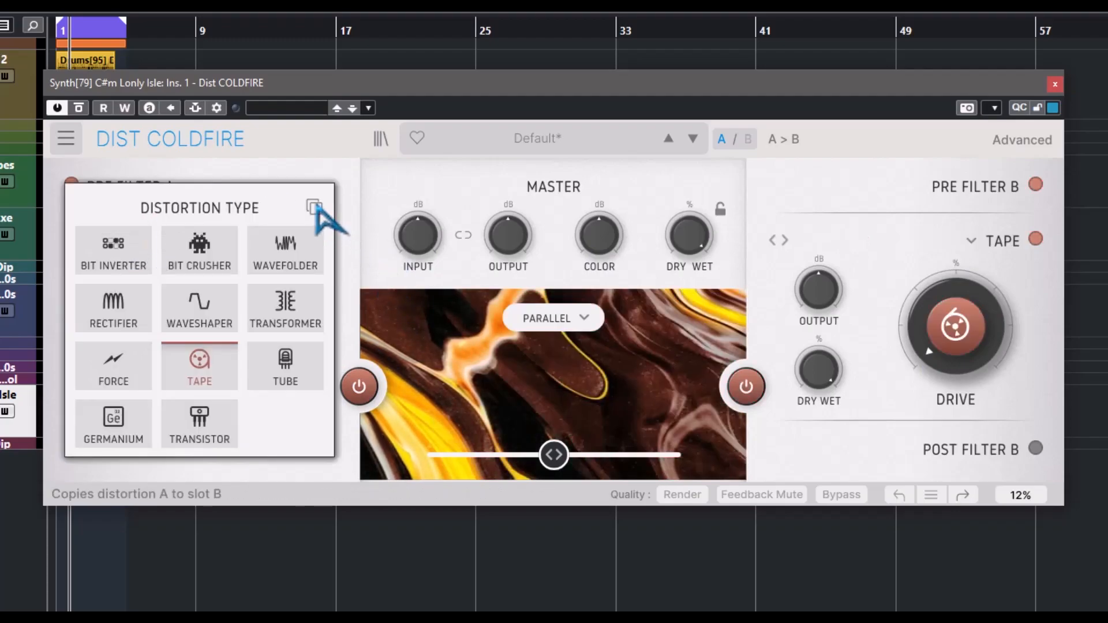
{"action": "left_click", "coordinate": [282, 471]}
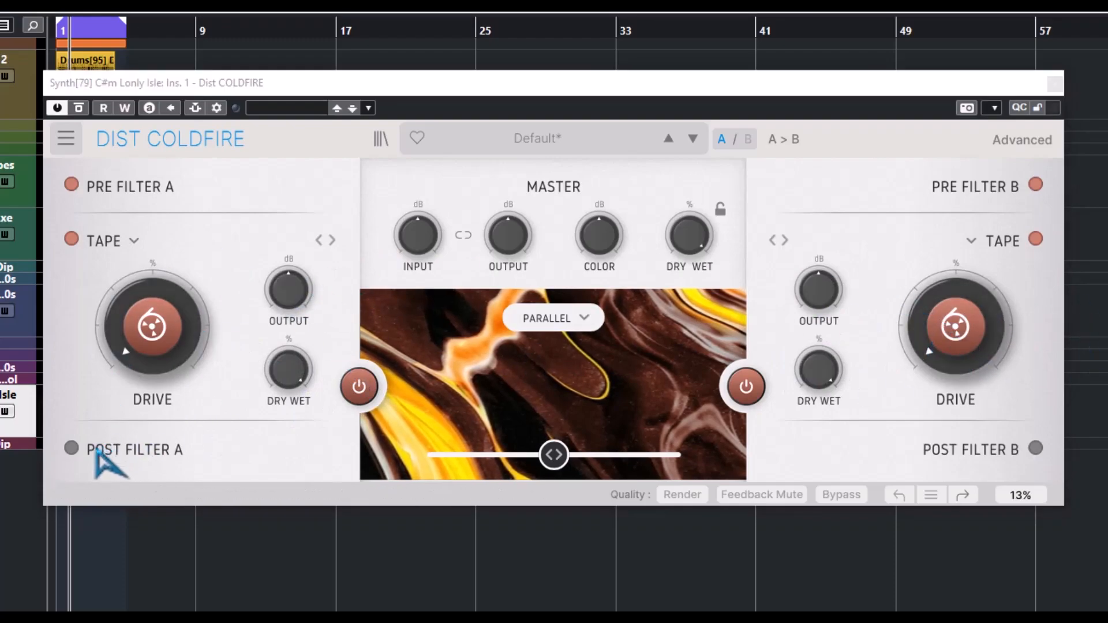
Step: Toggle Post Filter A on and off twice
{"action": "left_click", "coordinate": [70, 449]}
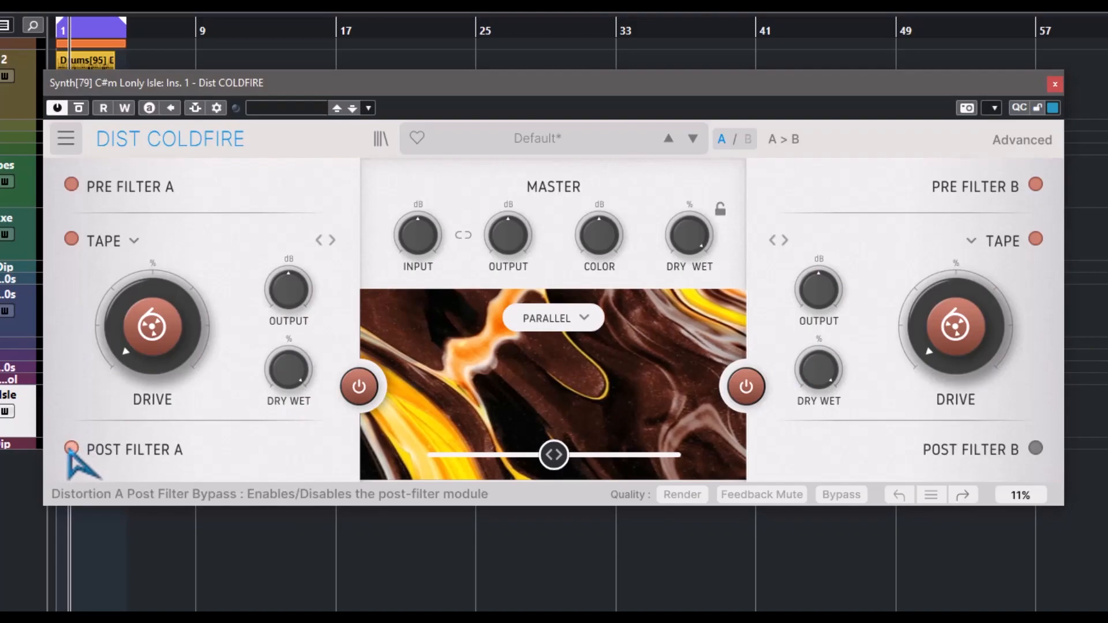
{"action": "left_click", "coordinate": [71, 448]}
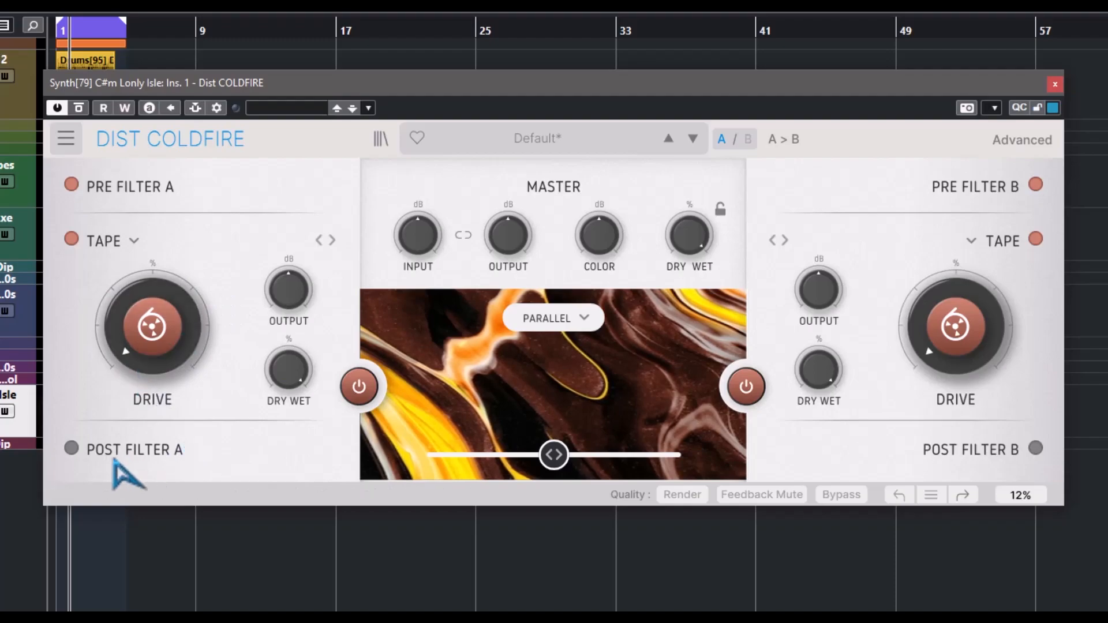
{"action": "left_click", "coordinate": [69, 447]}
{"action": "left_click", "coordinate": [71, 449]}
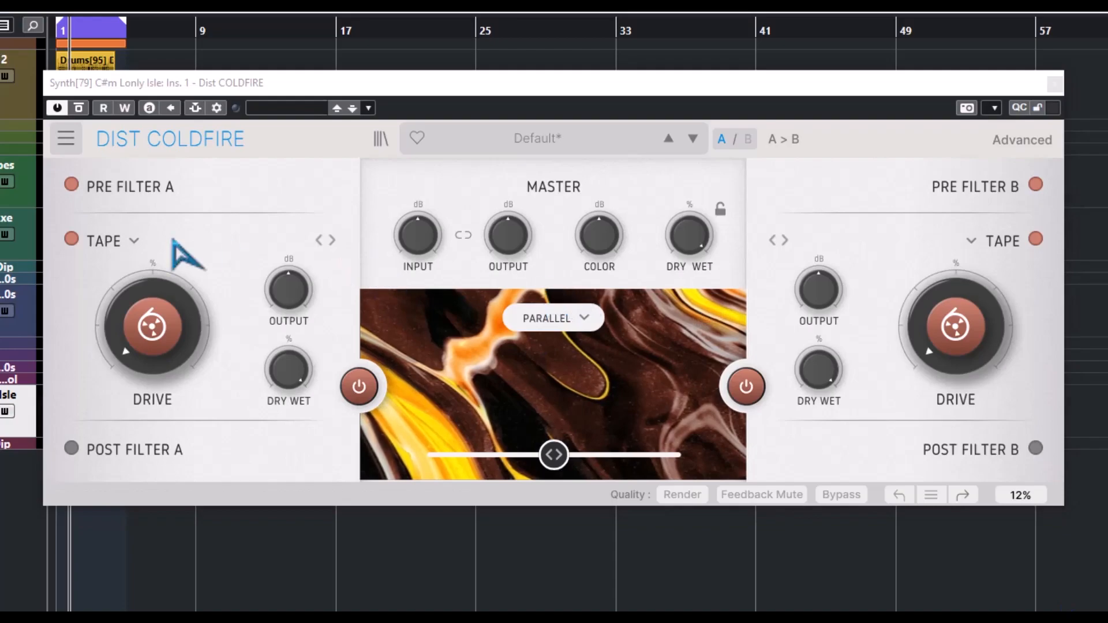
Step: Change distortion A to Bit Inverter and cycle its bit 8 through the purple state to black
{"action": "left_click", "coordinate": [131, 244]}
{"action": "left_click", "coordinate": [132, 247]}
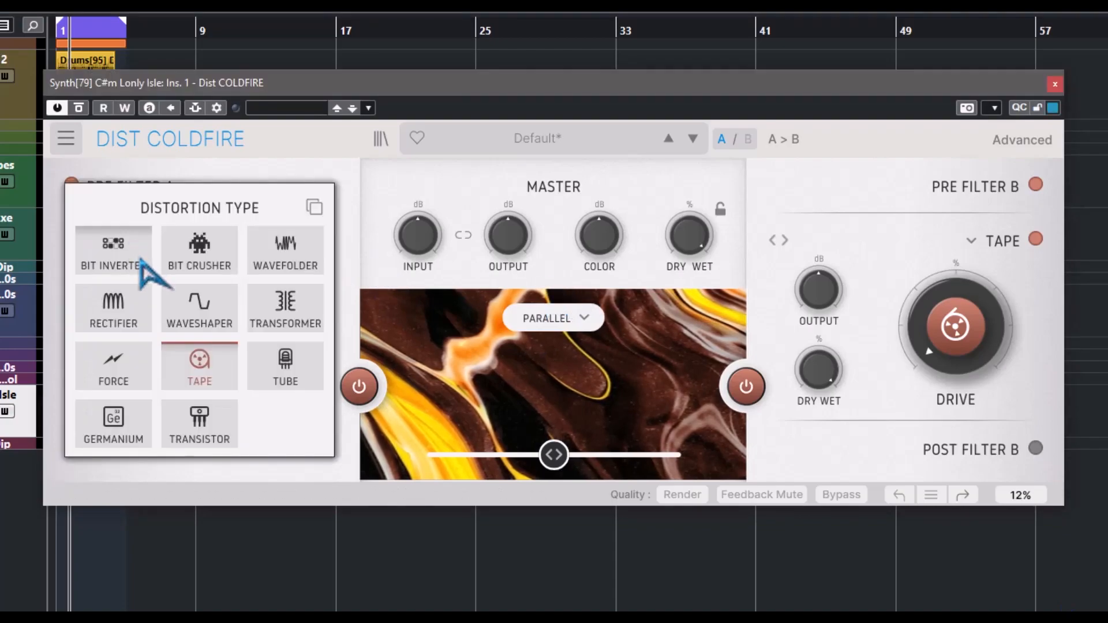
{"action": "left_click", "coordinate": [127, 256]}
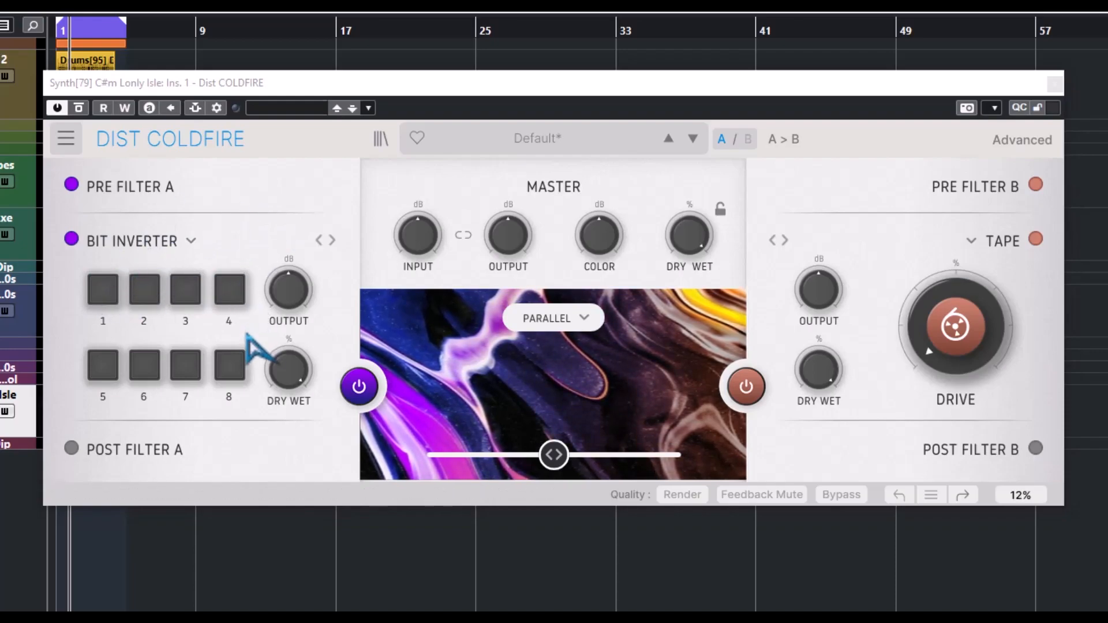
{"action": "left_click", "coordinate": [230, 368]}
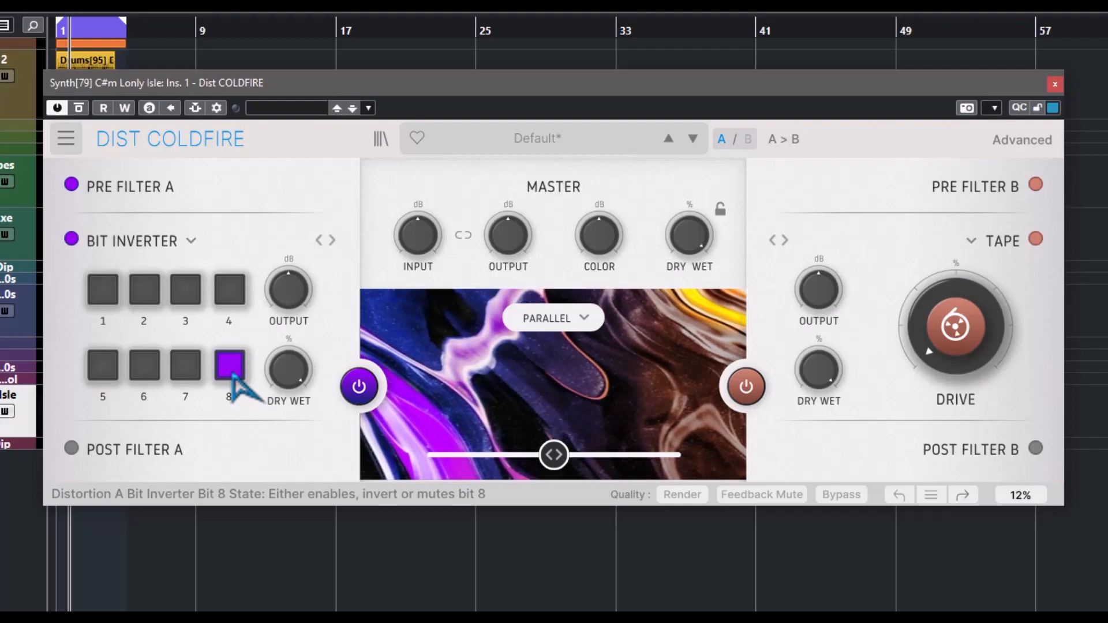
{"action": "left_click", "coordinate": [229, 365]}
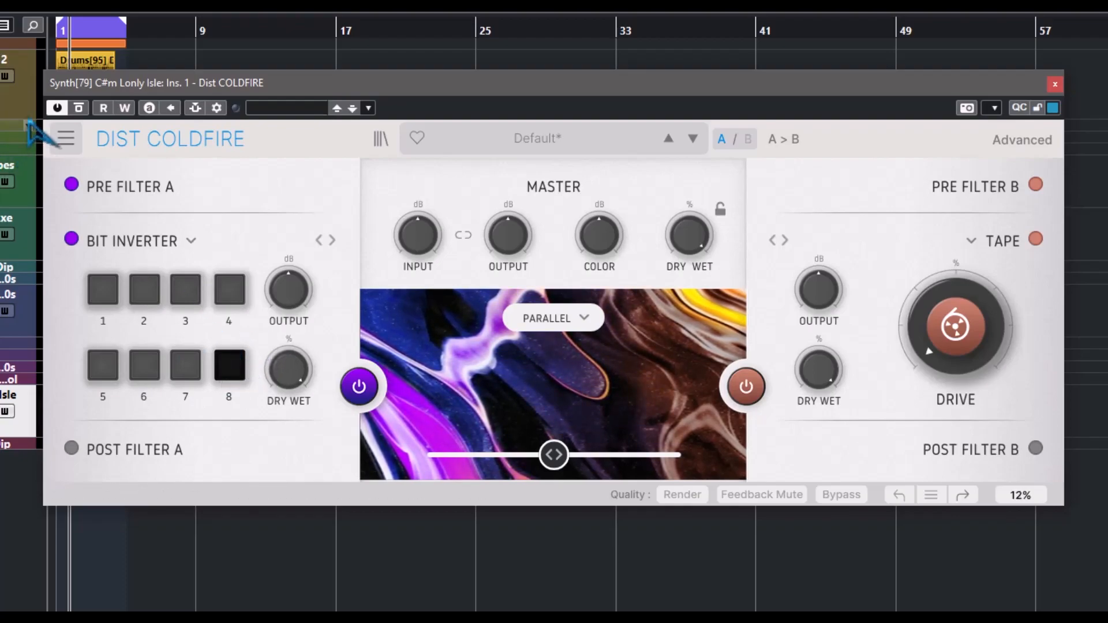
Step: Bypass and reactivate the whole plugin, and switch distortion B off and on again
{"action": "left_click", "coordinate": [79, 107]}
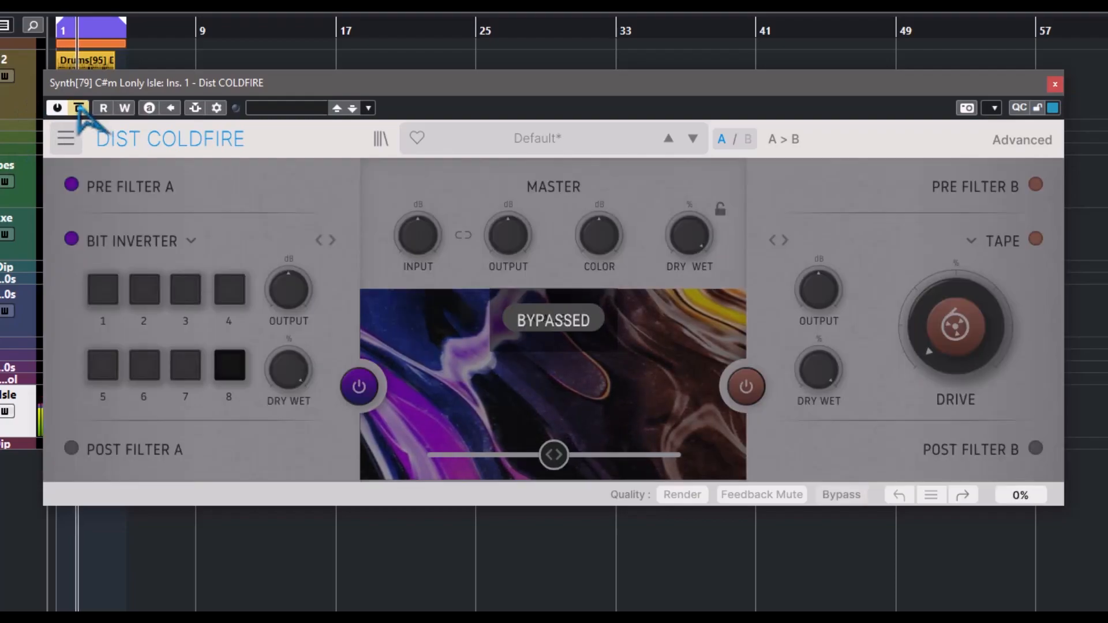
{"action": "left_click", "coordinate": [79, 108]}
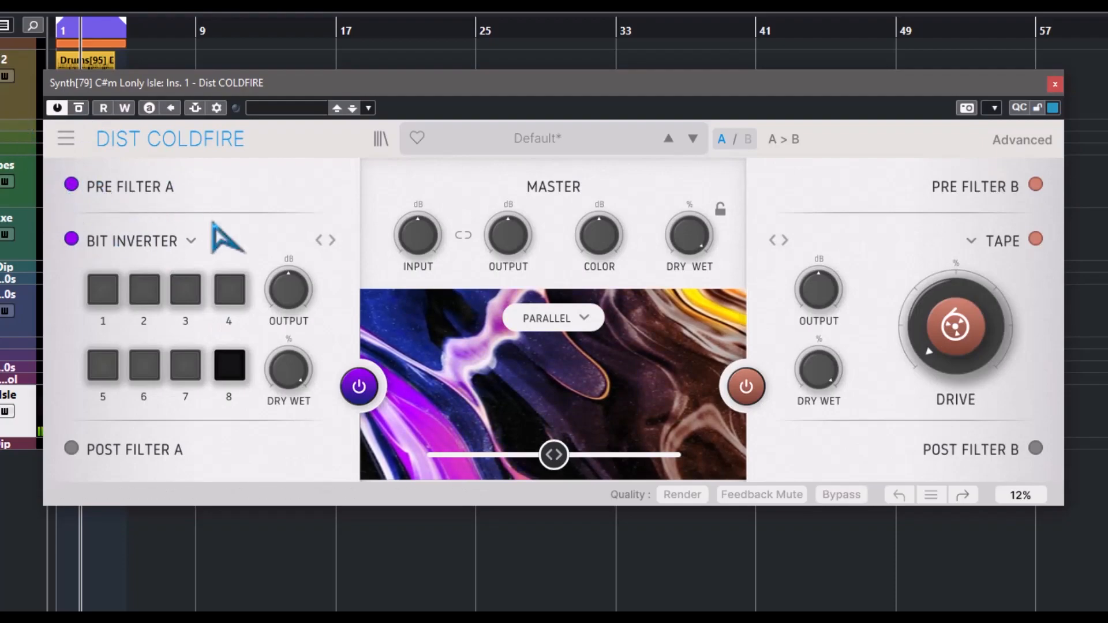
{"action": "left_click", "coordinate": [1037, 239]}
{"action": "left_click", "coordinate": [1037, 239]}
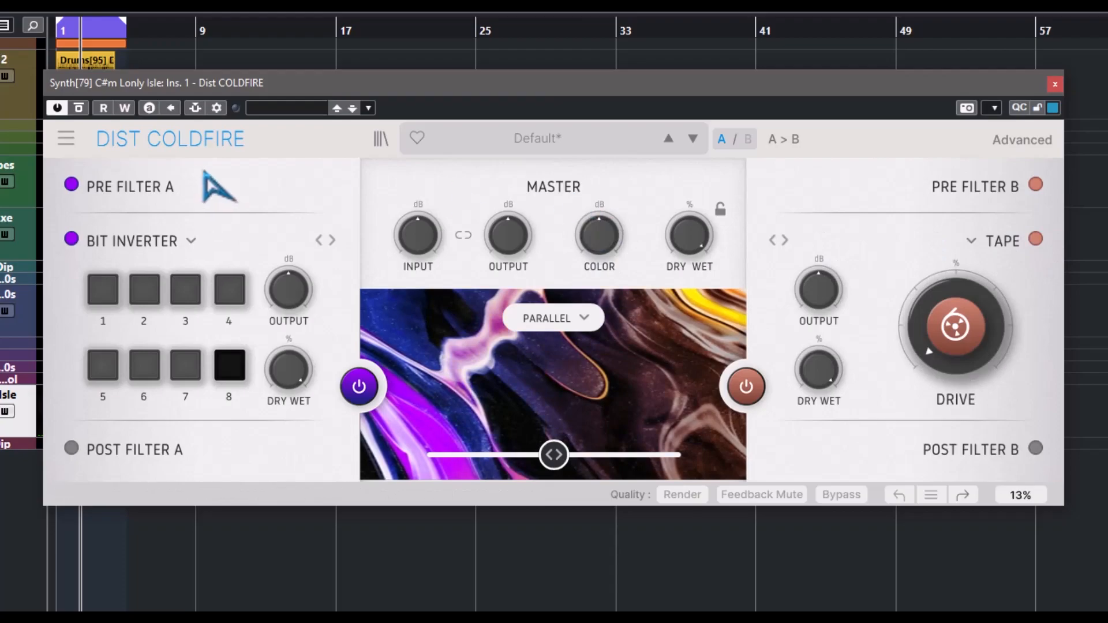
Step: Copy the Bit Inverter distortion from slot A to slot B
{"action": "left_click", "coordinate": [191, 241]}
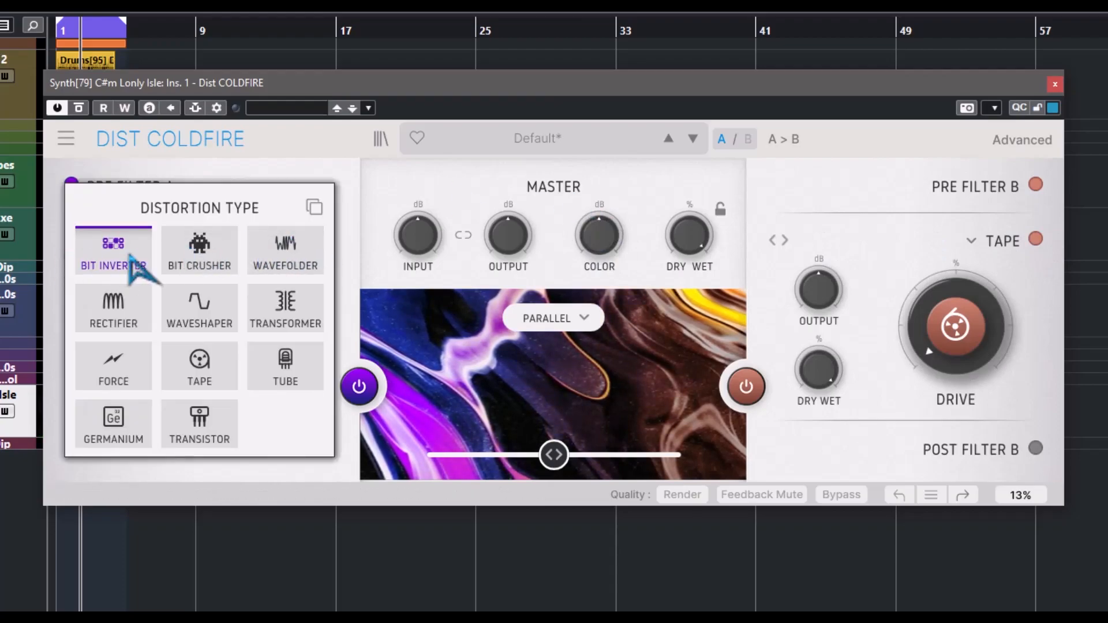
{"action": "left_click", "coordinate": [314, 206]}
{"action": "left_click", "coordinate": [298, 488]}
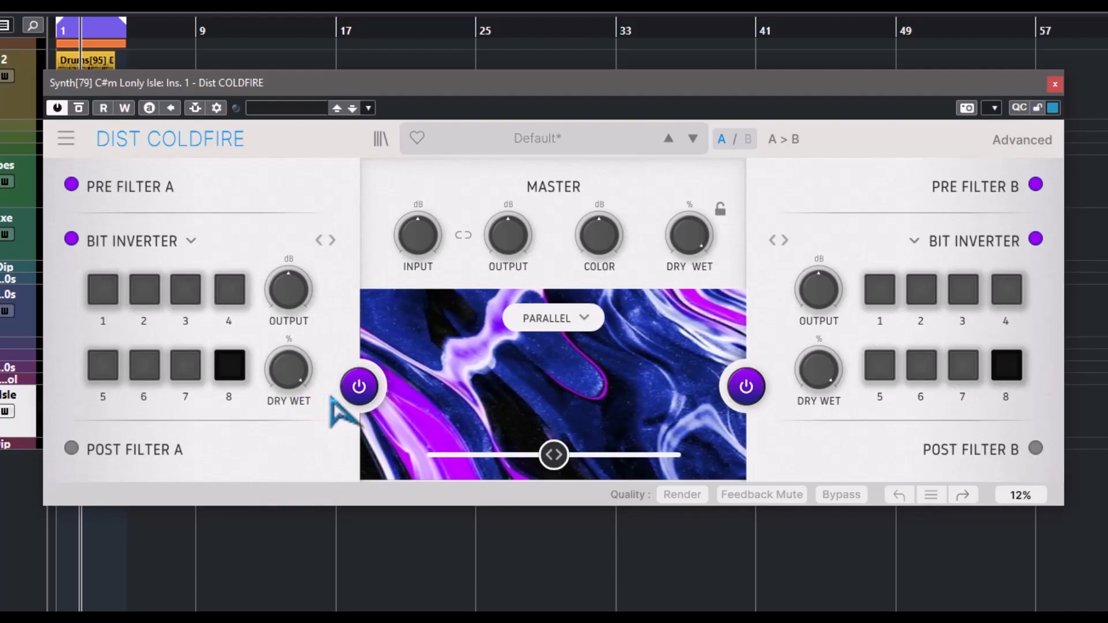
Step: Set bit 8 of distortion A to purple and reduce Dry/Wet, first temporarily on distortion A and finally on the master
{"action": "left_click", "coordinate": [232, 369]}
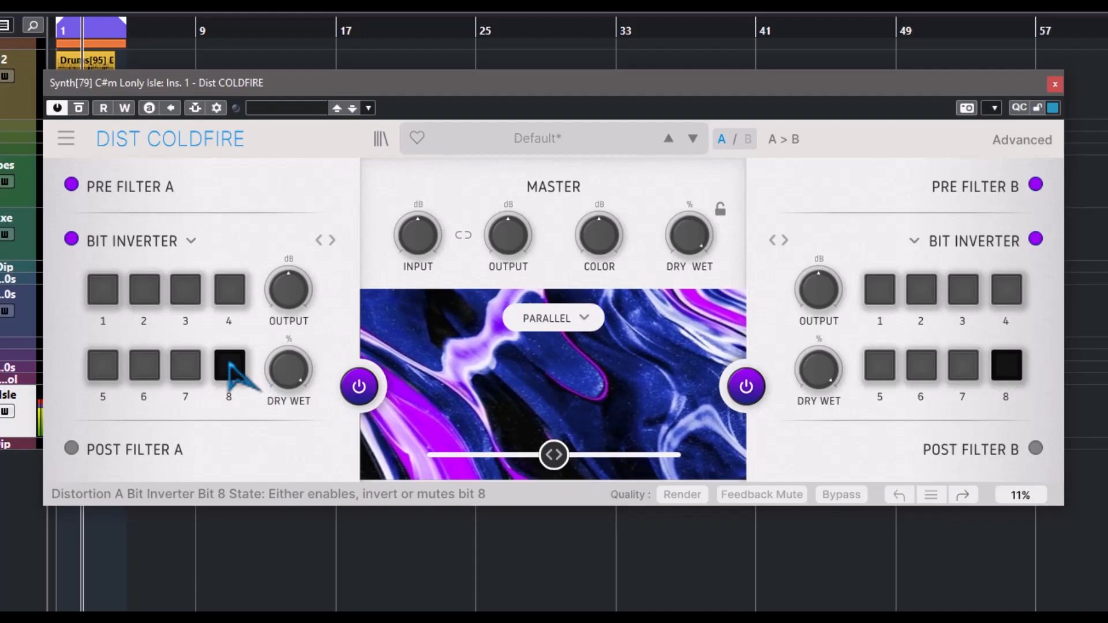
{"action": "left_click_drag", "start_coordinate": [286, 356], "coordinate": [286, 413]}
{"action": "left_click", "coordinate": [223, 374]}
{"action": "double_click", "coordinate": [289, 379]}
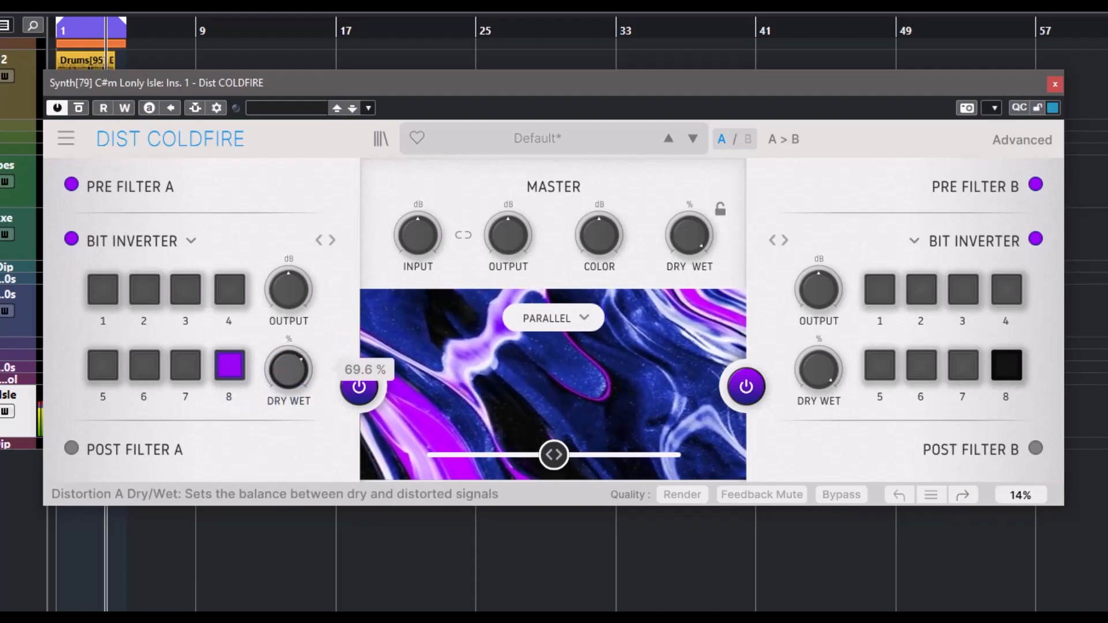
{"action": "left_click_drag", "start_coordinate": [698, 245], "coordinate": [698, 284]}
Step: Set bits 1 and 2 of distortion A to black and return bit 8 to grey
{"action": "left_click", "coordinate": [103, 289]}
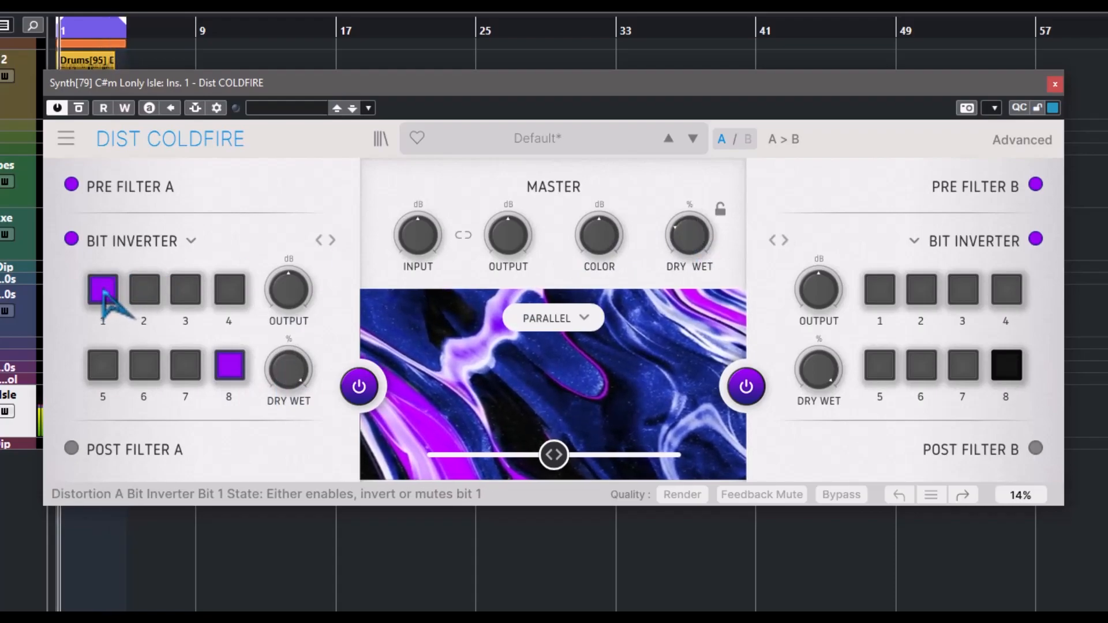
{"action": "left_click", "coordinate": [147, 291]}
{"action": "left_click", "coordinate": [147, 292]}
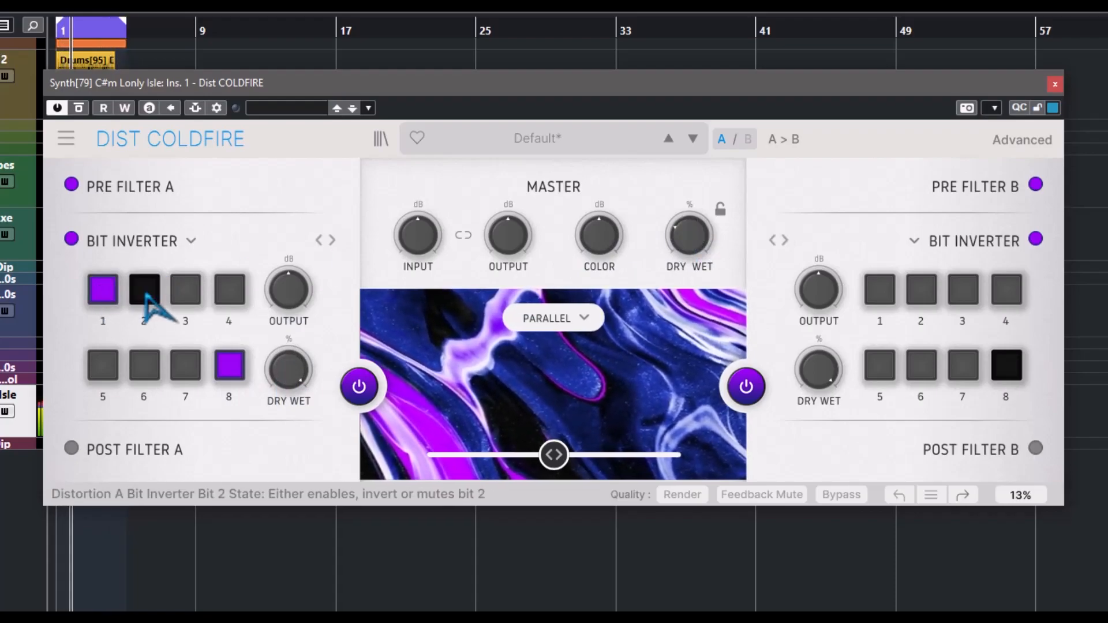
{"action": "left_click", "coordinate": [229, 368]}
{"action": "left_click", "coordinate": [231, 378]}
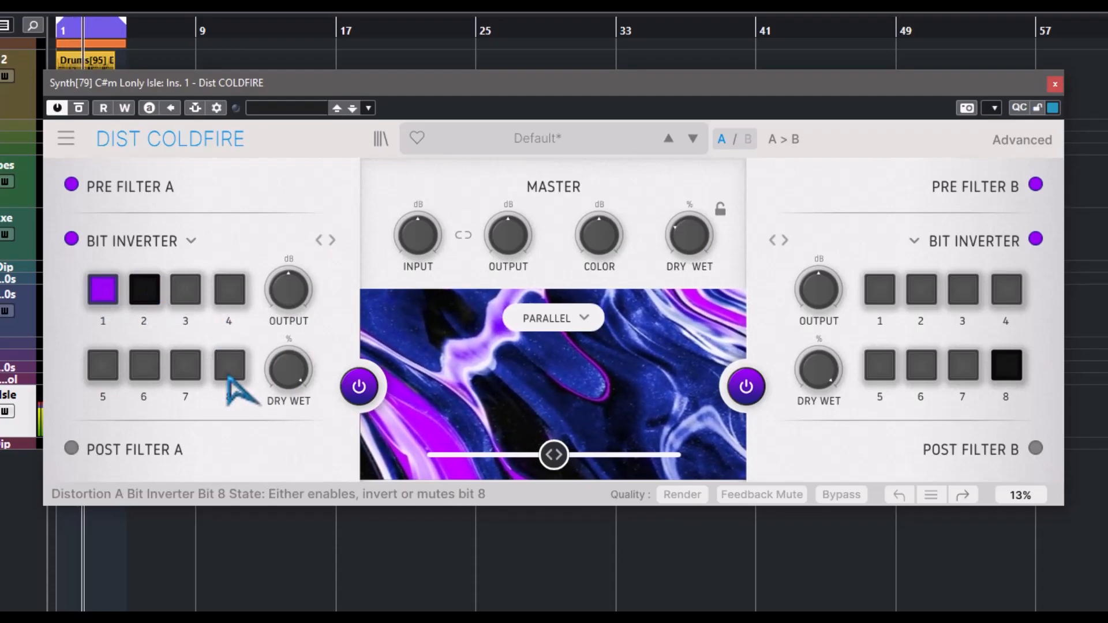
{"action": "left_click", "coordinate": [100, 297]}
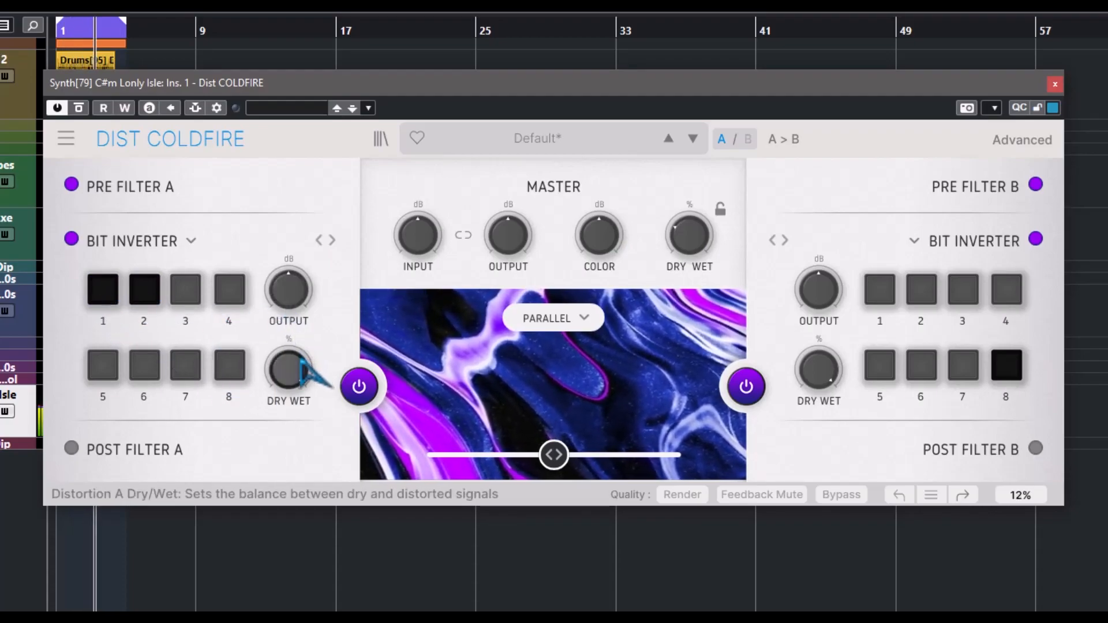
Step: Set bits 4 to 7 of distortion A to purple and bit 1 to grey, with its output lowered to about -9.79 dB
{"action": "left_click", "coordinate": [145, 369]}
{"action": "mouse_move", "coordinate": [295, 284]}
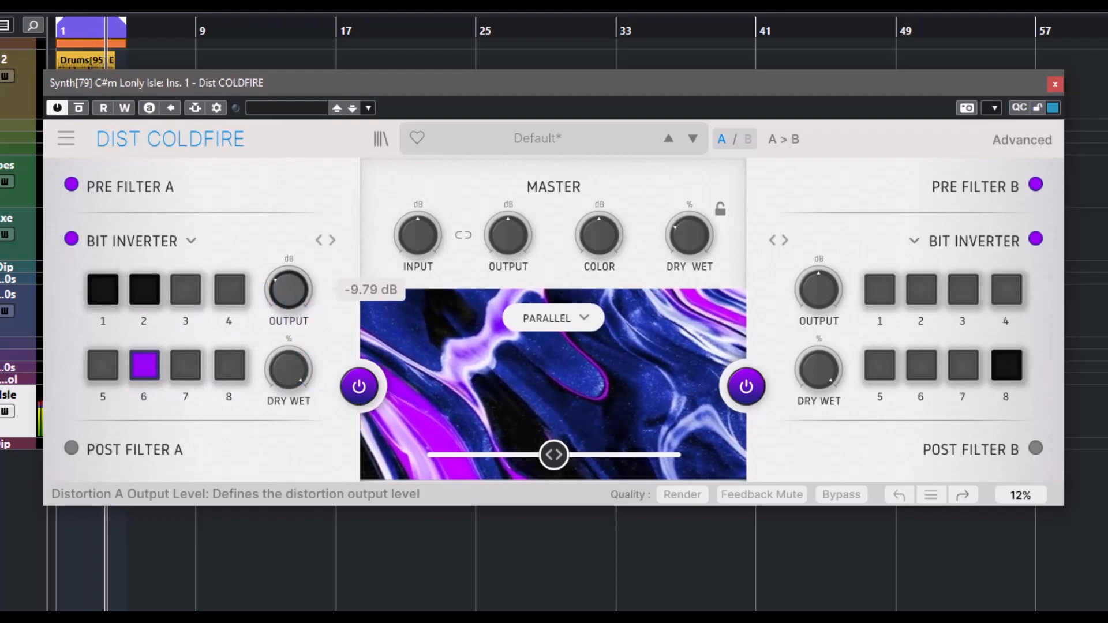
{"action": "left_click", "coordinate": [230, 290]}
{"action": "left_click", "coordinate": [103, 367]}
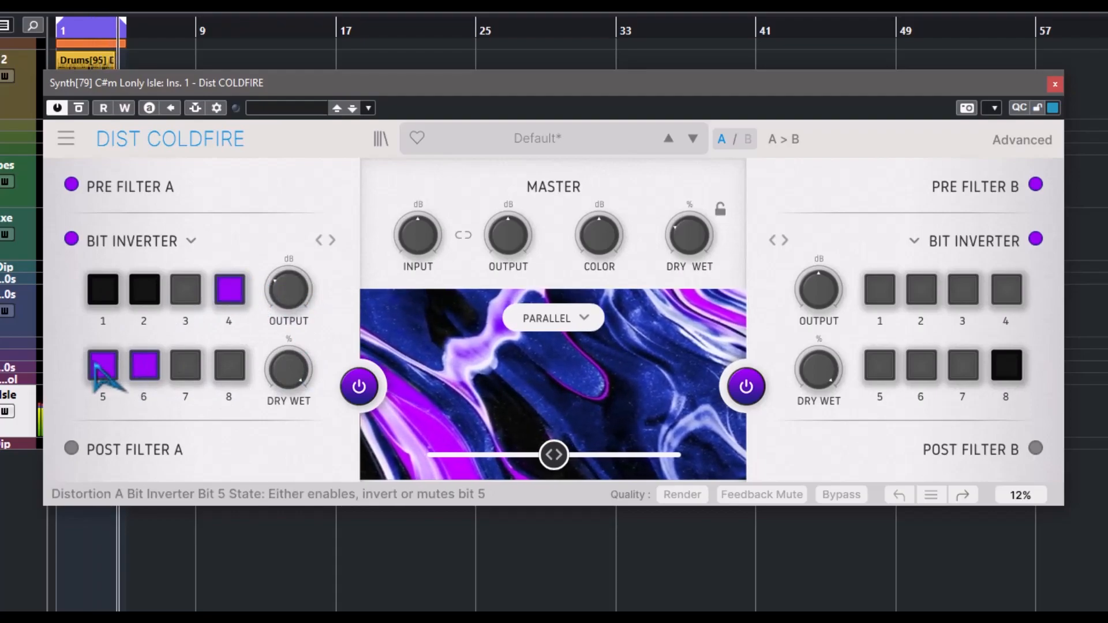
{"action": "left_click", "coordinate": [102, 289]}
{"action": "left_click", "coordinate": [185, 364]}
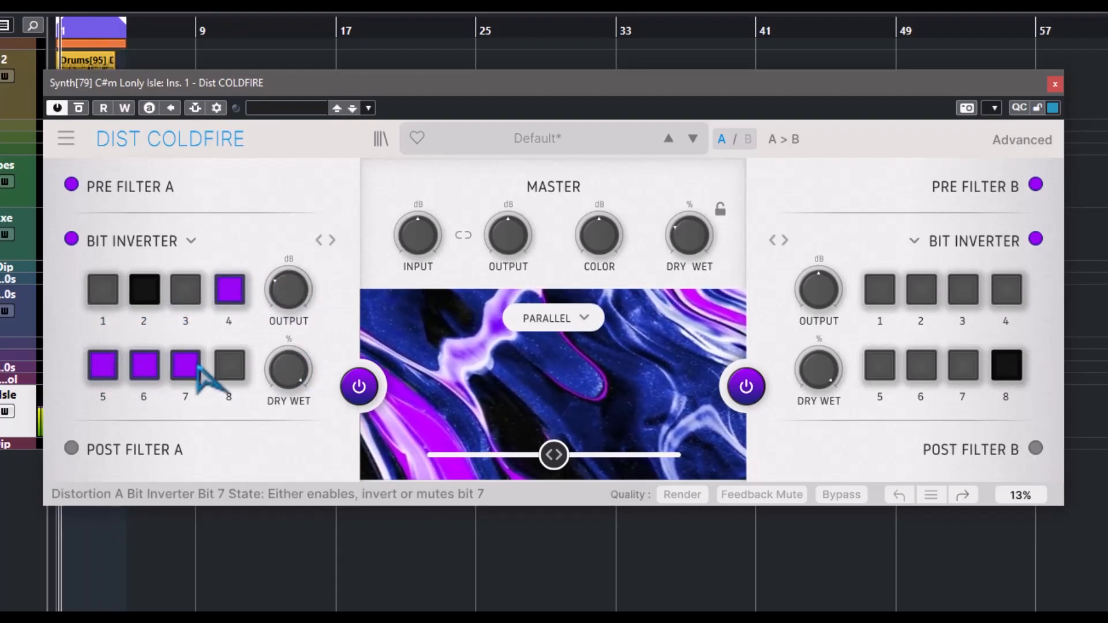
Step: Set bits 1, 2, 3 and 8 of distortion A to purple
{"action": "left_click", "coordinate": [185, 288]}
{"action": "left_click", "coordinate": [143, 288]}
{"action": "left_click", "coordinate": [103, 288]}
{"action": "left_click", "coordinate": [230, 365]}
{"action": "left_click", "coordinate": [144, 289]}
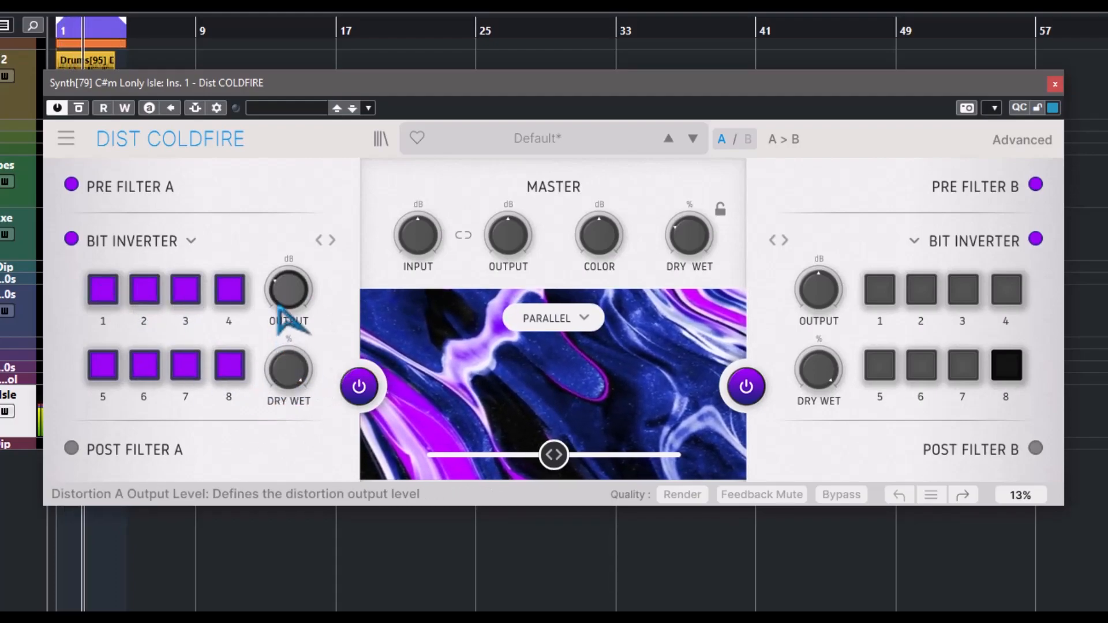
Step: Set bits 5, 6 and 7 of distortion A to black, and swap Pre Filter A off for Post Filter A on
{"action": "left_click", "coordinate": [185, 364]}
{"action": "left_click", "coordinate": [144, 365]}
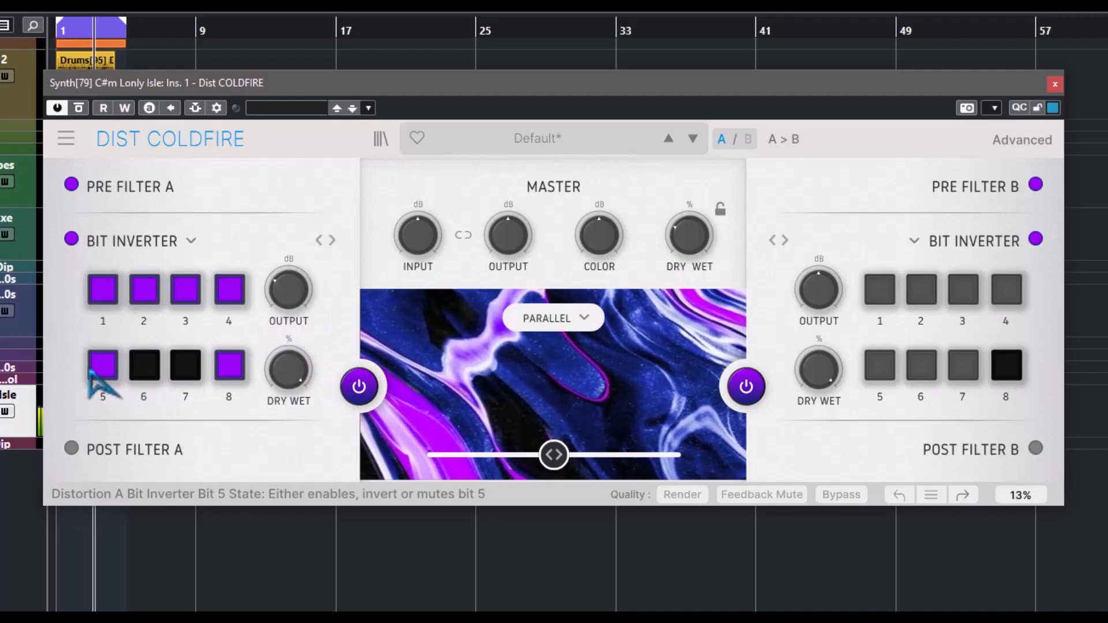
{"action": "left_click", "coordinate": [98, 369]}
{"action": "left_click", "coordinate": [71, 184]}
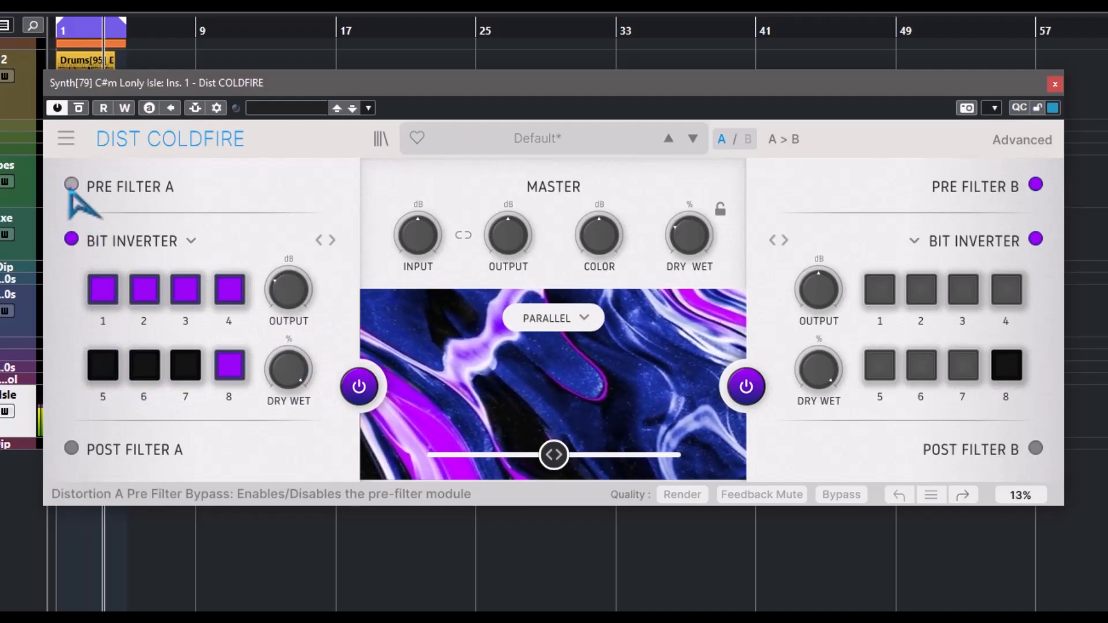
{"action": "left_click", "coordinate": [71, 448]}
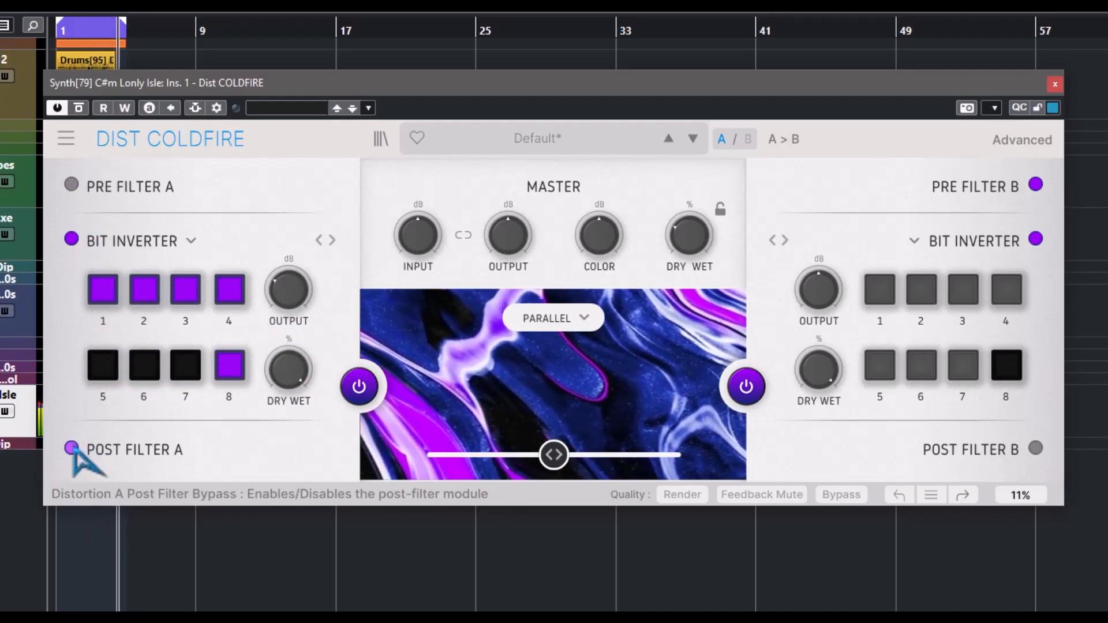
Step: Set bits 2, 3 and 4 of distortion A to black, and switch Pre Filter A on and Post Filter A off
{"action": "left_click", "coordinate": [229, 288]}
{"action": "left_click", "coordinate": [185, 289]}
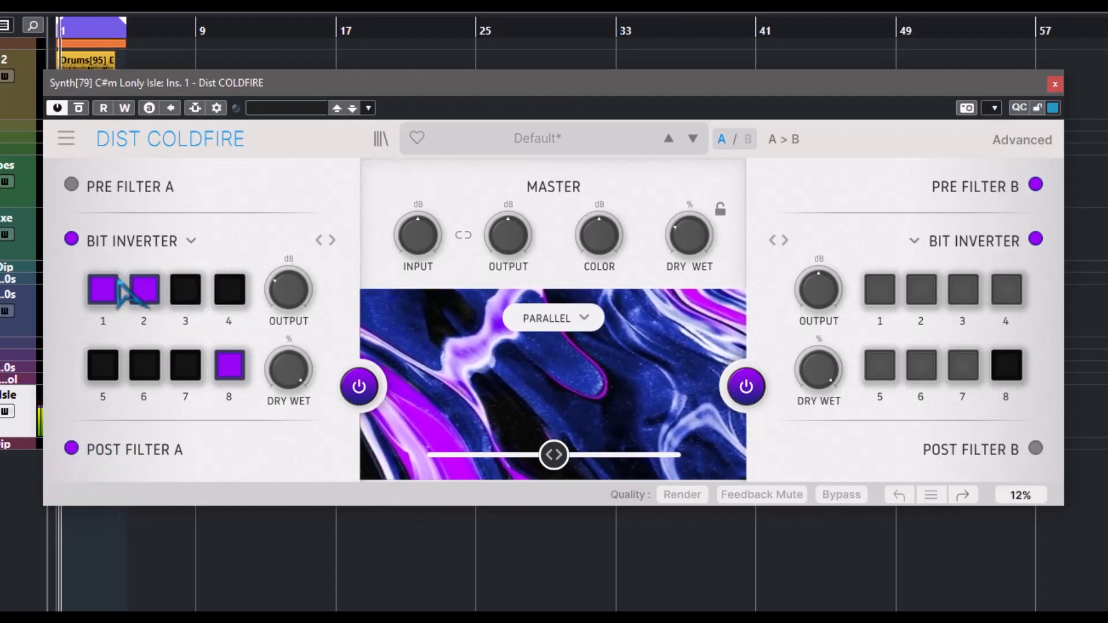
{"action": "left_click", "coordinate": [144, 289]}
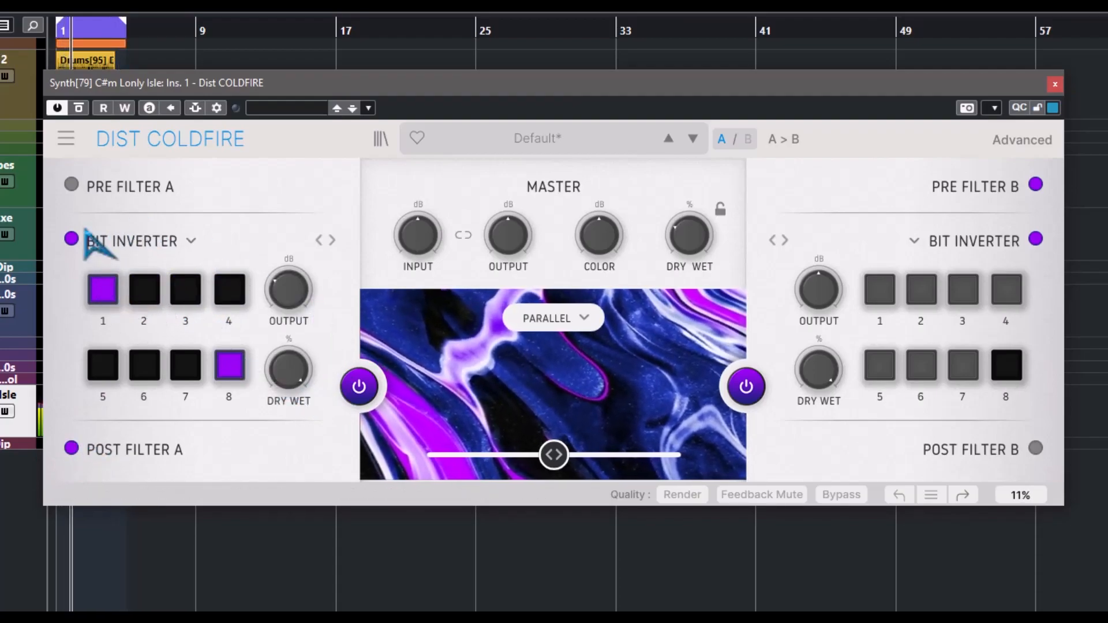
{"action": "left_click", "coordinate": [71, 184]}
{"action": "left_click", "coordinate": [71, 448]}
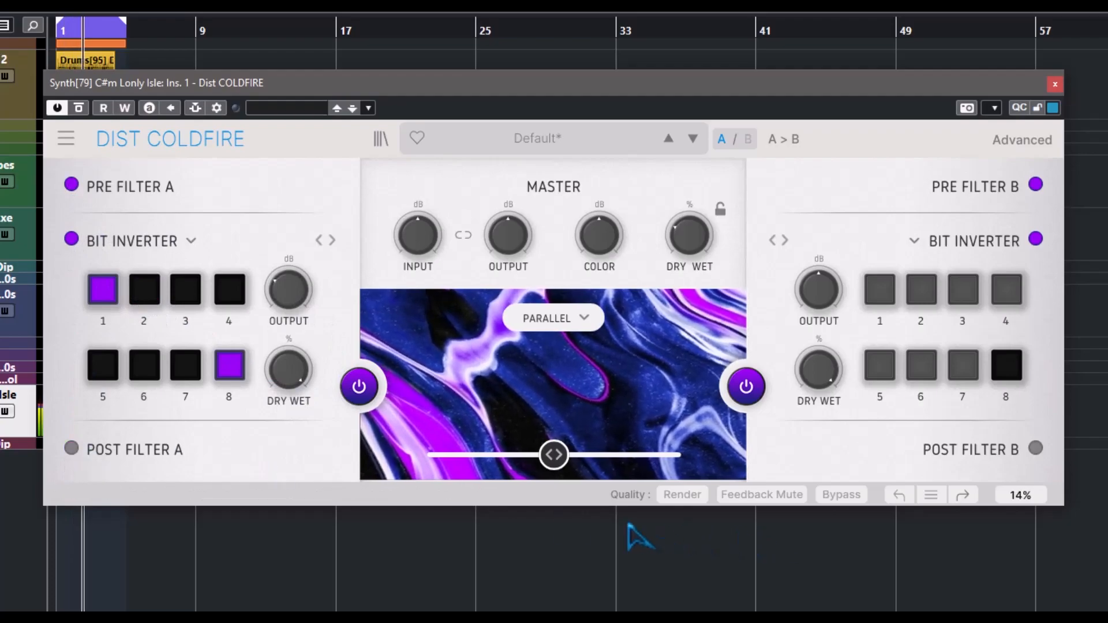
Step: Set all eight bits of distortion B's Bit Inverter to purple
{"action": "left_click", "coordinate": [879, 289]}
{"action": "left_click", "coordinate": [1005, 367]}
{"action": "left_click", "coordinate": [961, 367]}
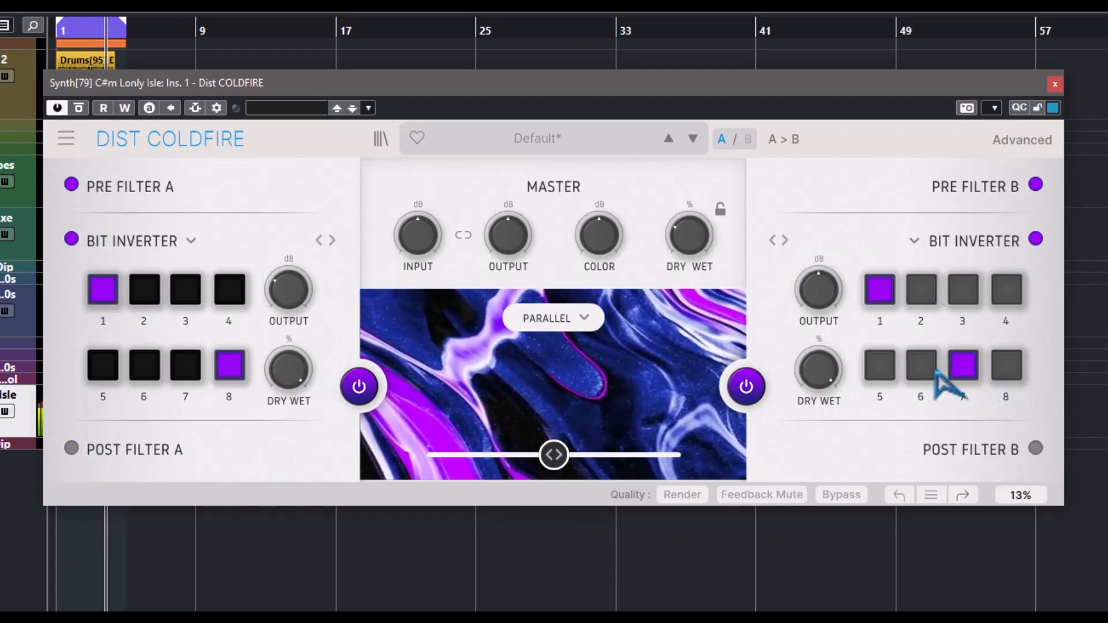
{"action": "left_click", "coordinate": [921, 365]}
{"action": "left_click", "coordinate": [879, 366]}
{"action": "left_click", "coordinate": [962, 290]}
{"action": "left_click", "coordinate": [923, 292]}
{"action": "left_click", "coordinate": [1010, 292]}
{"action": "left_click", "coordinate": [1006, 366]}
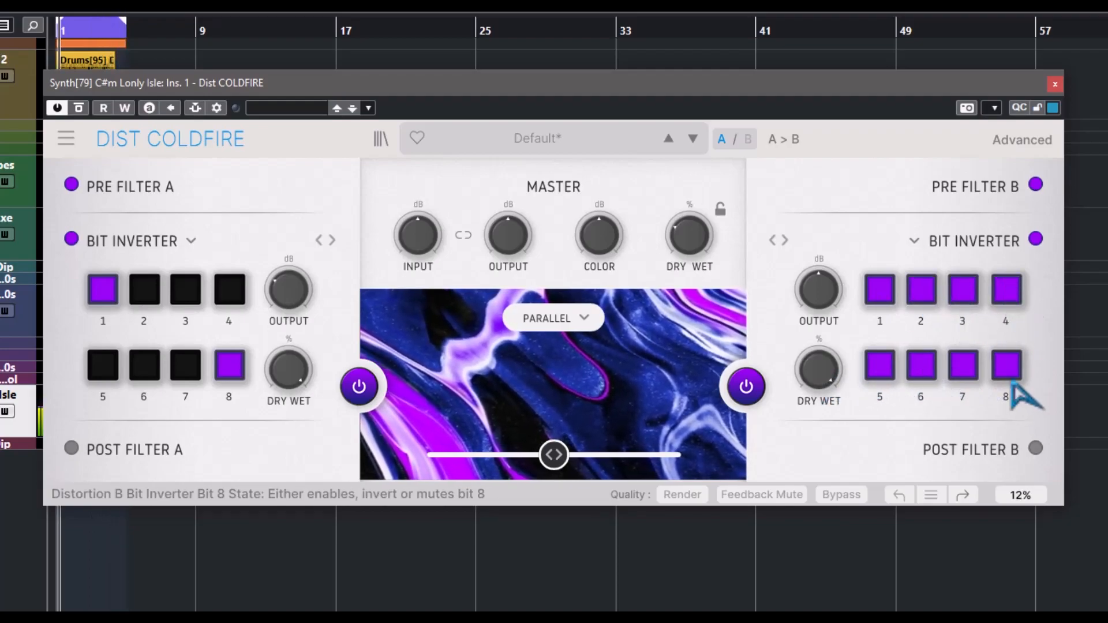
Step: Set bits 1, 3, 6 and 8 of distortion B to black and lower its Dry/Wet to about halfway
{"action": "left_click", "coordinate": [879, 289]}
{"action": "left_click_drag", "start_coordinate": [819, 371], "coordinate": [819, 407]}
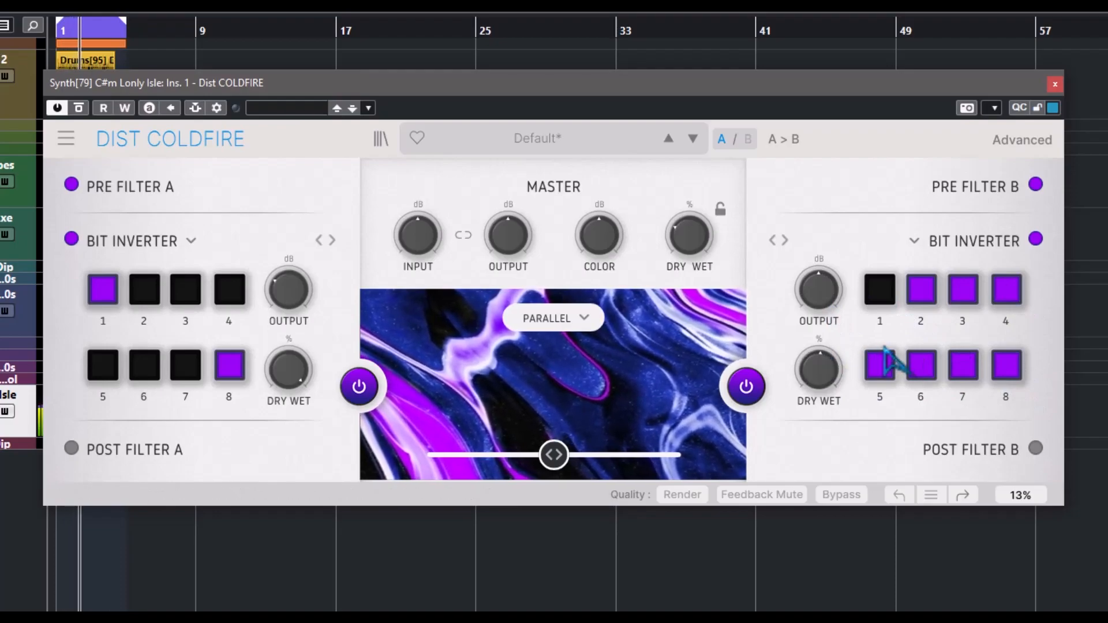
{"action": "left_click", "coordinate": [918, 369]}
{"action": "left_click", "coordinate": [961, 290]}
{"action": "left_click", "coordinate": [1004, 367]}
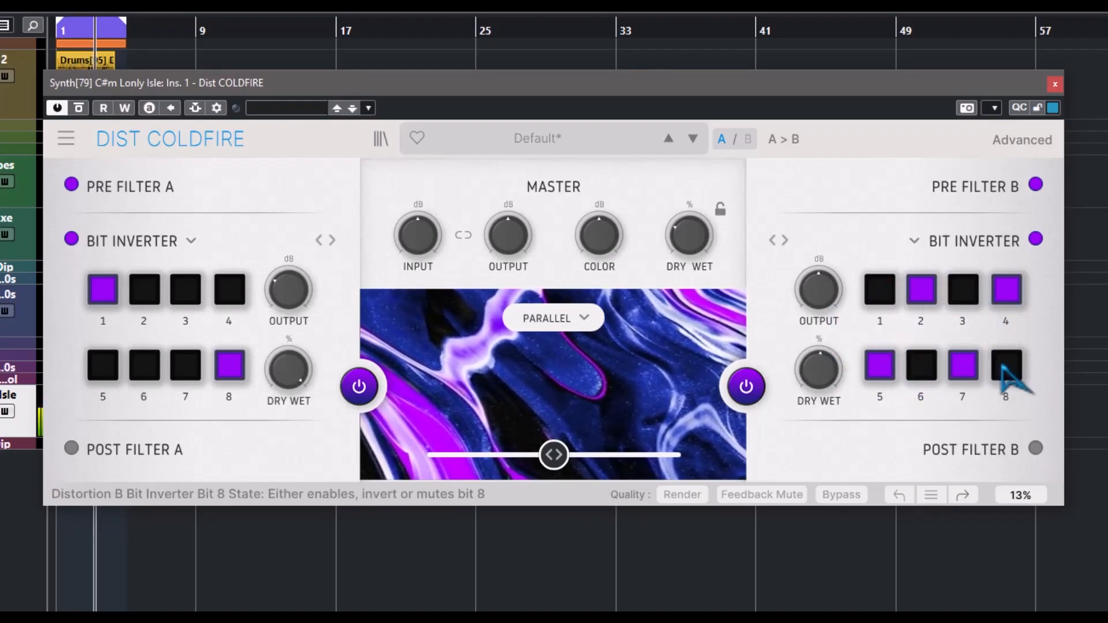
Step: Set bits 4, 5 and 7 of distortion B to black and return its bit 1 to grey
{"action": "left_click", "coordinate": [963, 365]}
{"action": "left_click", "coordinate": [1005, 289]}
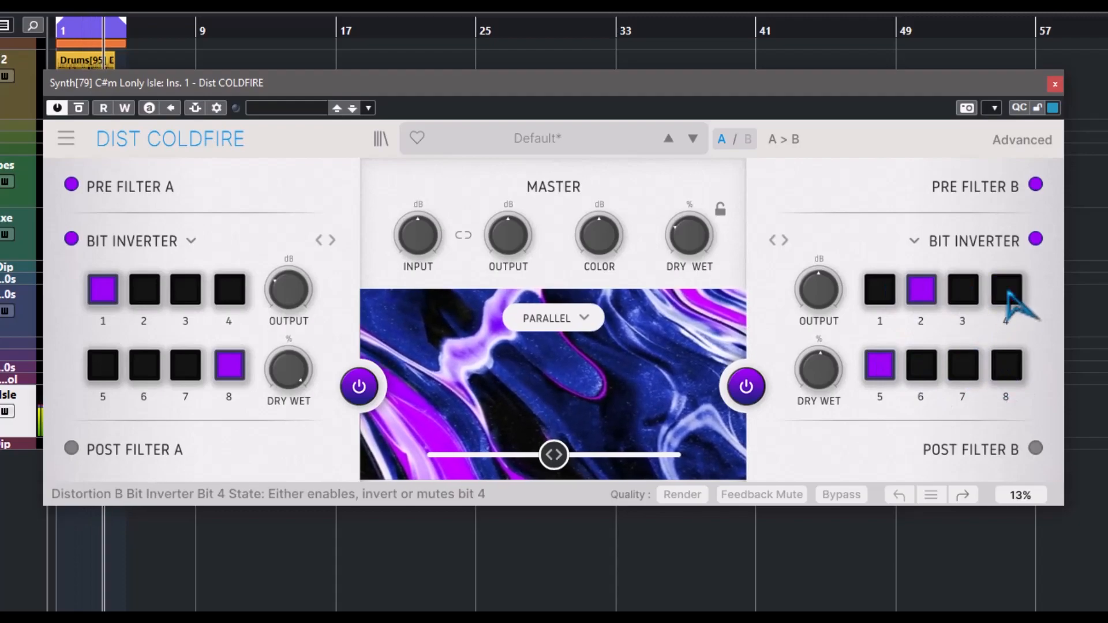
{"action": "left_click", "coordinate": [883, 278]}
{"action": "left_click", "coordinate": [887, 371]}
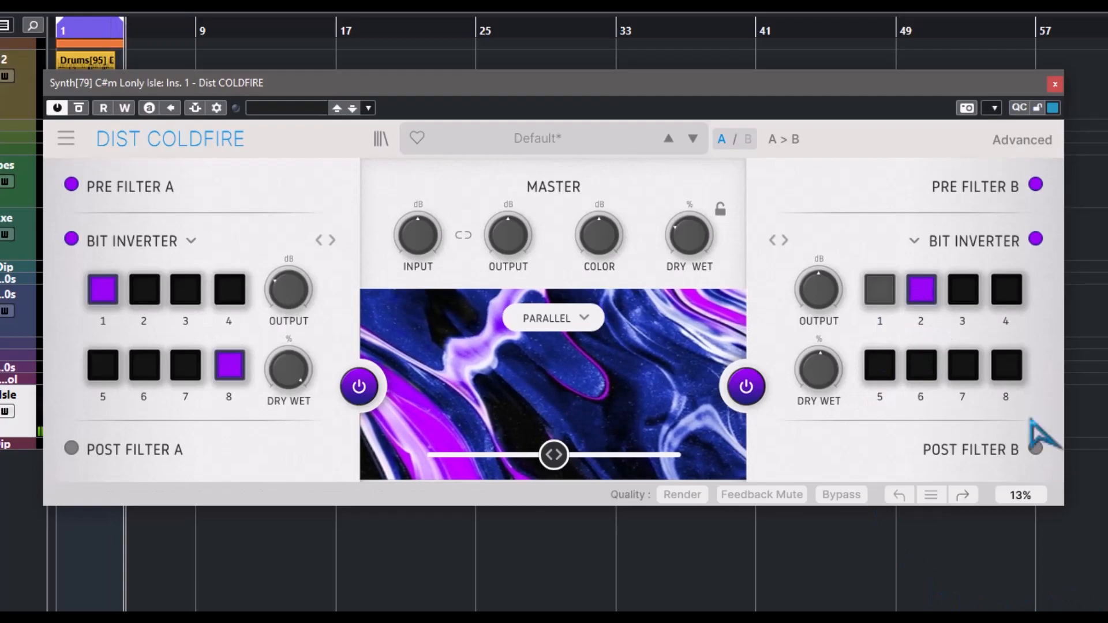
Step: Change distortion A to Bit Crusher and copy it to slot B
{"action": "left_click", "coordinate": [191, 240]}
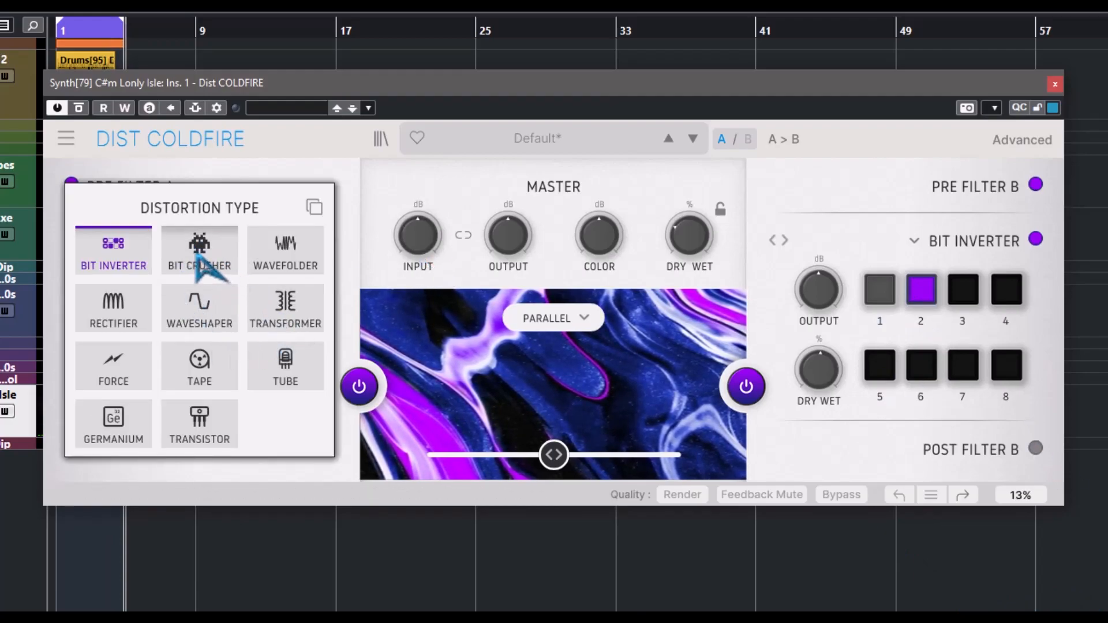
{"action": "left_click", "coordinate": [195, 259]}
{"action": "left_click", "coordinate": [189, 240]}
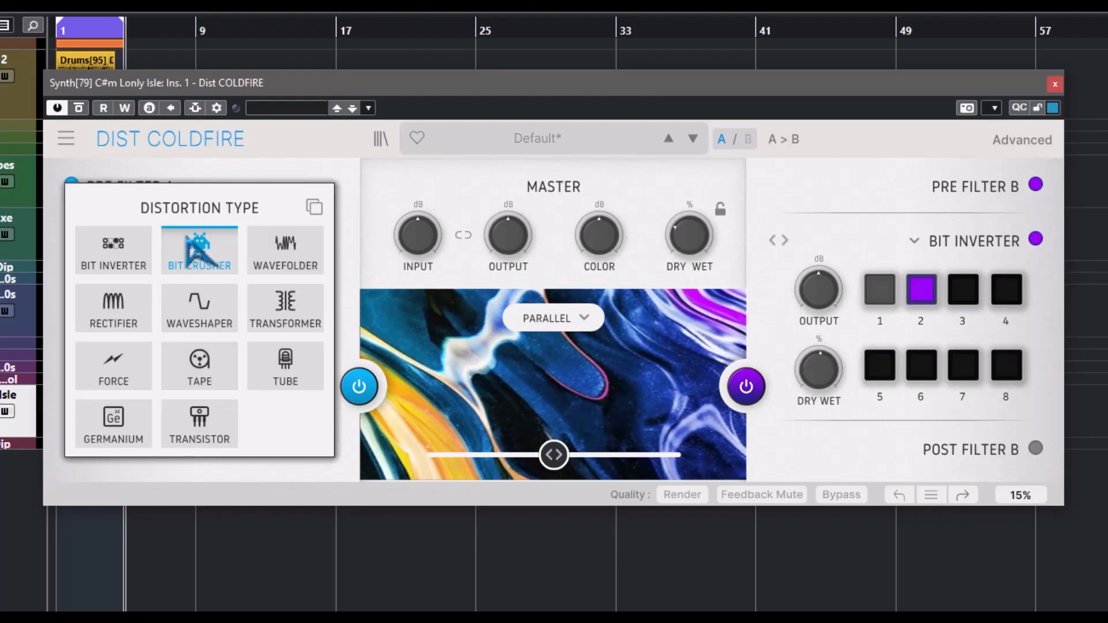
{"action": "left_click", "coordinate": [313, 208]}
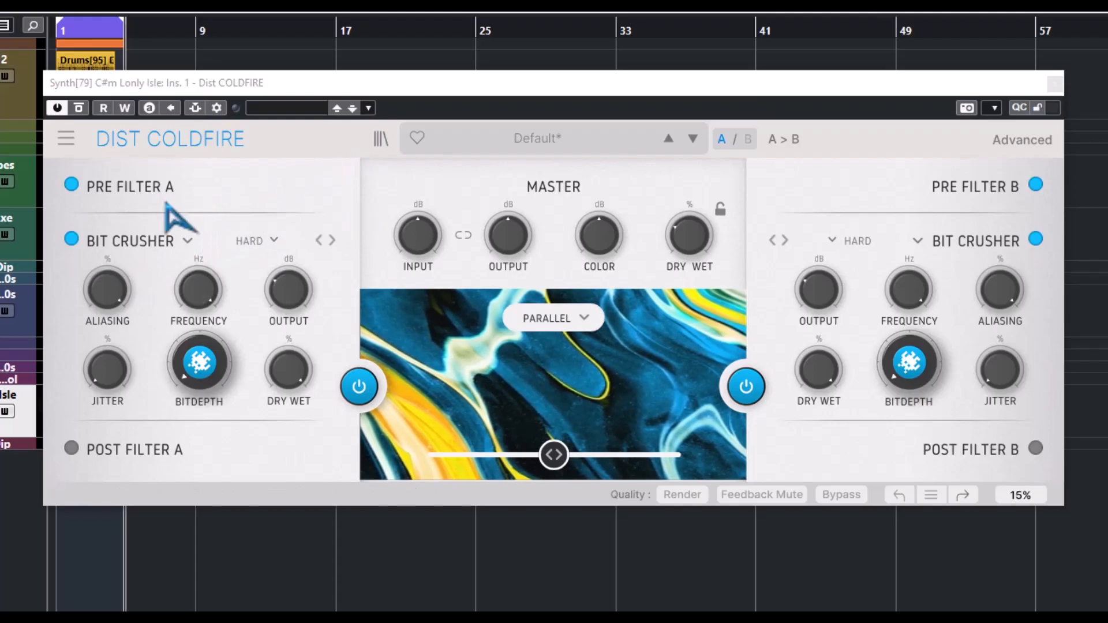
Step: Reselect Hard mode for Bit Crusher A, and briefly switch distortion A to Wavefolder and back to Bit Crusher
{"action": "left_click", "coordinate": [276, 240]}
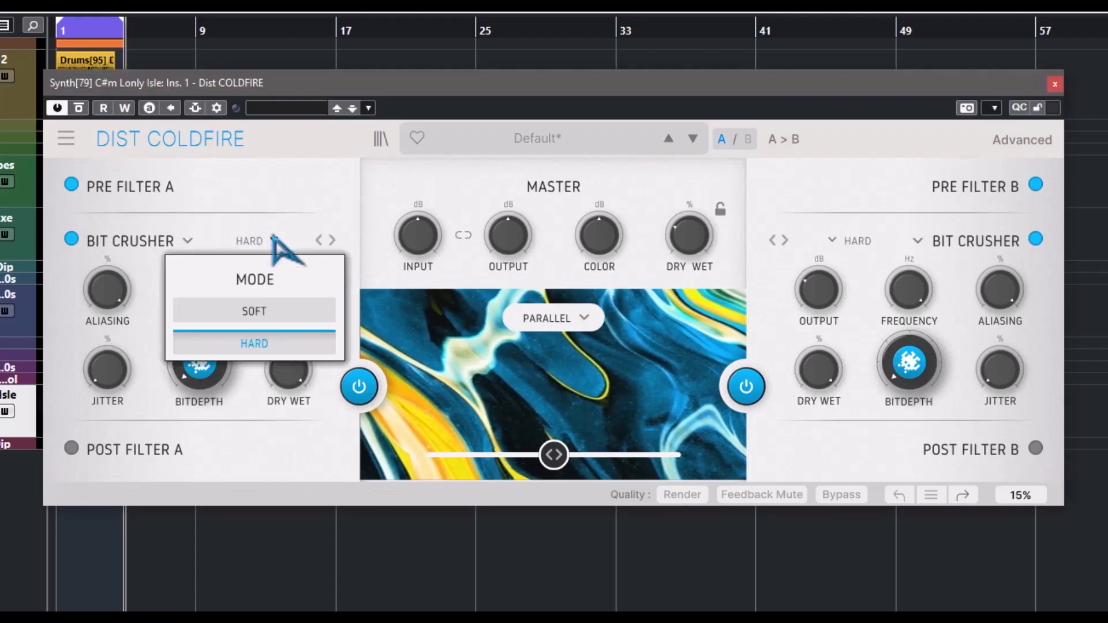
{"action": "left_click", "coordinate": [271, 341]}
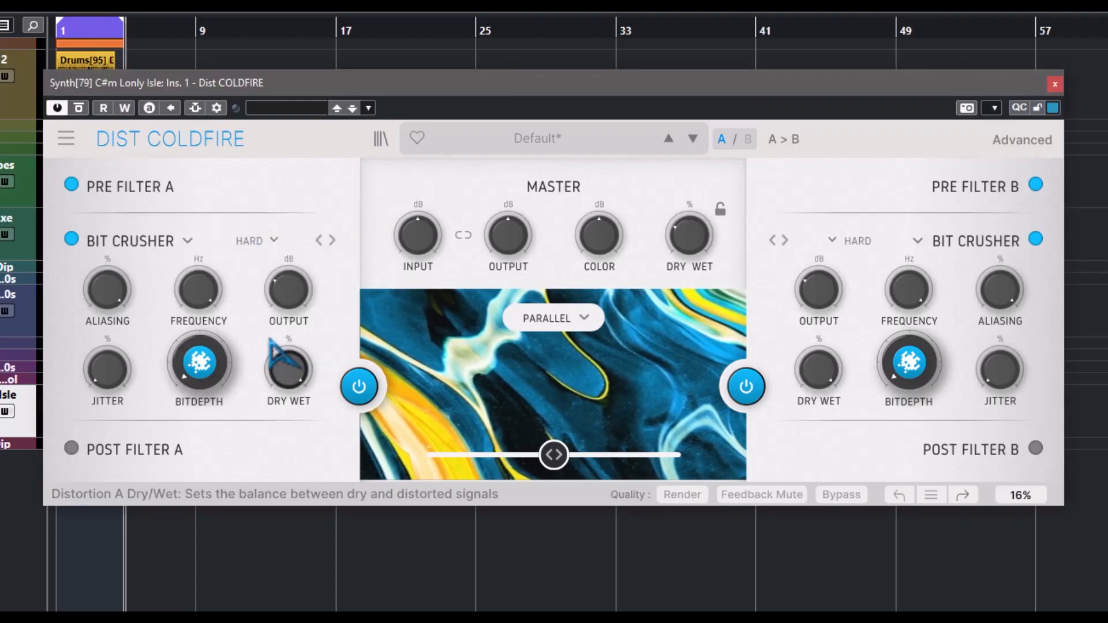
{"action": "left_click", "coordinate": [332, 240]}
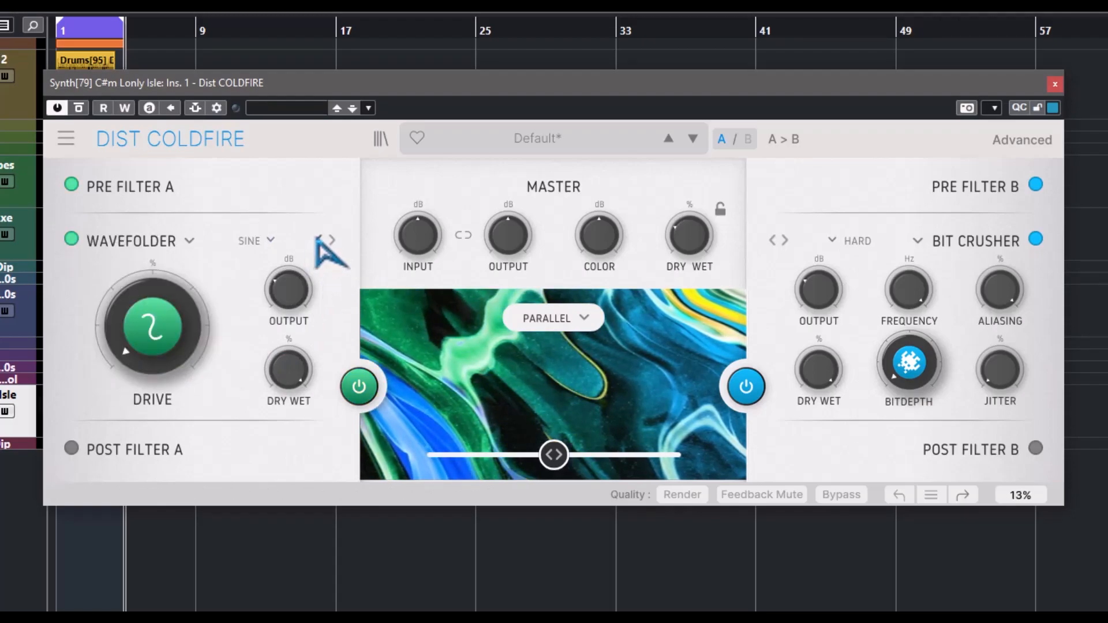
{"action": "left_click", "coordinate": [319, 240]}
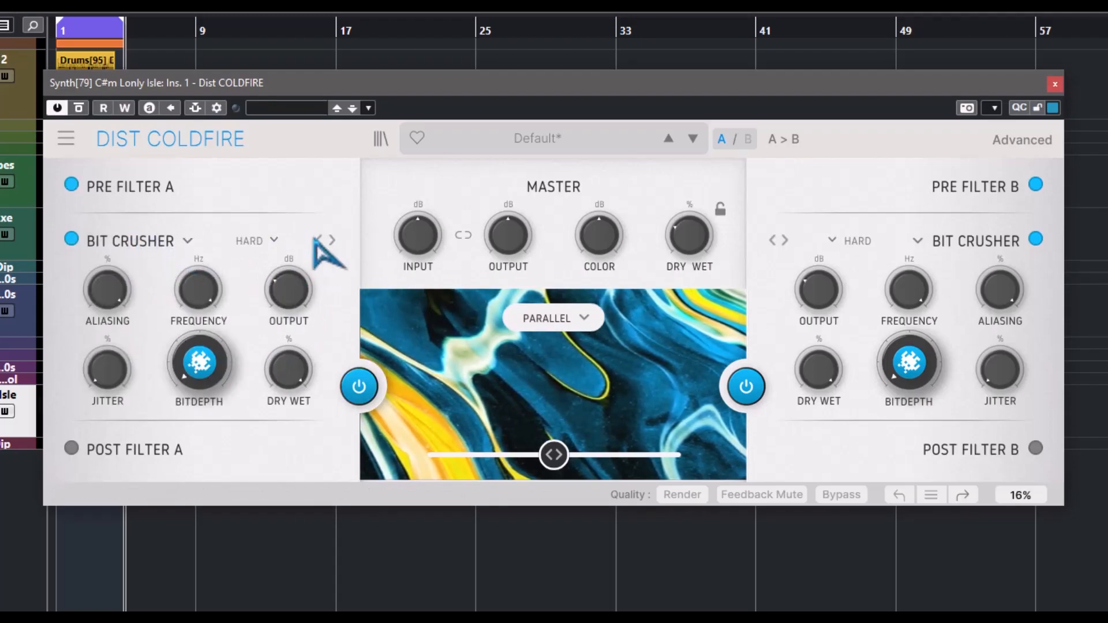
{"action": "mouse_move", "coordinate": [108, 300]}
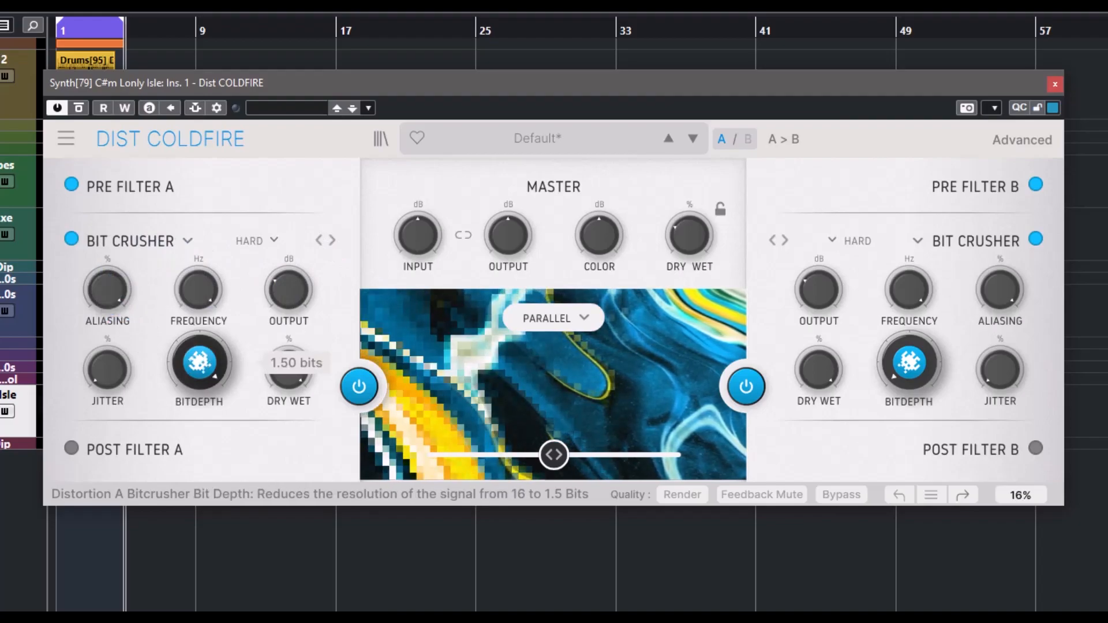
Step: Sweep the bit depth of Bit Crusher A between 16 and 1.5 bits, ending at 16 bits
{"action": "left_click_drag", "start_coordinate": [199, 362], "coordinate": [199, 478]}
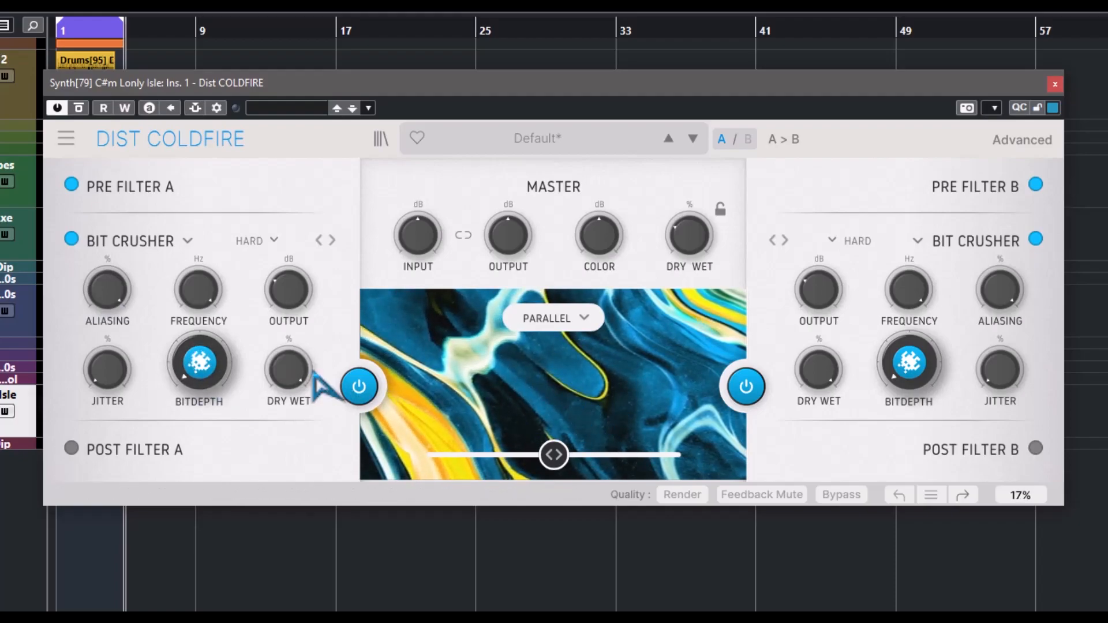
{"action": "left_click_drag", "start_coordinate": [199, 363], "coordinate": [199, 248]}
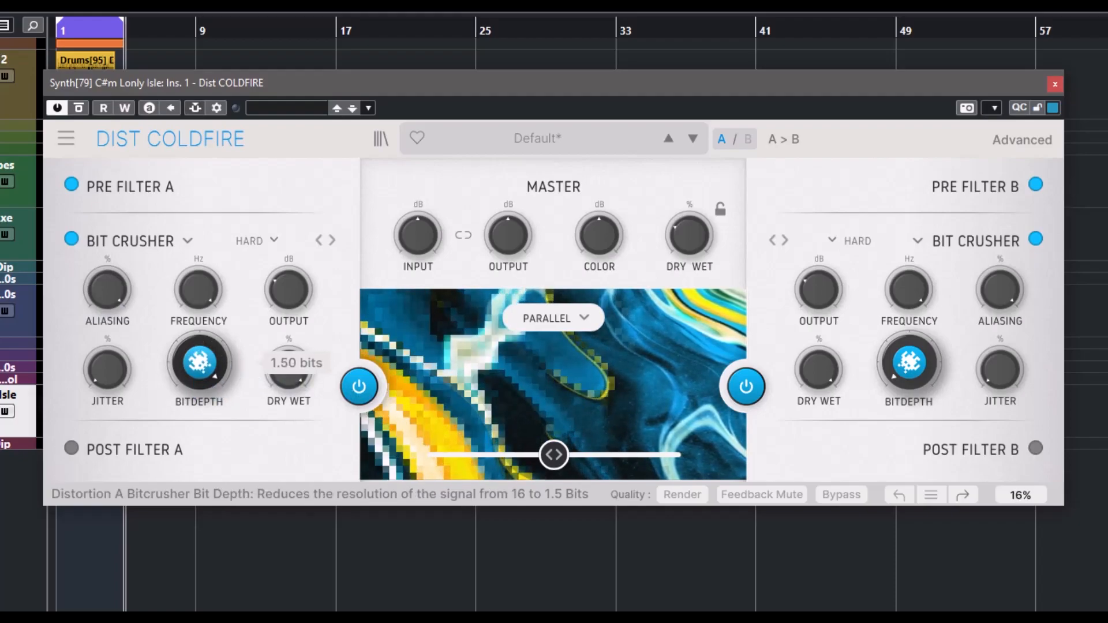
{"action": "left_click_drag", "start_coordinate": [199, 362], "coordinate": [199, 478]}
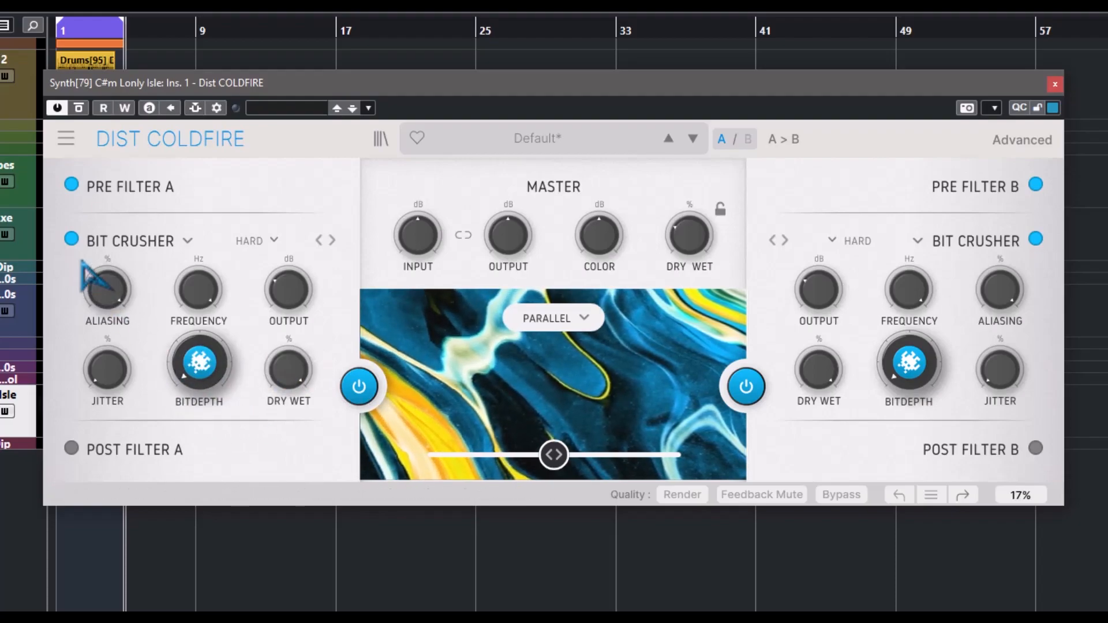
Step: Lower the aliasing of Bit Crusher A and reduce its downsampling frequency to about 2900 Hz
{"action": "mouse_move", "coordinate": [115, 296]}
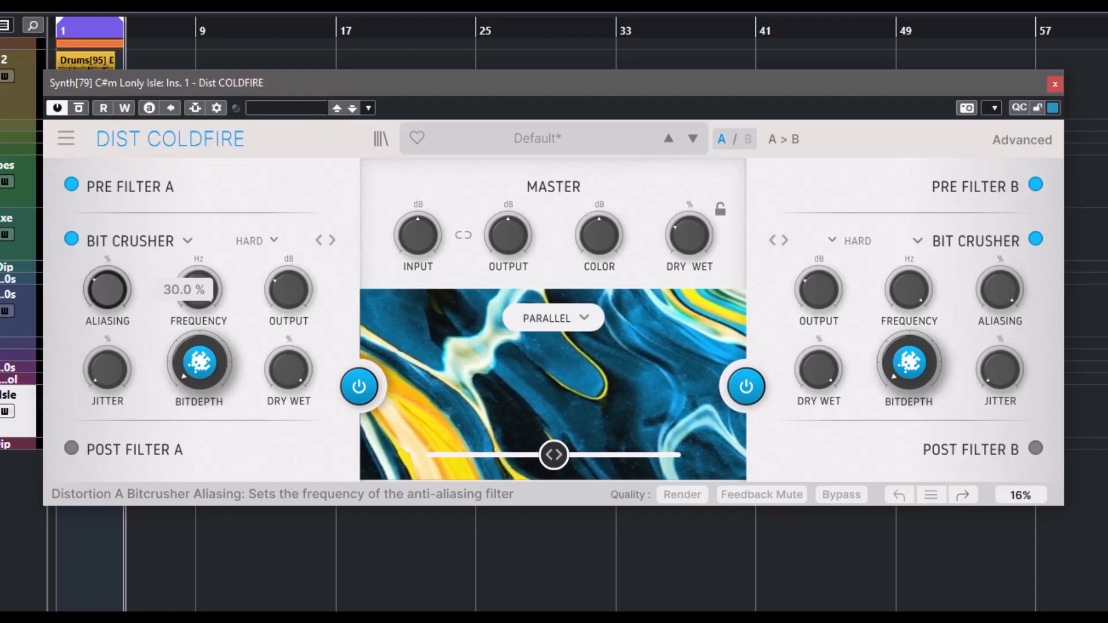
{"action": "left_click_drag", "start_coordinate": [107, 289], "coordinate": [108, 309]}
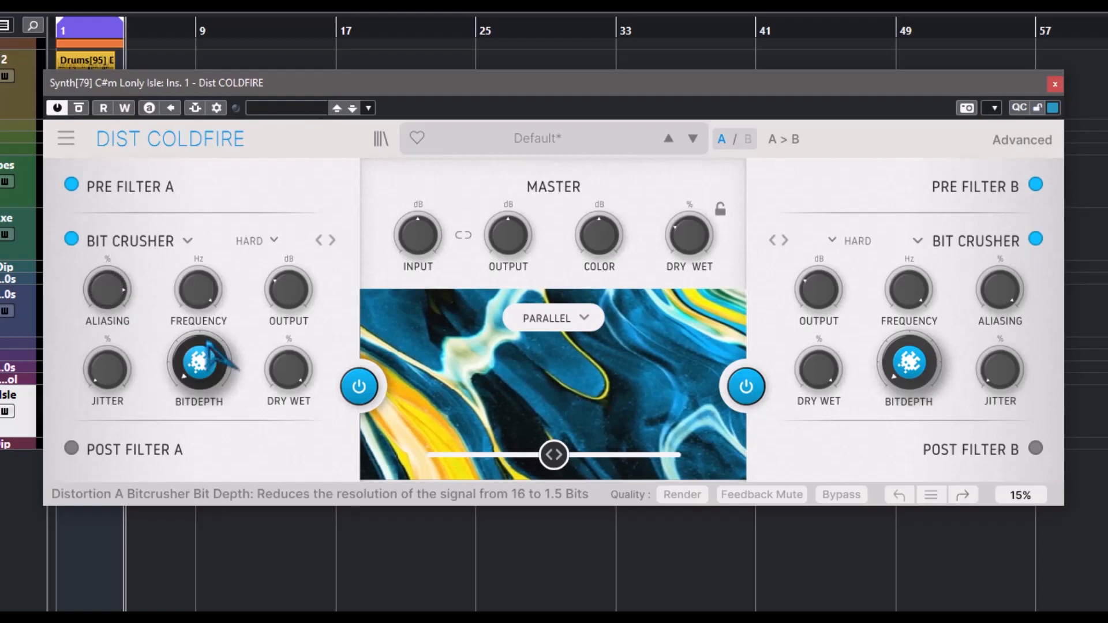
{"action": "mouse_move", "coordinate": [190, 266]}
{"action": "left_click_drag", "start_coordinate": [189, 266], "coordinate": [189, 289]}
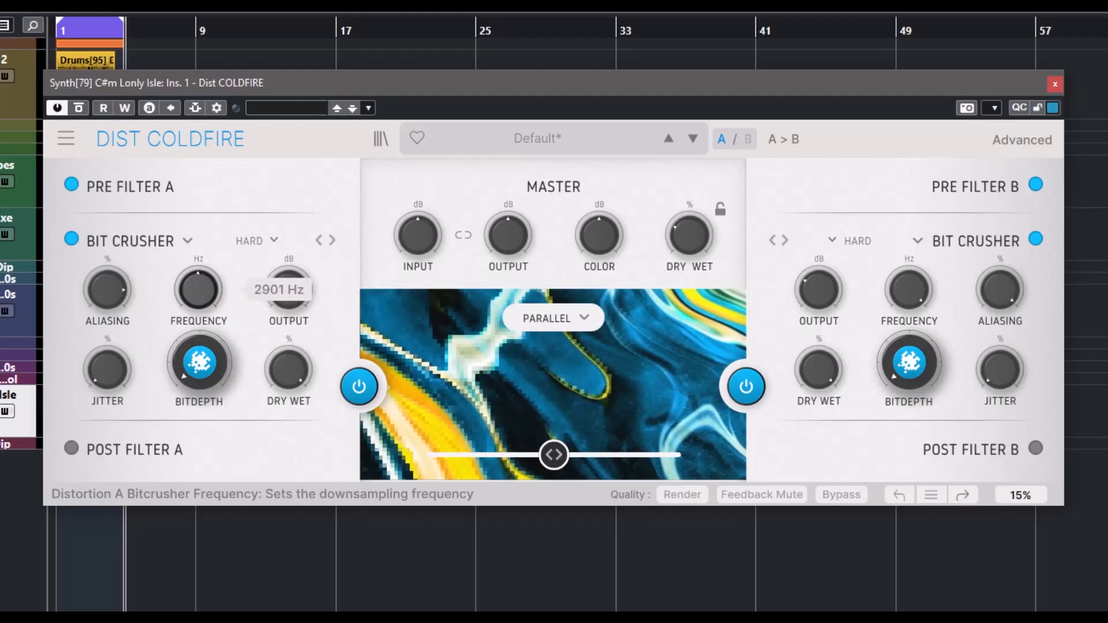
{"action": "left_click_drag", "start_coordinate": [189, 289], "coordinate": [190, 280]}
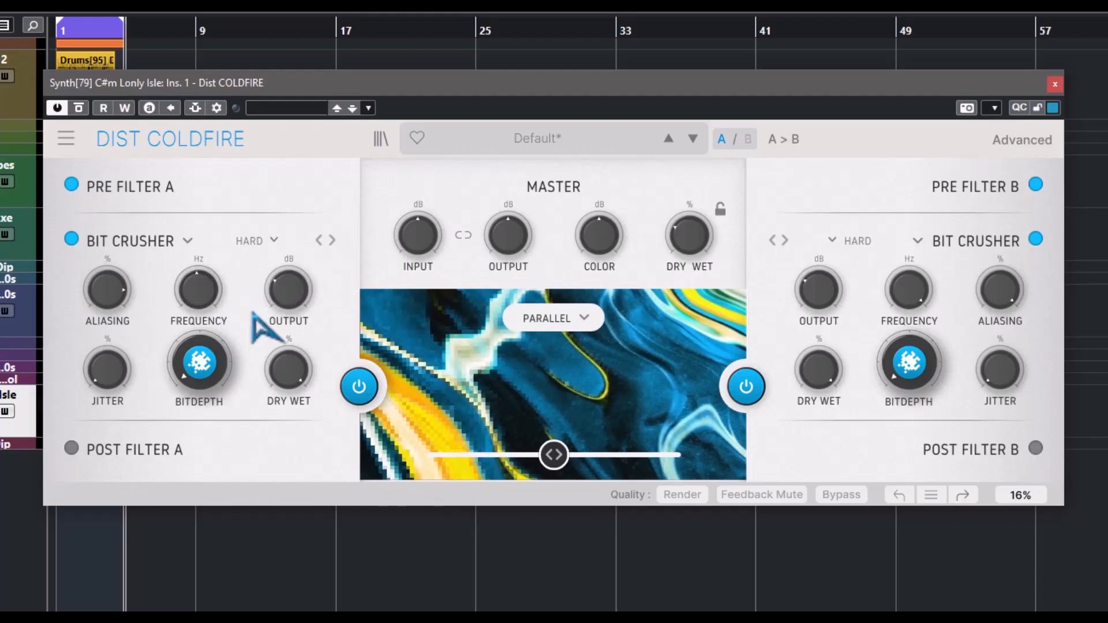
Step: Raise the jitter of Bit Crusher A to slightly under halfway, and briefly bypass and re-enable distortion slot A
{"action": "mouse_move", "coordinate": [295, 291]}
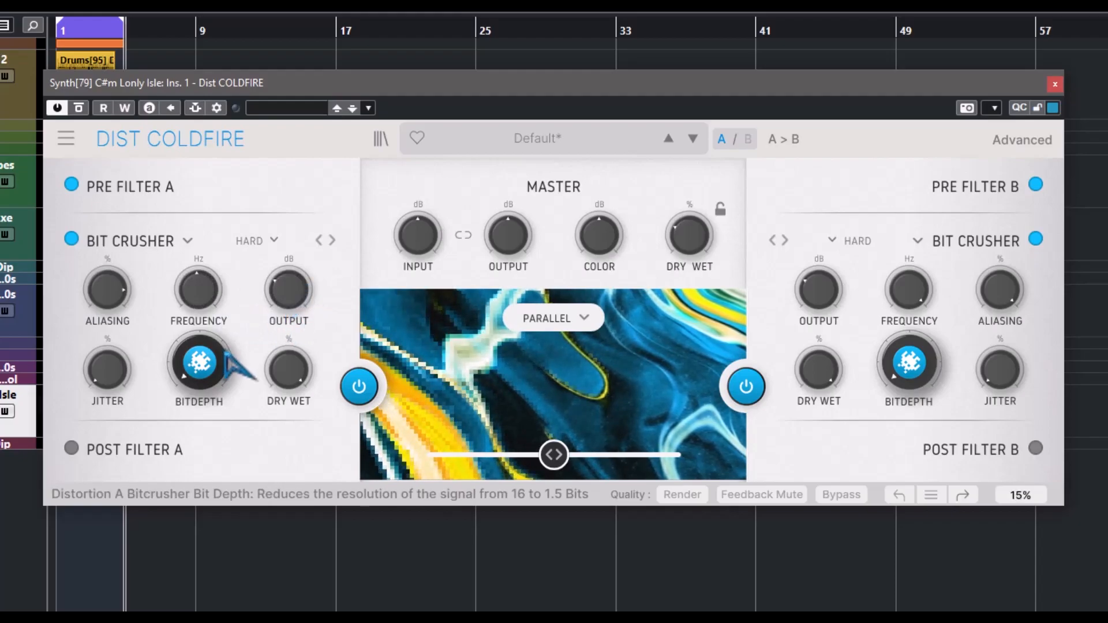
{"action": "mouse_move", "coordinate": [113, 378]}
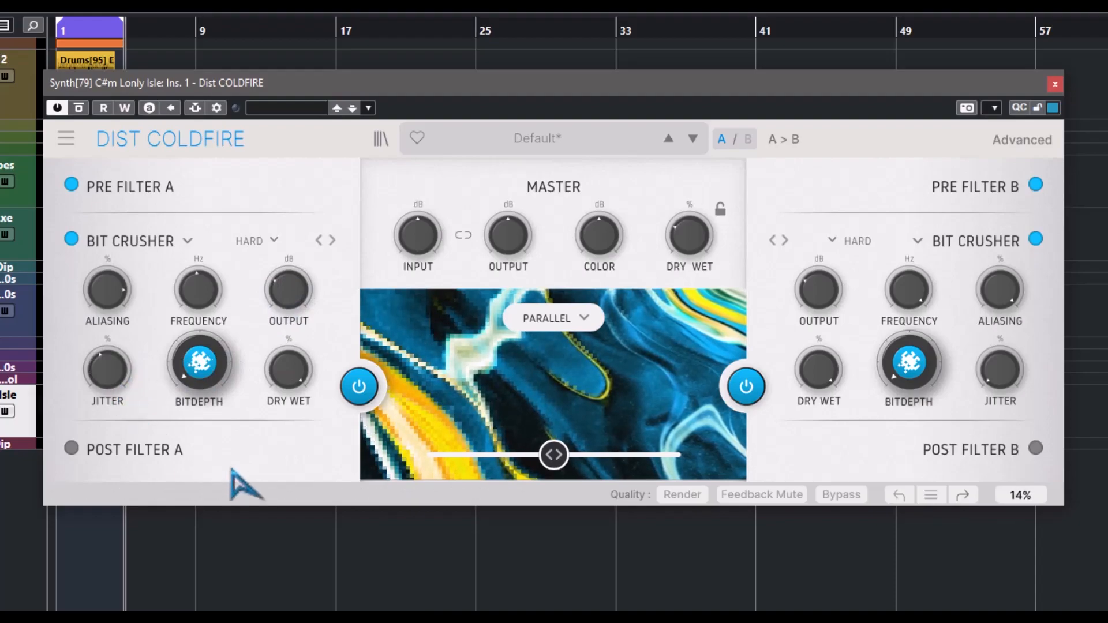
{"action": "mouse_move", "coordinate": [287, 378]}
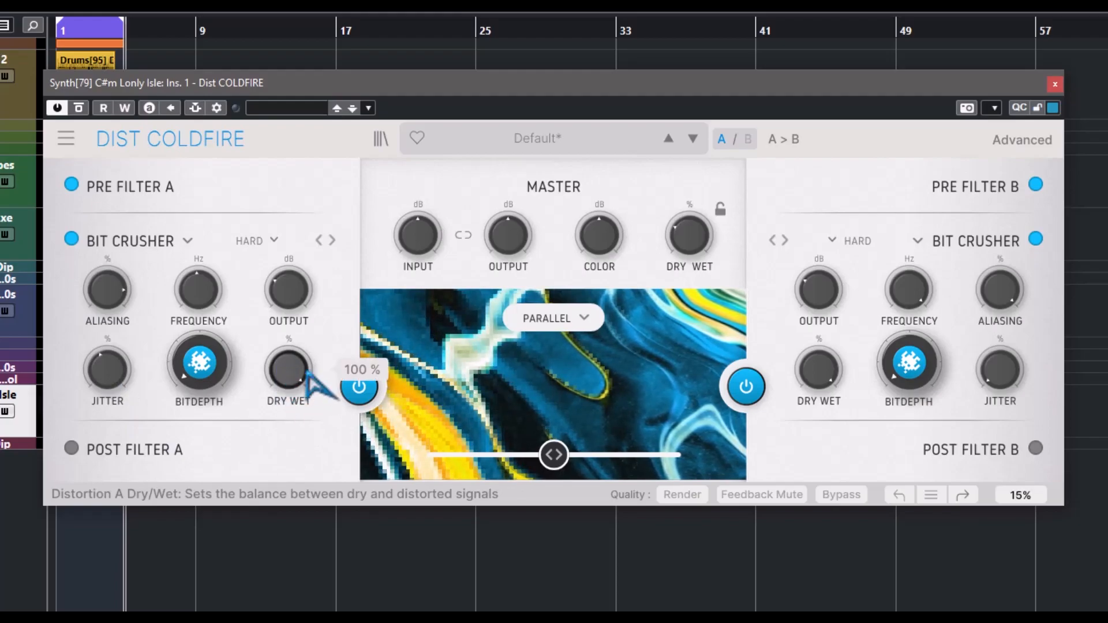
{"action": "left_click", "coordinate": [359, 386]}
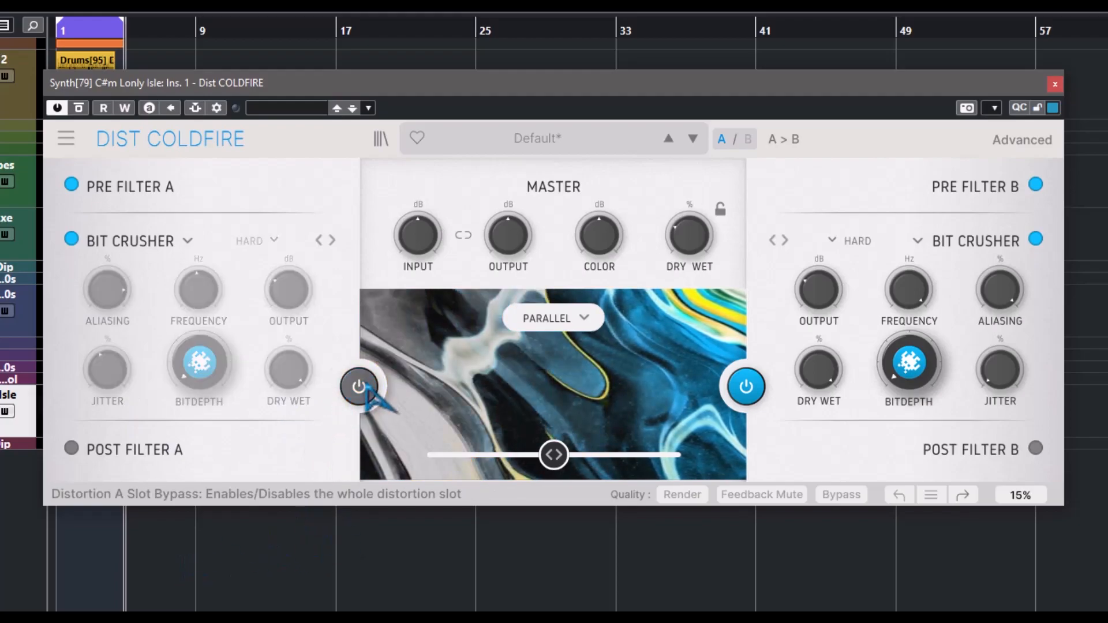
{"action": "left_click", "coordinate": [360, 388]}
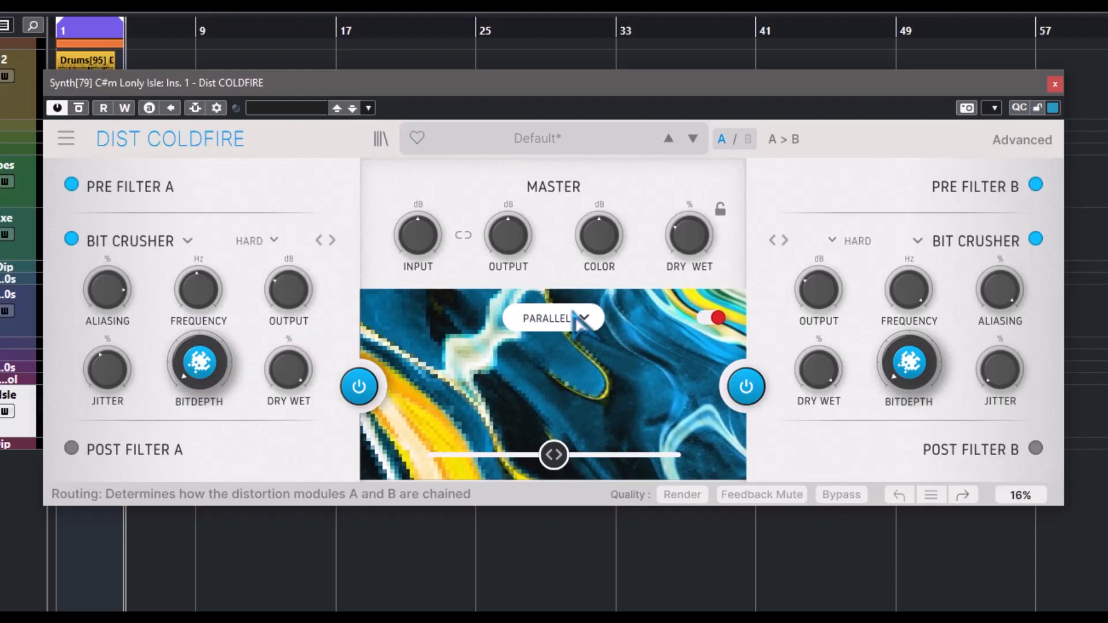
Step: Set Bit Crusher A's aliasing to minimum, raise its frequency and jitter, and set its bit depth to 1.5 bits during playback
{"action": "left_click_drag", "start_coordinate": [109, 304], "coordinate": [109, 404]}
{"action": "left_click_drag", "start_coordinate": [199, 291], "coordinate": [199, 272]}
{"action": "mouse_move", "coordinate": [285, 376]}
{"action": "left_click_drag", "start_coordinate": [98, 384], "coordinate": [98, 329]}
{"action": "left_click_drag", "start_coordinate": [195, 383], "coordinate": [195, 334]}
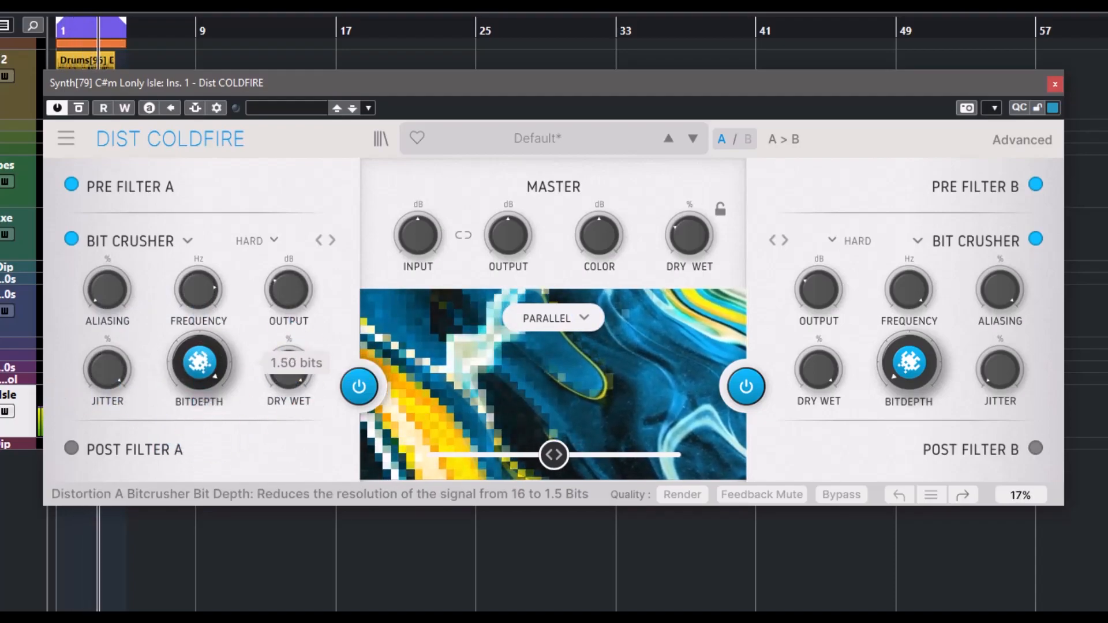
Step: Turn Bit Crusher B's bit depth and jitter up strongly, lower its aliasing, and slightly raise the output of both distortions
{"action": "left_click_drag", "start_coordinate": [908, 362], "coordinate": [908, 323]}
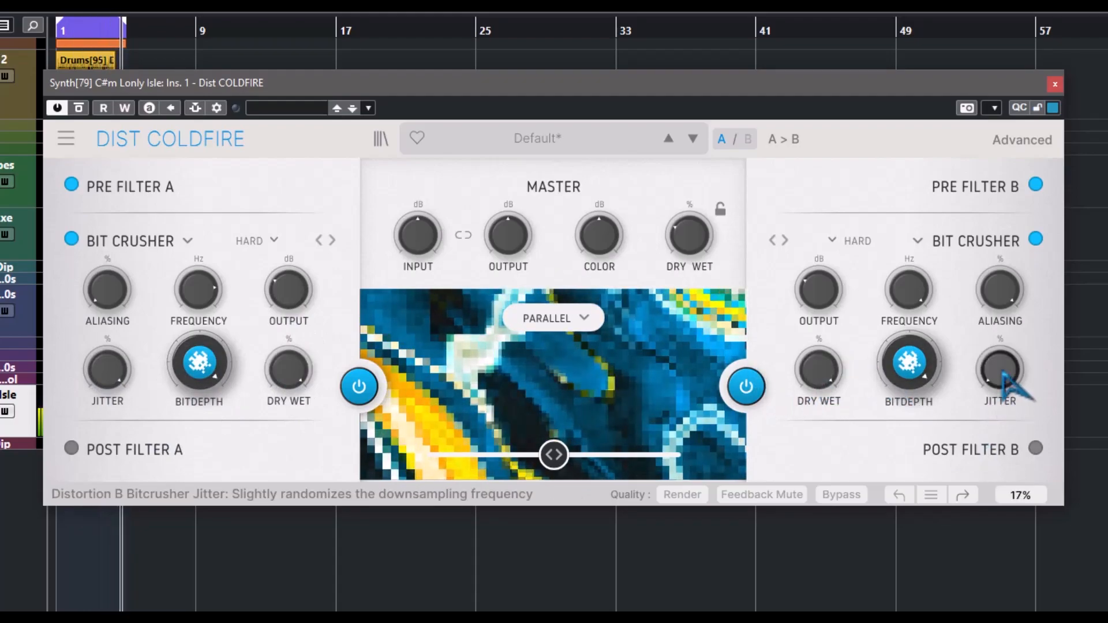
{"action": "left_click_drag", "start_coordinate": [1004, 371], "coordinate": [1004, 347]}
{"action": "mouse_move", "coordinate": [819, 289]}
{"action": "left_mouse_down"}
{"action": "mouse_move", "coordinate": [819, 279]}
{"action": "mouse_move", "coordinate": [818, 288]}
{"action": "left_mouse_up"}
{"action": "left_click_drag", "start_coordinate": [306, 291], "coordinate": [306, 283]}
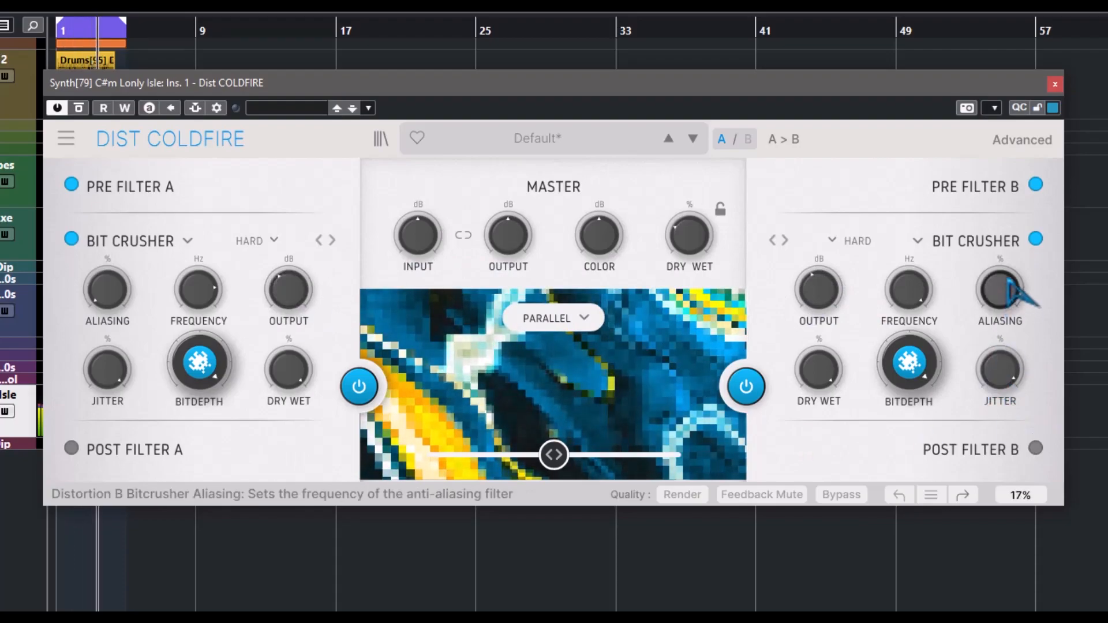
{"action": "left_click_drag", "start_coordinate": [1001, 292], "coordinate": [1001, 303]}
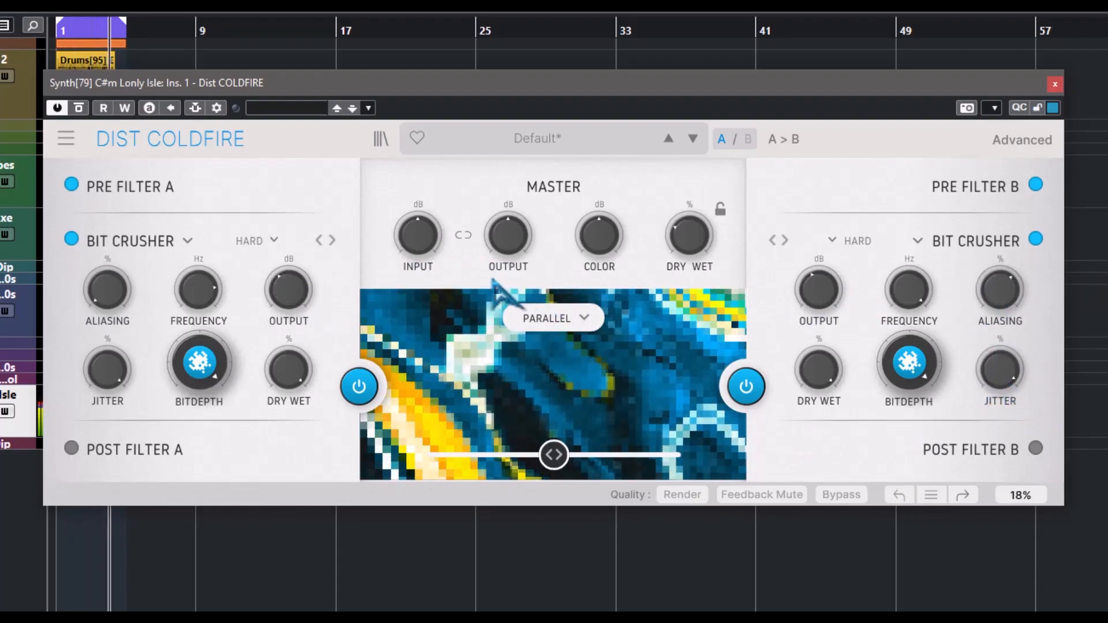
Step: Lower the downsampling frequency of both Bit Crushers and reduce Bit Crusher B's jitter to about halfway
{"action": "left_click_drag", "start_coordinate": [934, 289], "coordinate": [909, 314]}
{"action": "left_click_drag", "start_coordinate": [209, 291], "coordinate": [209, 316]}
{"action": "left_click_drag", "start_coordinate": [1014, 371], "coordinate": [1014, 393]}
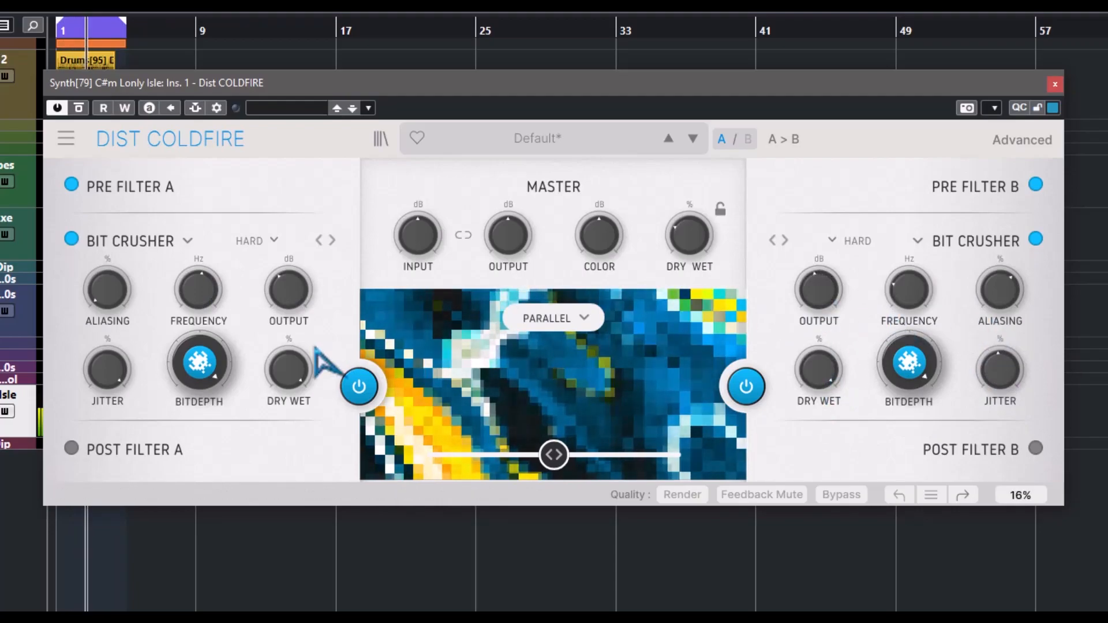
Step: Raise Bit Crusher A's aliasing and frequency, set its output to about -3 dB, and ease off Bit Crusher B's bit depth
{"action": "mouse_move", "coordinate": [107, 290]}
{"action": "left_mouse_down"}
{"action": "mouse_move", "coordinate": [108, 231]}
{"action": "mouse_move", "coordinate": [107, 279]}
{"action": "left_mouse_up"}
{"action": "left_click_drag", "start_coordinate": [198, 290], "coordinate": [198, 263]}
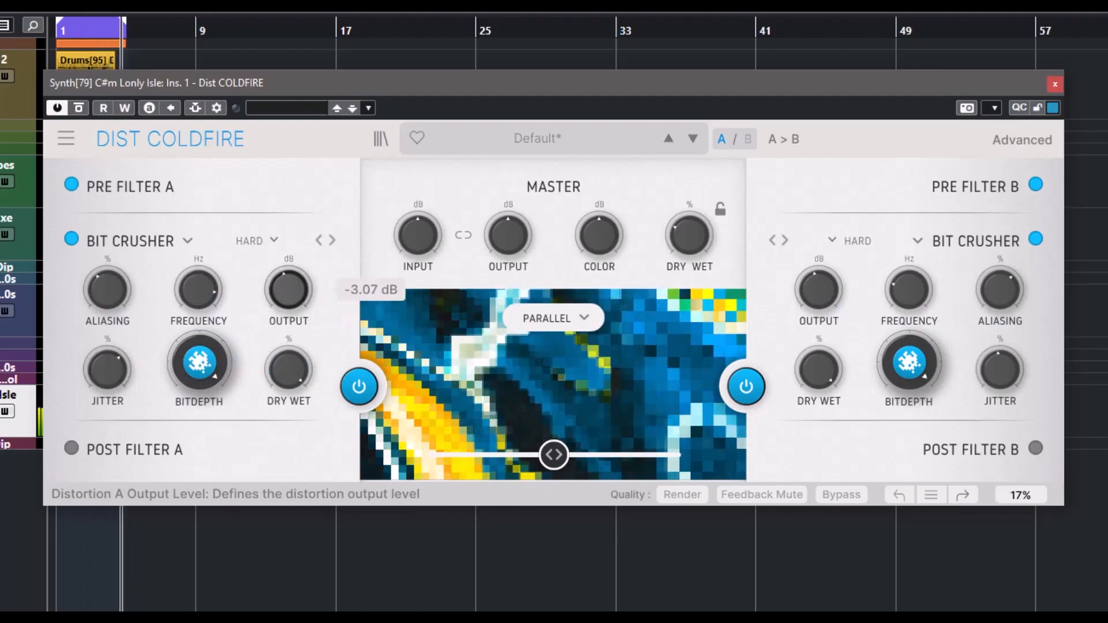
{"action": "mouse_move", "coordinate": [207, 374]}
{"action": "left_mouse_down"}
{"action": "mouse_move", "coordinate": [207, 456]}
{"action": "mouse_move", "coordinate": [207, 374]}
{"action": "left_mouse_up"}
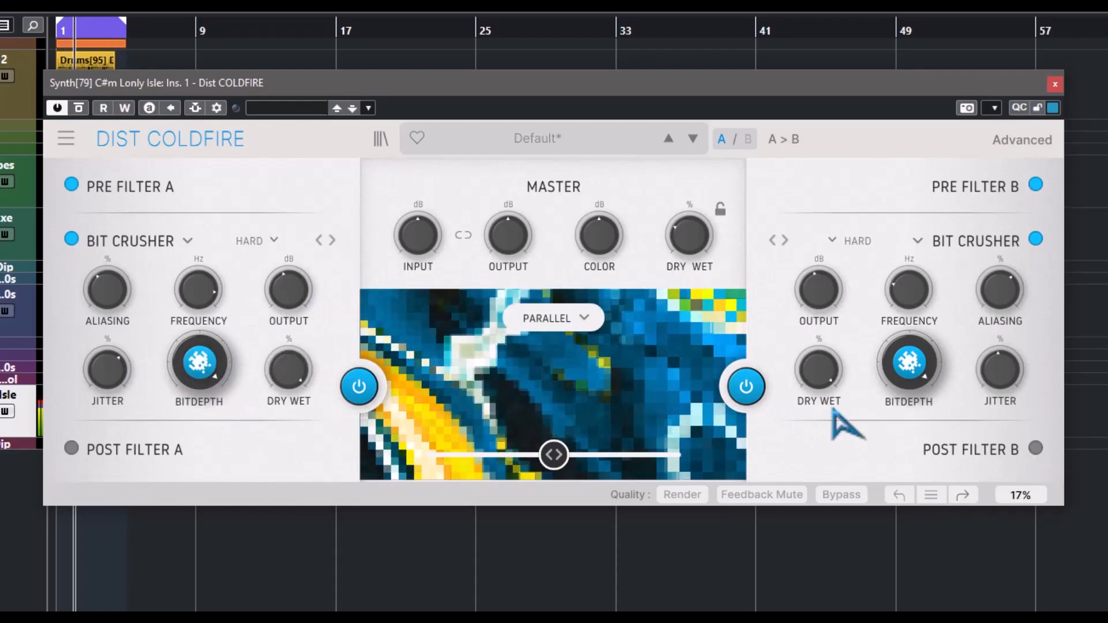
{"action": "left_click_drag", "start_coordinate": [908, 363], "coordinate": [909, 306]}
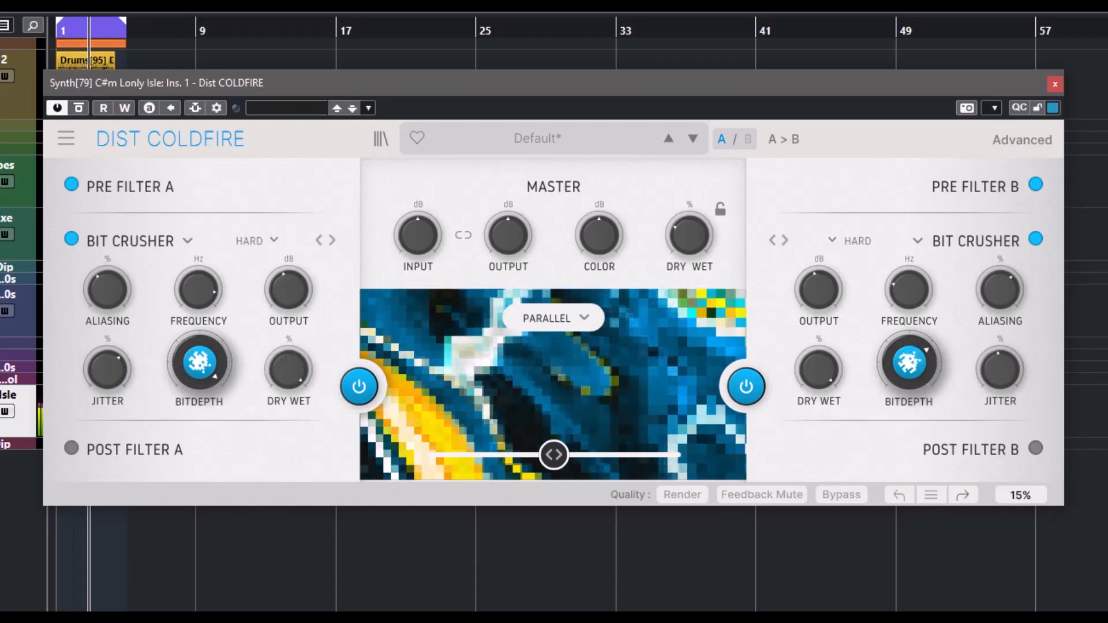
Step: Change distortion A to Wavefolder and copy it to slot B
{"action": "left_click", "coordinate": [186, 242]}
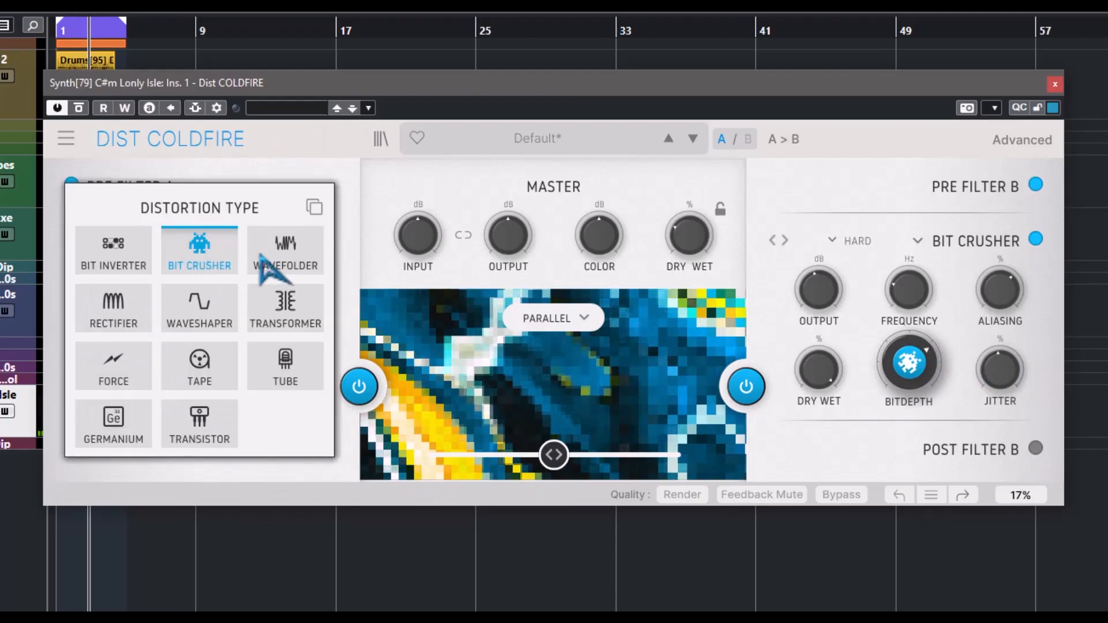
{"action": "left_click", "coordinate": [299, 253]}
{"action": "left_click", "coordinate": [186, 242]}
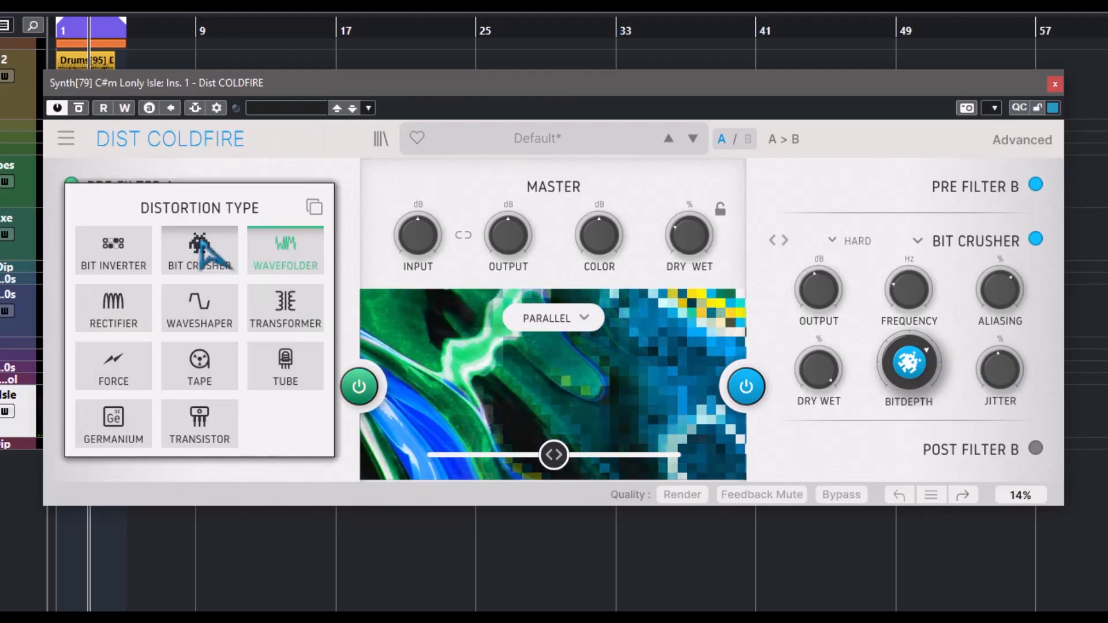
{"action": "left_click", "coordinate": [314, 207]}
{"action": "left_click", "coordinate": [295, 486]}
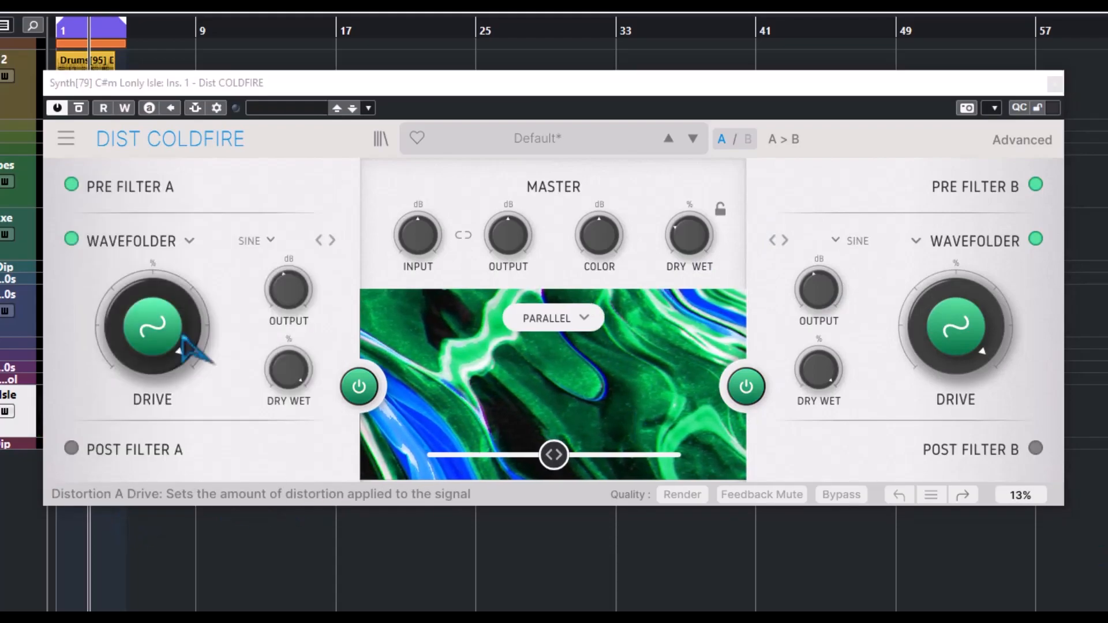
Step: View the algorithm types of Wavefolder A while keeping Sine, and sweep its drive down and back to 100 %
{"action": "mouse_move", "coordinate": [132, 322]}
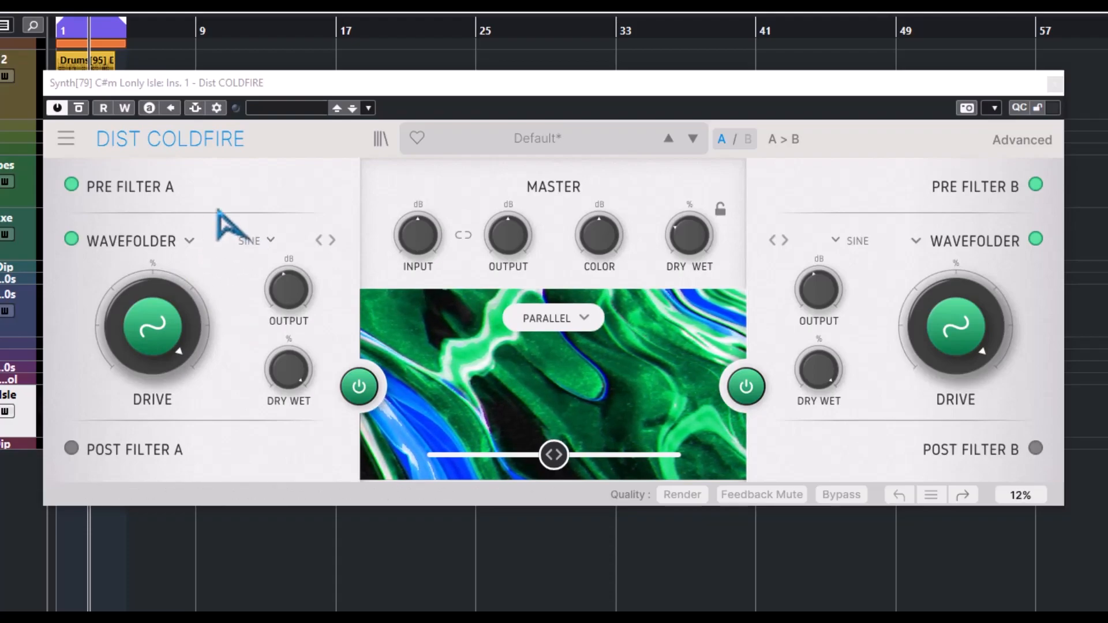
{"action": "left_click", "coordinate": [267, 241]}
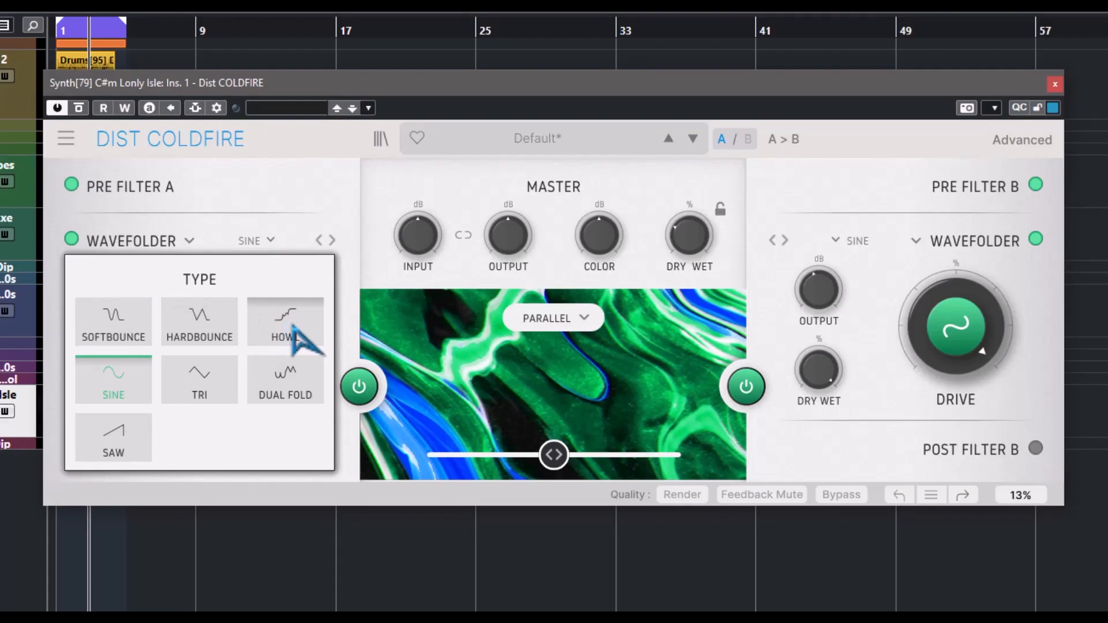
{"action": "left_click", "coordinate": [269, 243]}
{"action": "left_click_drag", "start_coordinate": [153, 330], "coordinate": [153, 375]}
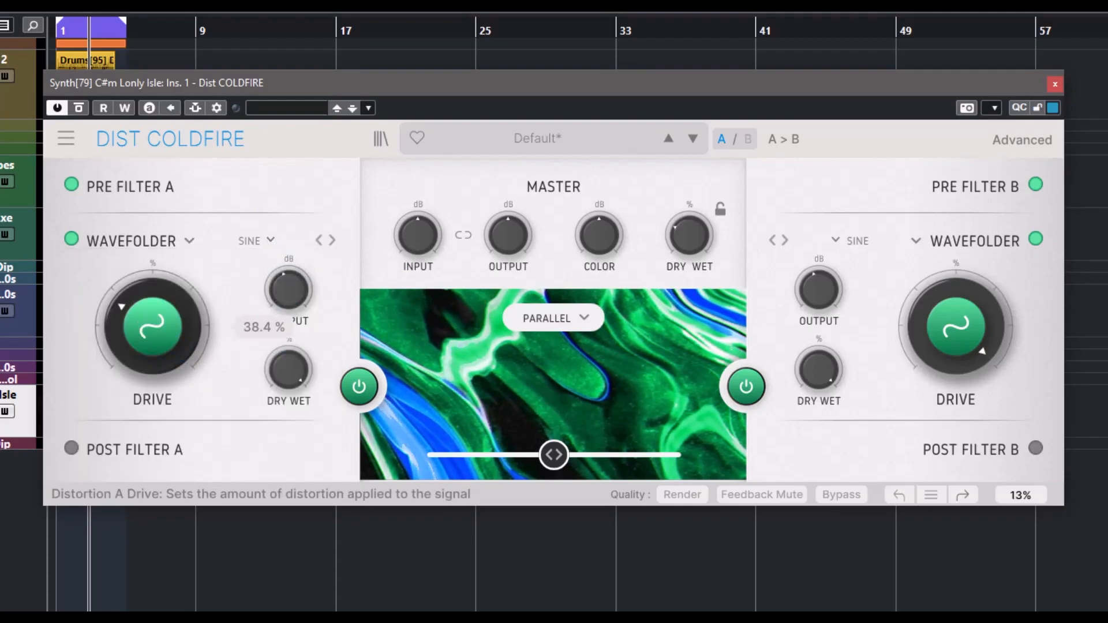
{"action": "left_click_drag", "start_coordinate": [153, 330], "coordinate": [153, 277]}
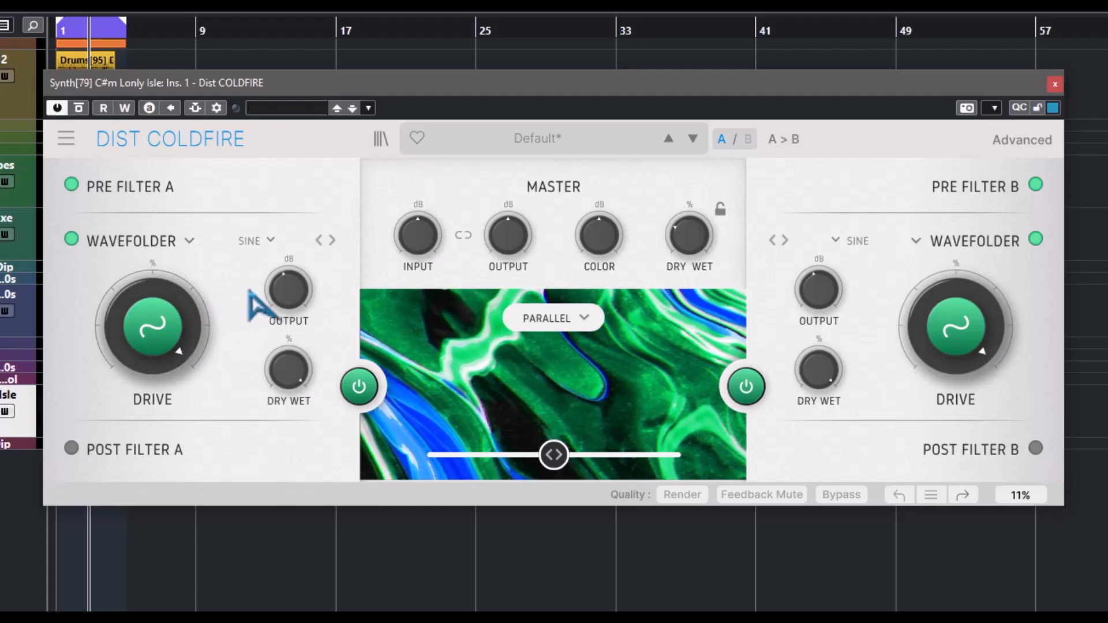
{"action": "mouse_move", "coordinate": [300, 291]}
{"action": "mouse_move", "coordinate": [289, 383]}
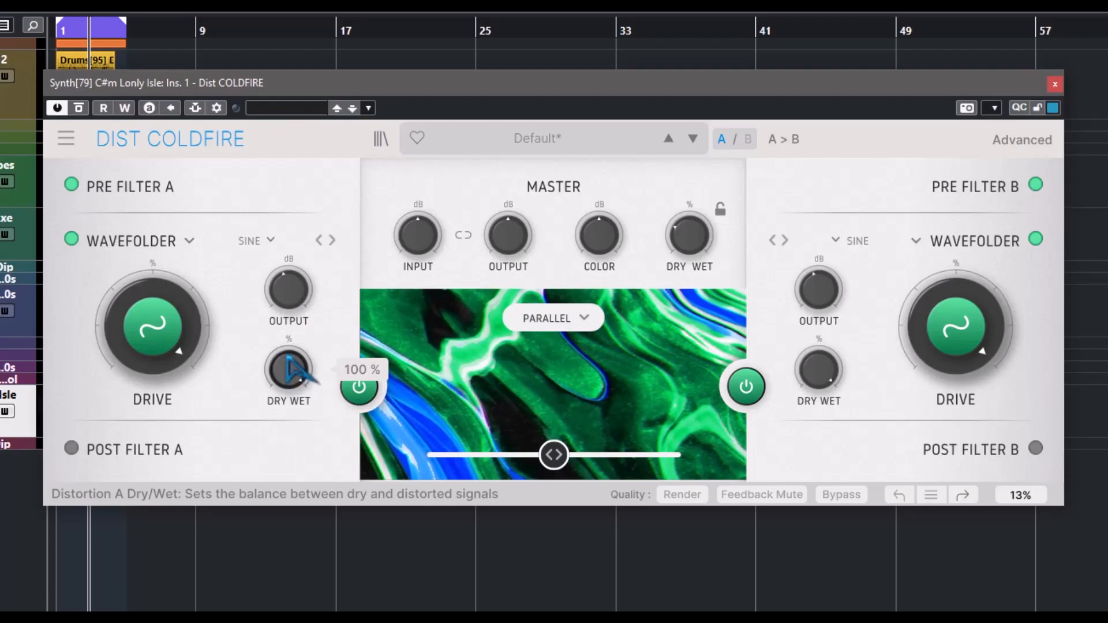
Step: Sweep the drive of Wavefolders A and B during playback, leaving both at about halfway
{"action": "mouse_move", "coordinate": [212, 347]}
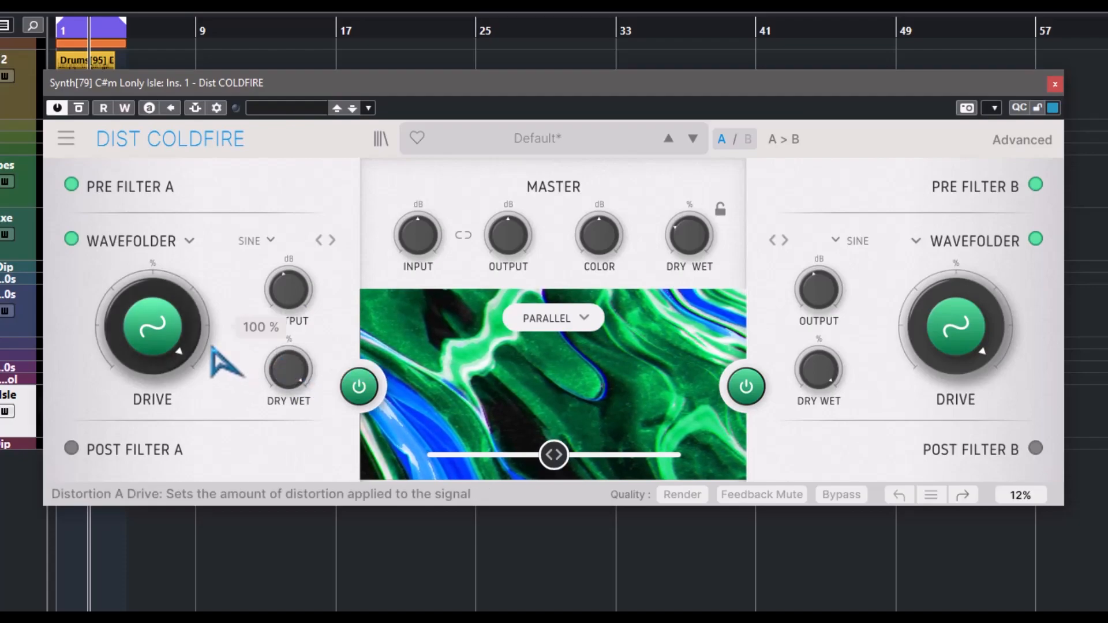
{"action": "left_click_drag", "start_coordinate": [211, 346], "coordinate": [211, 418]}
{"action": "mouse_move", "coordinate": [977, 338]}
{"action": "left_mouse_down"}
{"action": "mouse_move", "coordinate": [977, 416]}
{"action": "mouse_move", "coordinate": [977, 343]}
{"action": "left_mouse_up"}
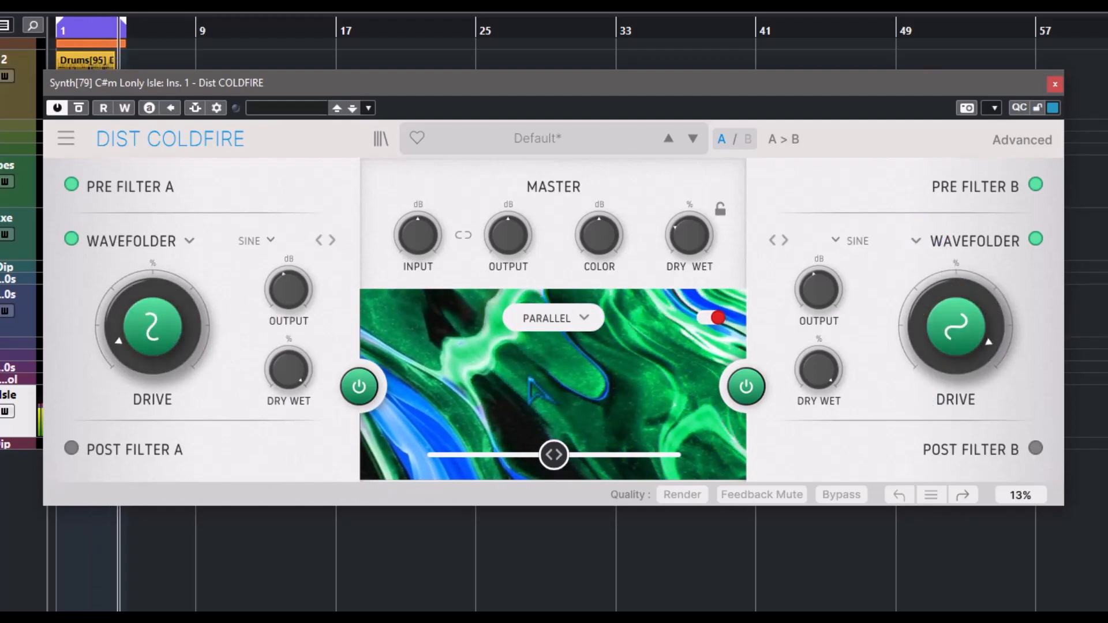
{"action": "left_click_drag", "start_coordinate": [232, 341], "coordinate": [232, 301]}
{"action": "mouse_move", "coordinate": [152, 391]}
{"action": "left_mouse_down"}
{"action": "mouse_move", "coordinate": [152, 361]}
{"action": "mouse_move", "coordinate": [152, 384]}
{"action": "left_mouse_up"}
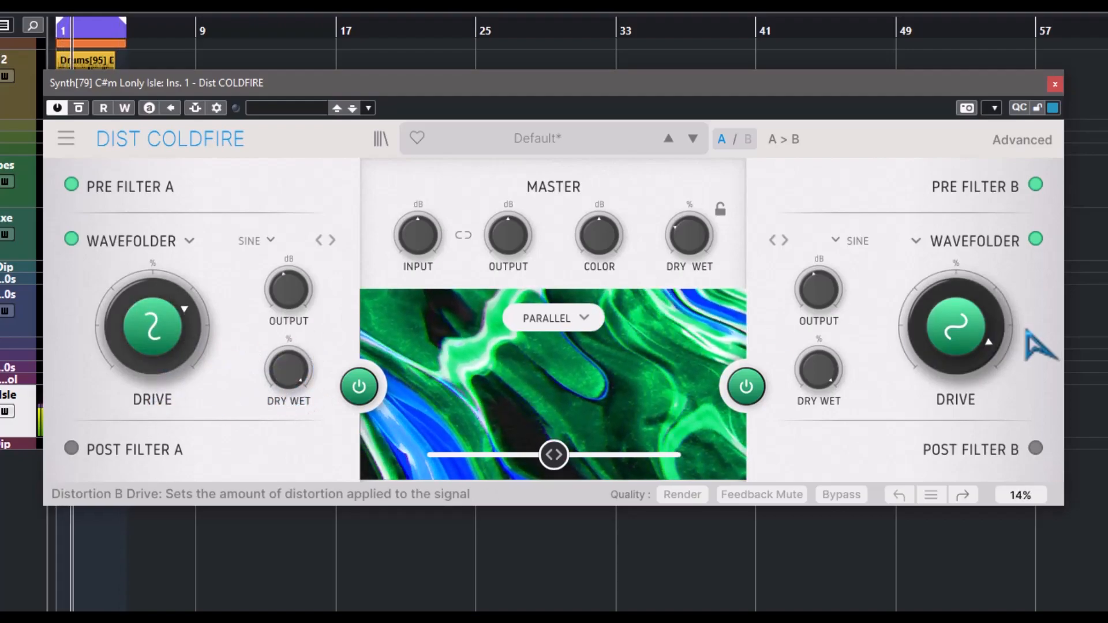
{"action": "mouse_move", "coordinate": [949, 338]}
{"action": "left_click_drag", "start_coordinate": [949, 338], "coordinate": [949, 369]}
{"action": "left_click_drag", "start_coordinate": [152, 326], "coordinate": [152, 352]}
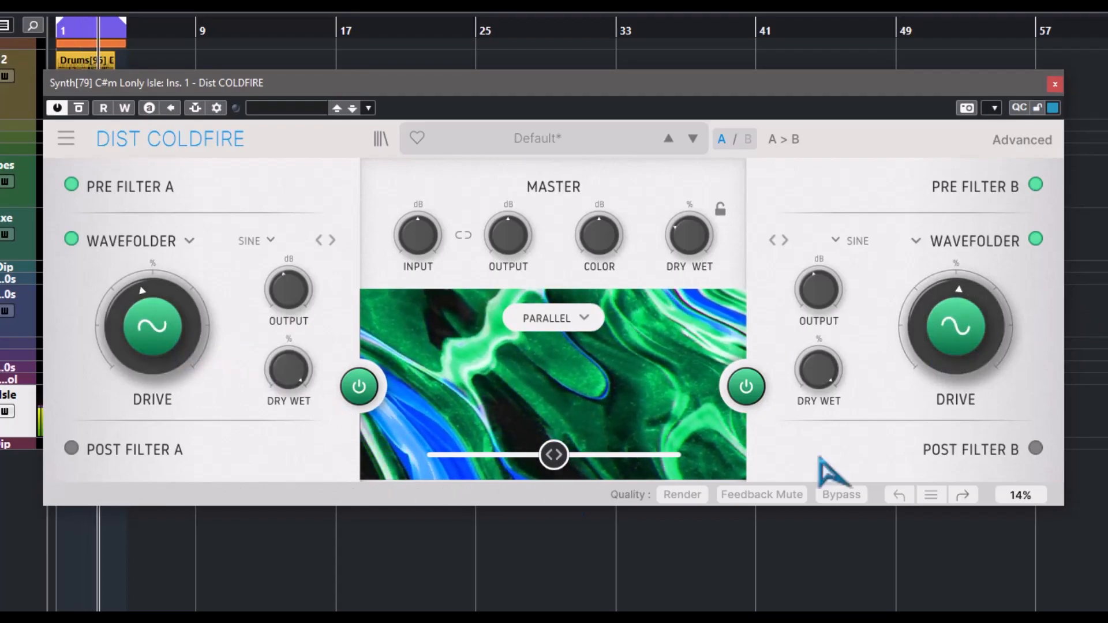
Step: Set Wavefolder A to Hardbounce and Wavefolder B to Howl, with B's drive raised to about 73 %
{"action": "left_click", "coordinate": [269, 241]}
{"action": "left_click", "coordinate": [221, 330]}
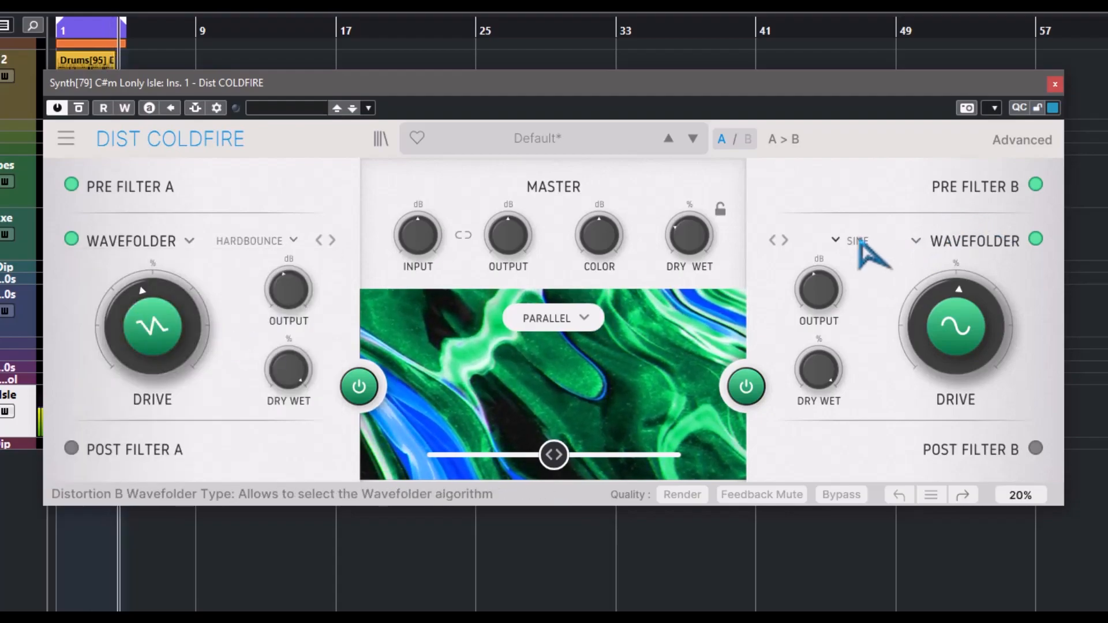
{"action": "left_click", "coordinate": [855, 241]}
{"action": "left_click", "coordinate": [1009, 329]}
{"action": "left_click_drag", "start_coordinate": [981, 352], "coordinate": [981, 332]}
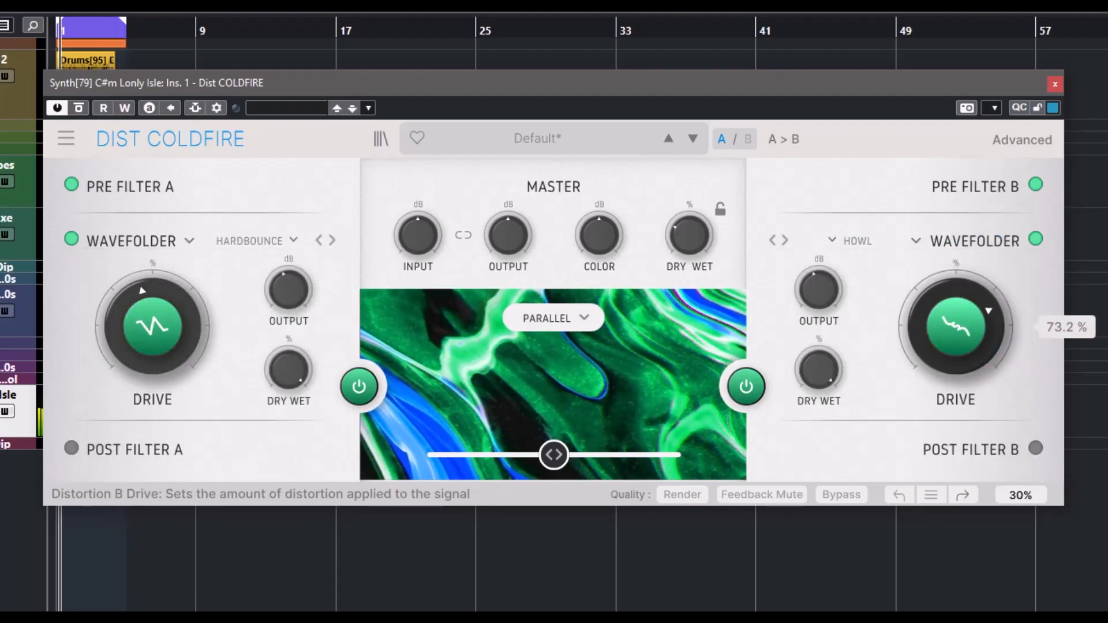
Step: Set Wavefolder A to the Dual Fold type and Wavefolder B to Saw during playback
{"action": "left_click", "coordinate": [295, 241]}
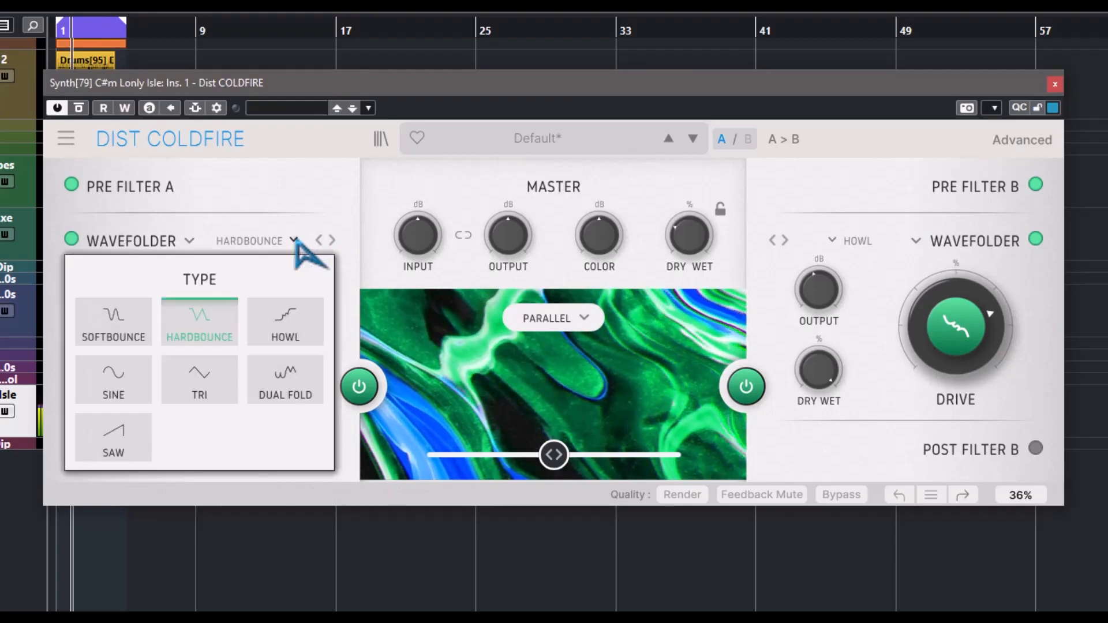
{"action": "left_click", "coordinate": [296, 383]}
{"action": "left_click", "coordinate": [837, 241]}
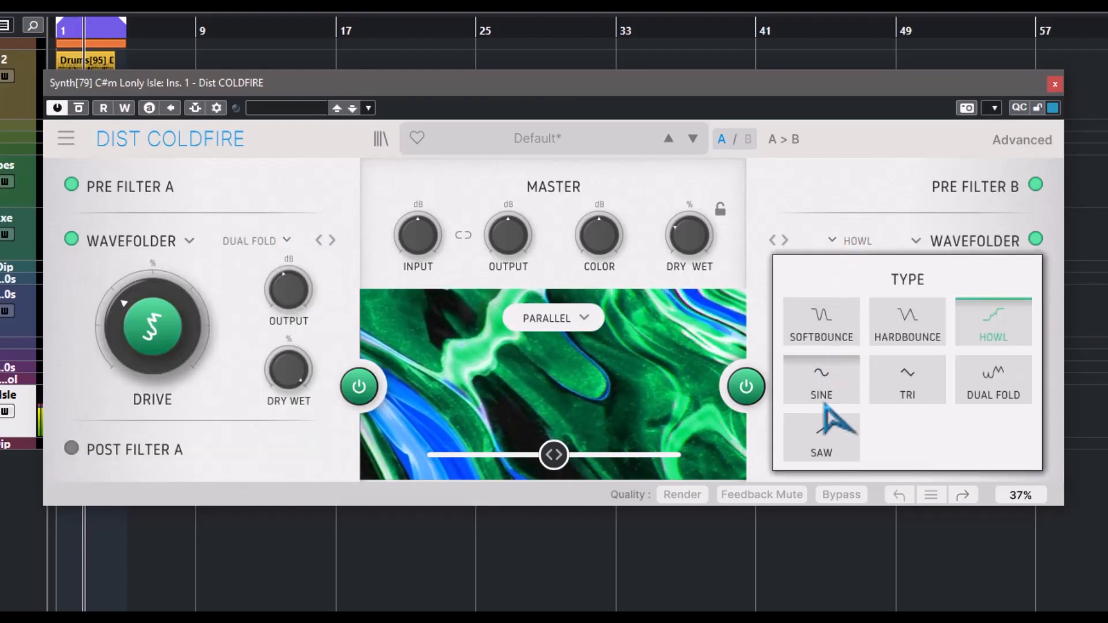
{"action": "left_click", "coordinate": [824, 441]}
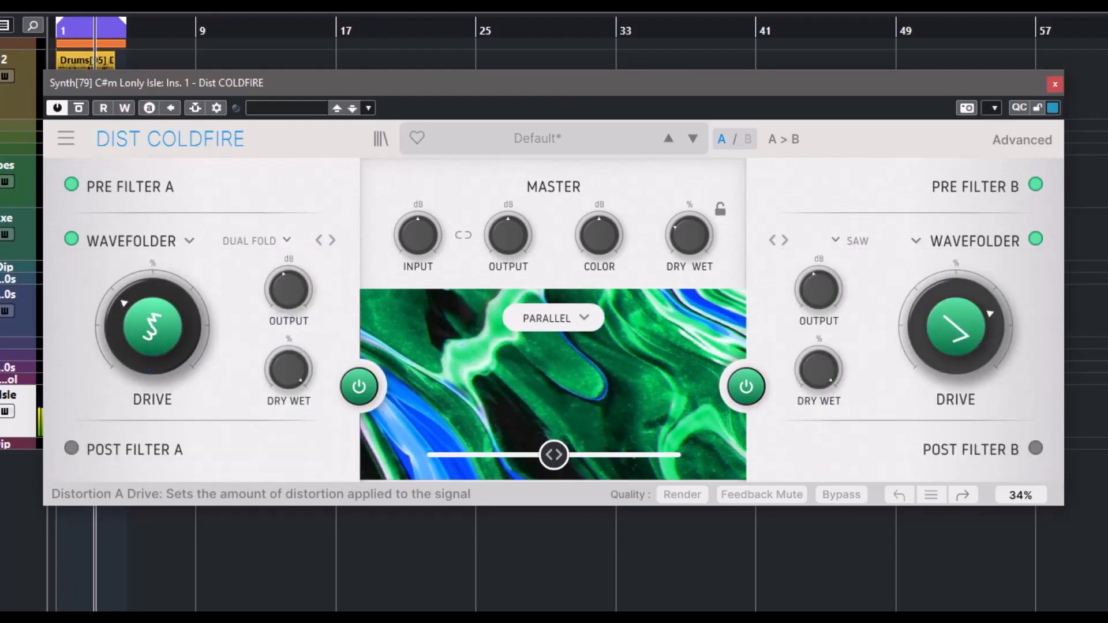
Step: Set Wavefolder A to Softbounce, and switch Wavefolder B to Howl before settling on Tri
{"action": "left_click", "coordinate": [288, 241]}
{"action": "left_click", "coordinate": [111, 321]}
{"action": "left_click", "coordinate": [836, 241]}
{"action": "left_click", "coordinate": [822, 444]}
{"action": "left_click", "coordinate": [851, 243]}
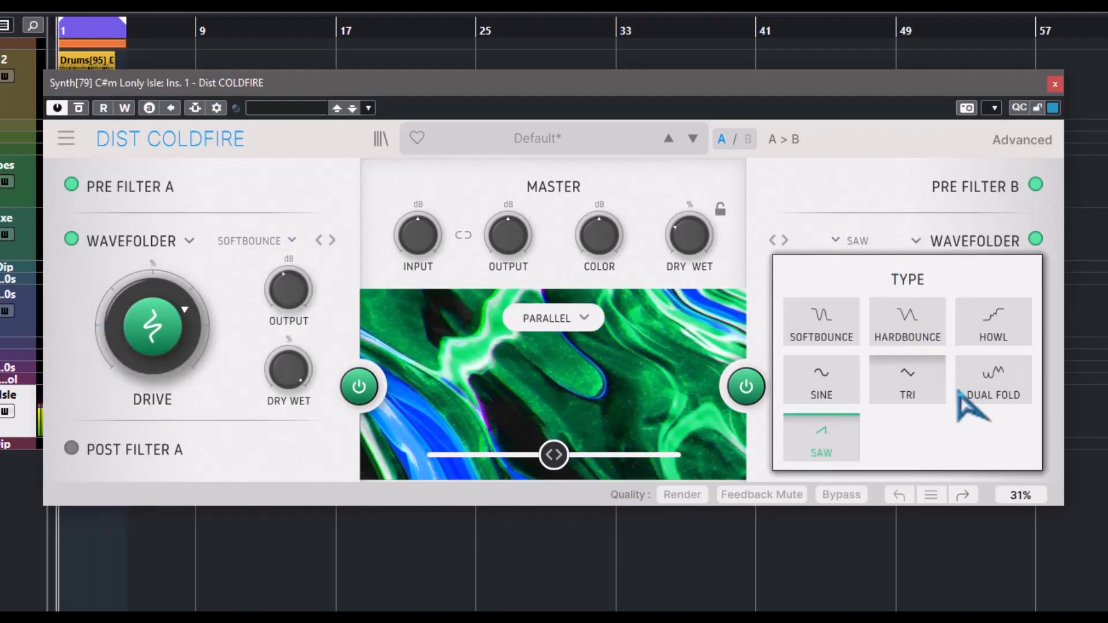
{"action": "left_click", "coordinate": [990, 320]}
{"action": "left_click", "coordinate": [842, 243]}
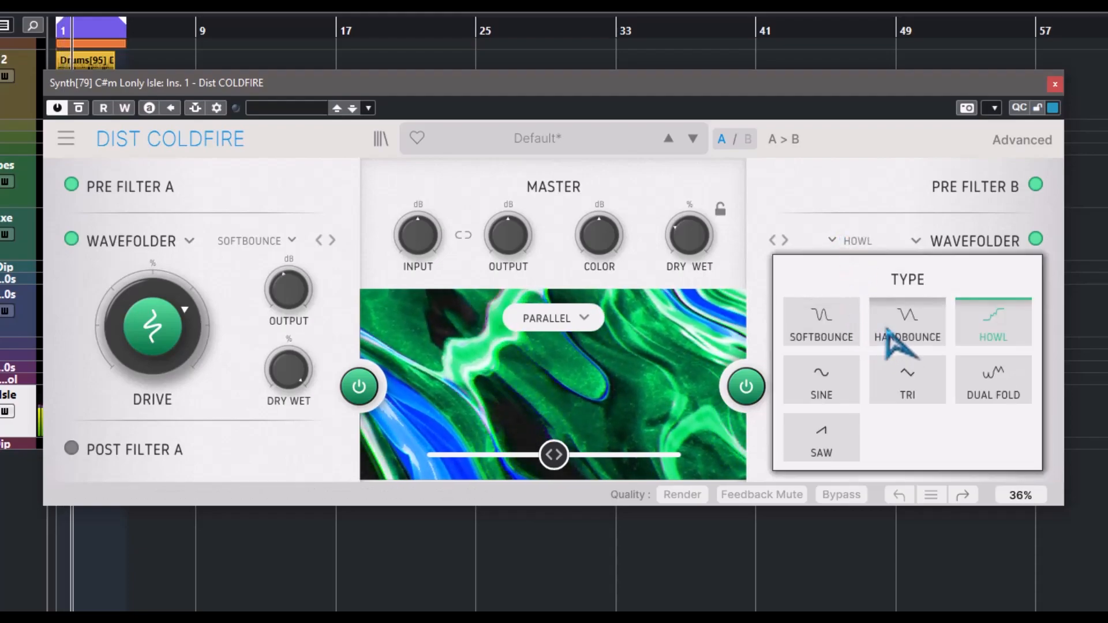
{"action": "left_click", "coordinate": [910, 396]}
Step: Set Wavefolder A to Hardbounce and sweep the drive of both wavefolders, leaving each at about halfway
{"action": "mouse_move", "coordinate": [157, 326]}
{"action": "left_mouse_down"}
{"action": "mouse_move", "coordinate": [157, 373]}
{"action": "mouse_move", "coordinate": [157, 324]}
{"action": "left_mouse_up"}
{"action": "left_click", "coordinate": [267, 241]}
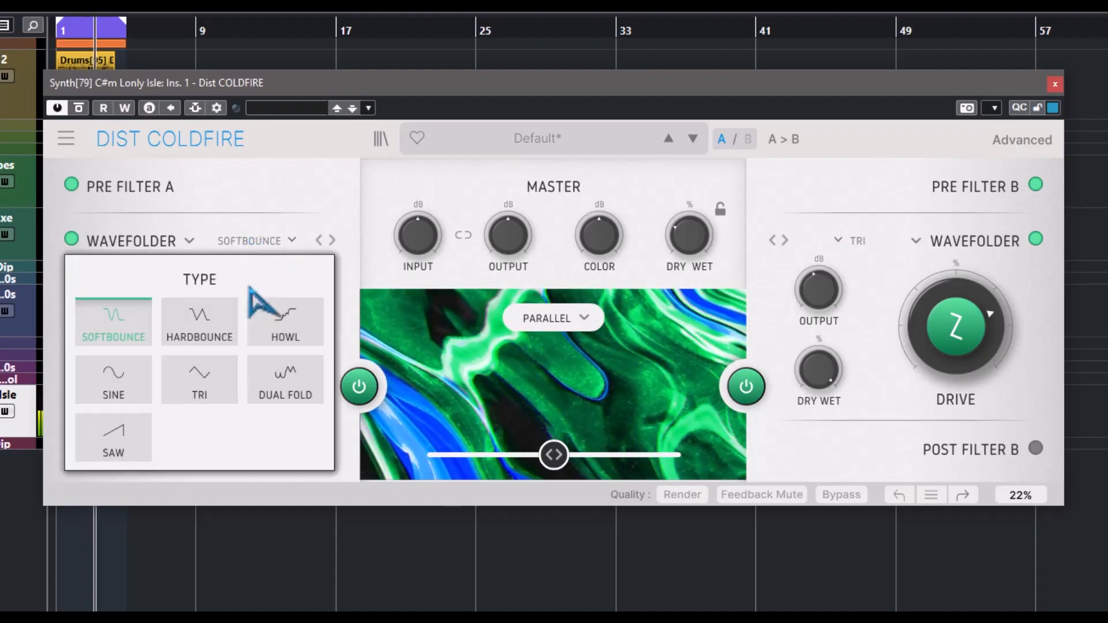
{"action": "left_click", "coordinate": [179, 338]}
{"action": "left_click_drag", "start_coordinate": [116, 377], "coordinate": [115, 418]}
{"action": "left_click_drag", "start_coordinate": [167, 375], "coordinate": [168, 398]}
{"action": "left_click_drag", "start_coordinate": [975, 352], "coordinate": [975, 386]}
{"action": "left_click_drag", "start_coordinate": [182, 353], "coordinate": [181, 323]}
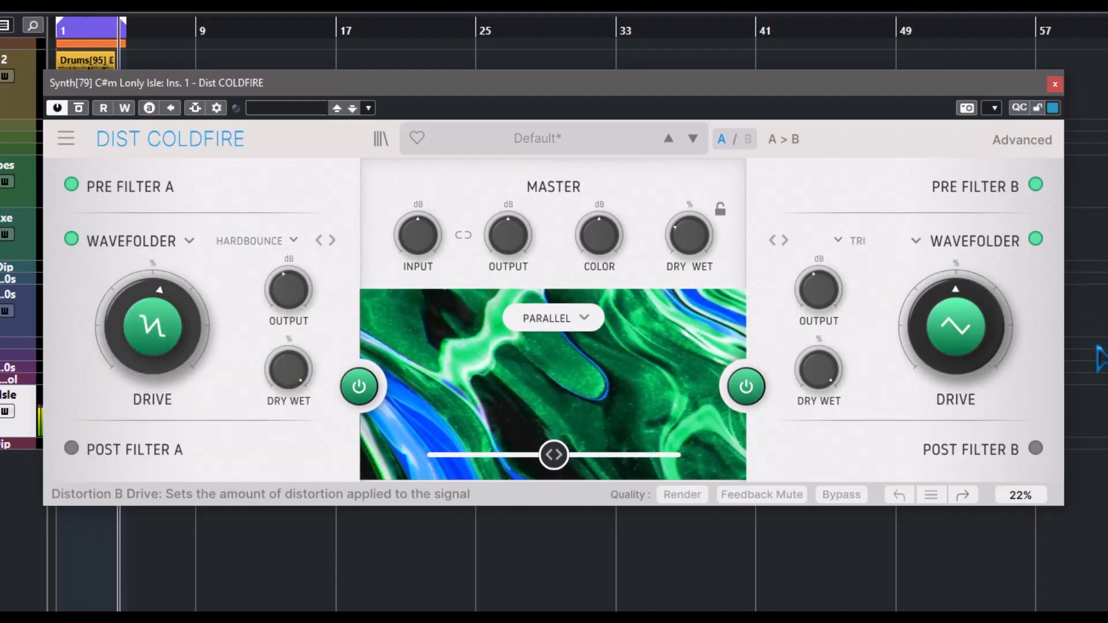
{"action": "left_click", "coordinate": [262, 243]}
{"action": "left_click", "coordinate": [285, 245]}
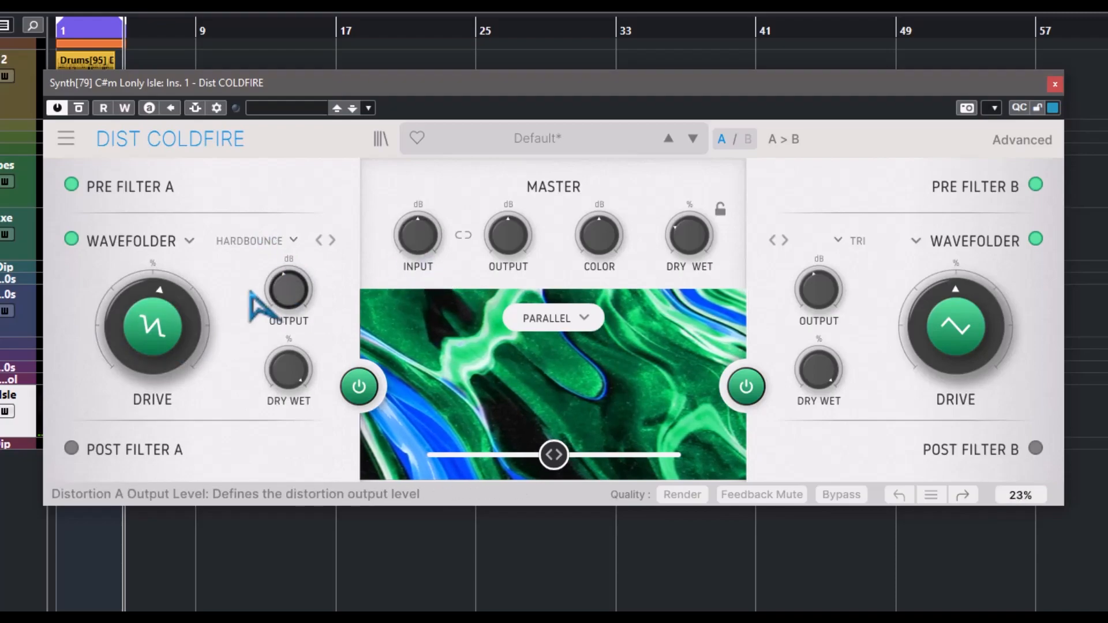
{"action": "mouse_move", "coordinate": [272, 314]}
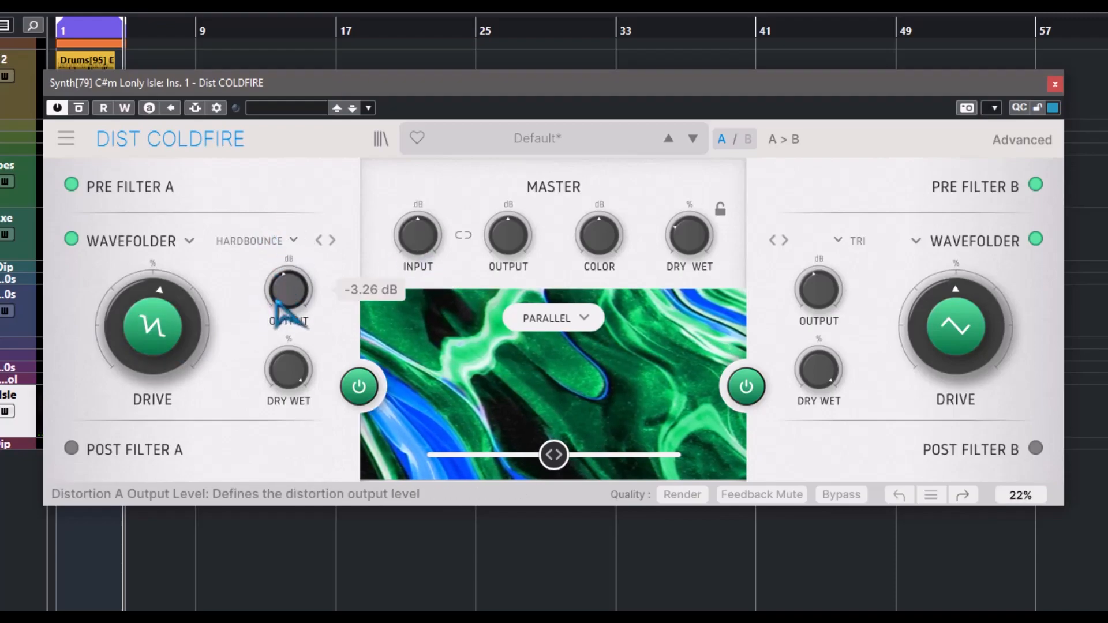
{"action": "mouse_move", "coordinate": [404, 250]}
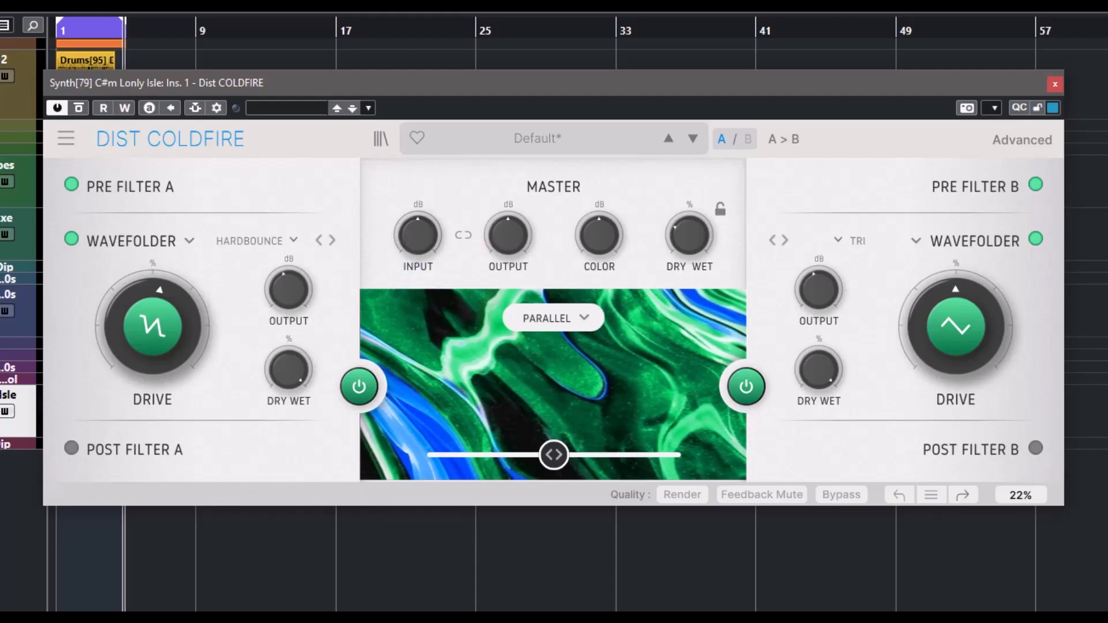
Step: Change distortion A to Rectifier and copy it to slot B
{"action": "left_click", "coordinate": [188, 241]}
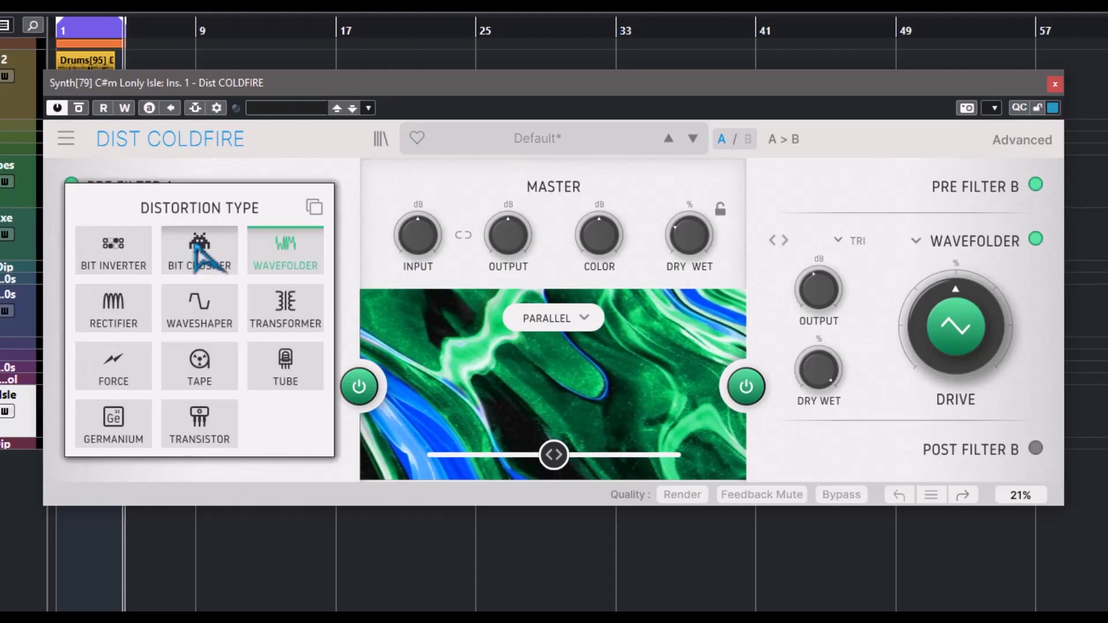
{"action": "left_click", "coordinate": [110, 303]}
{"action": "left_click", "coordinate": [162, 242]}
{"action": "left_click", "coordinate": [315, 209]}
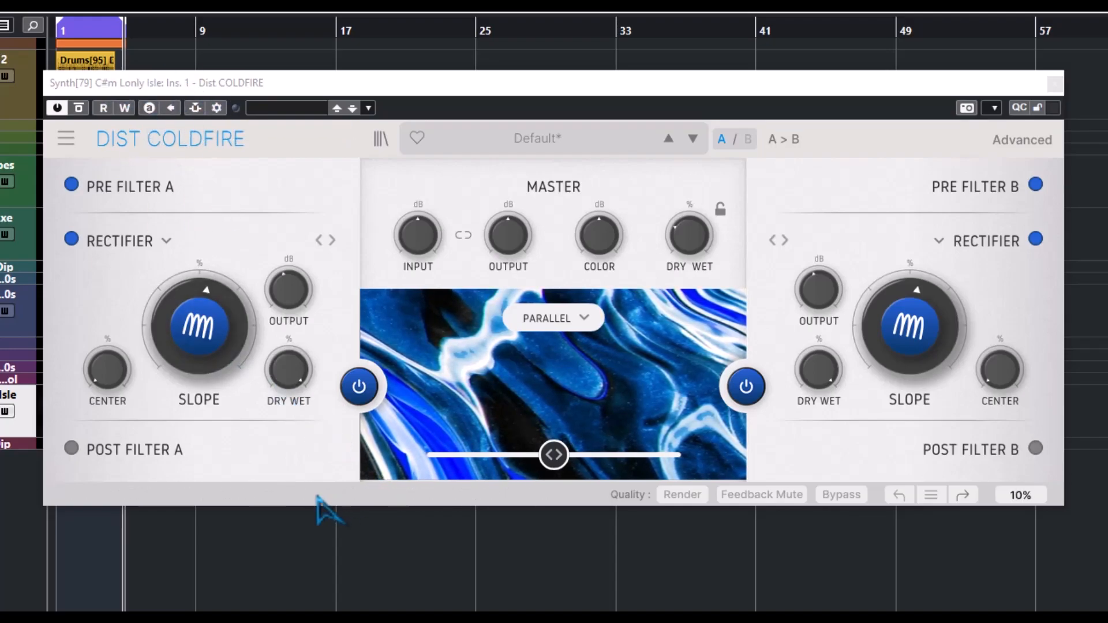
Step: Sweep Rectifier A's slope up, down to about 50 % and back up to 99.6 %
{"action": "mouse_move", "coordinate": [199, 326]}
{"action": "left_mouse_down"}
{"action": "mouse_move", "coordinate": [199, 349]}
{"action": "mouse_move", "coordinate": [199, 318]}
{"action": "left_mouse_up"}
{"action": "left_click_drag", "start_coordinate": [199, 326], "coordinate": [199, 295]}
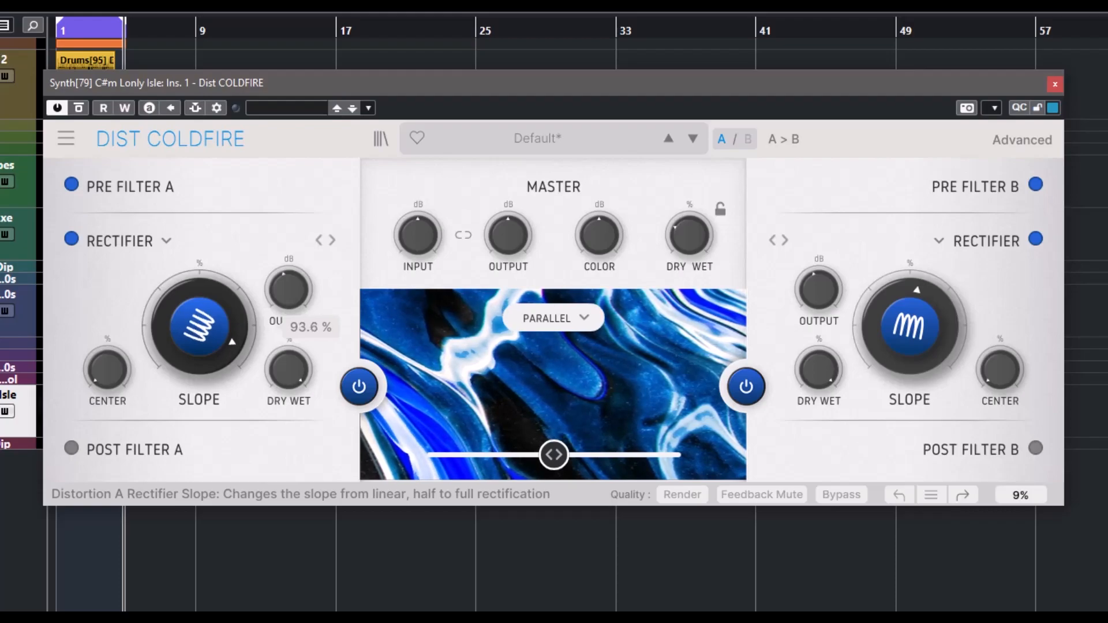
{"action": "left_click_drag", "start_coordinate": [199, 326], "coordinate": [199, 315]}
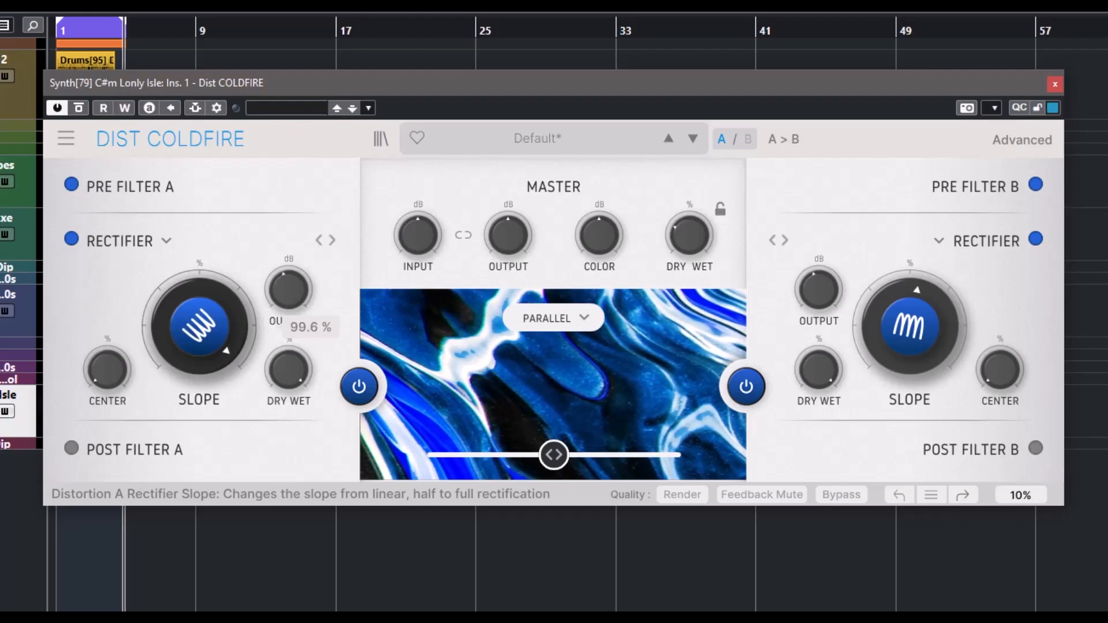
{"action": "left_click_drag", "start_coordinate": [199, 326], "coordinate": [199, 395]}
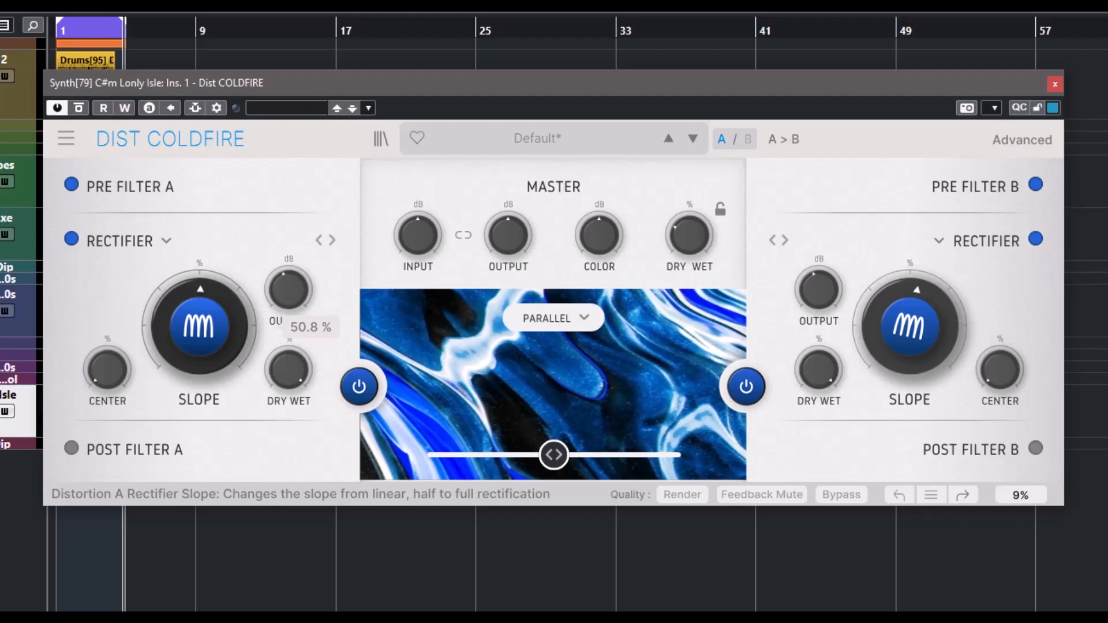
{"action": "left_click_drag", "start_coordinate": [199, 327], "coordinate": [199, 258]}
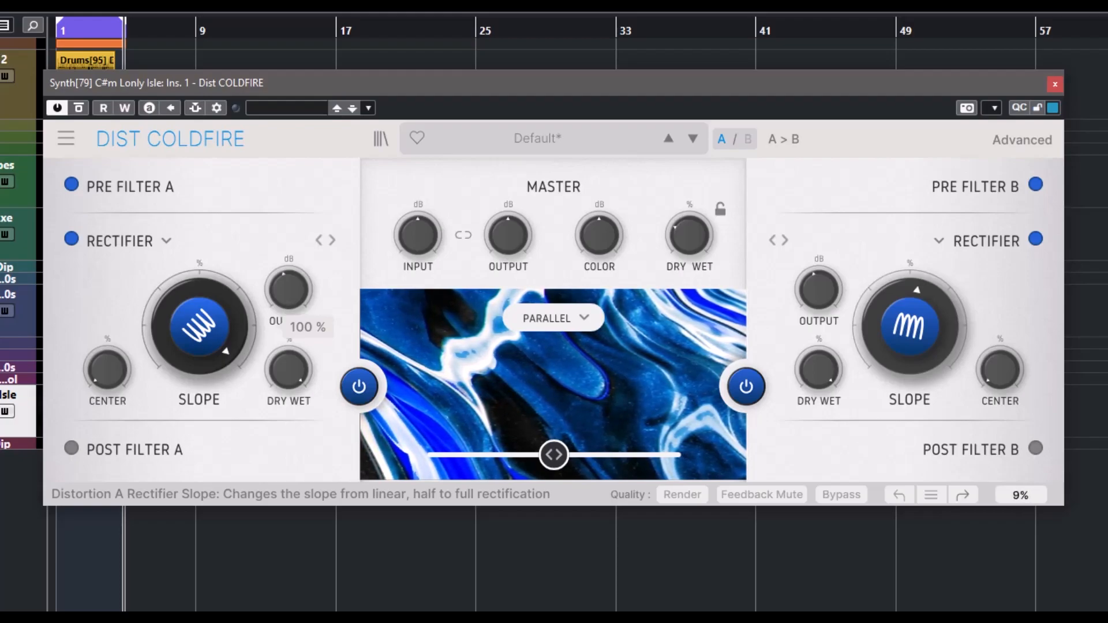
{"action": "left_click_drag", "start_coordinate": [202, 352], "coordinate": [202, 354]}
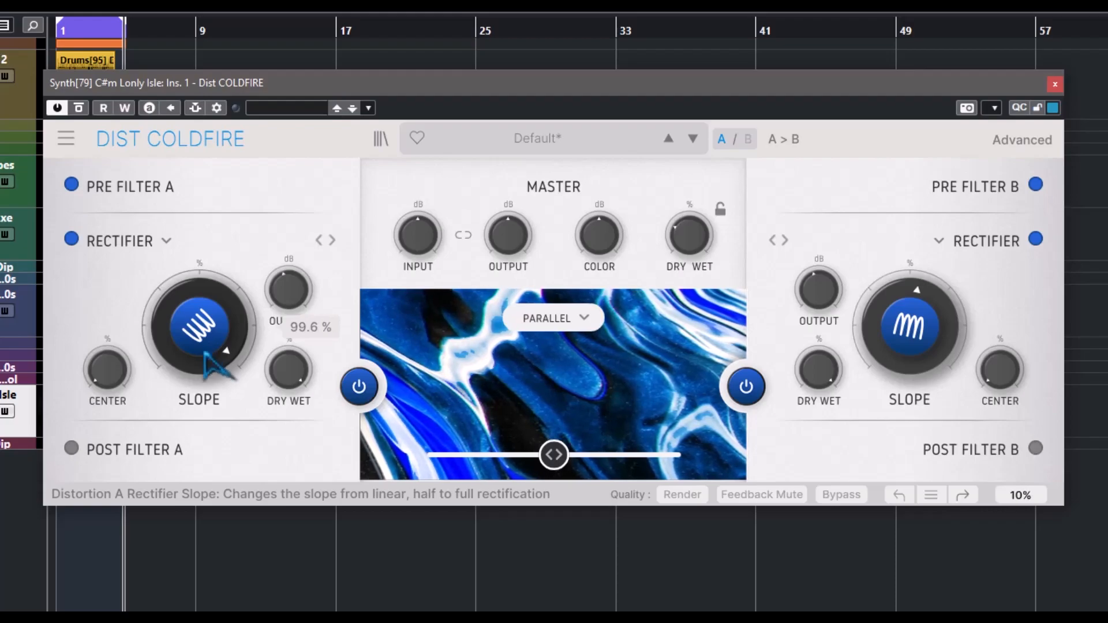
Step: Raise Rectifier A's center to 0.750, then sweep it down and leave it moderately high
{"action": "mouse_move", "coordinate": [104, 378]}
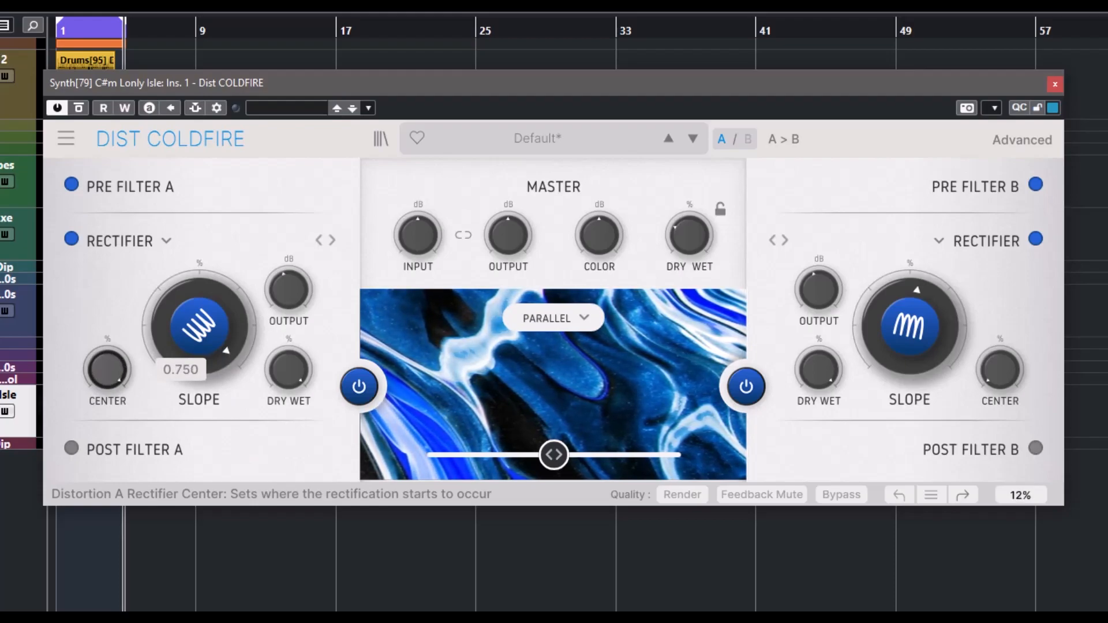
{"action": "left_click_drag", "start_coordinate": [106, 373], "coordinate": [107, 488]}
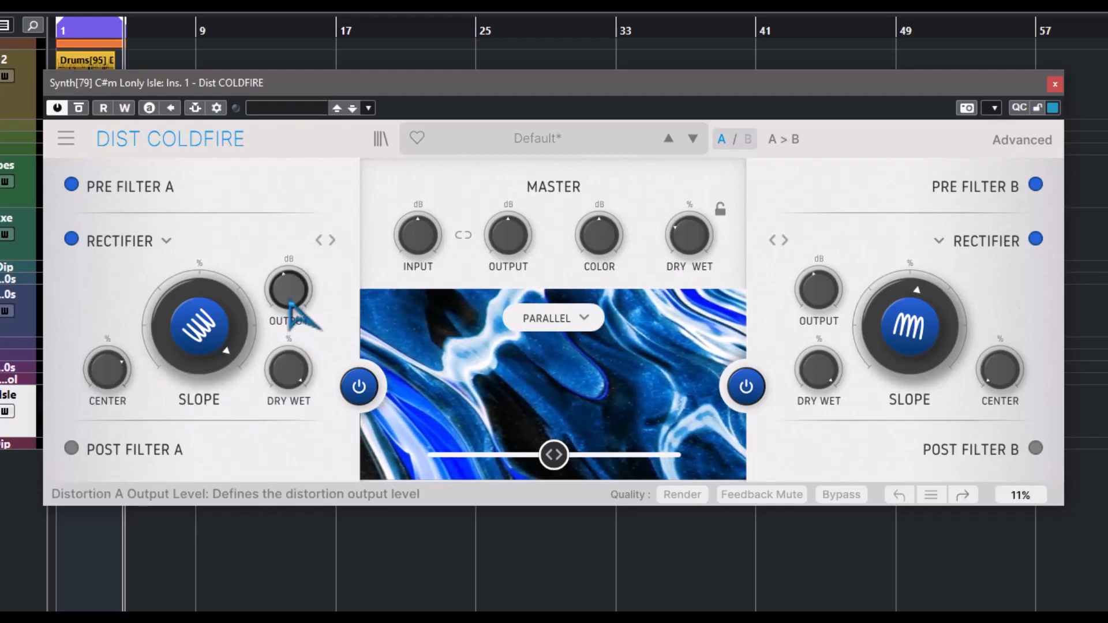
{"action": "mouse_move", "coordinate": [289, 364]}
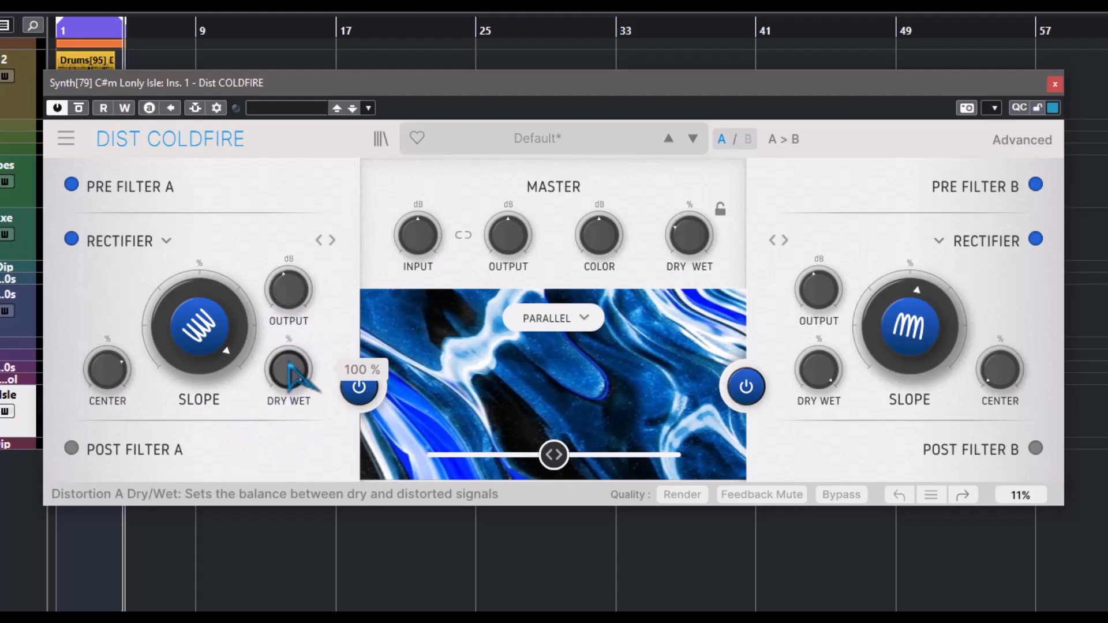
{"action": "mouse_move", "coordinate": [223, 356]}
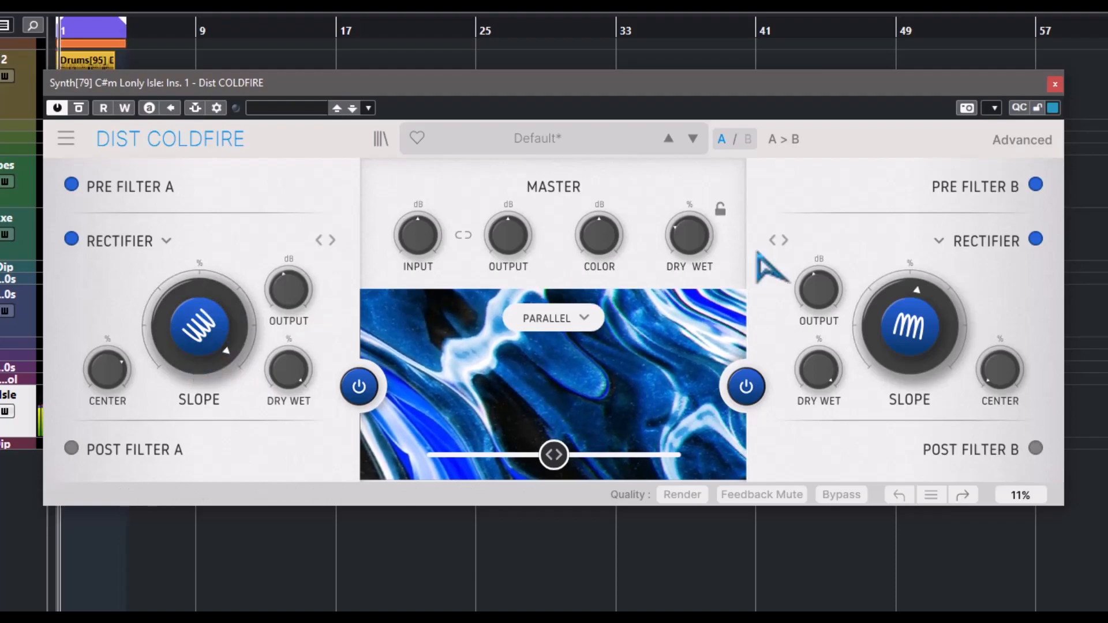
Step: Raise the slope of both rectifiers to 100 % and turn both center controls up during playback
{"action": "left_click_drag", "start_coordinate": [904, 330], "coordinate": [903, 272]}
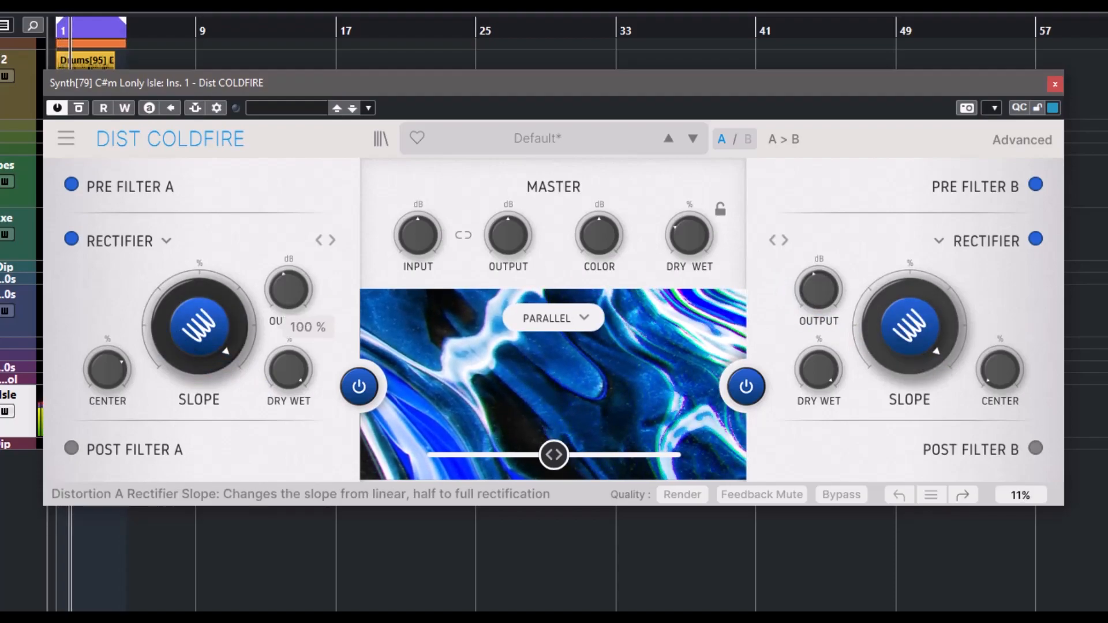
{"action": "left_click_drag", "start_coordinate": [105, 383], "coordinate": [105, 346]}
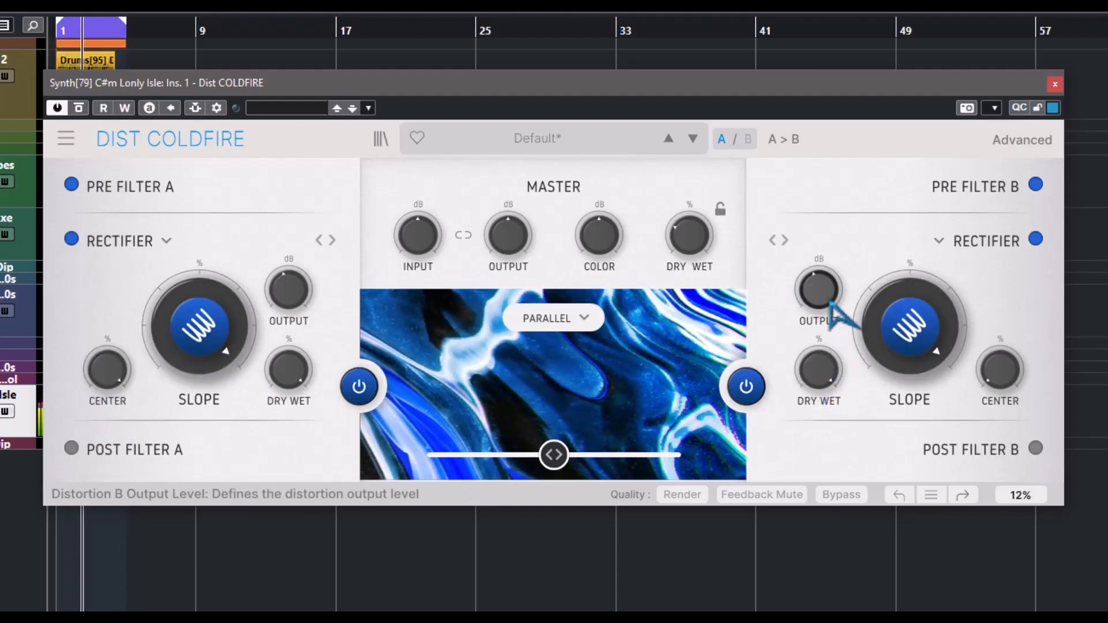
{"action": "left_click_drag", "start_coordinate": [999, 377], "coordinate": [999, 323]}
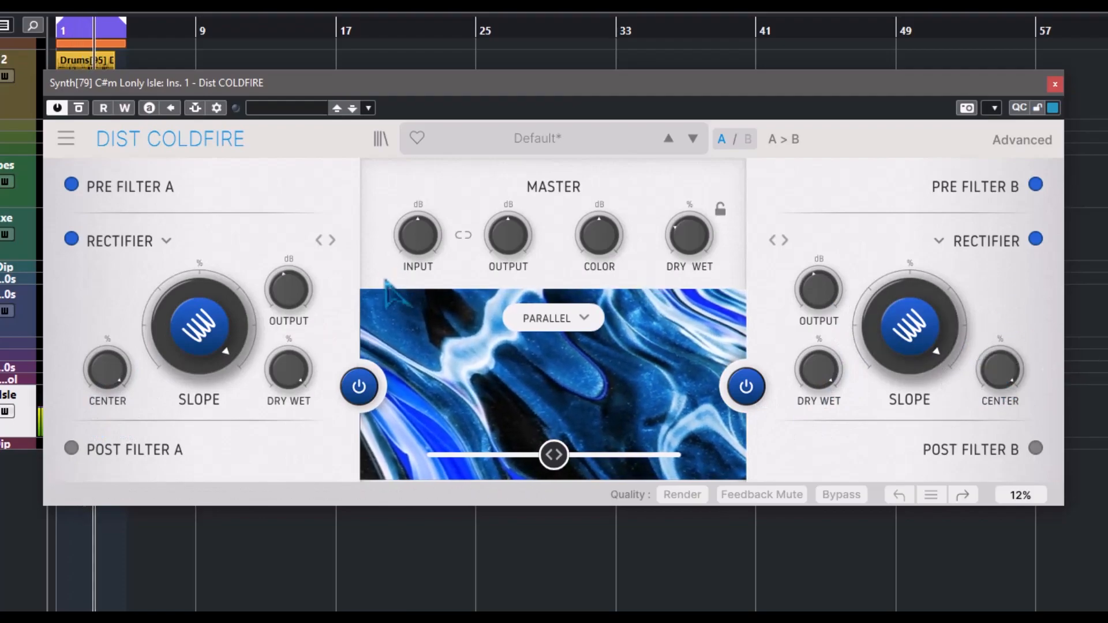
Step: Lower Rectifier A's slope to its minimum and its center to slightly below the middle, and enable post filters A and B
{"action": "left_click_drag", "start_coordinate": [196, 314], "coordinate": [182, 351]}
{"action": "left_click_drag", "start_coordinate": [106, 369], "coordinate": [107, 399]}
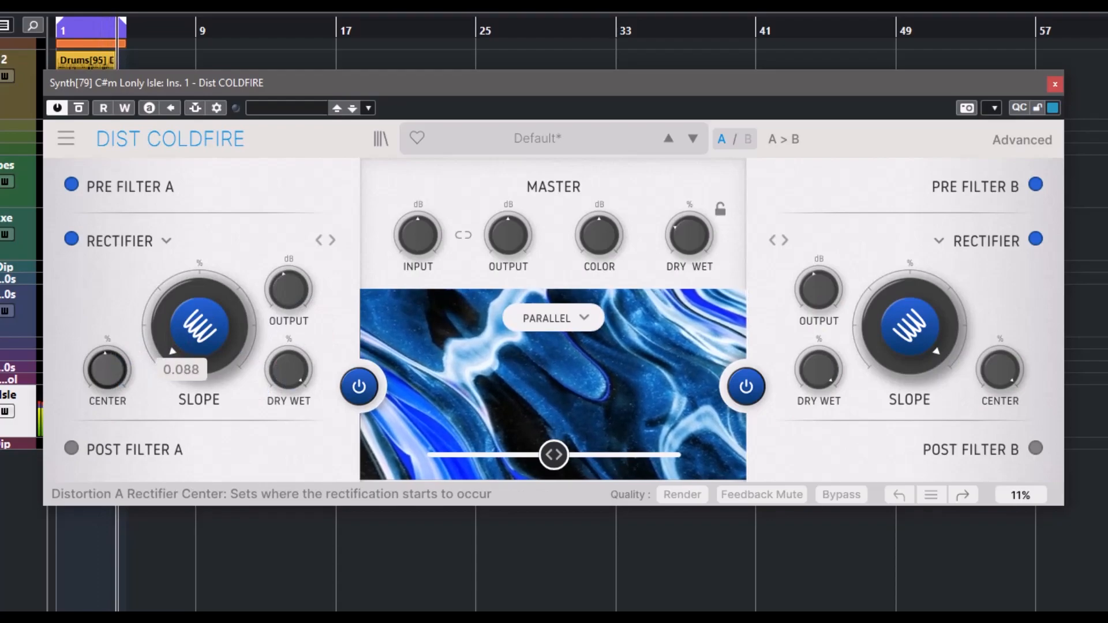
{"action": "left_click", "coordinate": [71, 448]}
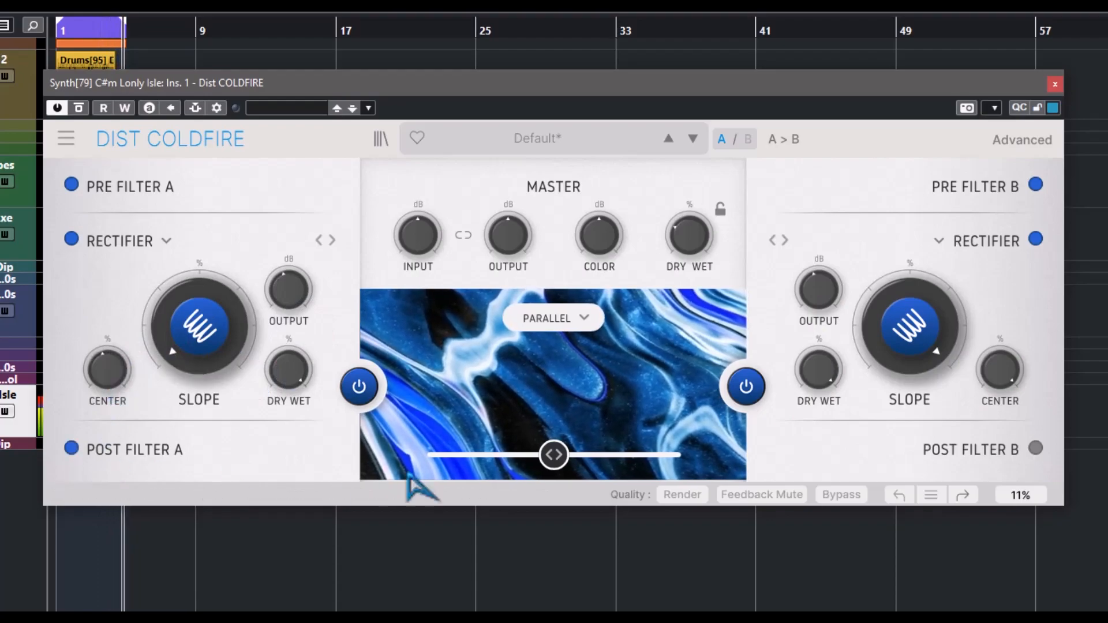
{"action": "left_click", "coordinate": [1035, 448]}
Step: Lower Rectifier B's center and slope, and raise Rectifier A's slope to somewhat above halfway
{"action": "left_click_drag", "start_coordinate": [1000, 369], "coordinate": [1000, 400]}
{"action": "left_click_drag", "start_coordinate": [946, 347], "coordinate": [946, 417]}
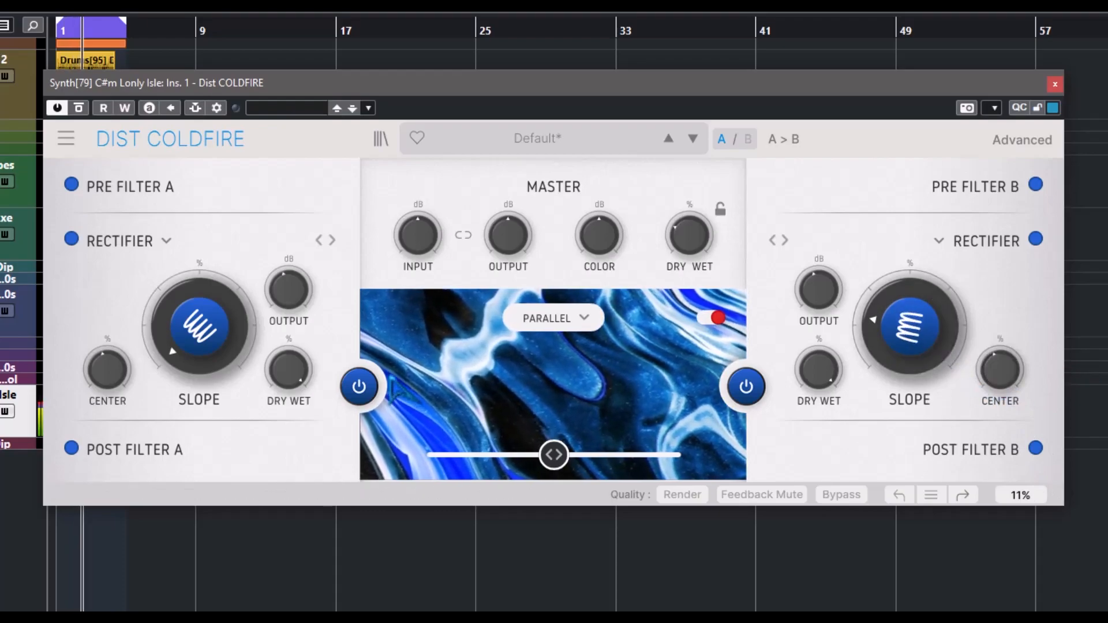
{"action": "left_click_drag", "start_coordinate": [227, 312], "coordinate": [227, 254]}
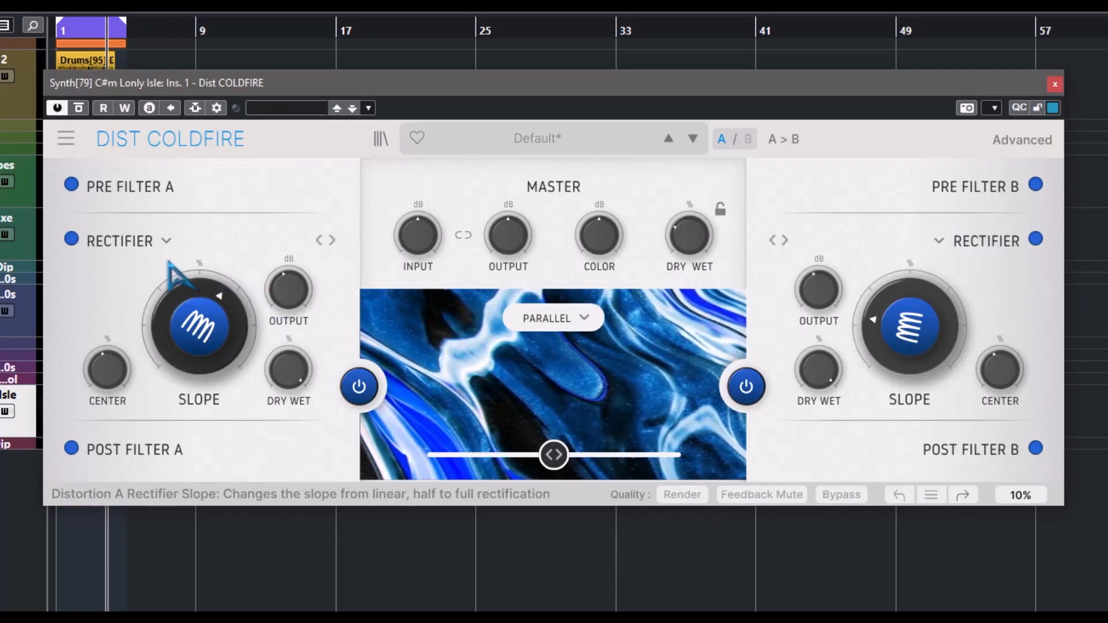
Step: Change distortion A to Waveshaper and copy it to slot B
{"action": "left_click", "coordinate": [164, 240]}
{"action": "left_click", "coordinate": [199, 309]}
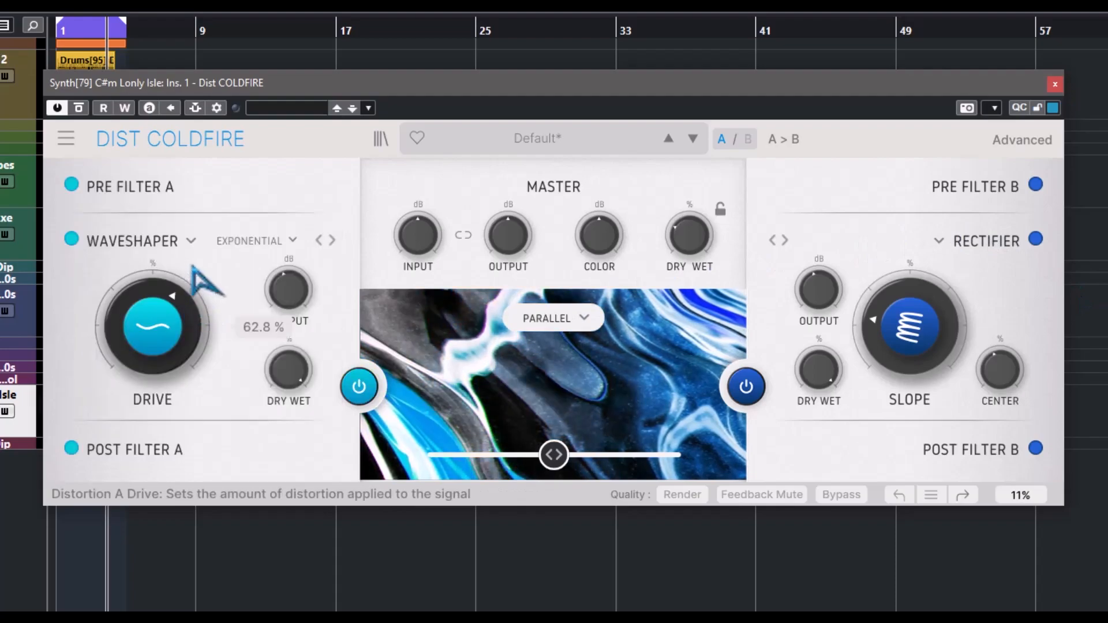
{"action": "left_click", "coordinate": [188, 243]}
{"action": "left_click", "coordinate": [317, 208]}
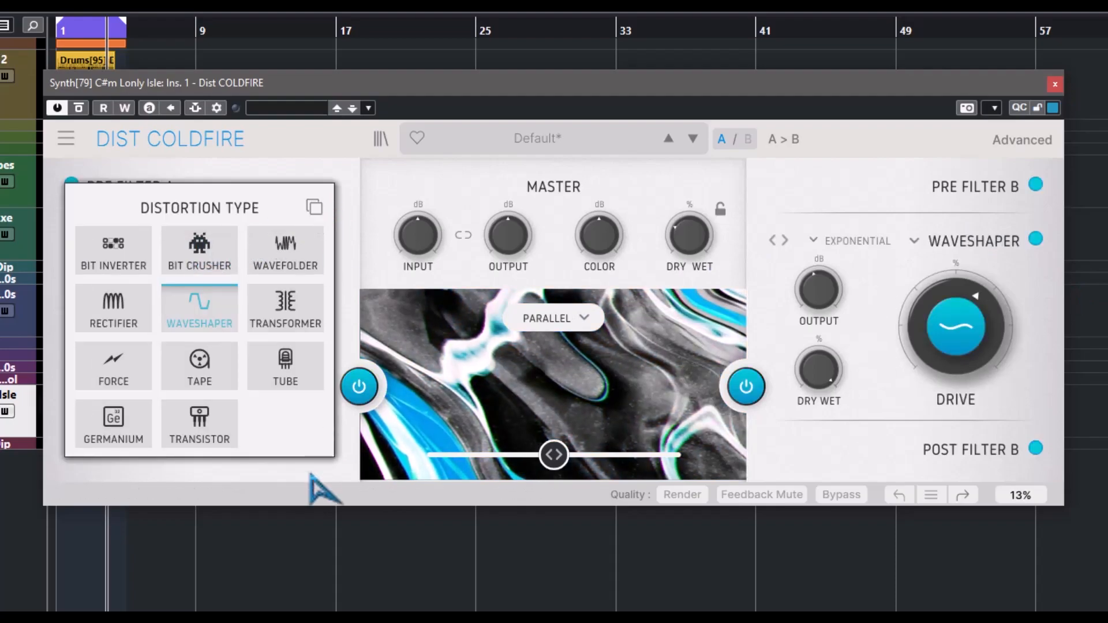
{"action": "left_click", "coordinate": [313, 485]}
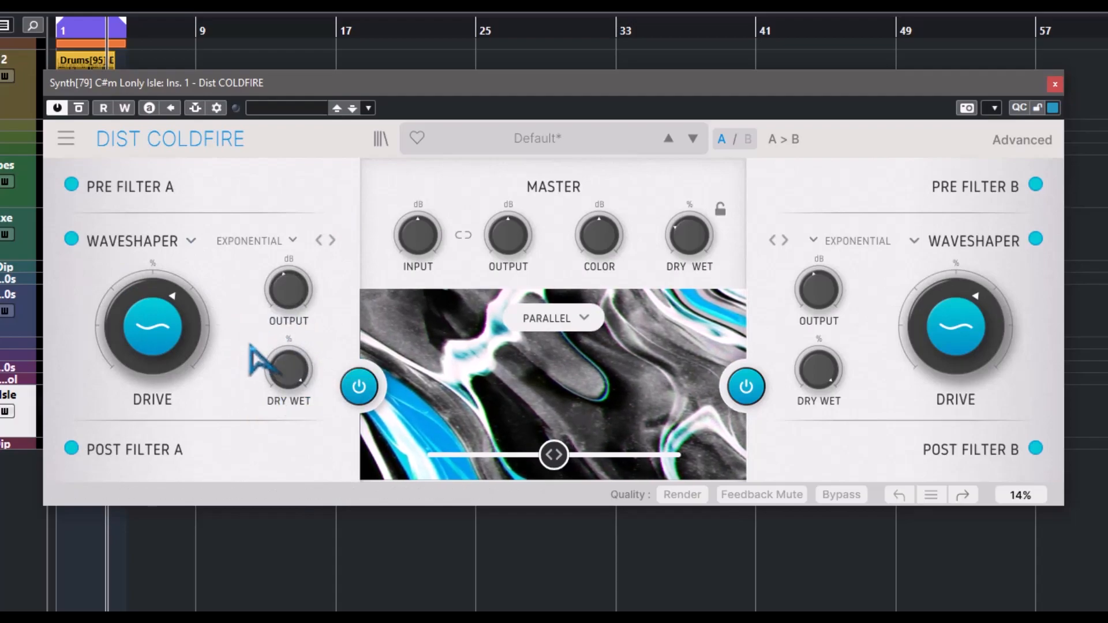
Step: Sweep the drive of Waveshapers A and B during playback, leaving A just below halfway and B well above halfway
{"action": "left_click_drag", "start_coordinate": [156, 345], "coordinate": [156, 288]}
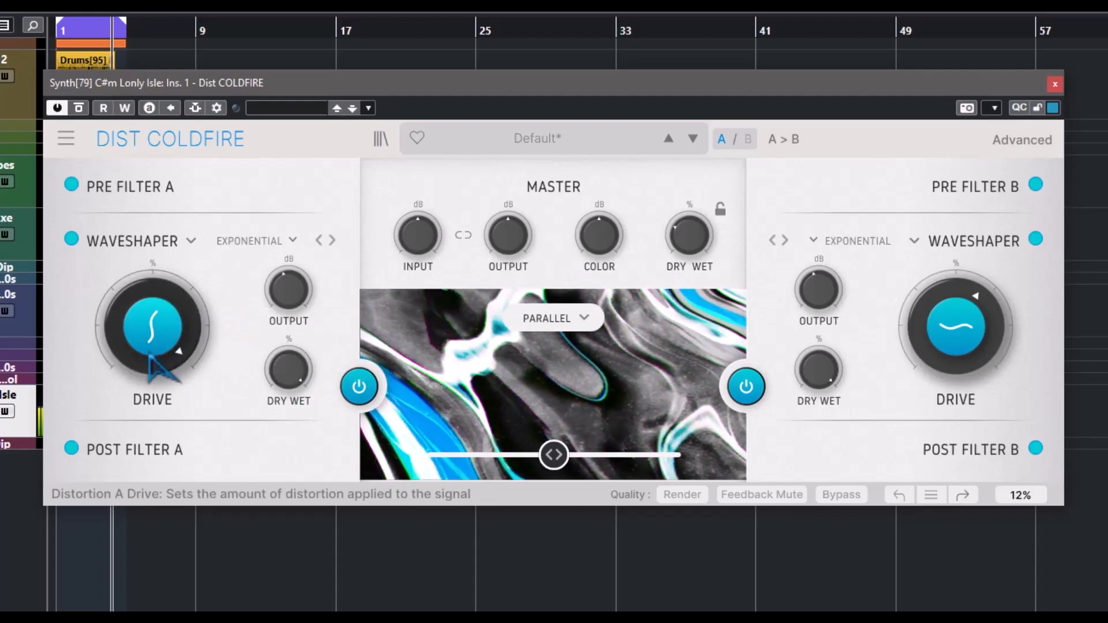
{"action": "left_click_drag", "start_coordinate": [185, 323], "coordinate": [185, 363]}
{"action": "left_click_drag", "start_coordinate": [956, 346], "coordinate": [955, 317]}
{"action": "mouse_move", "coordinate": [190, 346]}
{"action": "left_mouse_down"}
{"action": "mouse_move", "coordinate": [190, 381]}
{"action": "mouse_move", "coordinate": [190, 346]}
{"action": "left_mouse_up"}
{"action": "left_click_drag", "start_coordinate": [1003, 335], "coordinate": [1002, 355]}
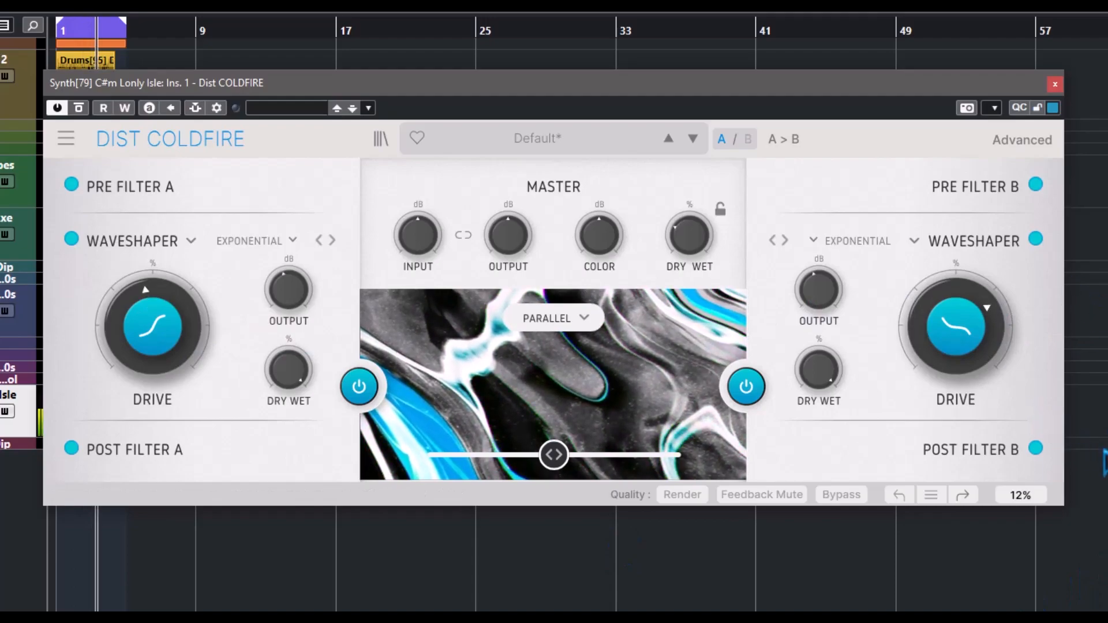
Step: Turn off post filters A and B
{"action": "left_click", "coordinate": [1035, 448]}
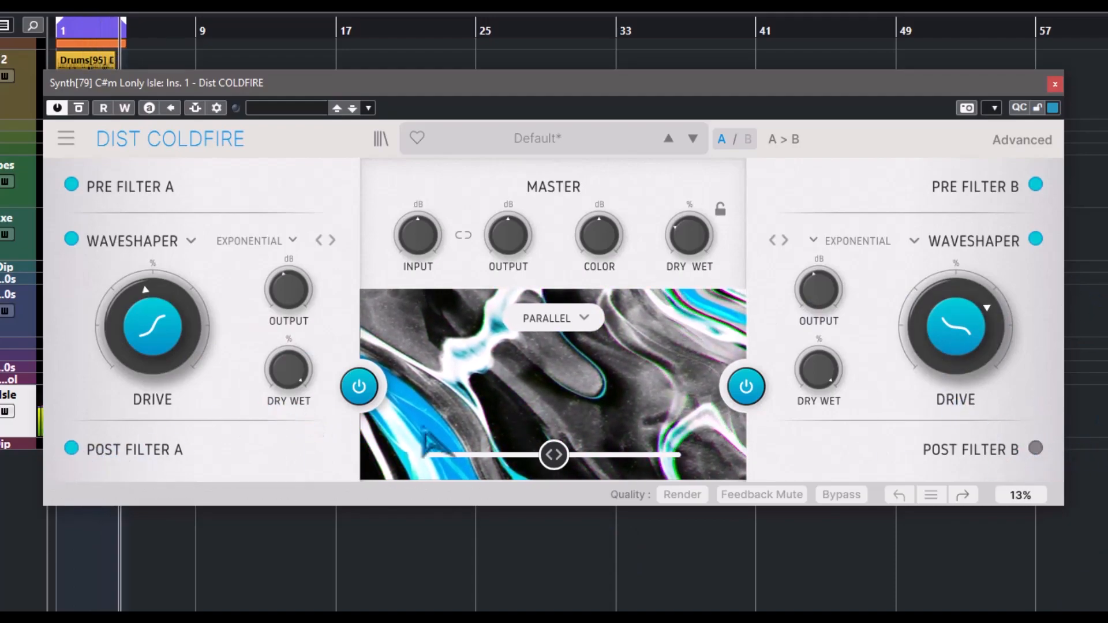
{"action": "left_click", "coordinate": [71, 449]}
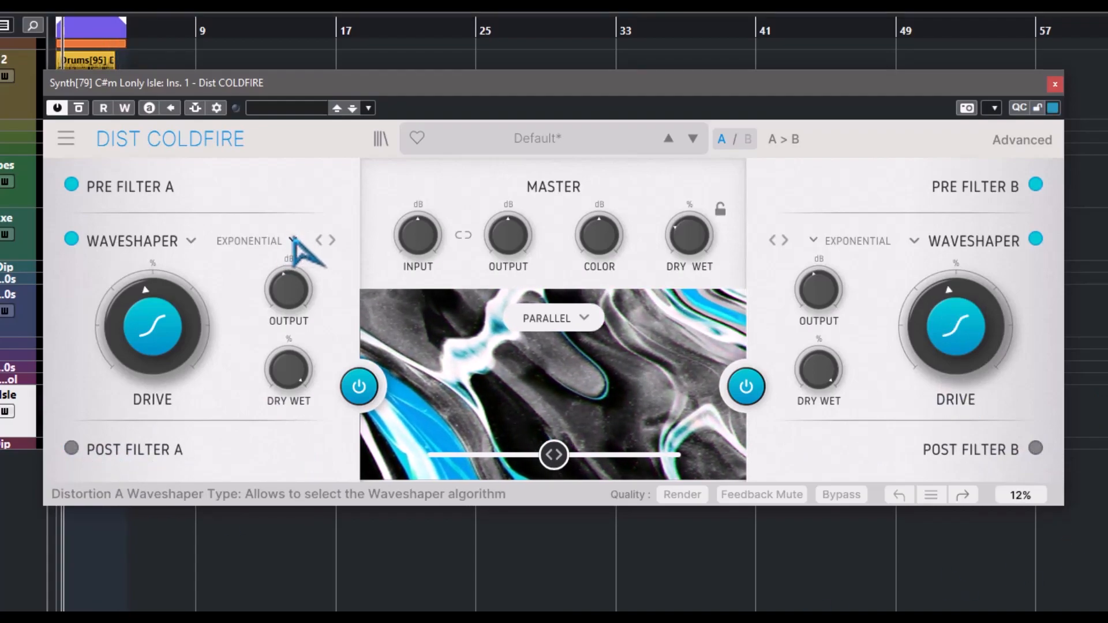
Step: Set Waveshaper A's type to Soft Clip and Waveshaper B's type to Climb
{"action": "left_click", "coordinate": [292, 240]}
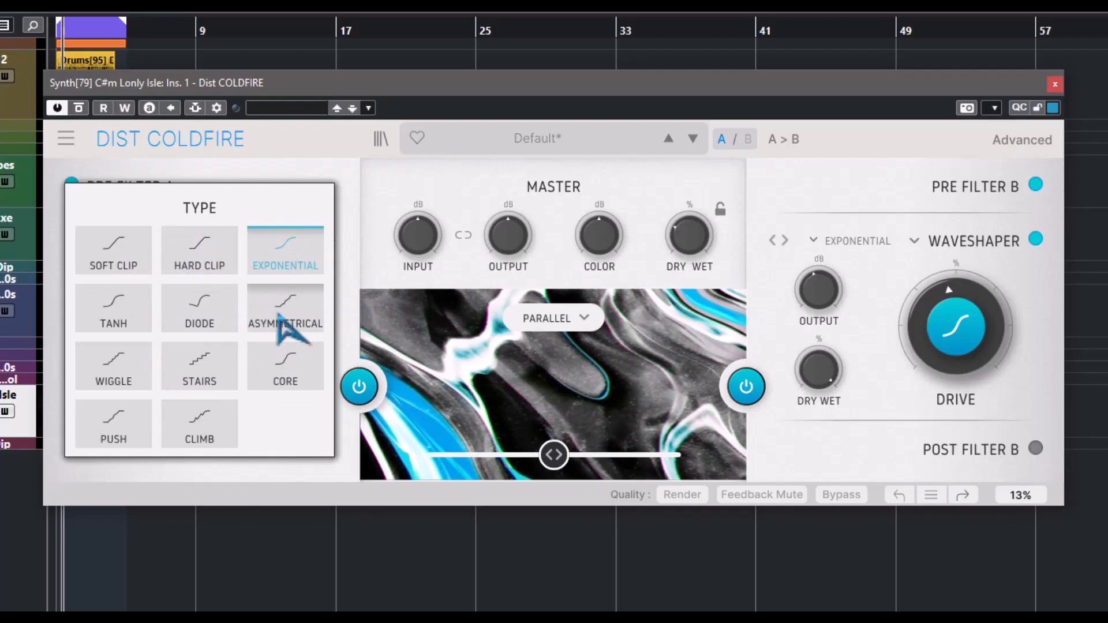
{"action": "left_click", "coordinate": [677, 555]}
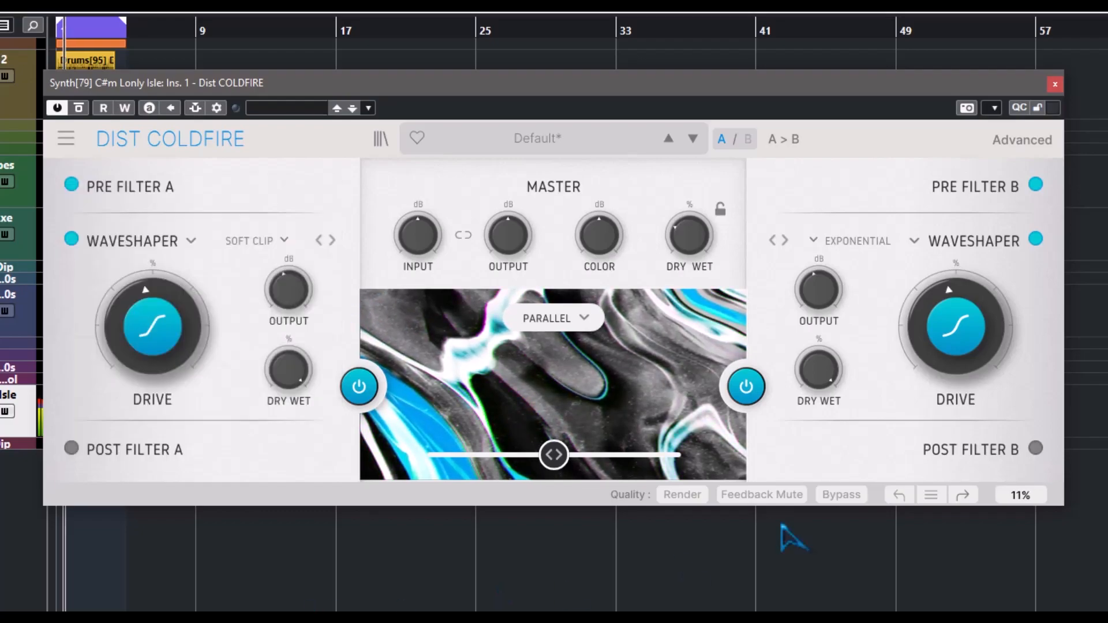
{"action": "left_click", "coordinate": [881, 240]}
{"action": "left_click", "coordinate": [921, 423]}
Step: Raise the drives of Waveshapers A and B well above halfway, and change Waveshaper A's type to Asymmetrical
{"action": "left_click_drag", "start_coordinate": [930, 364], "coordinate": [930, 294]}
{"action": "left_click_drag", "start_coordinate": [179, 345], "coordinate": [179, 285]}
{"action": "left_click", "coordinate": [270, 242]}
{"action": "left_click", "coordinate": [299, 313]}
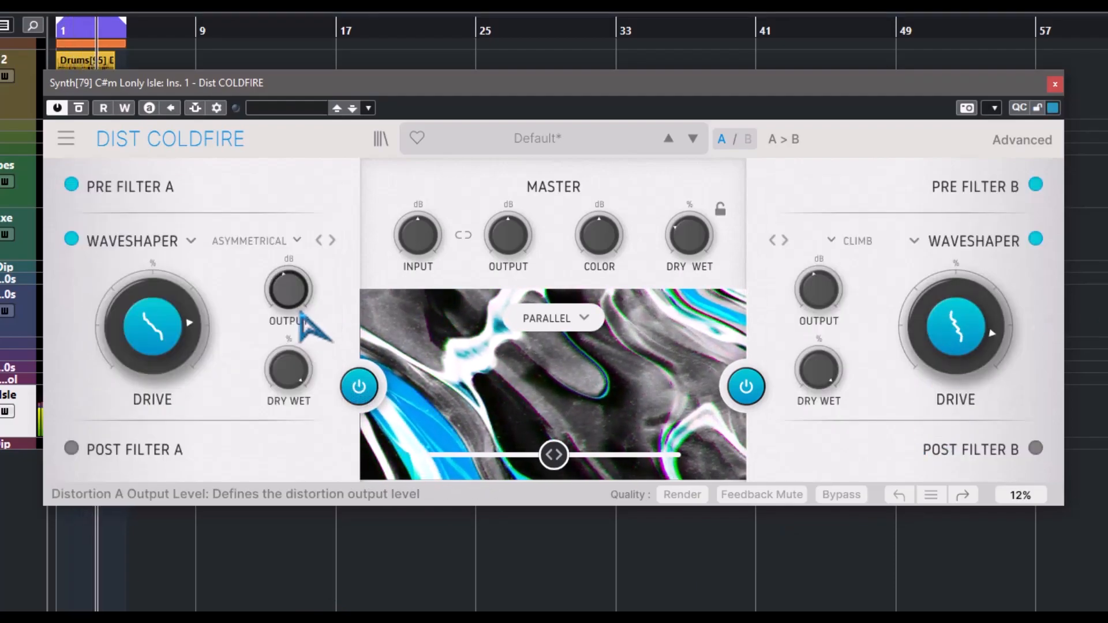
{"action": "left_click", "coordinate": [916, 242]}
{"action": "left_click", "coordinate": [821, 367]}
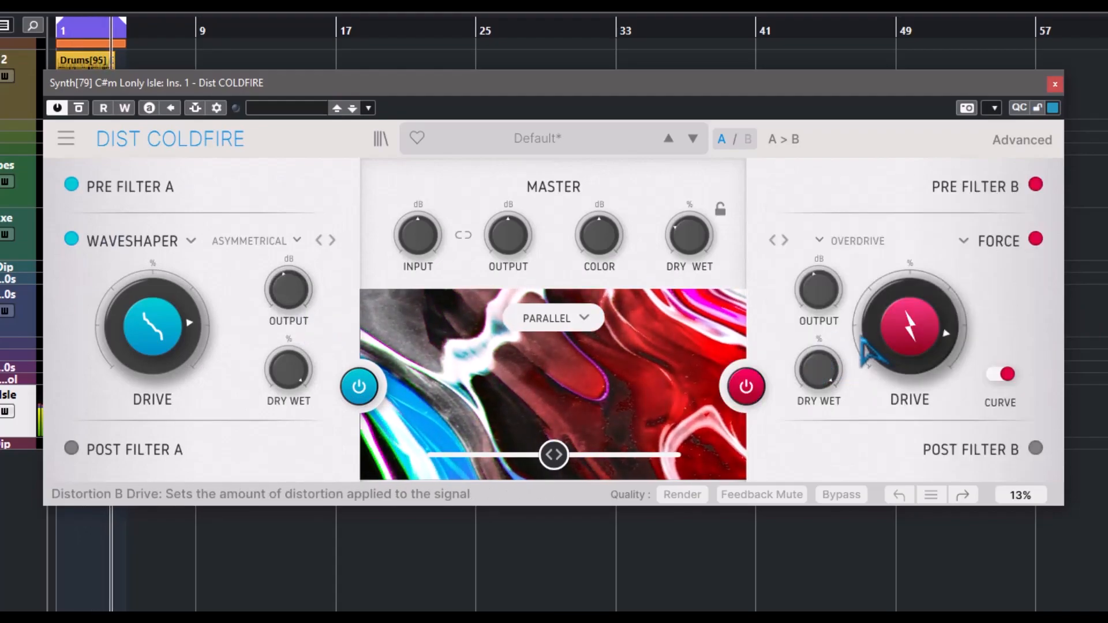
{"action": "left_click", "coordinate": [833, 242]}
{"action": "left_click", "coordinate": [836, 245]}
{"action": "left_click", "coordinate": [830, 242]}
{"action": "left_click", "coordinate": [819, 242]}
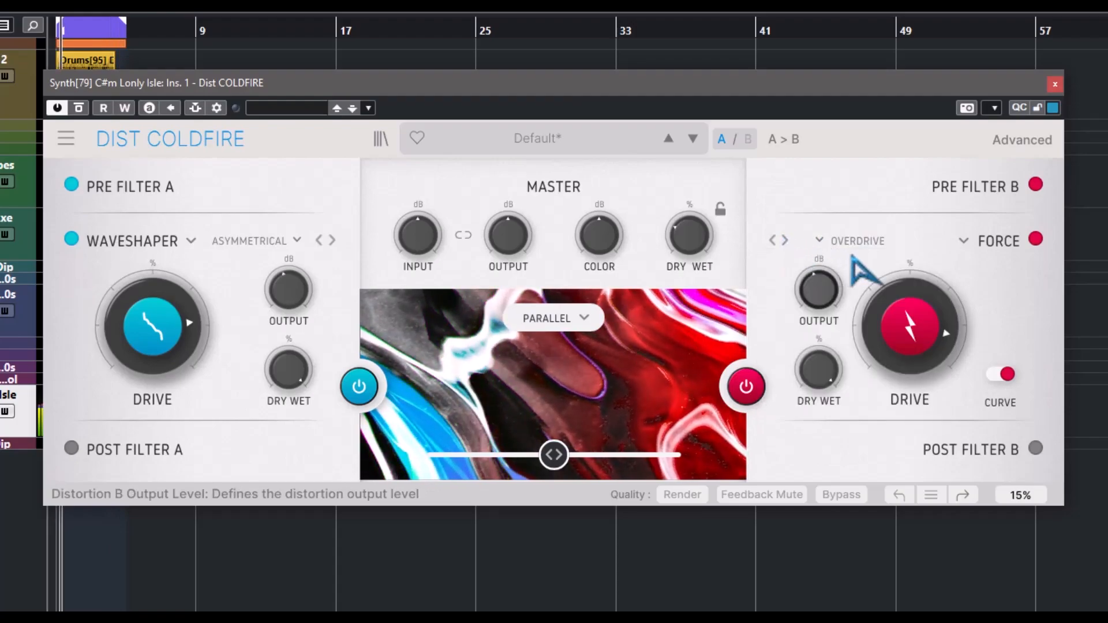
{"action": "left_click", "coordinate": [967, 245]}
{"action": "left_click", "coordinate": [918, 312]}
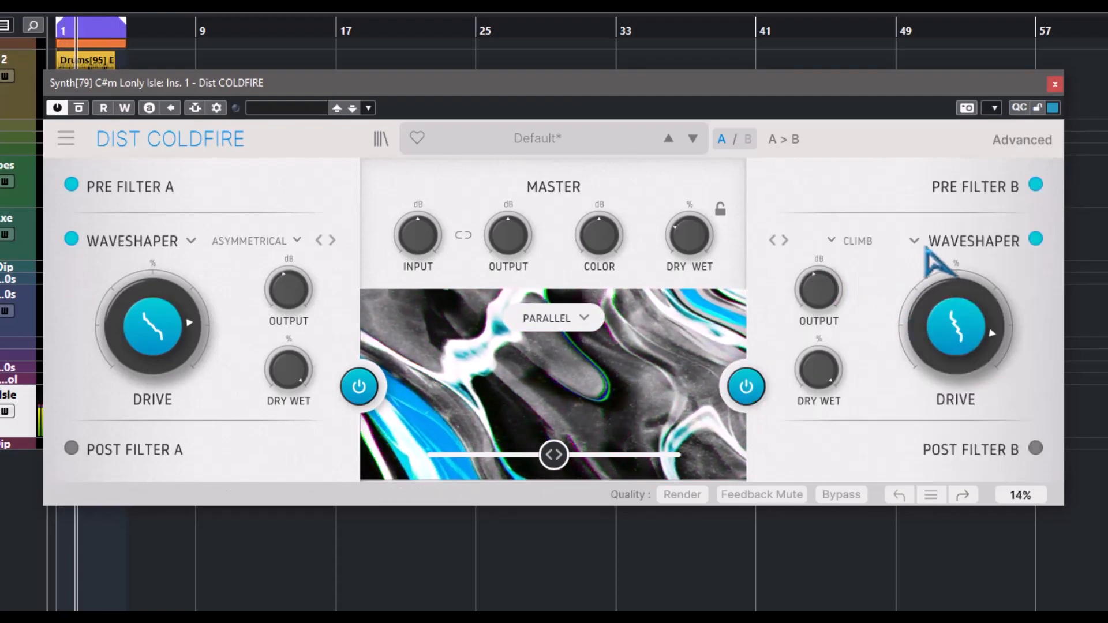
{"action": "left_click", "coordinate": [917, 242]}
{"action": "left_click", "coordinate": [841, 170]}
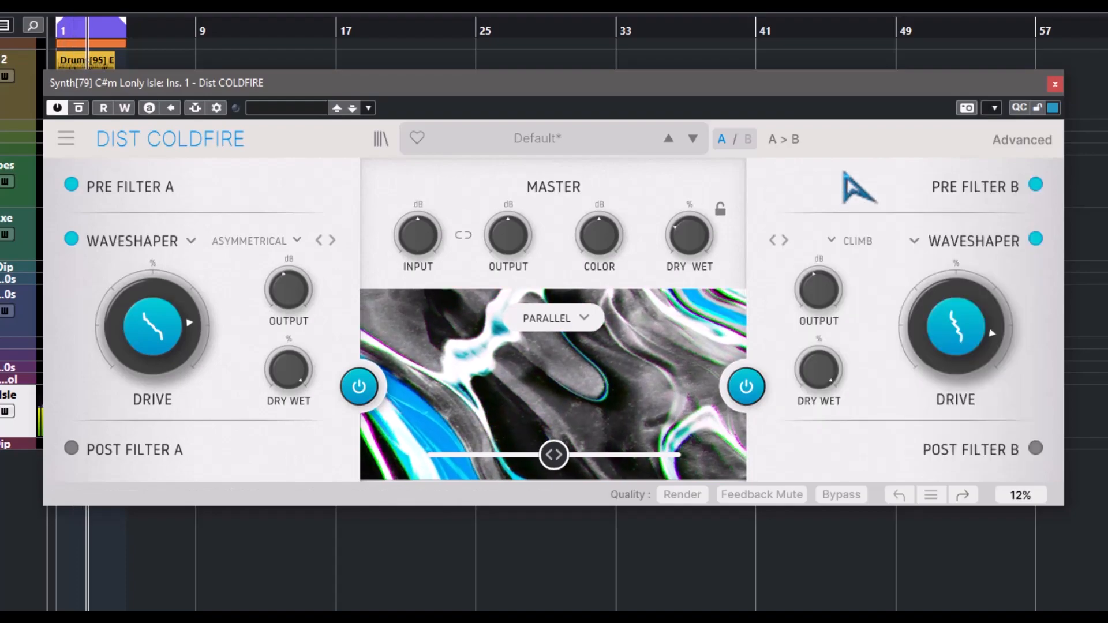
Step: Change Waveshaper B's type to Tanh and lower Waveshaper A's drive to somewhat above halfway
{"action": "left_click", "coordinate": [825, 240]}
{"action": "left_click", "coordinate": [821, 311]}
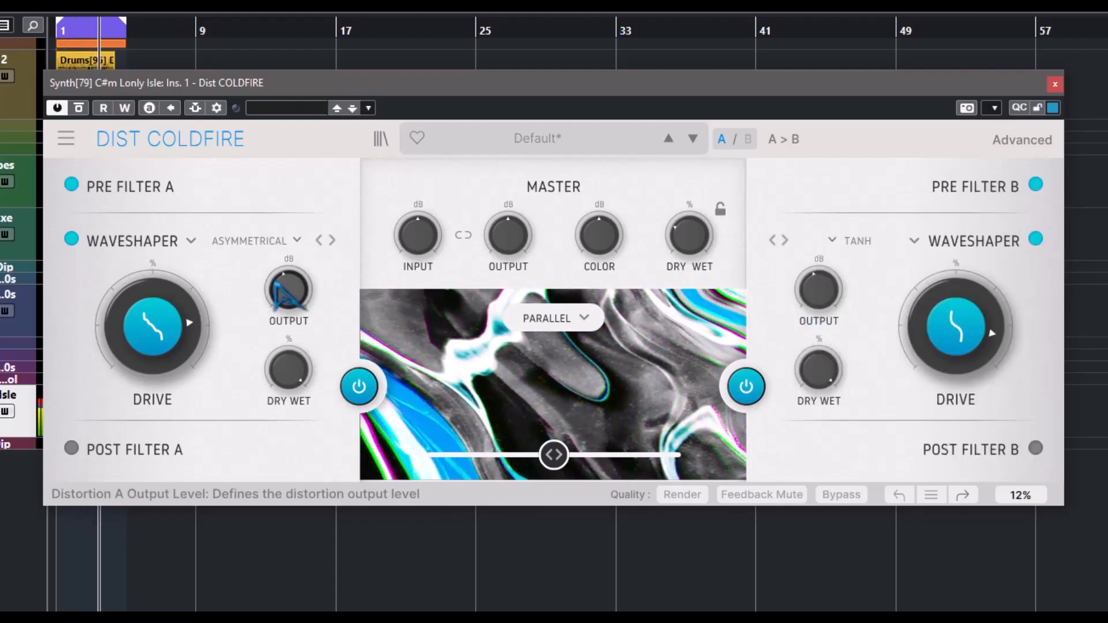
{"action": "scroll", "coordinate": [152, 326], "scroll_direction": "down", "scroll_amount": 2}
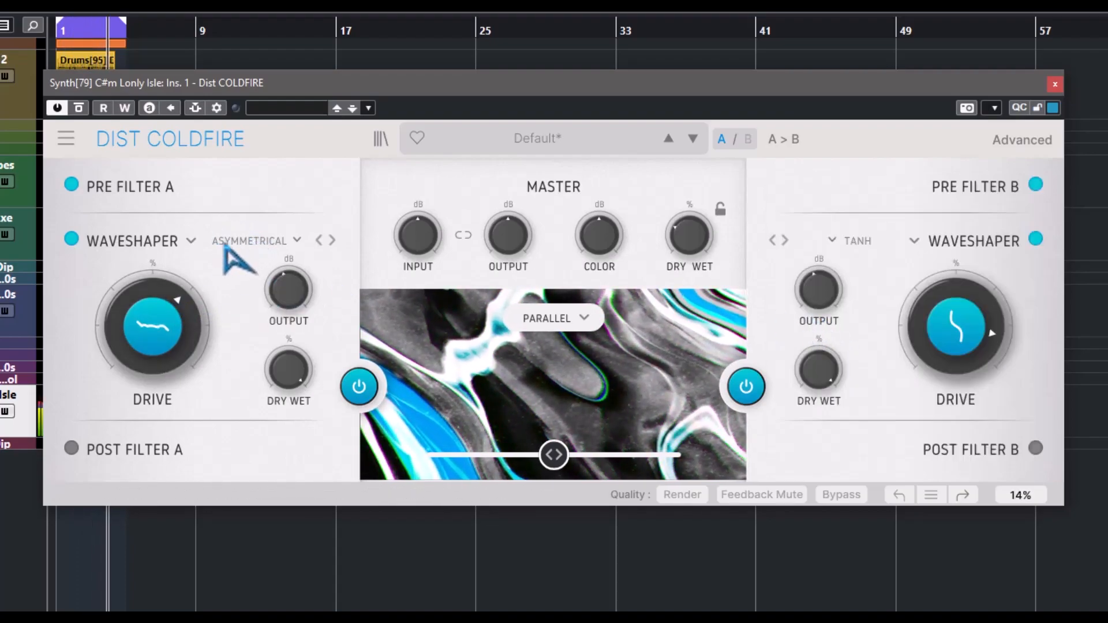
Step: Change Waveshaper A's type to Push and Waveshaper B's type to Asymmetrical
{"action": "left_click", "coordinate": [296, 241]}
{"action": "left_click", "coordinate": [119, 435]}
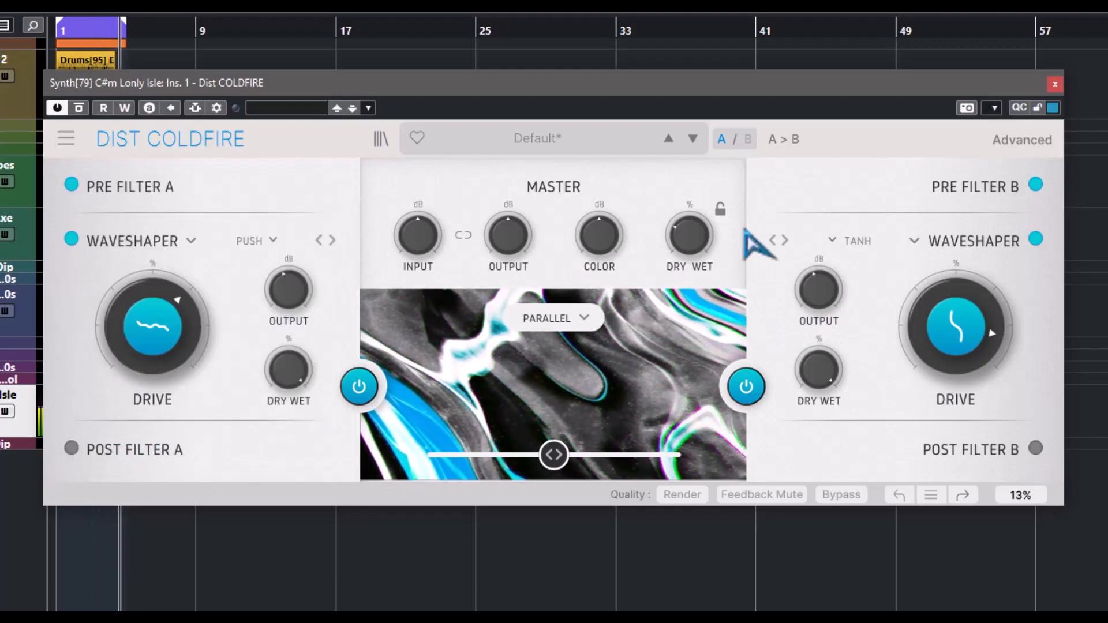
{"action": "left_click", "coordinate": [842, 241]}
{"action": "left_click", "coordinate": [1013, 315]}
Step: Lower Waveshaper A's drive to about 52% and Waveshaper B's drive to about 54%
{"action": "scroll", "coordinate": [923, 341], "scroll_direction": "down", "scroll_amount": 3}
{"action": "scroll", "coordinate": [152, 326], "scroll_direction": "down", "scroll_amount": 2}
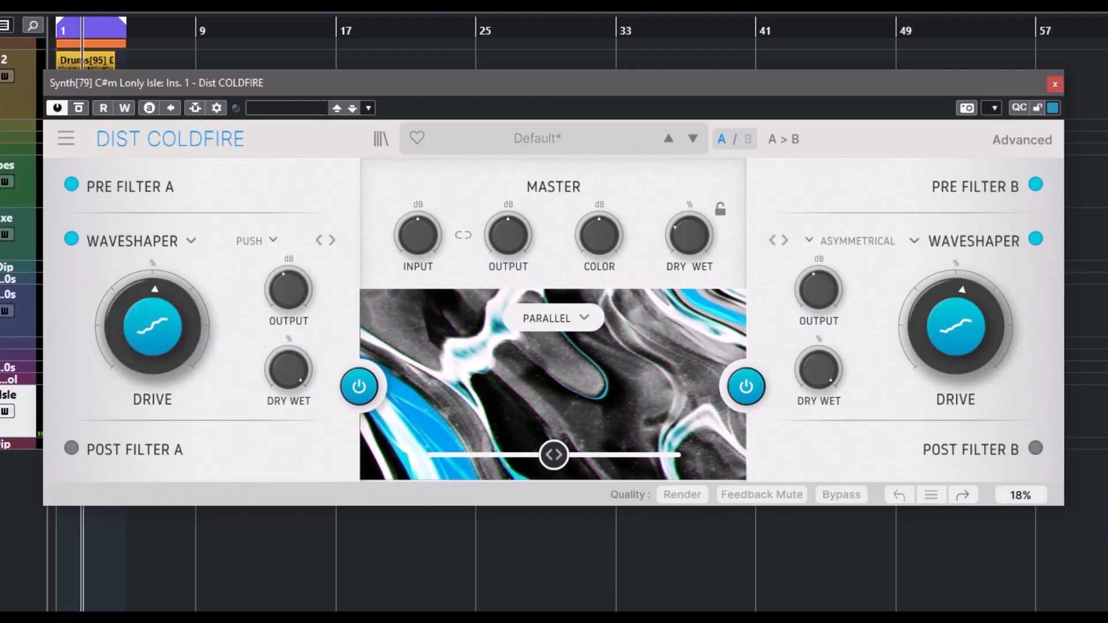
{"action": "mouse_move", "coordinate": [989, 295]}
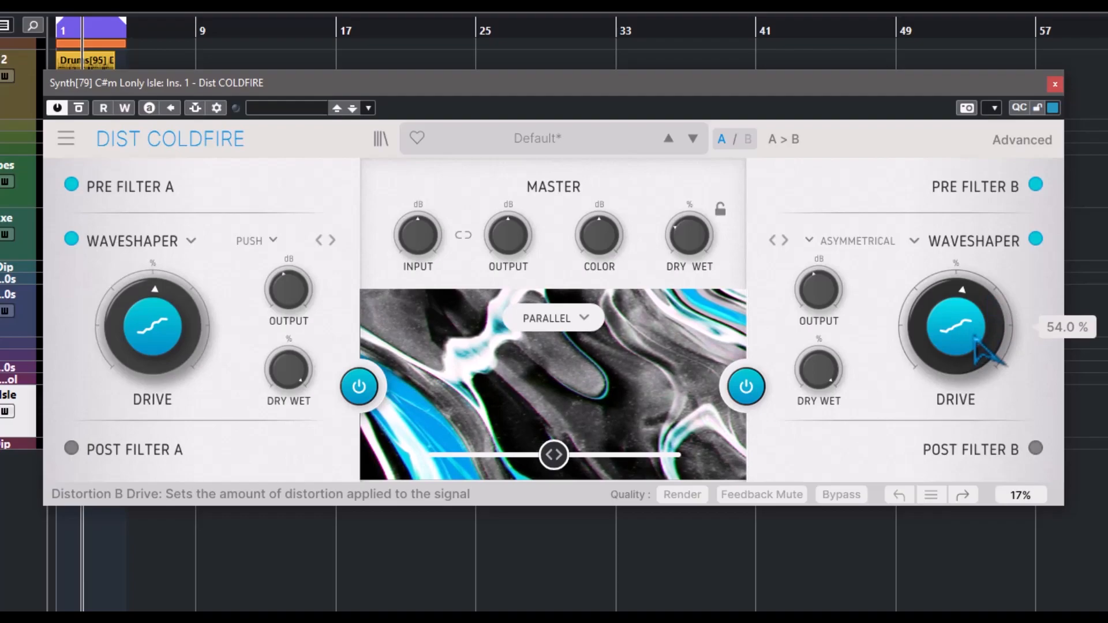
Step: Change distortion A to Transformer and copy it to slot B
{"action": "left_click", "coordinate": [188, 241]}
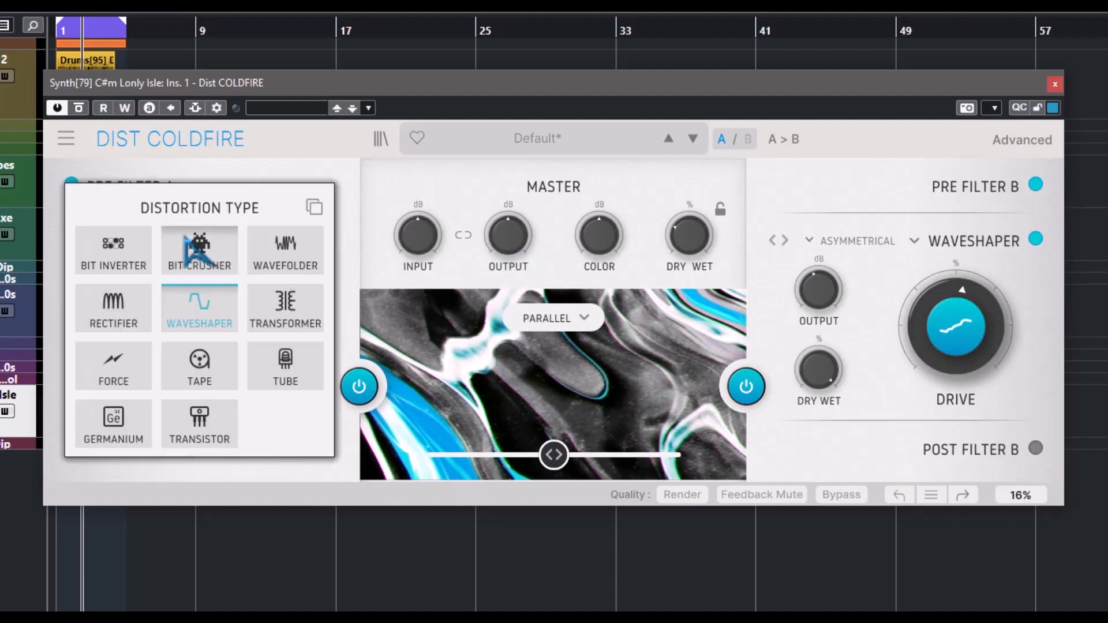
{"action": "left_click", "coordinate": [288, 316]}
{"action": "left_click", "coordinate": [218, 247]}
{"action": "left_click", "coordinate": [316, 208]}
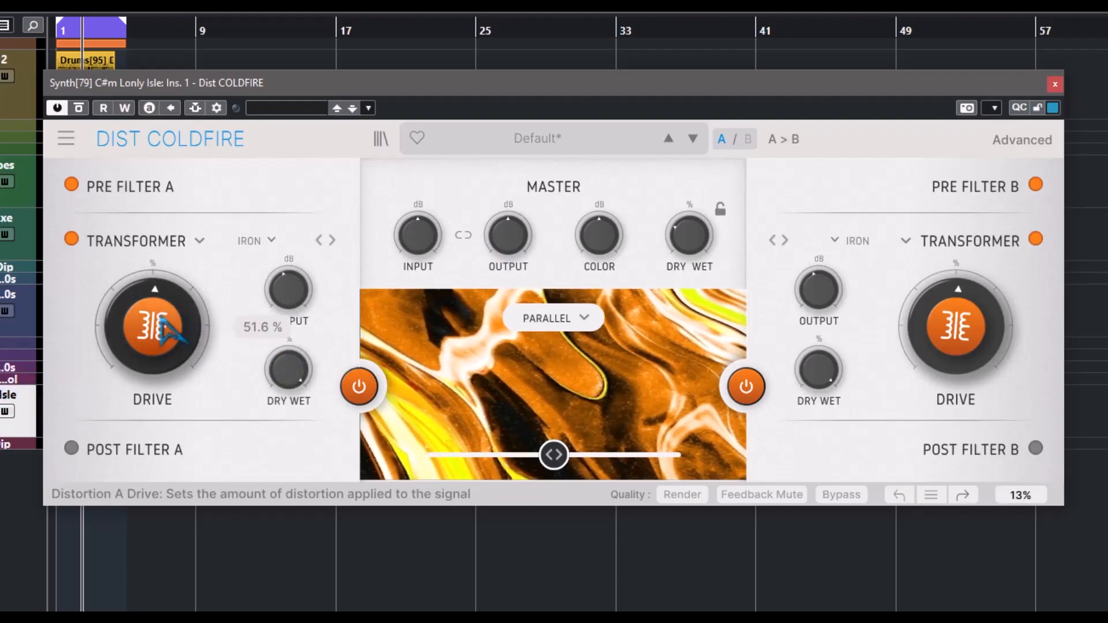
Step: Sweep Transformer A's drive during playback and raise the drives of both Transformers to 100%
{"action": "mouse_move", "coordinate": [161, 346]}
{"action": "left_mouse_down"}
{"action": "mouse_move", "coordinate": [160, 262]}
{"action": "mouse_move", "coordinate": [160, 347]}
{"action": "left_mouse_up"}
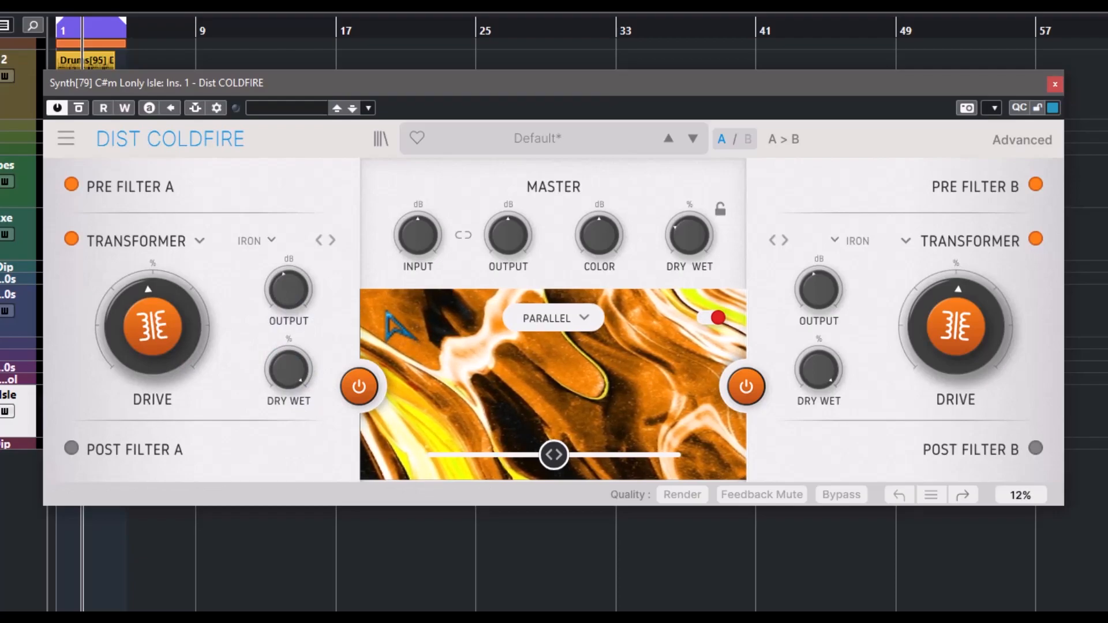
{"action": "left_click_drag", "start_coordinate": [153, 326], "coordinate": [152, 303]}
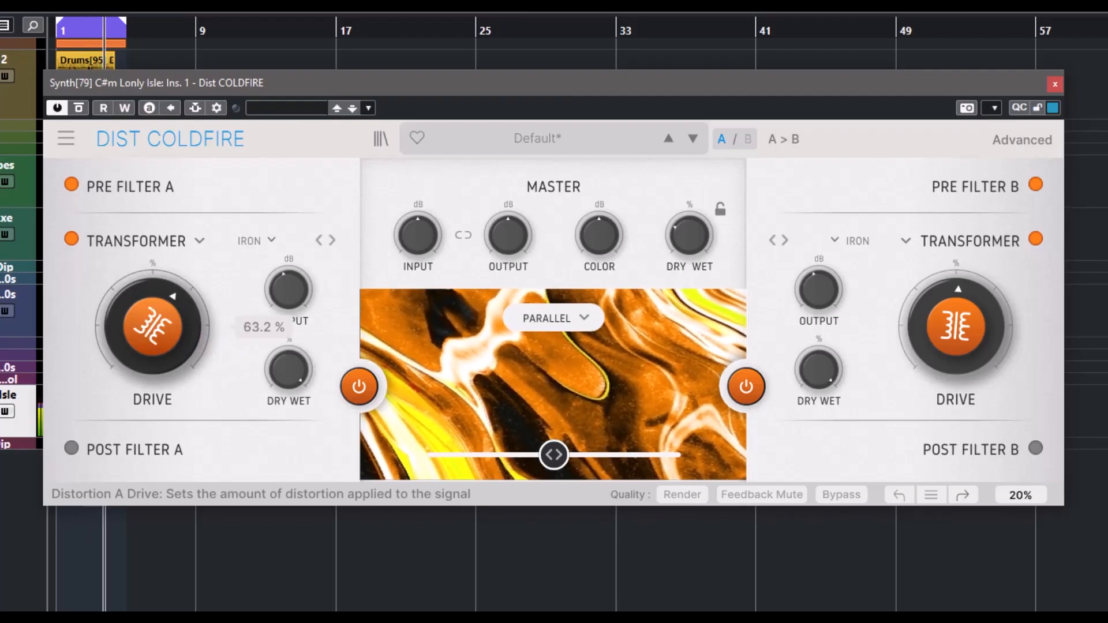
{"action": "mouse_move", "coordinate": [952, 321]}
{"action": "left_mouse_down"}
{"action": "mouse_move", "coordinate": [952, 289]}
{"action": "mouse_move", "coordinate": [956, 315]}
{"action": "left_mouse_up"}
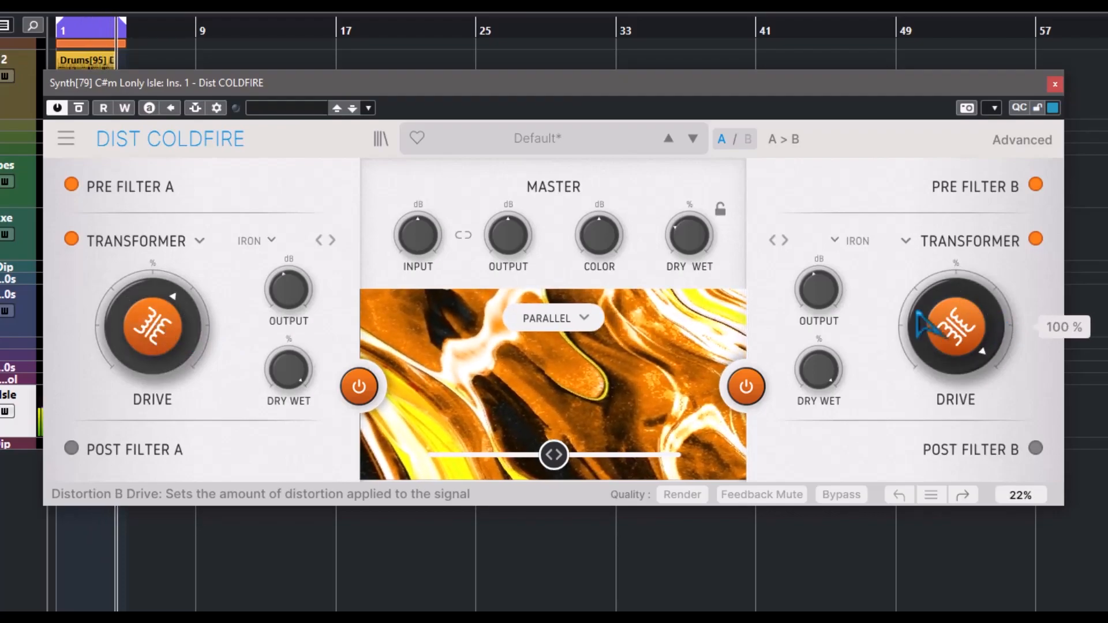
{"action": "left_click_drag", "start_coordinate": [178, 376], "coordinate": [179, 323]}
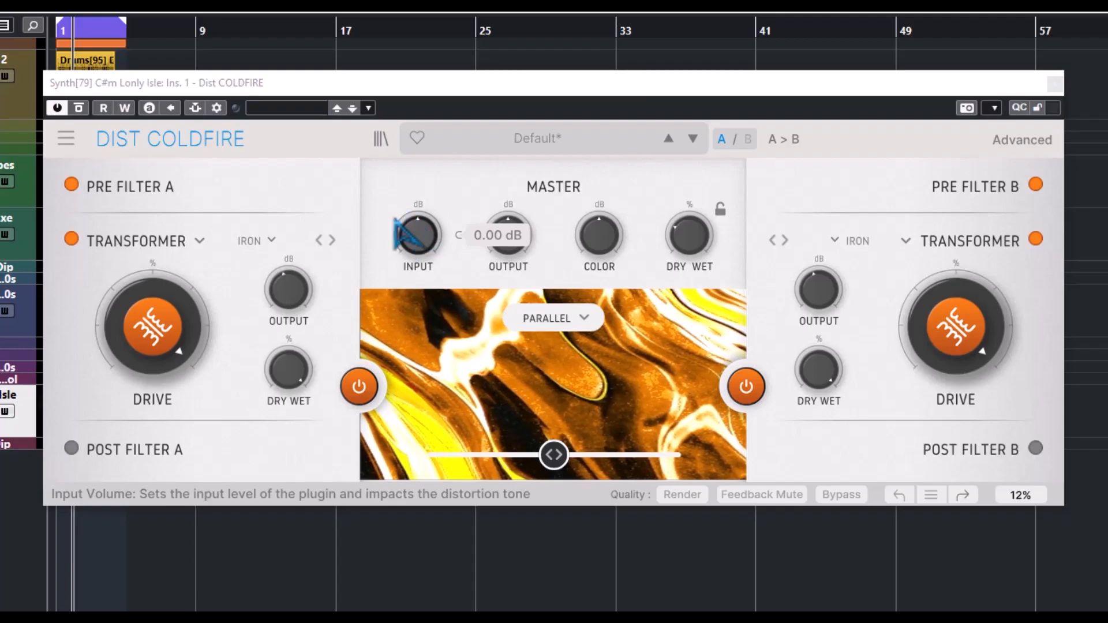
Step: Set the type of Transformers A and B to Nickel
{"action": "left_click", "coordinate": [267, 240]}
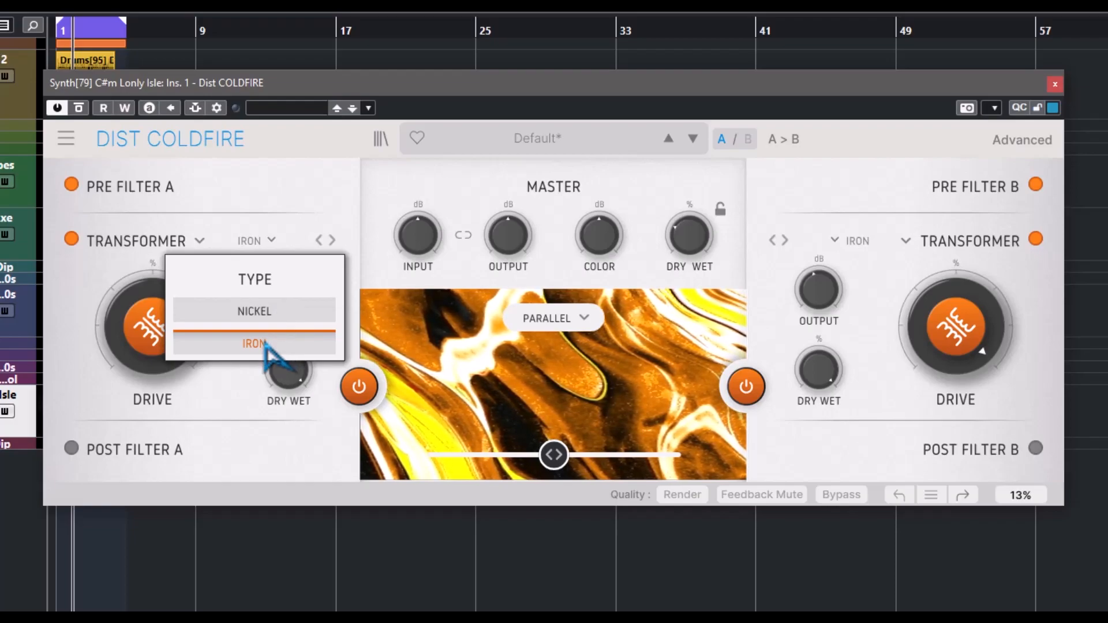
{"action": "left_click", "coordinate": [261, 312]}
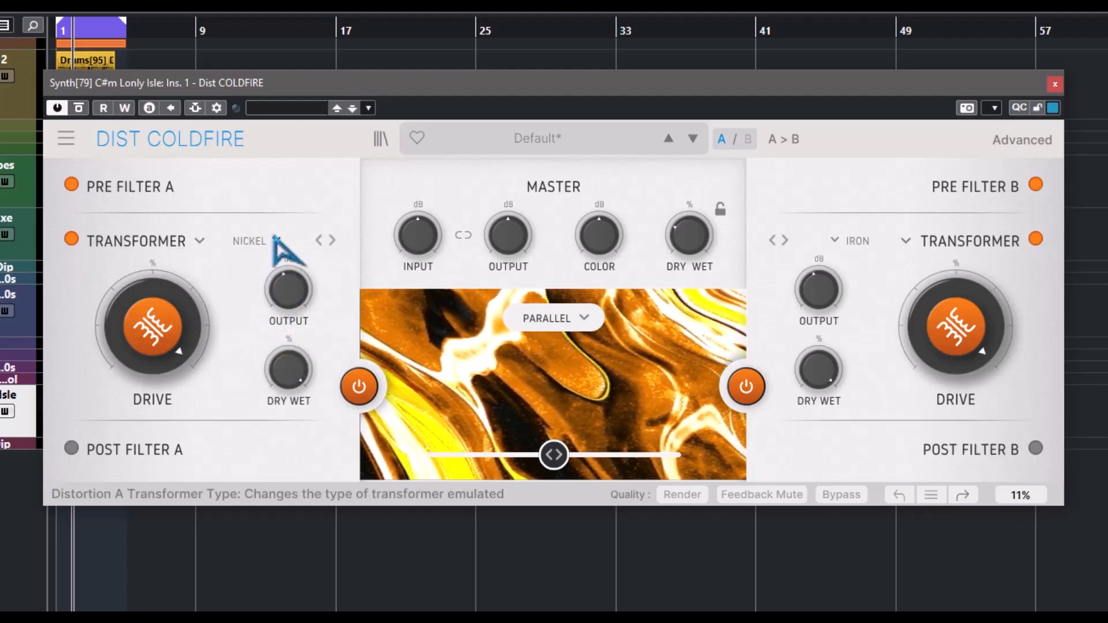
{"action": "left_click", "coordinate": [913, 246]}
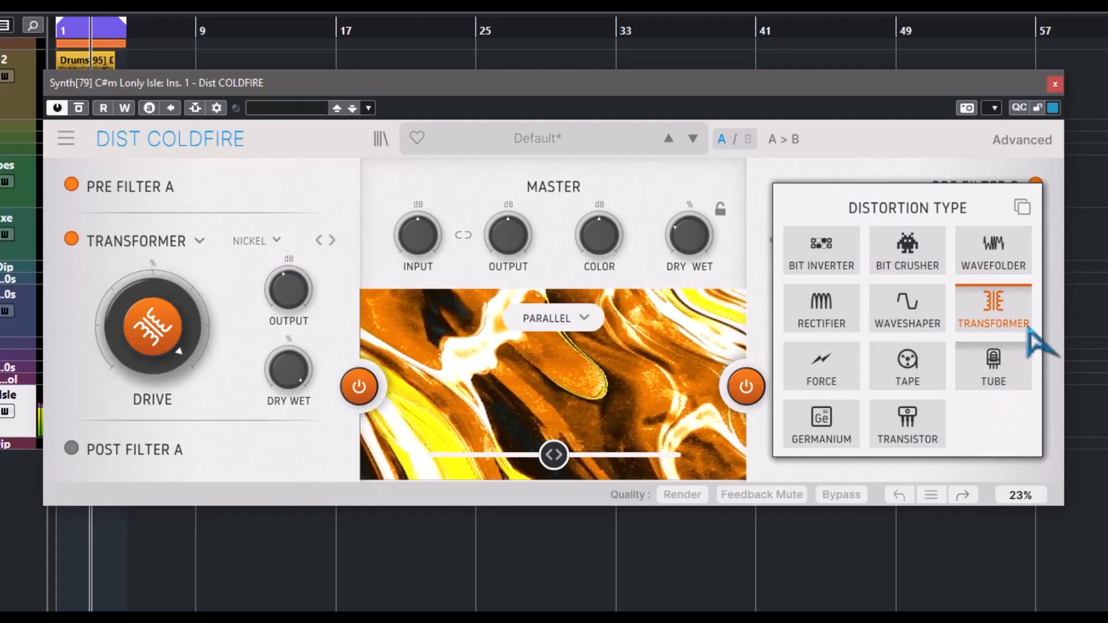
{"action": "left_click", "coordinate": [990, 315]}
{"action": "left_click", "coordinate": [853, 243]}
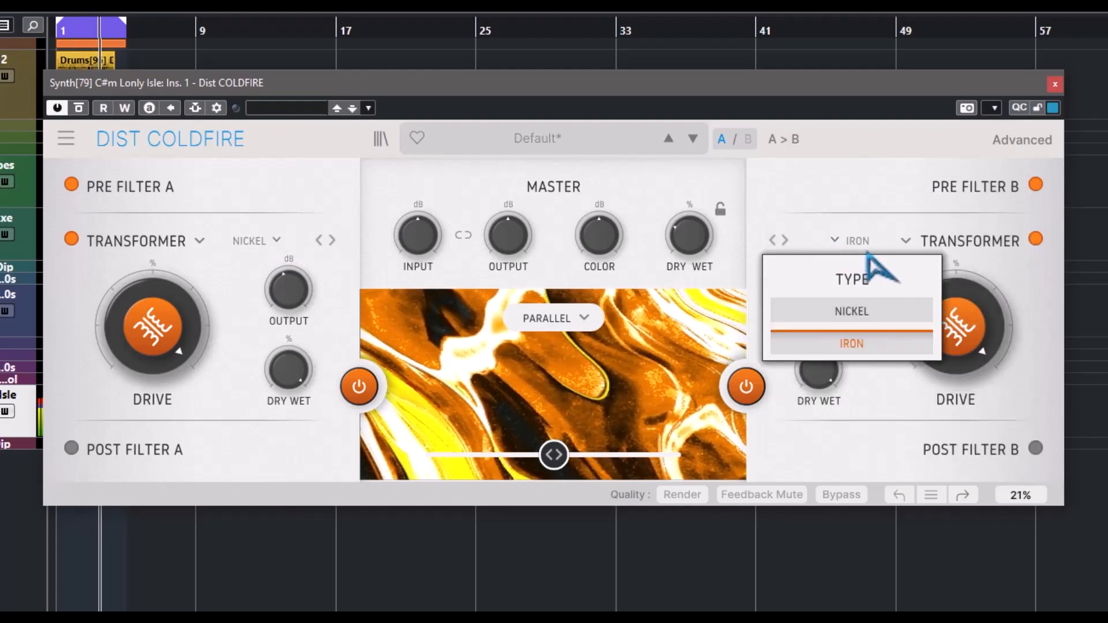
{"action": "left_click", "coordinate": [857, 310]}
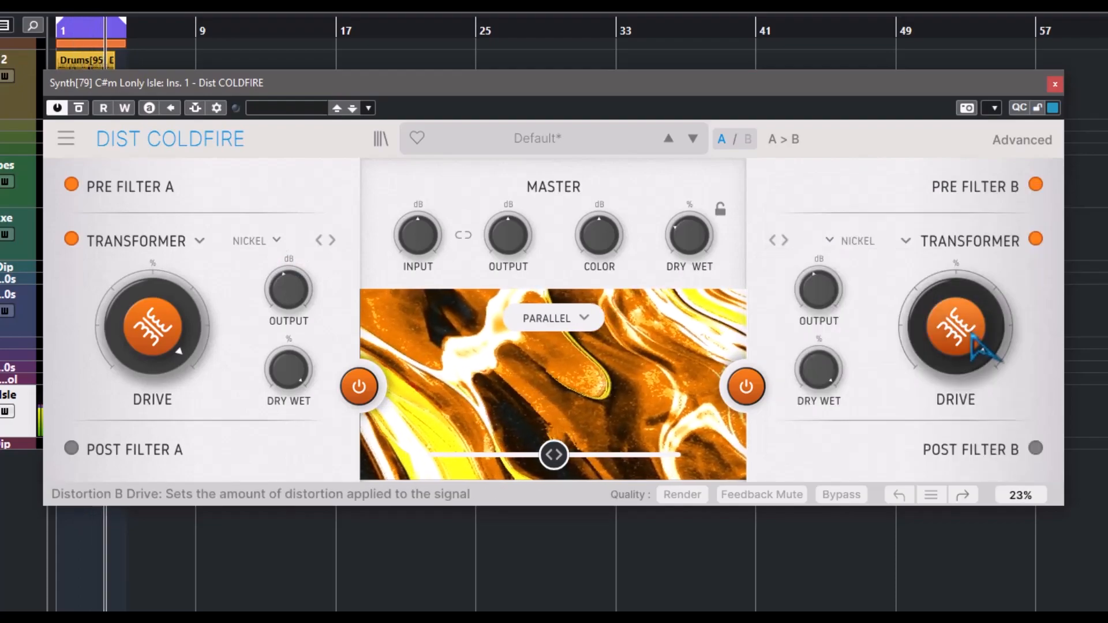
Step: Return the type of Transformers B and A to Iron
{"action": "left_click", "coordinate": [829, 242]}
{"action": "left_click", "coordinate": [852, 343]}
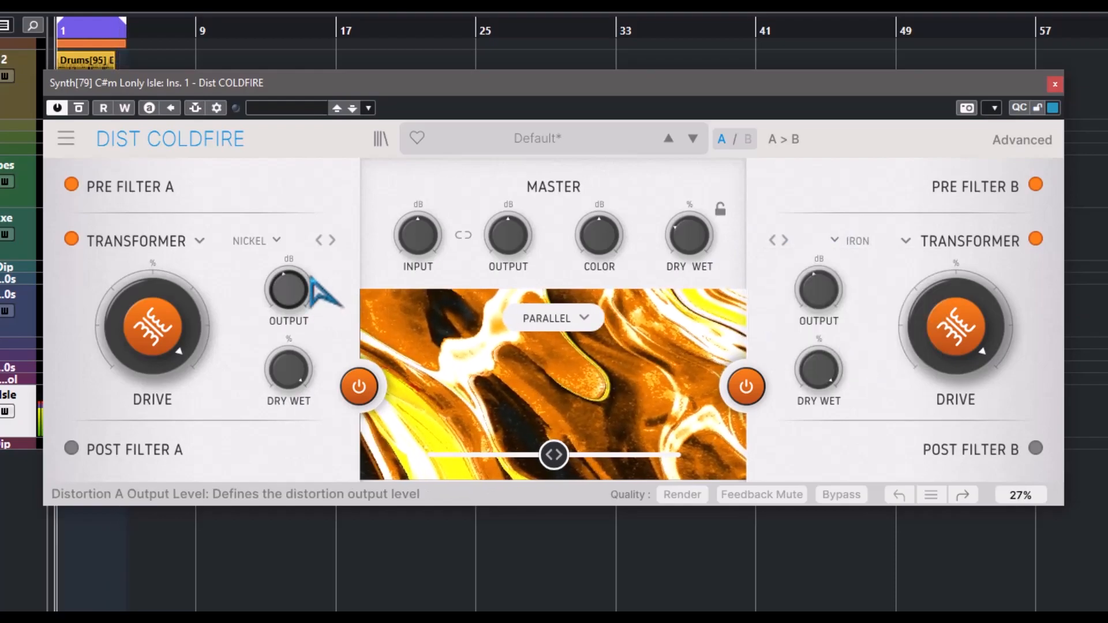
{"action": "left_click", "coordinate": [275, 242]}
{"action": "left_click", "coordinate": [281, 342]}
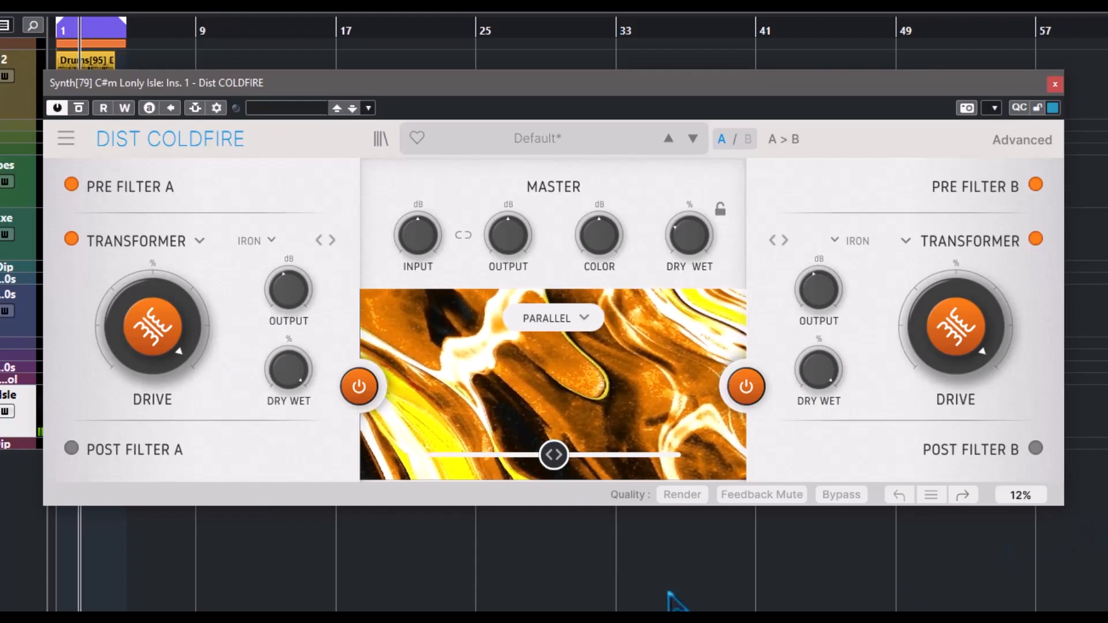
Step: Change distortion A to Force and apply the same distortion to slot B
{"action": "left_click", "coordinate": [197, 240]}
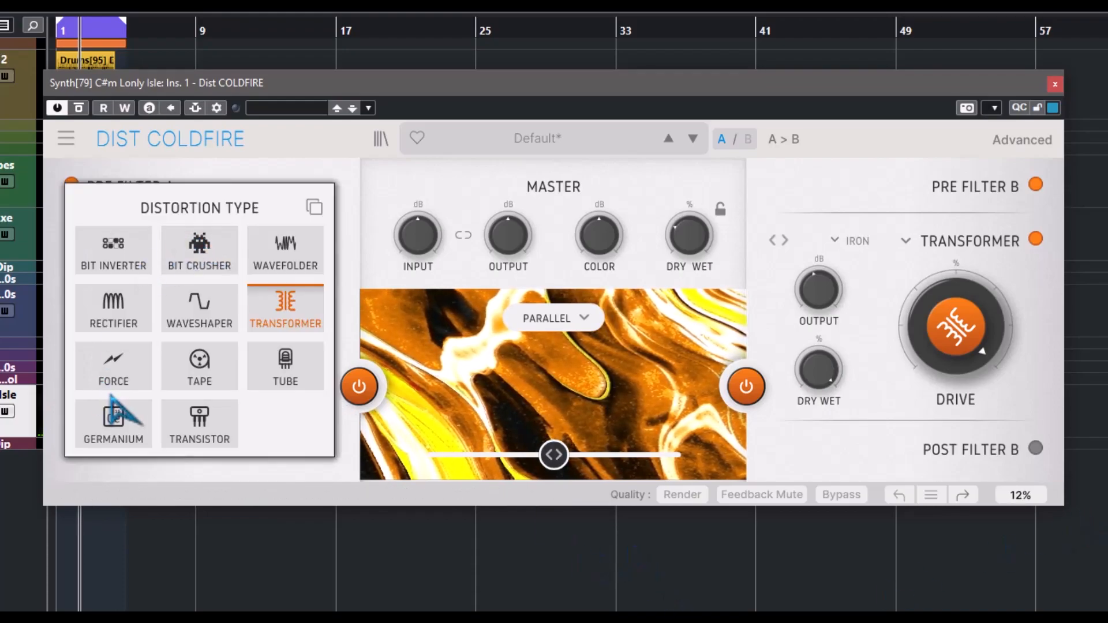
{"action": "left_click", "coordinate": [109, 365]}
{"action": "left_click", "coordinate": [314, 207]}
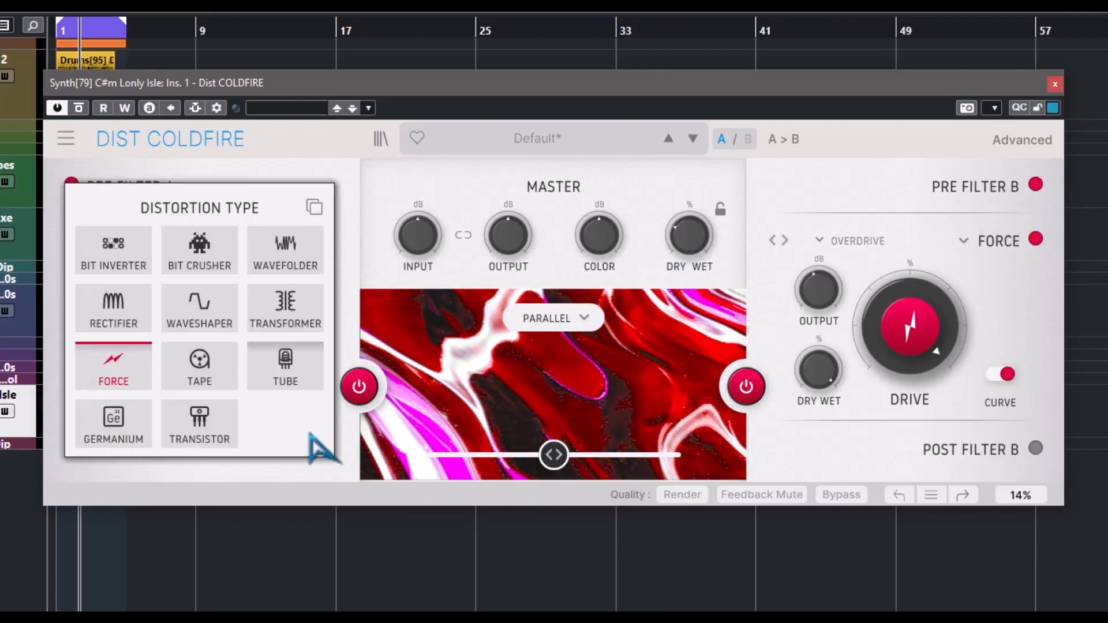
{"action": "left_click", "coordinate": [296, 476]}
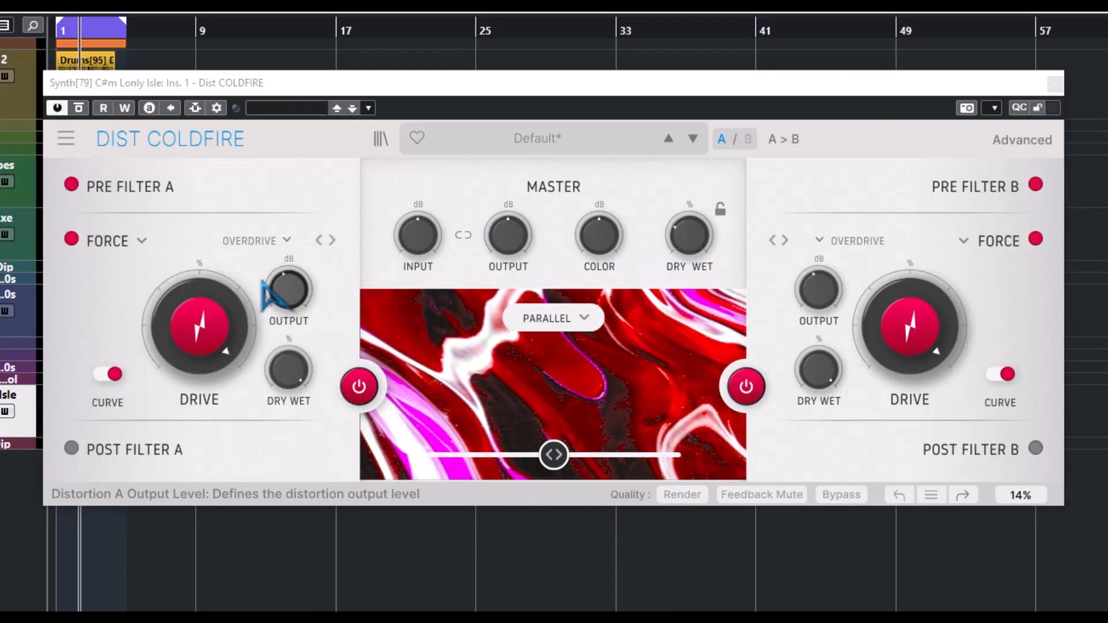
Step: Examine Force A's controls, including the Curve switch, and its list of available types
{"action": "mouse_move", "coordinate": [278, 292]}
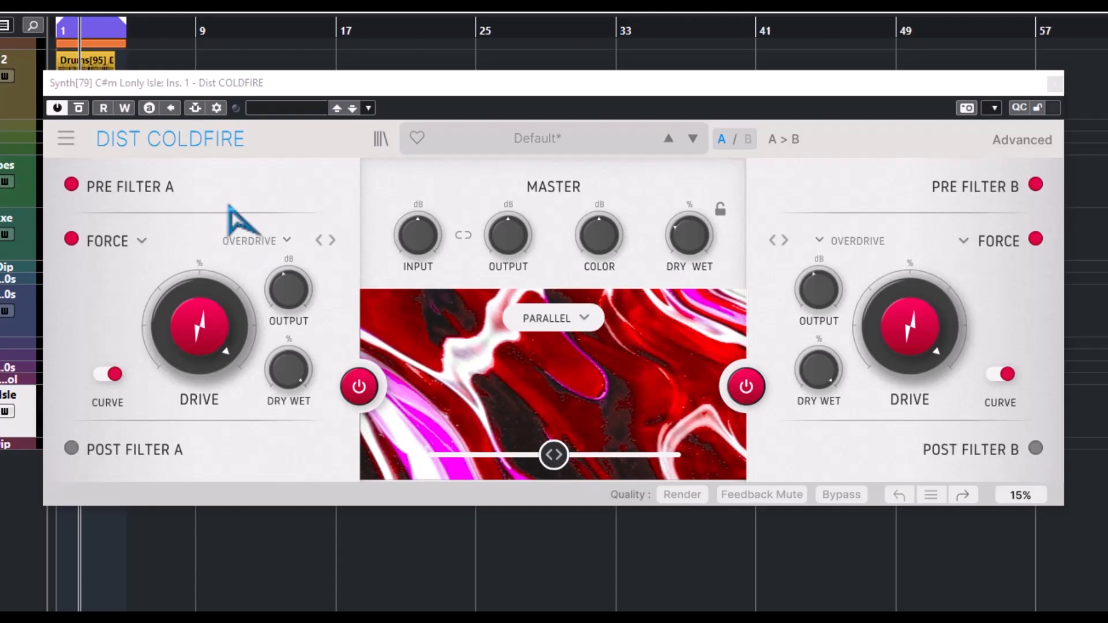
{"action": "mouse_move", "coordinate": [490, 375]}
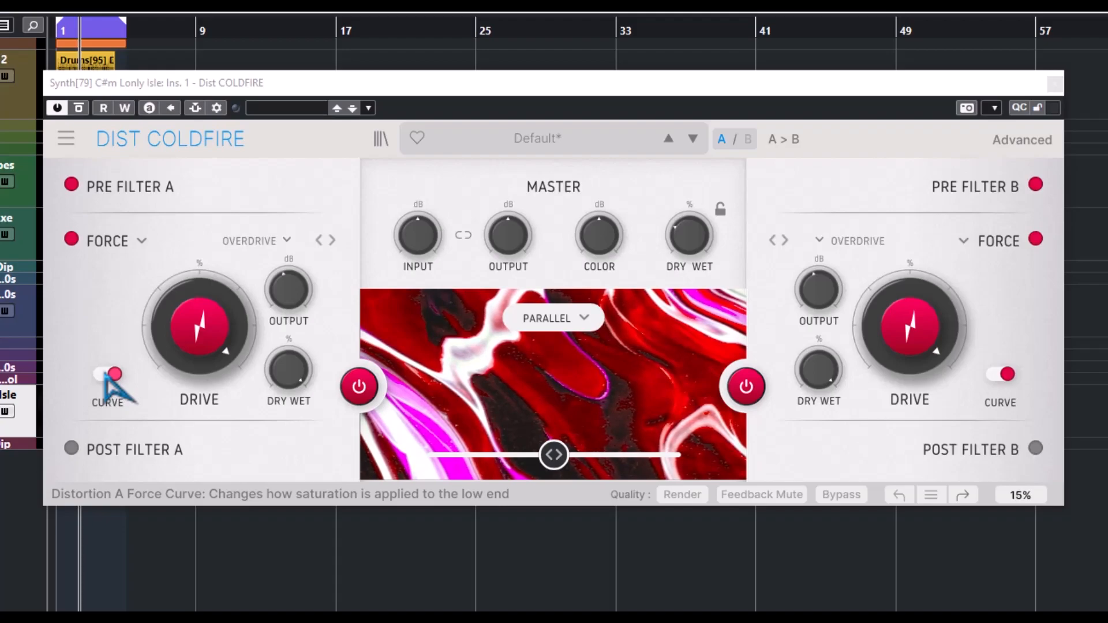
{"action": "left_click", "coordinate": [286, 245]}
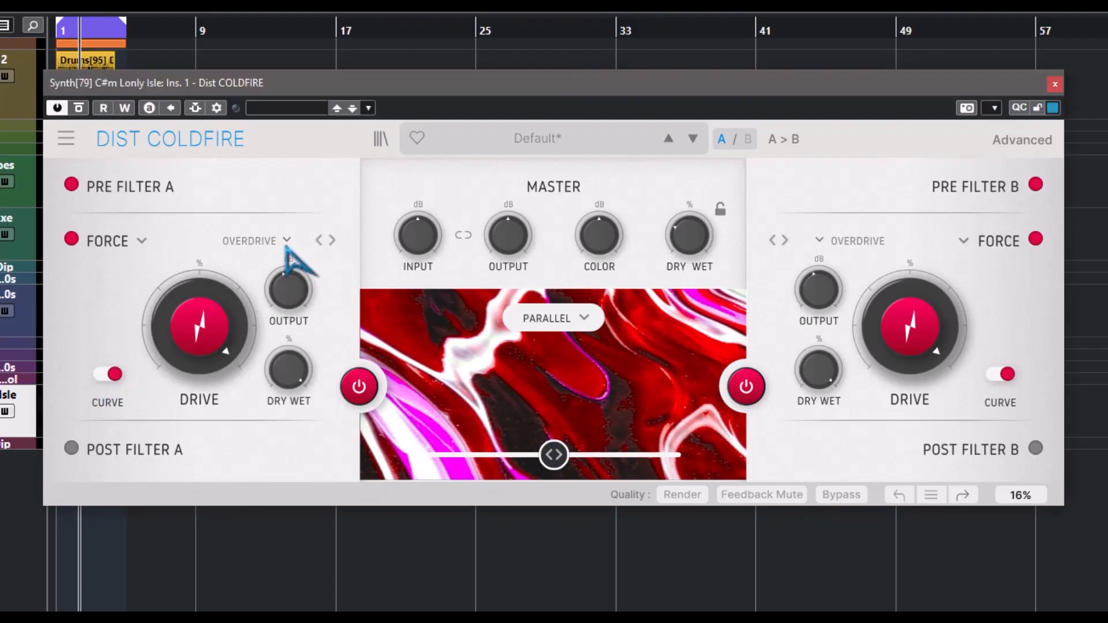
{"action": "left_click", "coordinate": [287, 244]}
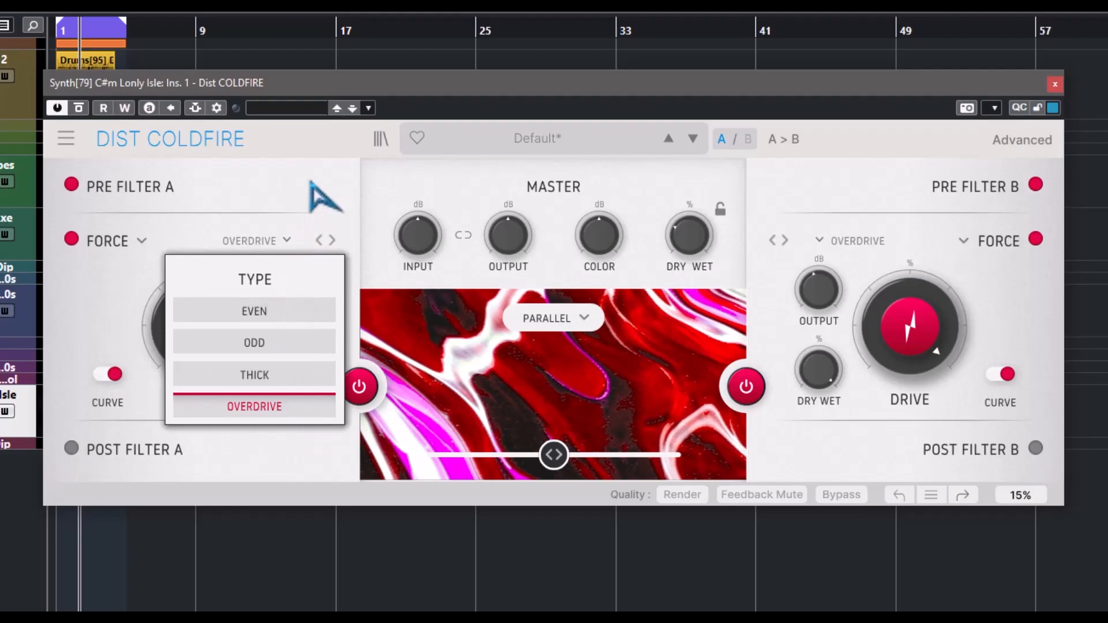
{"action": "left_click", "coordinate": [311, 181]}
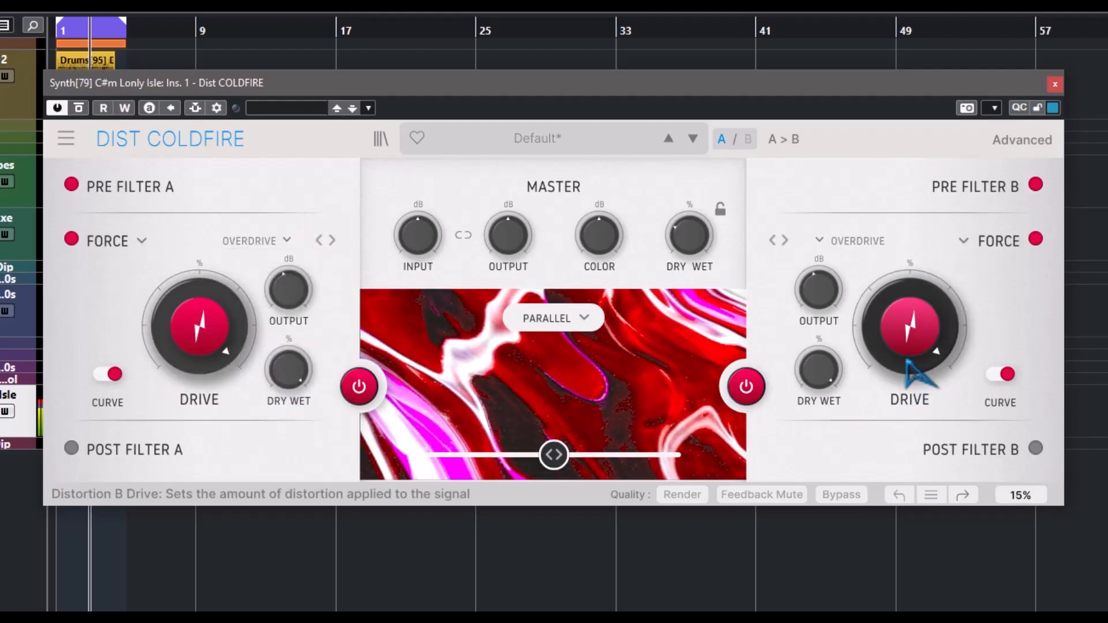
Step: Set the type of Force A and Force B to Thick
{"action": "left_click", "coordinate": [288, 243]}
{"action": "left_click", "coordinate": [270, 364]}
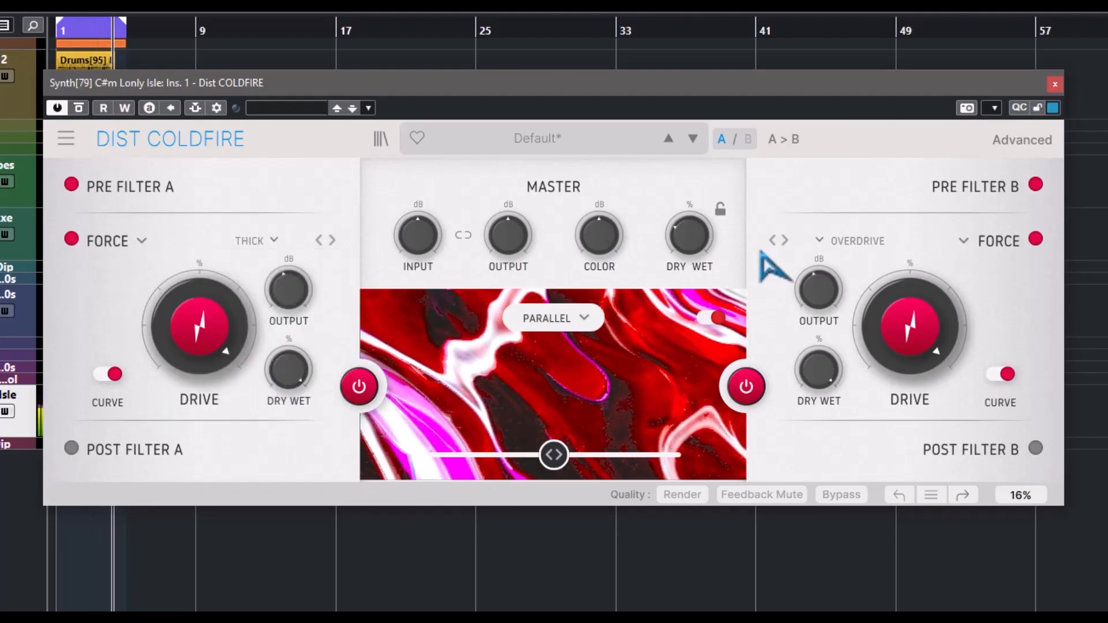
{"action": "left_click", "coordinate": [824, 237]}
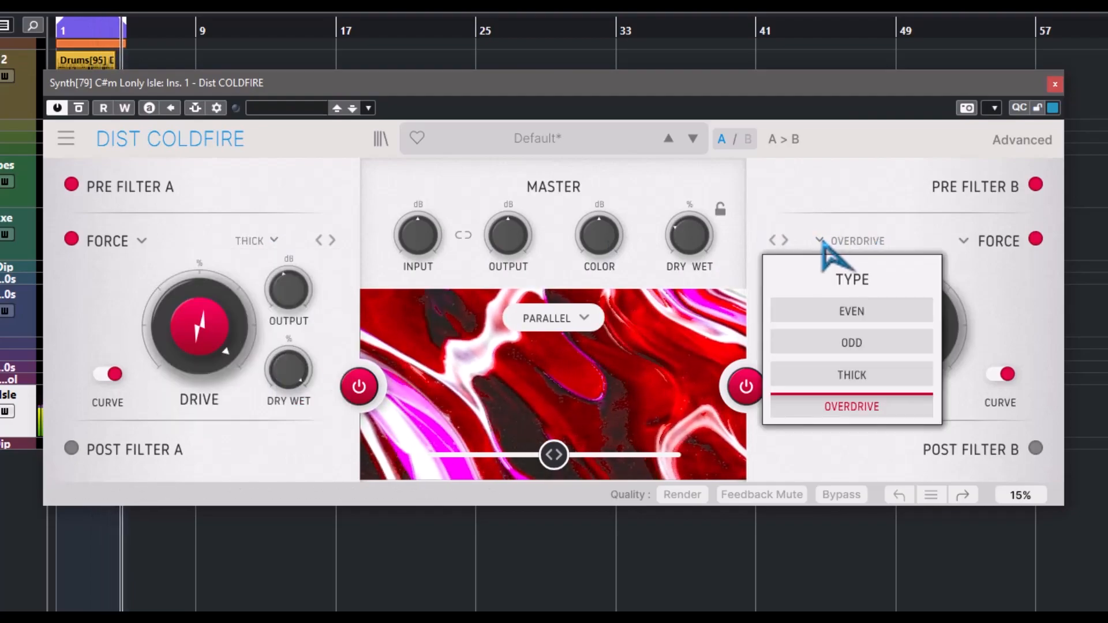
{"action": "left_click", "coordinate": [847, 374]}
Step: Switch the type of Force B and Force A to Odd
{"action": "left_click", "coordinate": [849, 242]}
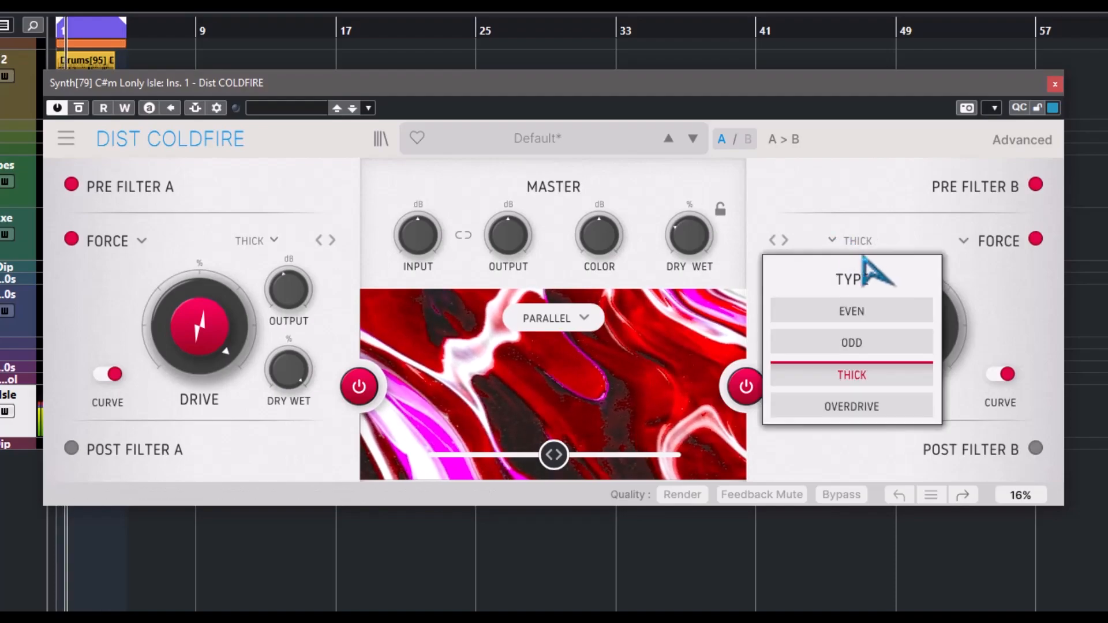
{"action": "left_click", "coordinate": [879, 346]}
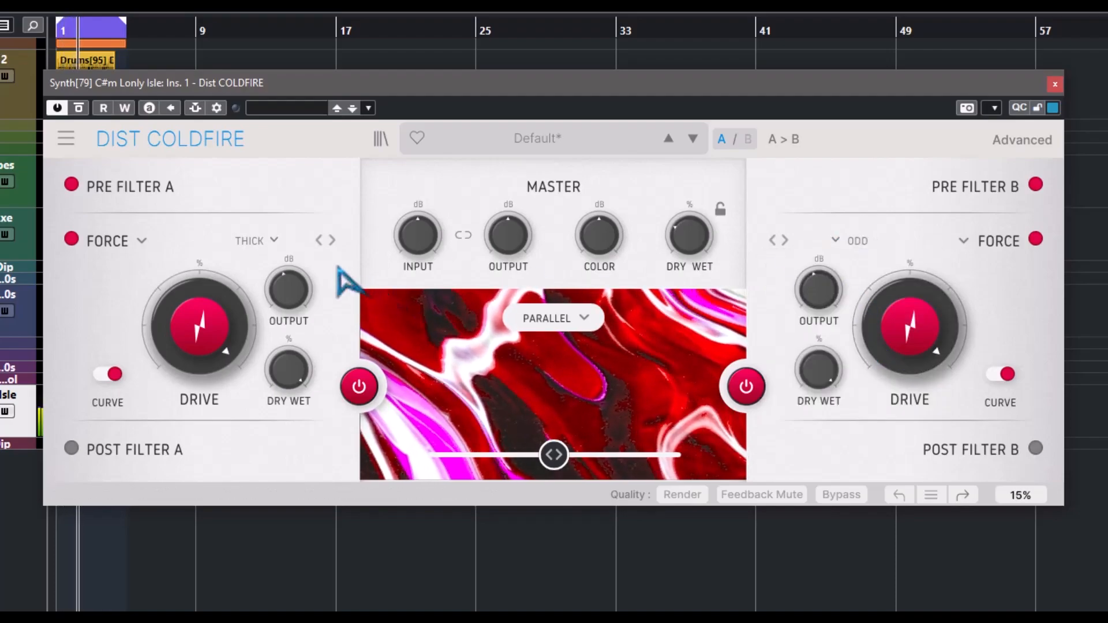
{"action": "left_click", "coordinate": [273, 243]}
{"action": "left_click", "coordinate": [252, 337]}
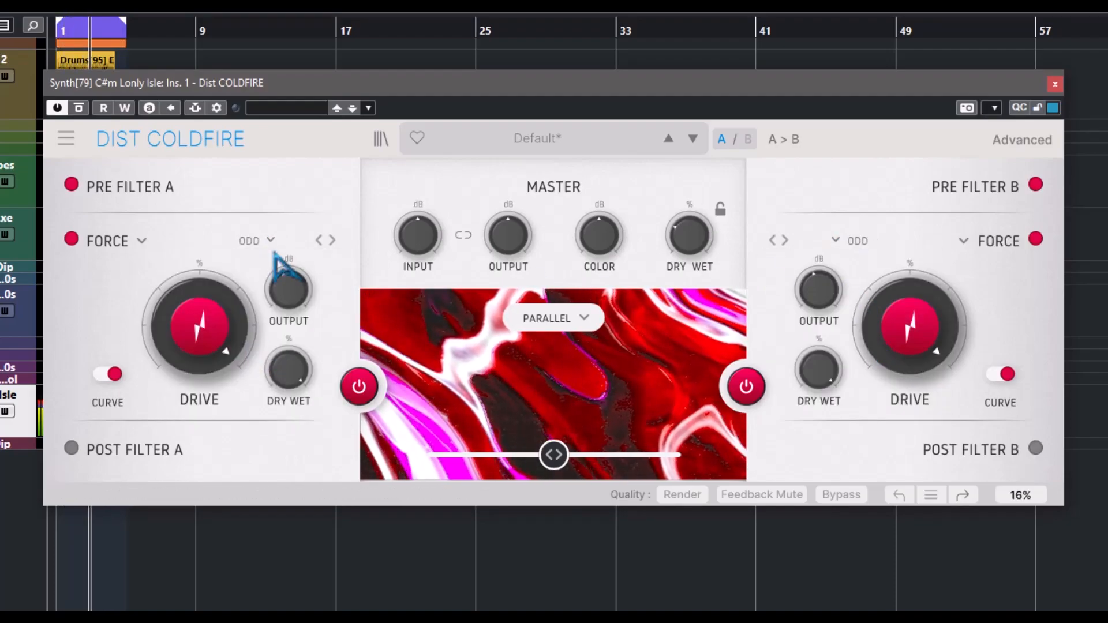
Step: Change the type of Force A and Force B to Even
{"action": "left_click", "coordinate": [271, 242]}
{"action": "left_click", "coordinate": [260, 309]}
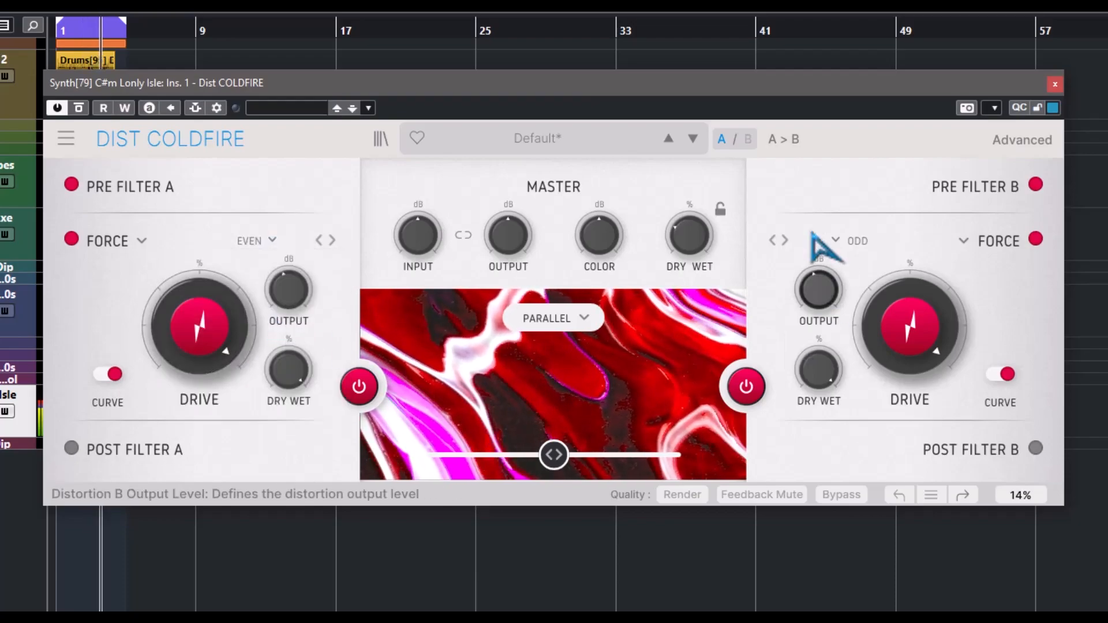
{"action": "left_click", "coordinate": [840, 245]}
{"action": "left_click", "coordinate": [851, 311]}
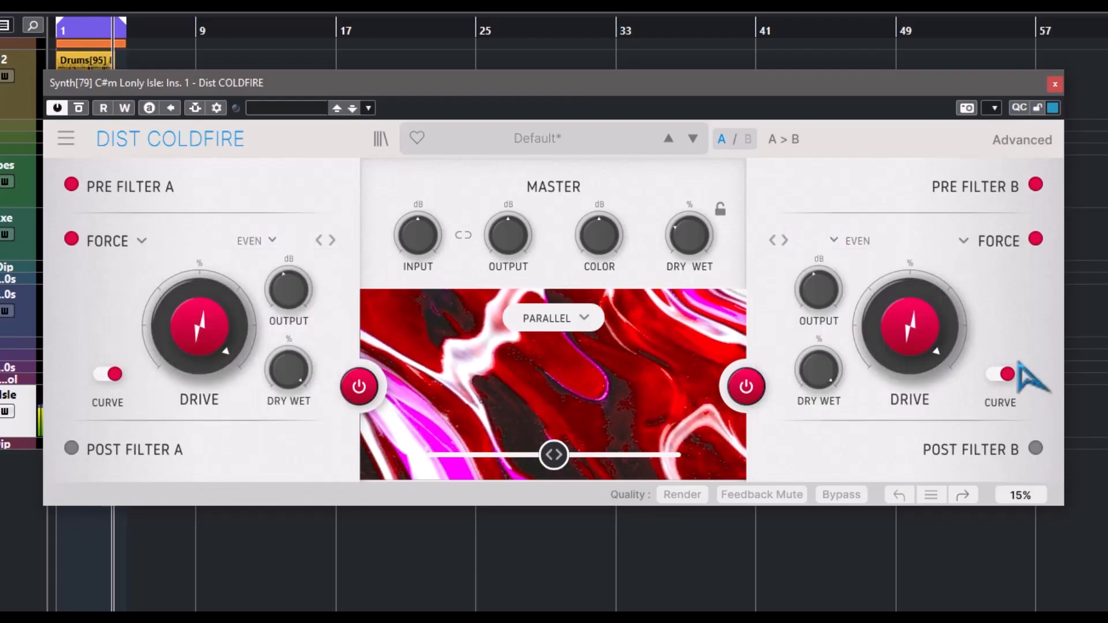
Step: Turn off the Curve switch on Force B and A, and set both types back to Overdrive
{"action": "left_click", "coordinate": [1004, 375]}
{"action": "left_click", "coordinate": [108, 374]}
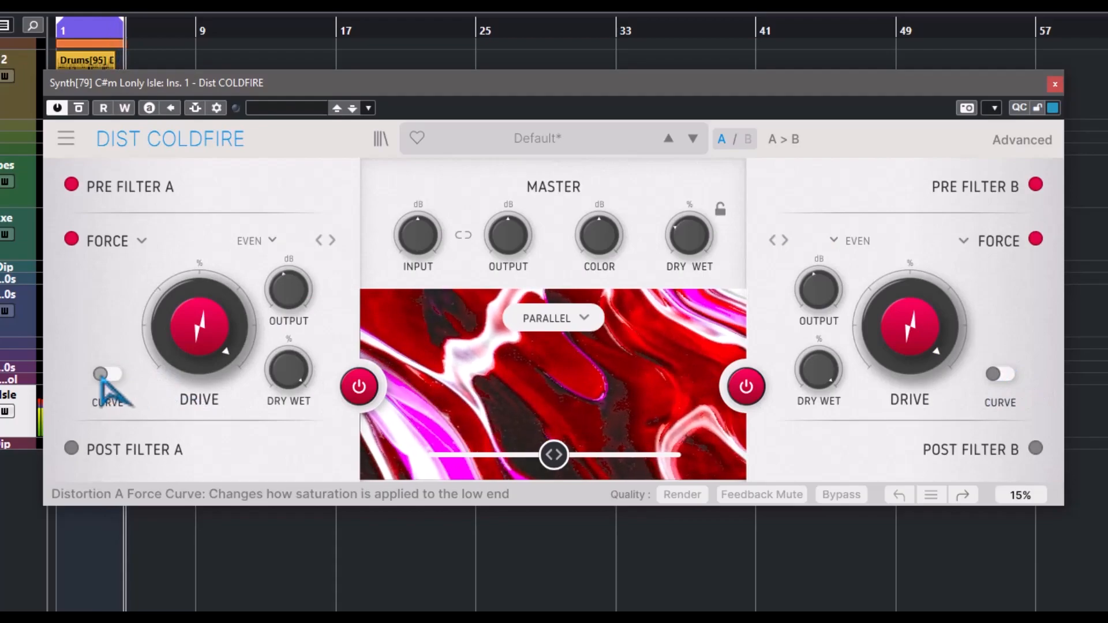
{"action": "left_click", "coordinate": [271, 241]}
{"action": "left_click", "coordinate": [262, 406]}
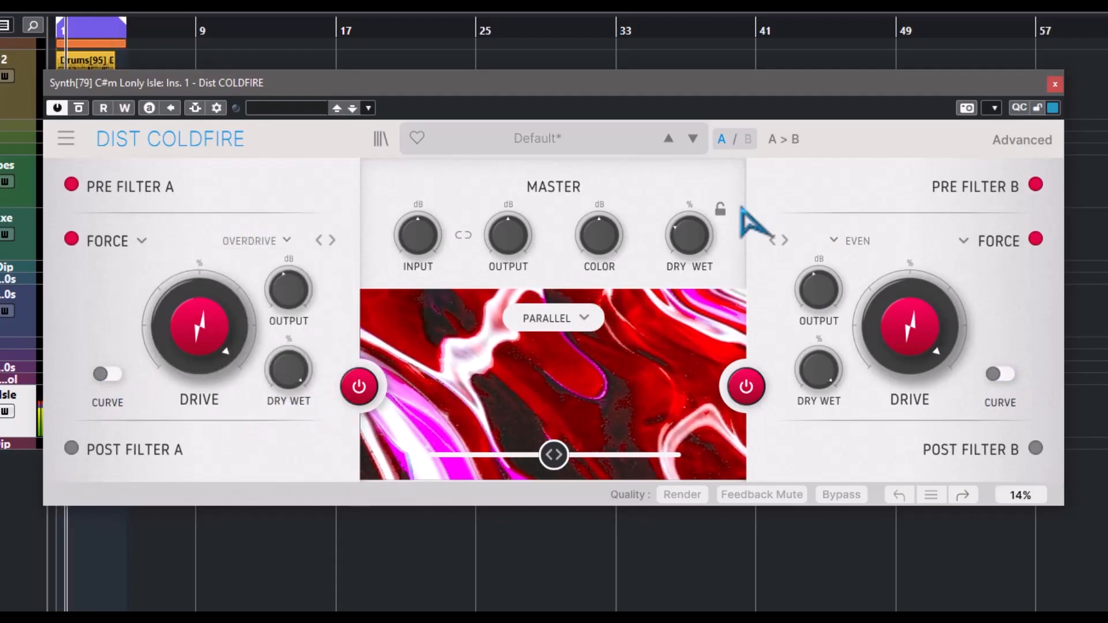
{"action": "left_click", "coordinate": [850, 241]}
{"action": "left_click", "coordinate": [863, 407]}
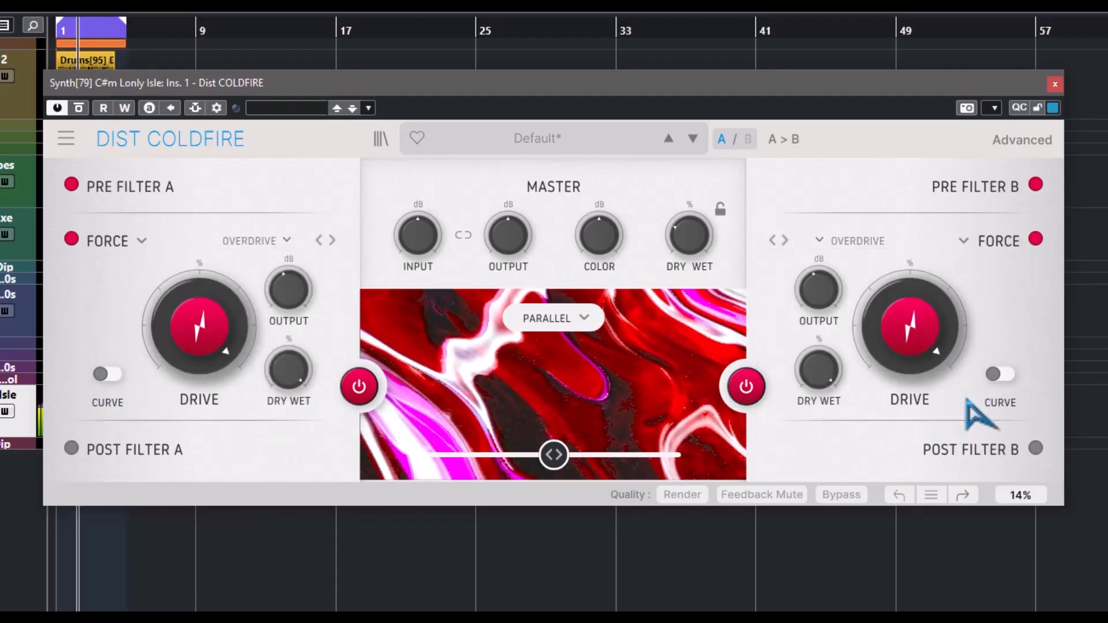
Step: Turn the Curve switches of Force B and A on and back off
{"action": "left_click", "coordinate": [1004, 375]}
{"action": "left_click", "coordinate": [108, 374]}
{"action": "left_click", "coordinate": [107, 374]}
{"action": "left_click", "coordinate": [1005, 375]}
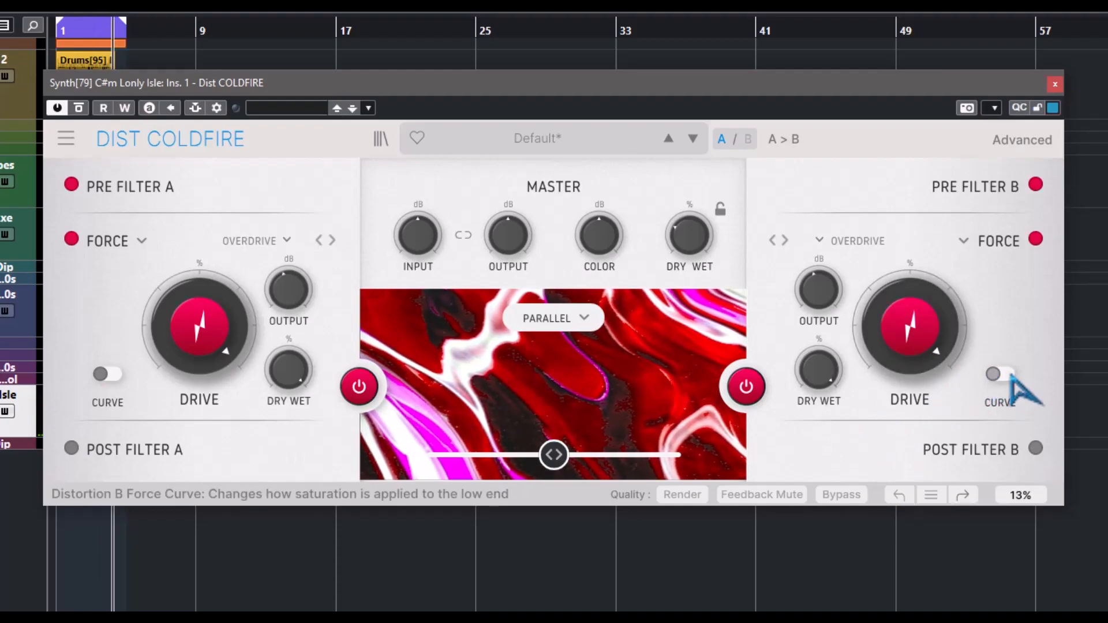
Step: Change distortion A to Tape and copy it to slot B
{"action": "left_click", "coordinate": [134, 242]}
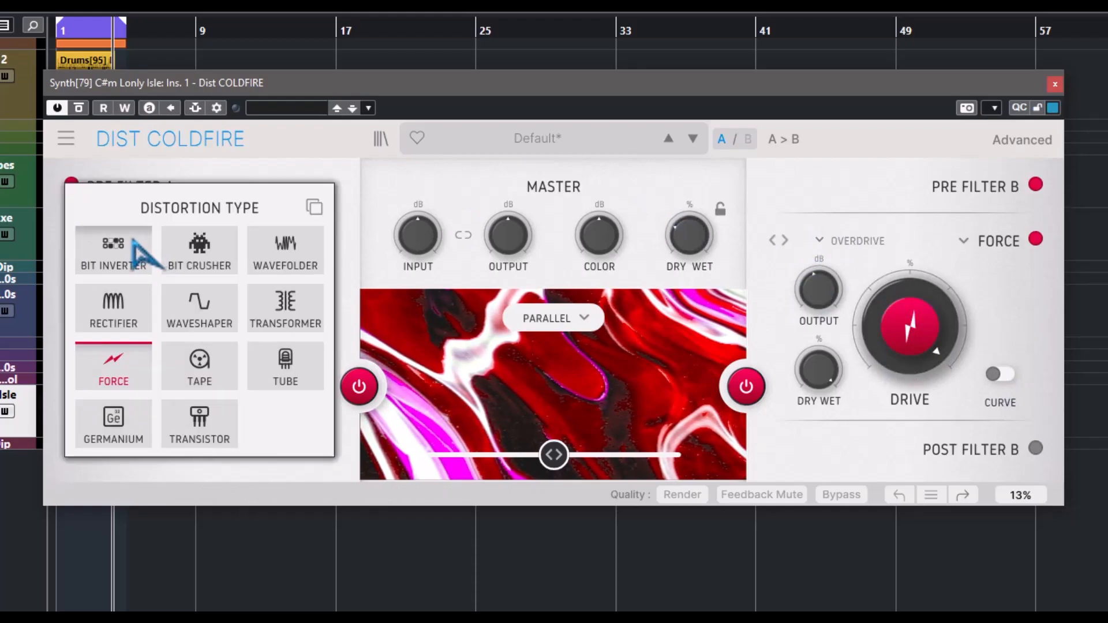
{"action": "left_click", "coordinate": [215, 372]}
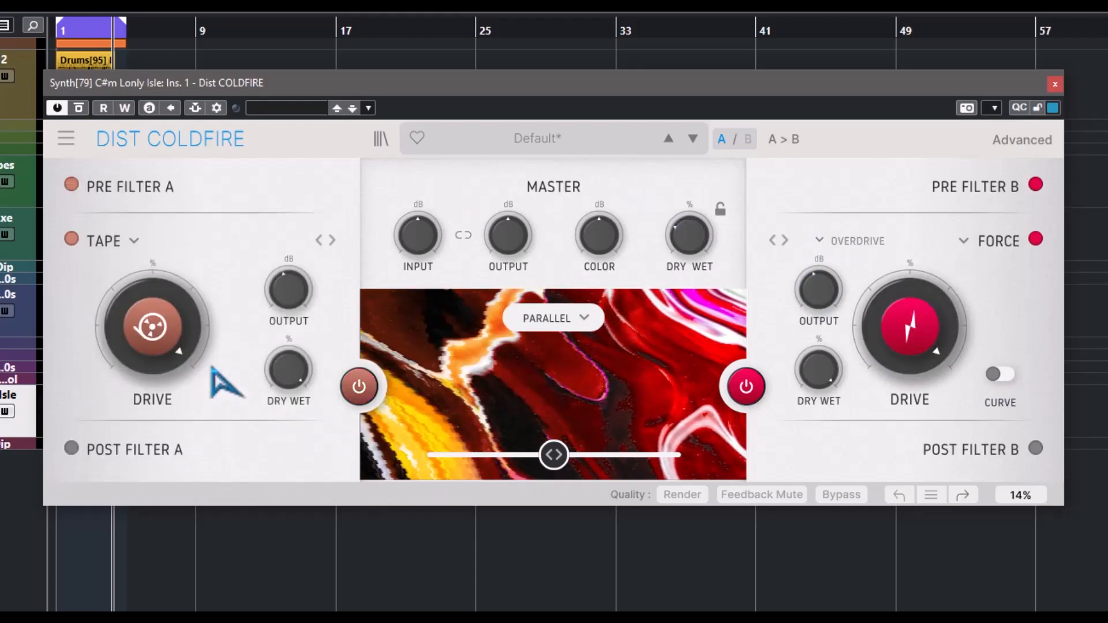
{"action": "left_click", "coordinate": [145, 238]}
{"action": "left_click", "coordinate": [314, 206]}
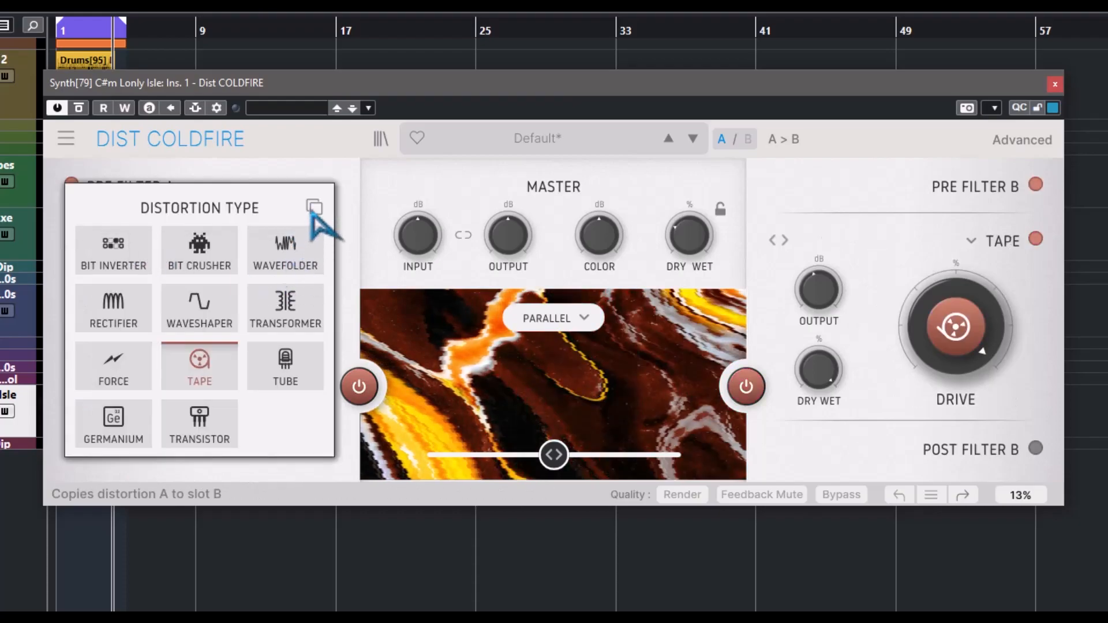
{"action": "left_click", "coordinate": [303, 482]}
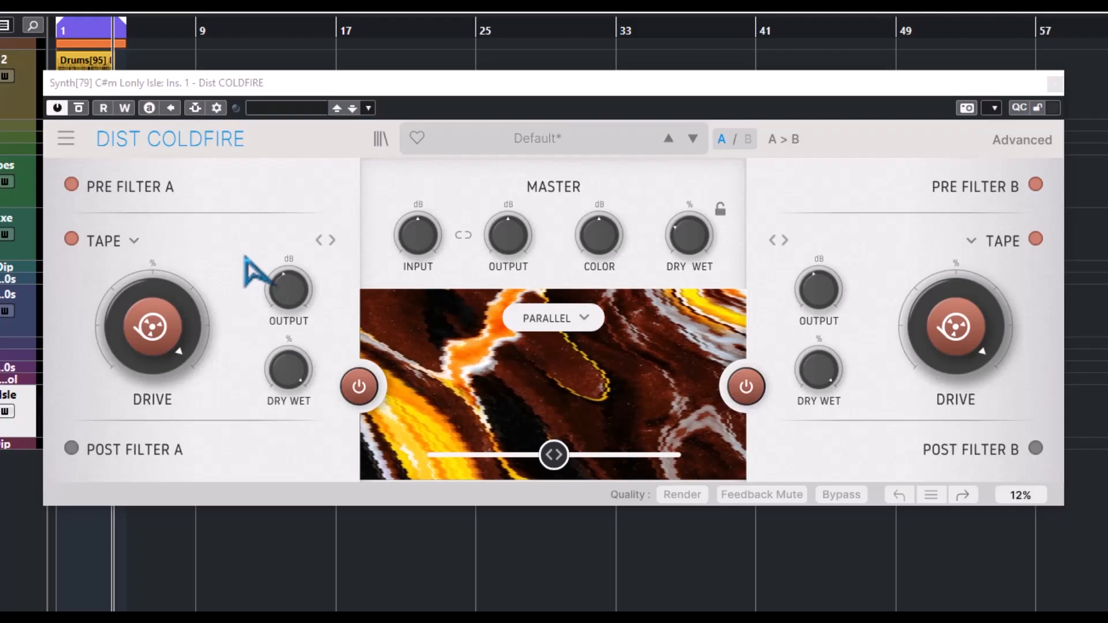
Step: Examine the Drive, Output and Dry/Wet controls of Tape A
{"action": "mouse_move", "coordinate": [199, 309]}
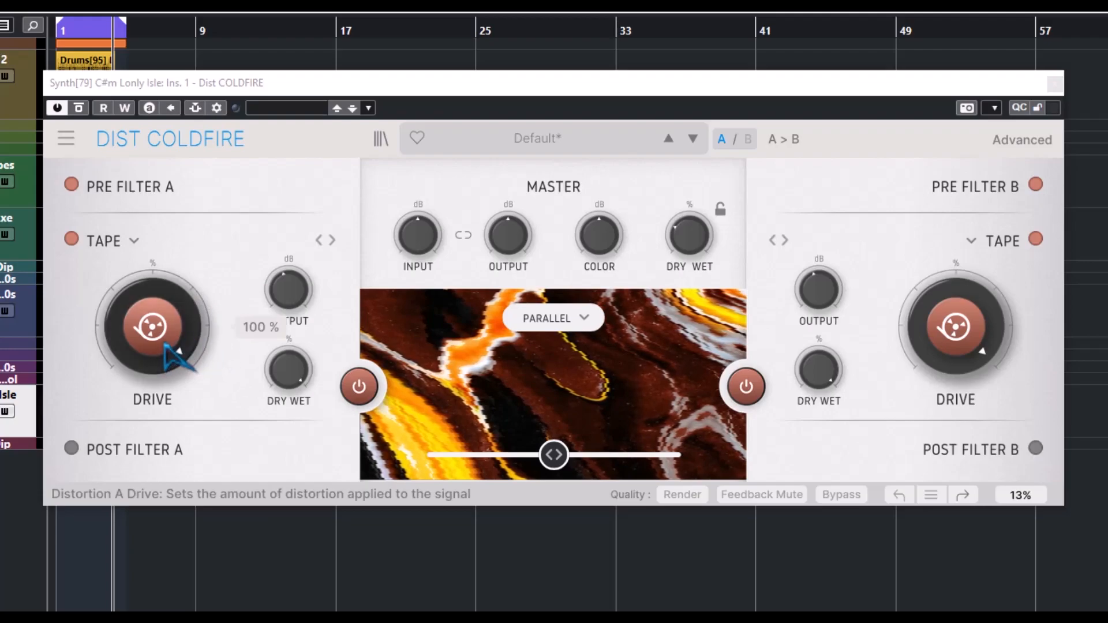
{"action": "mouse_move", "coordinate": [164, 343]}
{"action": "left_mouse_down"}
{"action": "mouse_move", "coordinate": [164, 450]}
{"action": "mouse_move", "coordinate": [165, 342]}
{"action": "left_mouse_up"}
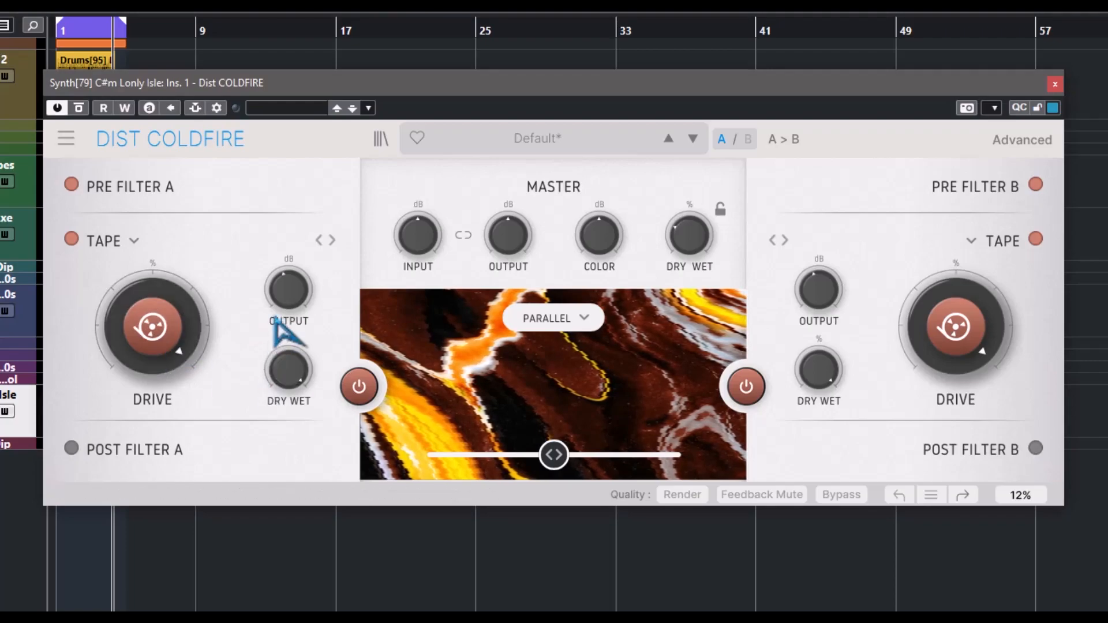
{"action": "mouse_move", "coordinate": [291, 279]}
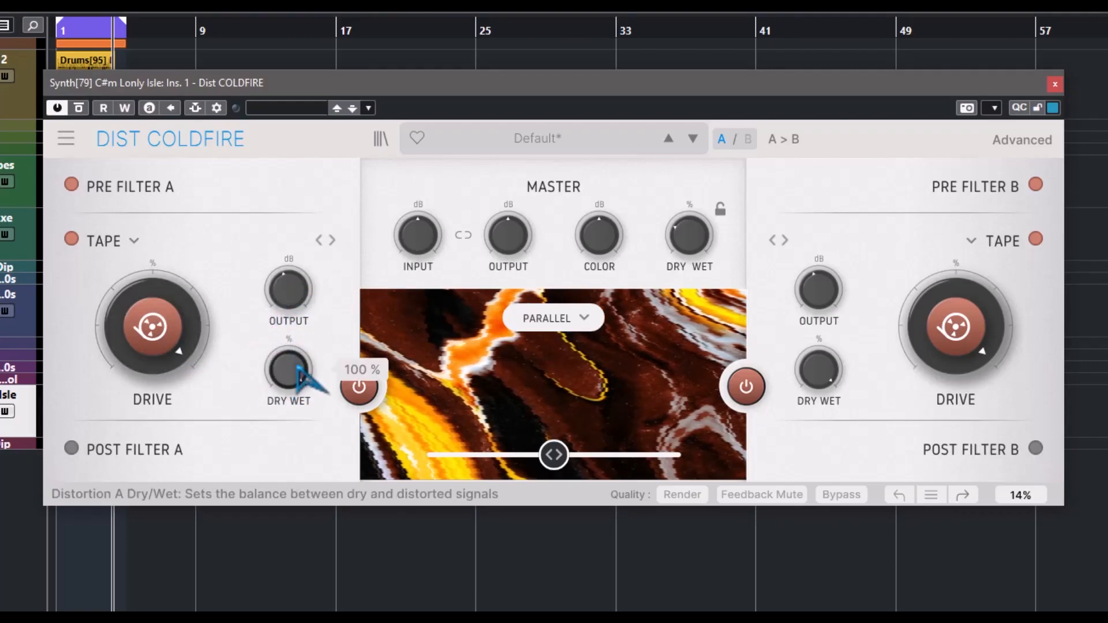
{"action": "mouse_move", "coordinate": [295, 367]}
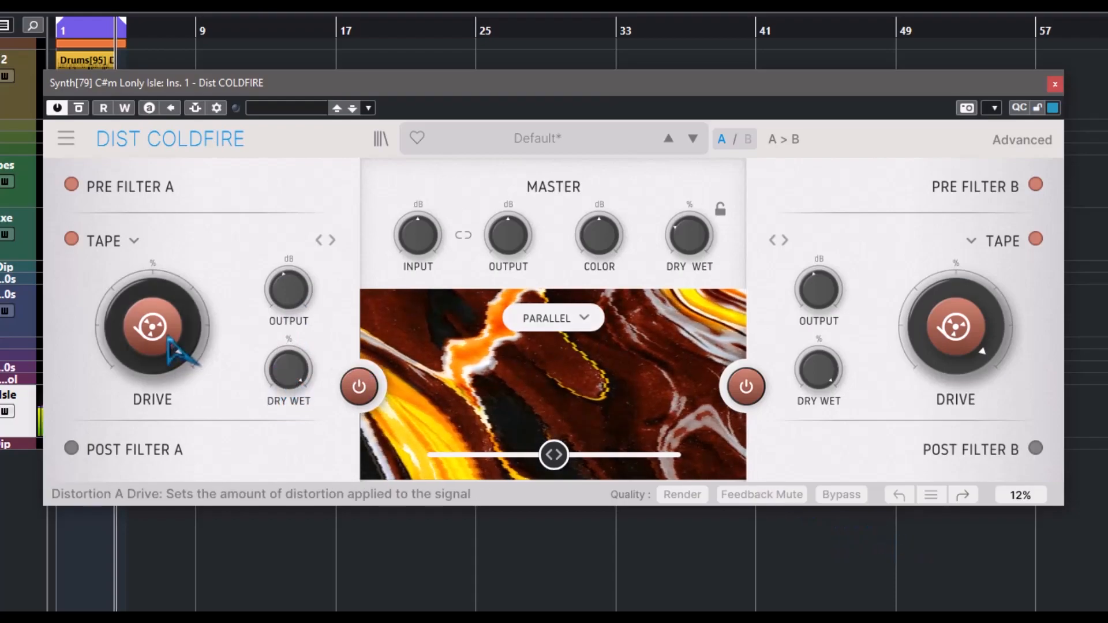
Step: Vary the Drive of Tape A and Tape B, returning both to 100 %
{"action": "left_click_drag", "start_coordinate": [178, 354], "coordinate": [178, 439]}
{"action": "mouse_move", "coordinate": [920, 284]}
{"action": "left_mouse_down"}
{"action": "mouse_move", "coordinate": [919, 357]}
{"action": "mouse_move", "coordinate": [920, 288]}
{"action": "left_mouse_up"}
{"action": "left_click_drag", "start_coordinate": [152, 326], "coordinate": [152, 257]}
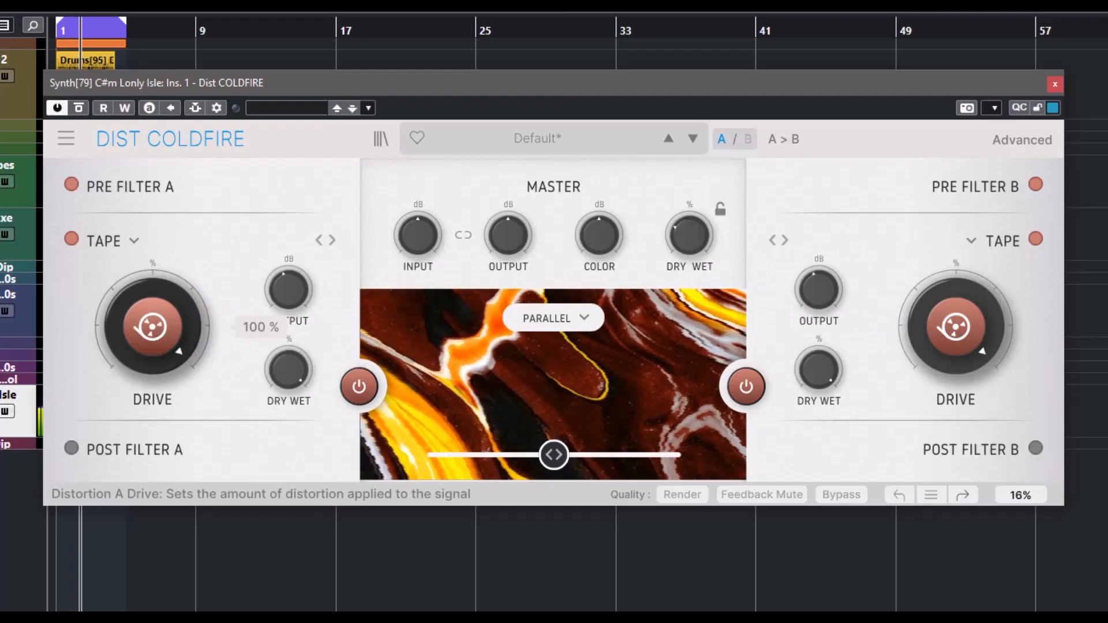
Step: Bypass and re-enable distortion slot B, and do the same for slot A
{"action": "left_click", "coordinate": [745, 386]}
{"action": "left_click", "coordinate": [745, 387]}
{"action": "left_click", "coordinate": [359, 387]}
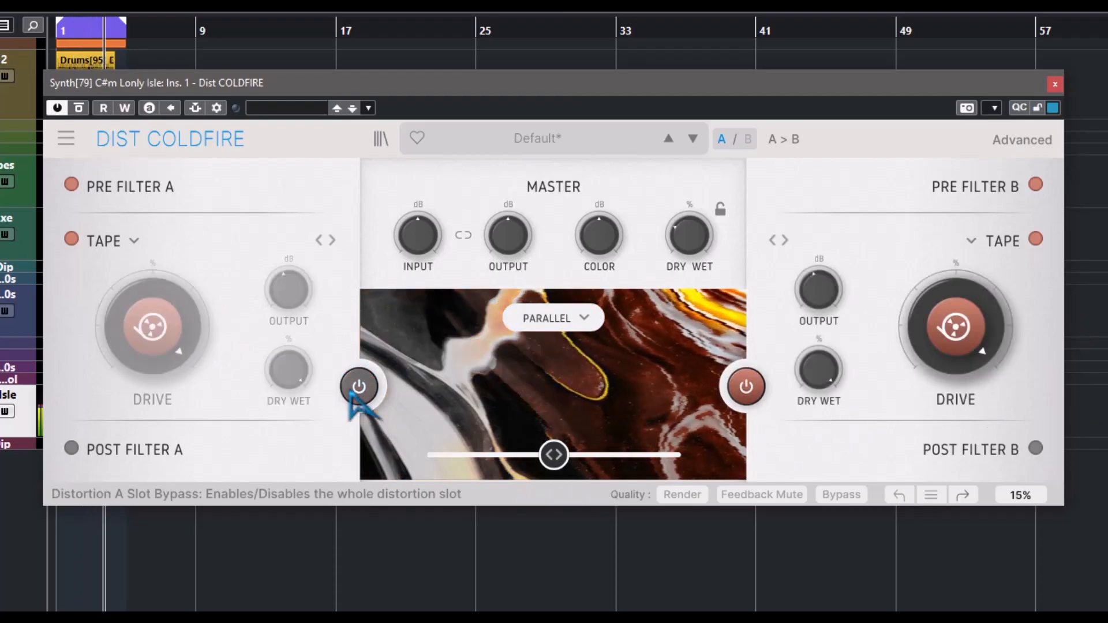
{"action": "left_click", "coordinate": [359, 386]}
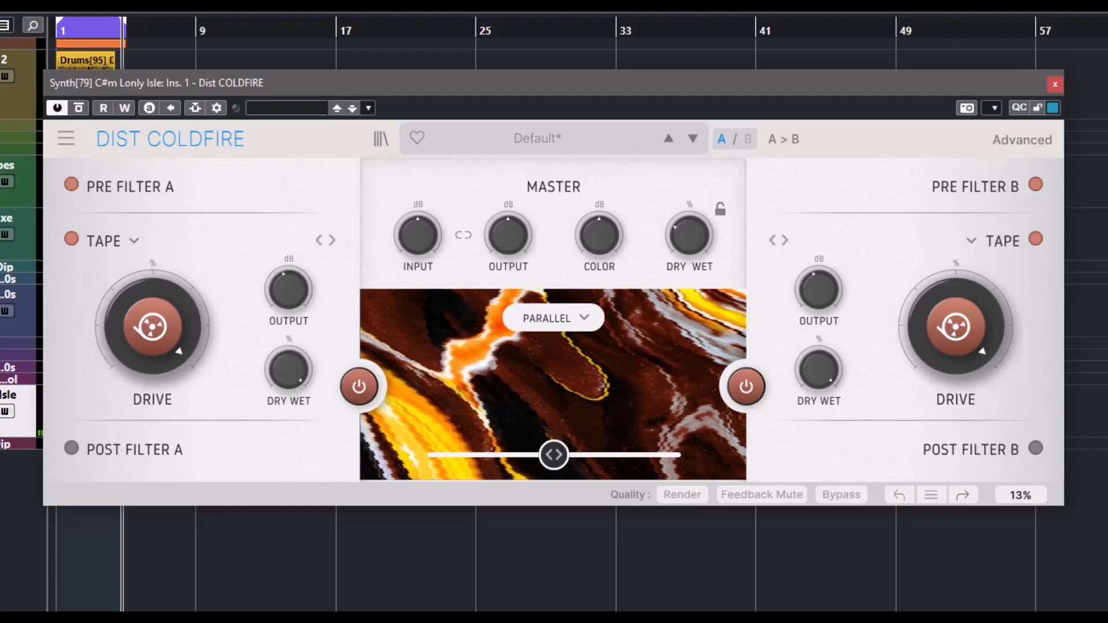
Step: Change distortion A to Tube and copy it to slot B
{"action": "left_click", "coordinate": [133, 241]}
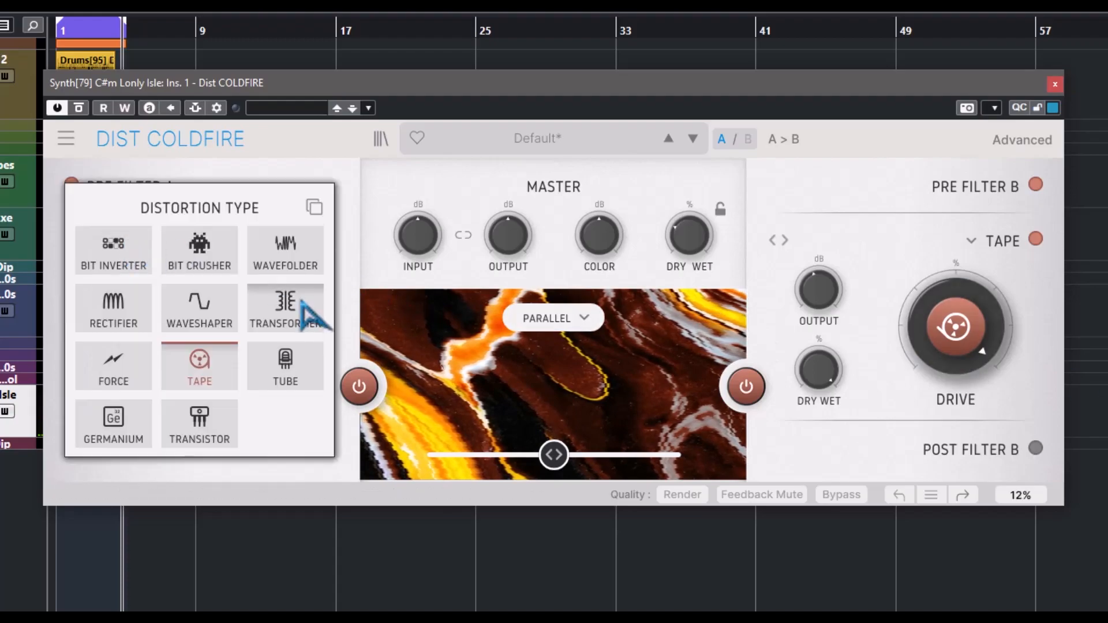
{"action": "left_click", "coordinate": [280, 375]}
{"action": "left_click", "coordinate": [139, 240]}
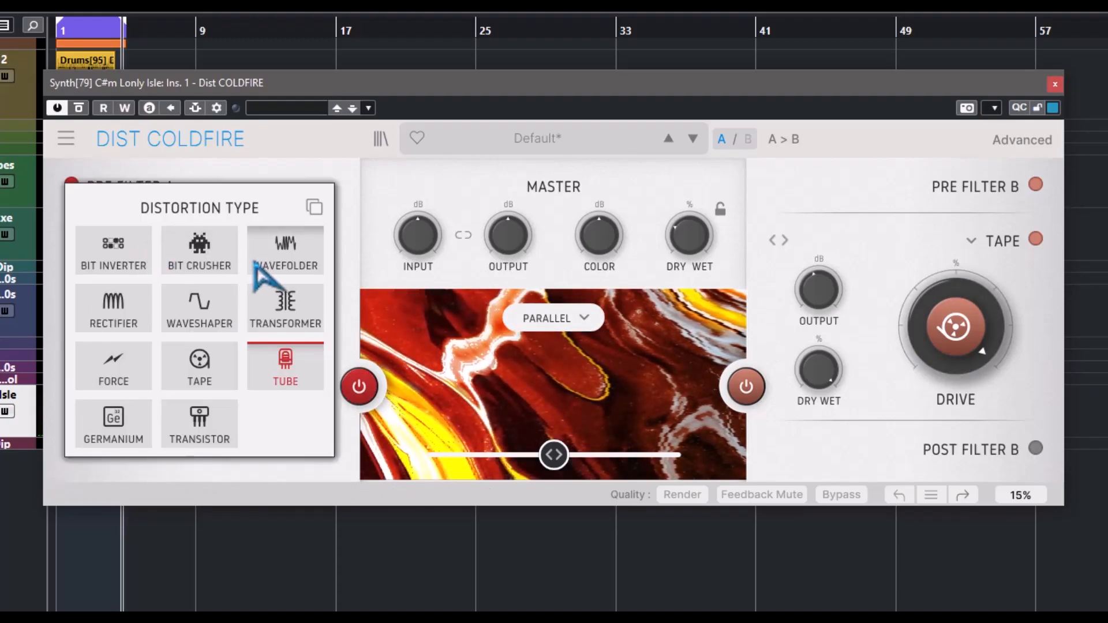
{"action": "left_click", "coordinate": [315, 209]}
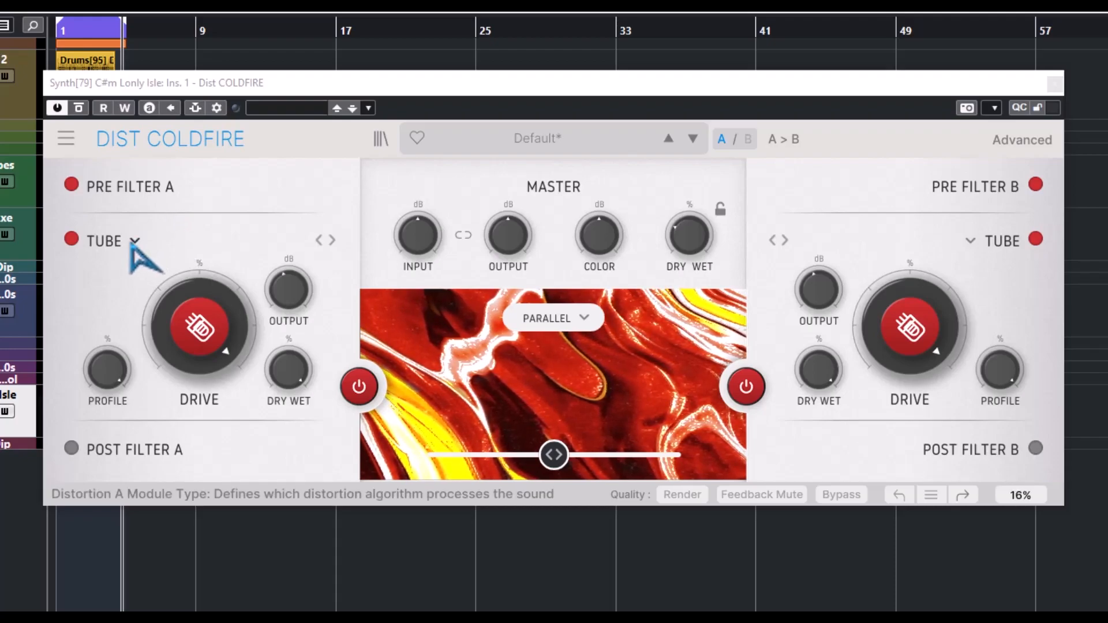
Step: Examine the Drive, Dry/Wet and Profile controls of Tube A
{"action": "mouse_move", "coordinate": [197, 330]}
{"action": "left_click_drag", "start_coordinate": [198, 329], "coordinate": [197, 342]}
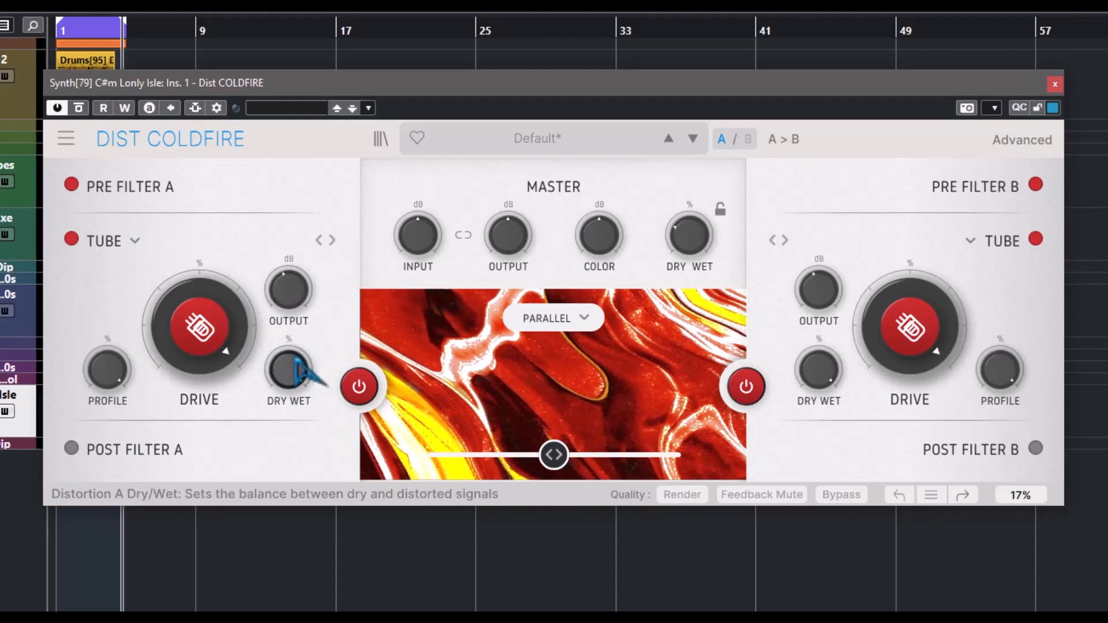
{"action": "mouse_move", "coordinate": [299, 376]}
{"action": "mouse_move", "coordinate": [117, 384]}
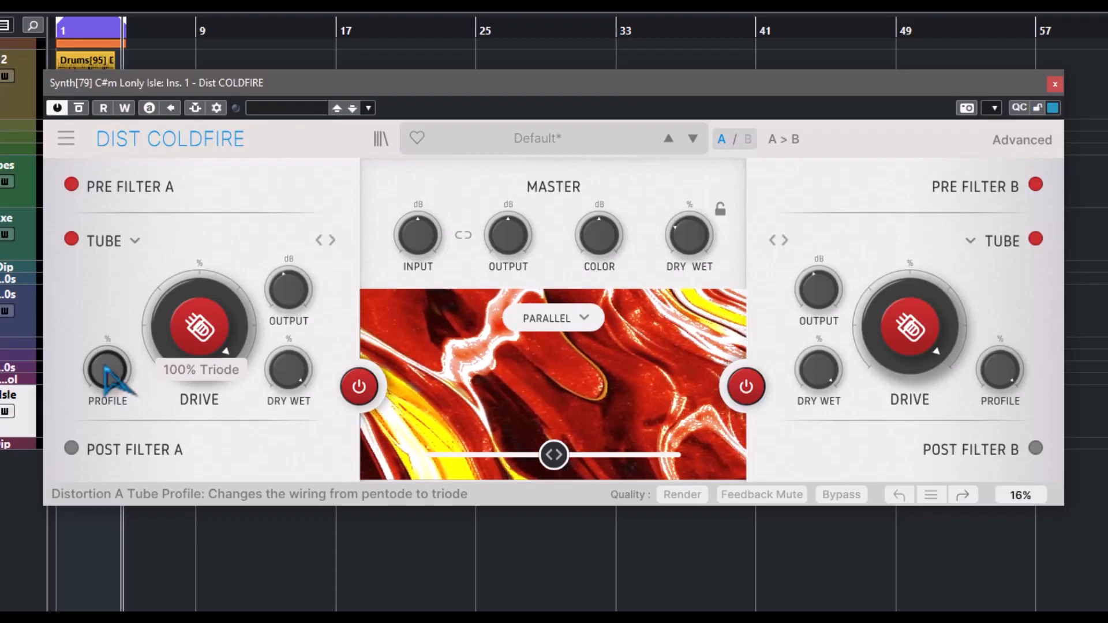
{"action": "mouse_move", "coordinate": [105, 369]}
{"action": "left_mouse_down"}
{"action": "mouse_move", "coordinate": [105, 254]}
{"action": "mouse_move", "coordinate": [105, 369]}
{"action": "left_mouse_up"}
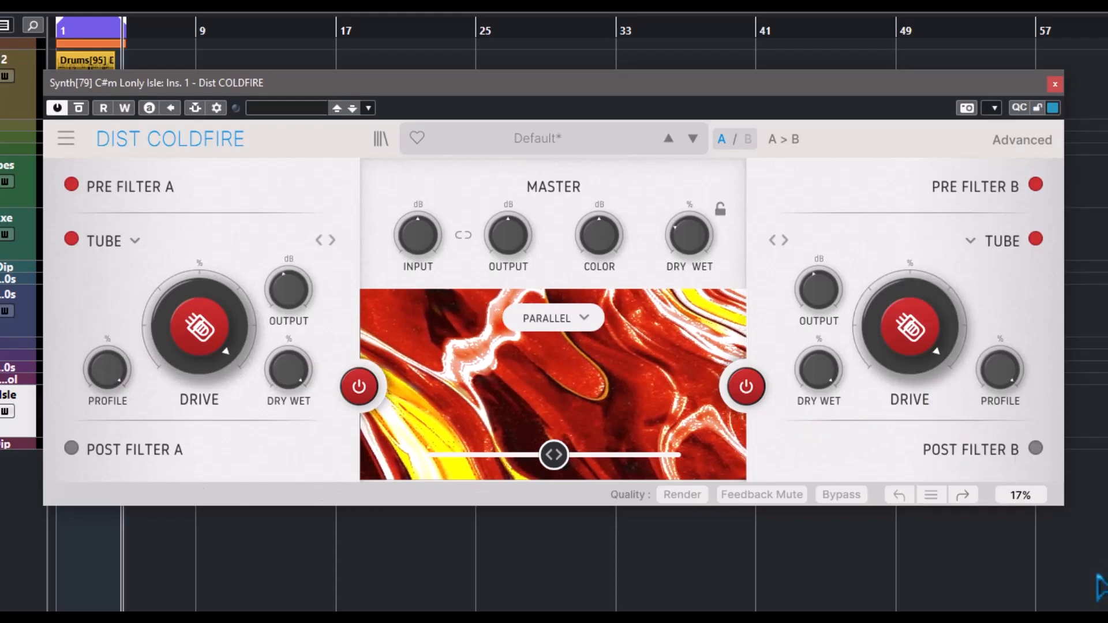
Step: Lower the Profile of Tubes A and B, return both to 100% Triode, and vary their Drive around 100 %
{"action": "left_click_drag", "start_coordinate": [107, 369], "coordinate": [107, 338]}
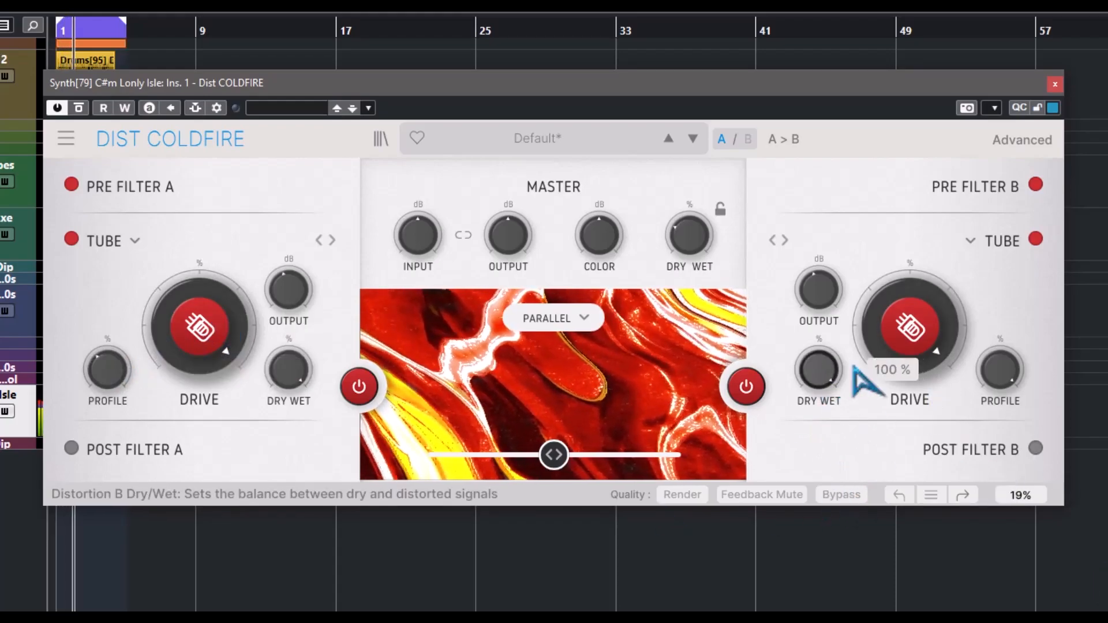
{"action": "mouse_move", "coordinate": [1005, 384]}
{"action": "left_mouse_down"}
{"action": "mouse_move", "coordinate": [1004, 344]}
{"action": "mouse_move", "coordinate": [1004, 398]}
{"action": "left_mouse_up"}
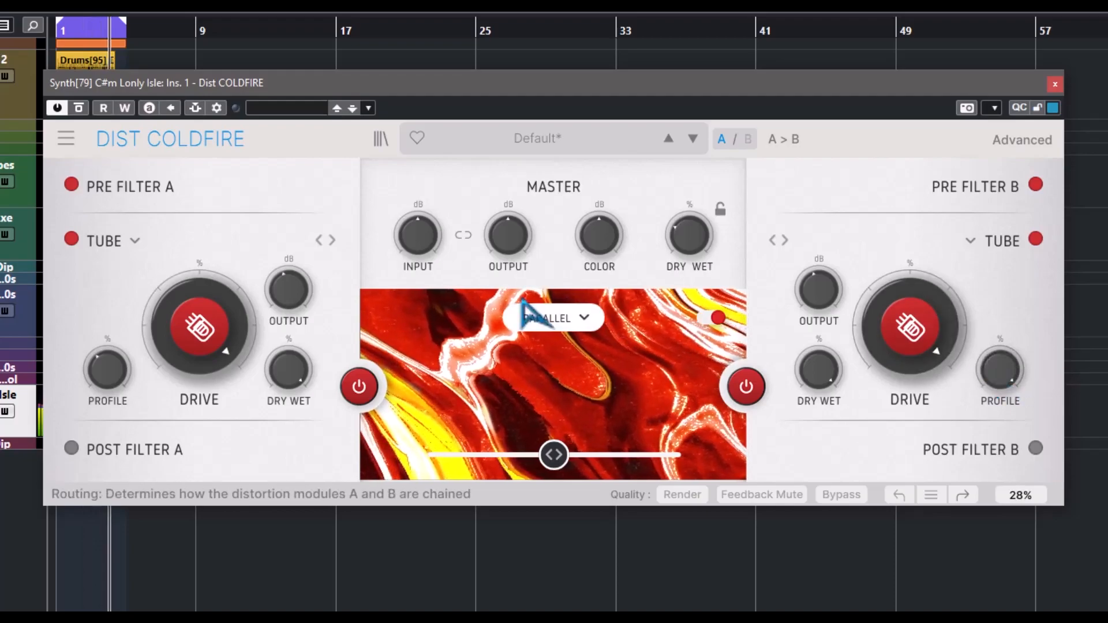
{"action": "left_click_drag", "start_coordinate": [107, 369], "coordinate": [107, 338]}
{"action": "mouse_move", "coordinate": [207, 335]}
{"action": "left_mouse_down"}
{"action": "mouse_move", "coordinate": [206, 444]}
{"action": "mouse_move", "coordinate": [206, 329]}
{"action": "left_mouse_up"}
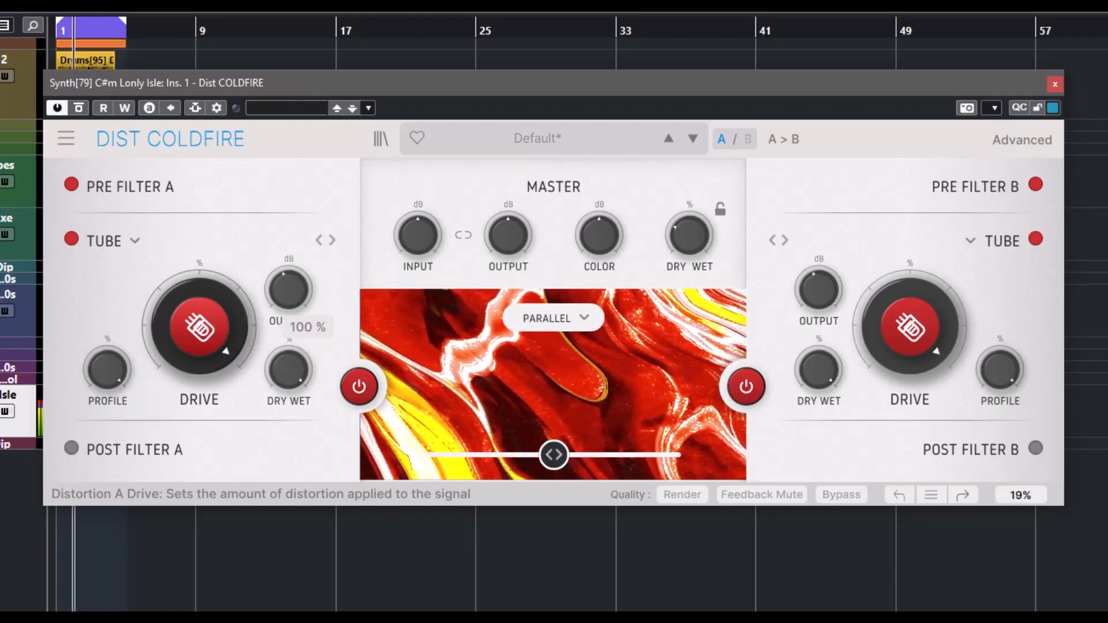
{"action": "mouse_move", "coordinate": [889, 380]}
{"action": "left_mouse_down"}
{"action": "mouse_move", "coordinate": [888, 496]}
{"action": "mouse_move", "coordinate": [888, 380]}
{"action": "left_mouse_up"}
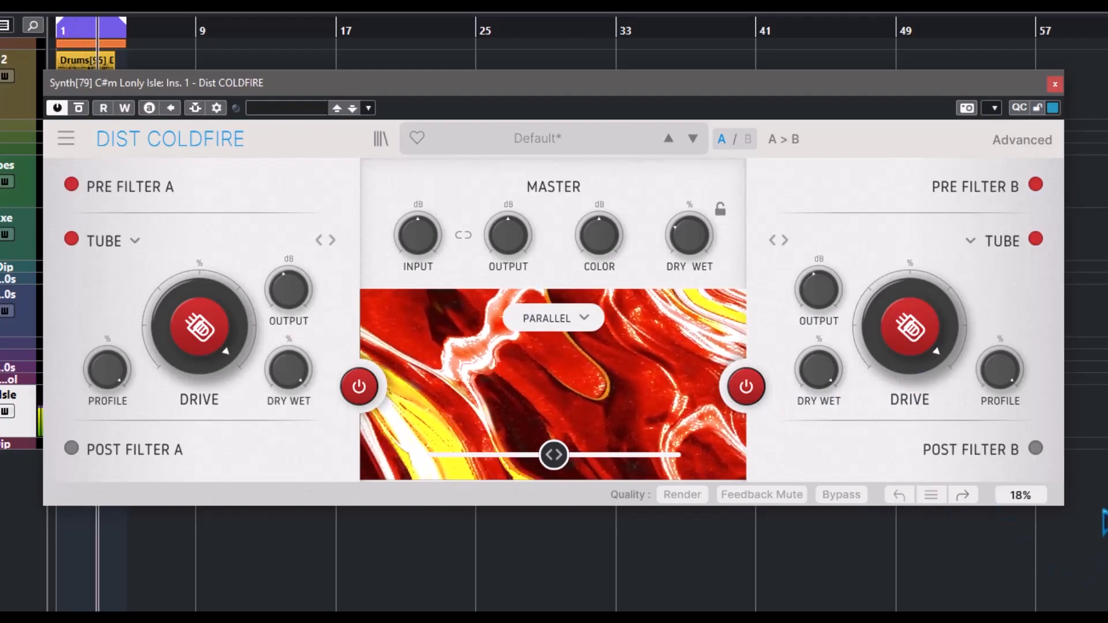
Step: Change distortion A to Germanium and copy it to slot B
{"action": "left_click", "coordinate": [134, 241]}
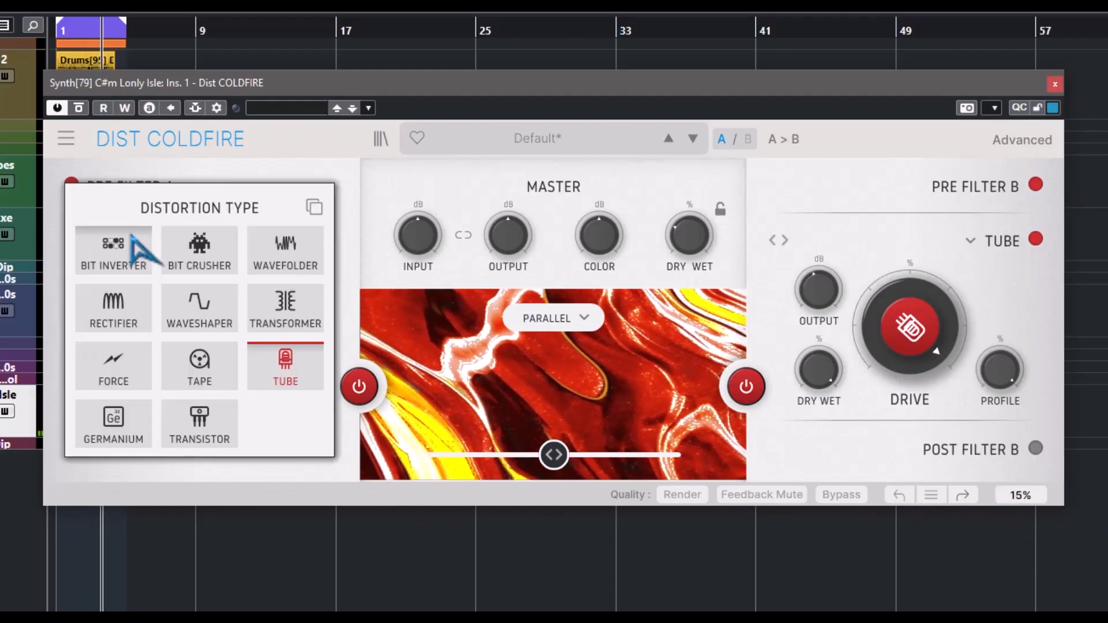
{"action": "left_click", "coordinate": [107, 439]}
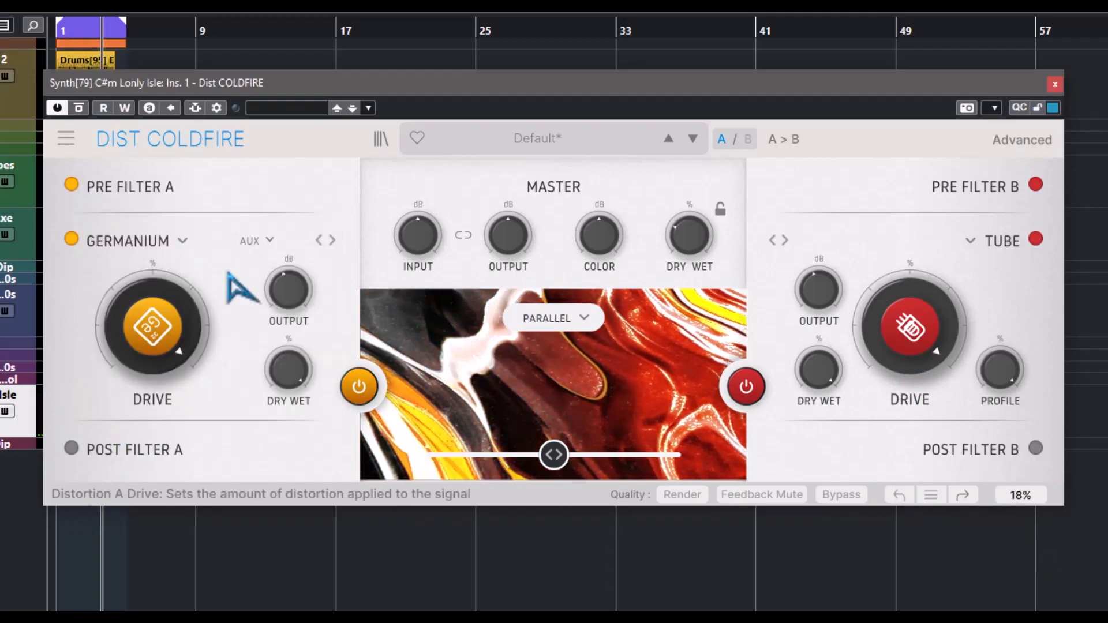
{"action": "left_click", "coordinate": [176, 240]}
{"action": "left_click", "coordinate": [314, 207]}
{"action": "left_click", "coordinate": [270, 474]}
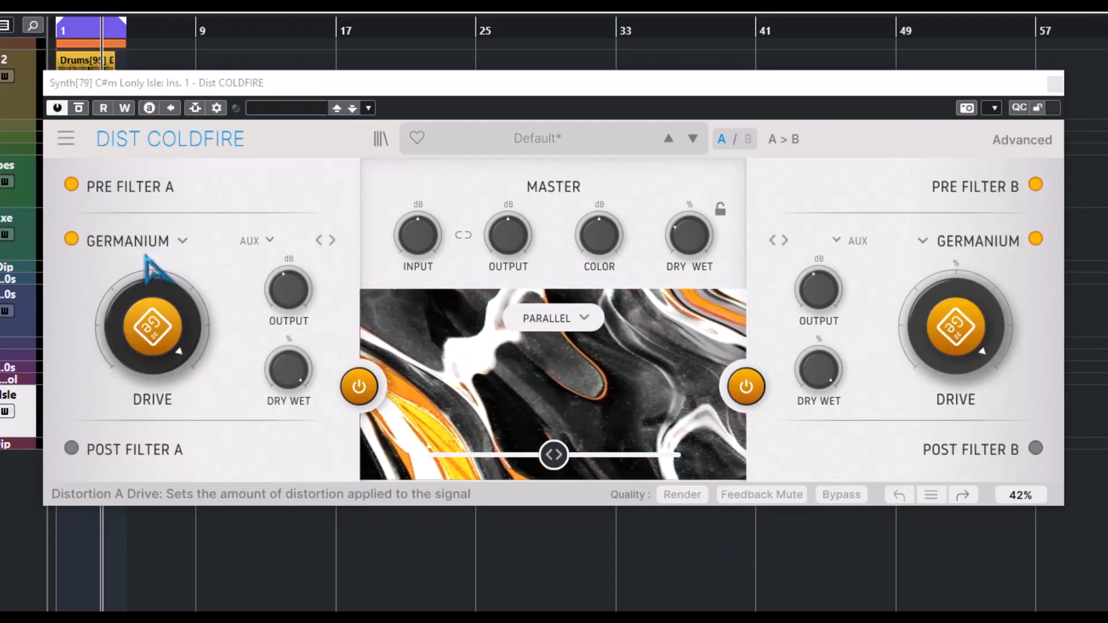
Step: Switch the preamp type of Germanium A and B to Mic
{"action": "mouse_move", "coordinate": [149, 268]}
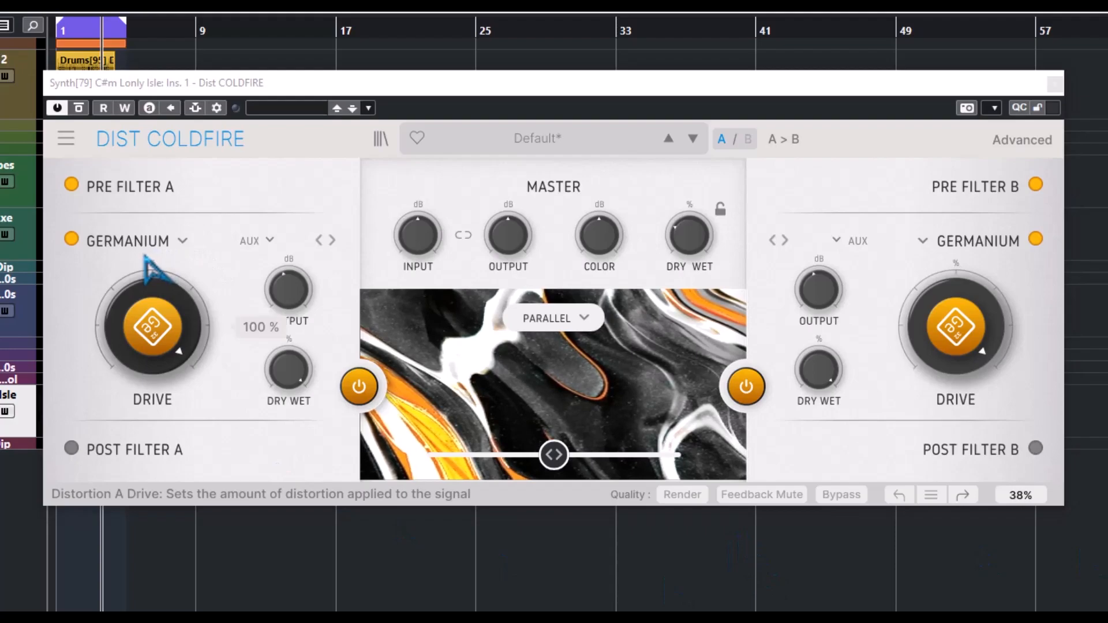
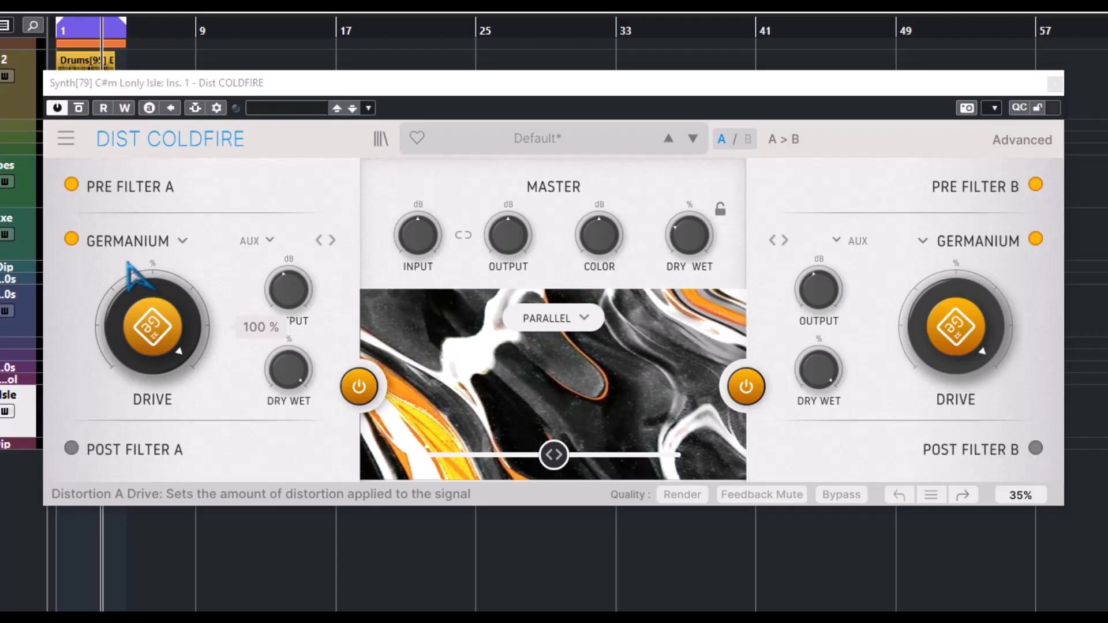
{"action": "left_click_drag", "start_coordinate": [145, 330], "coordinate": [145, 331]}
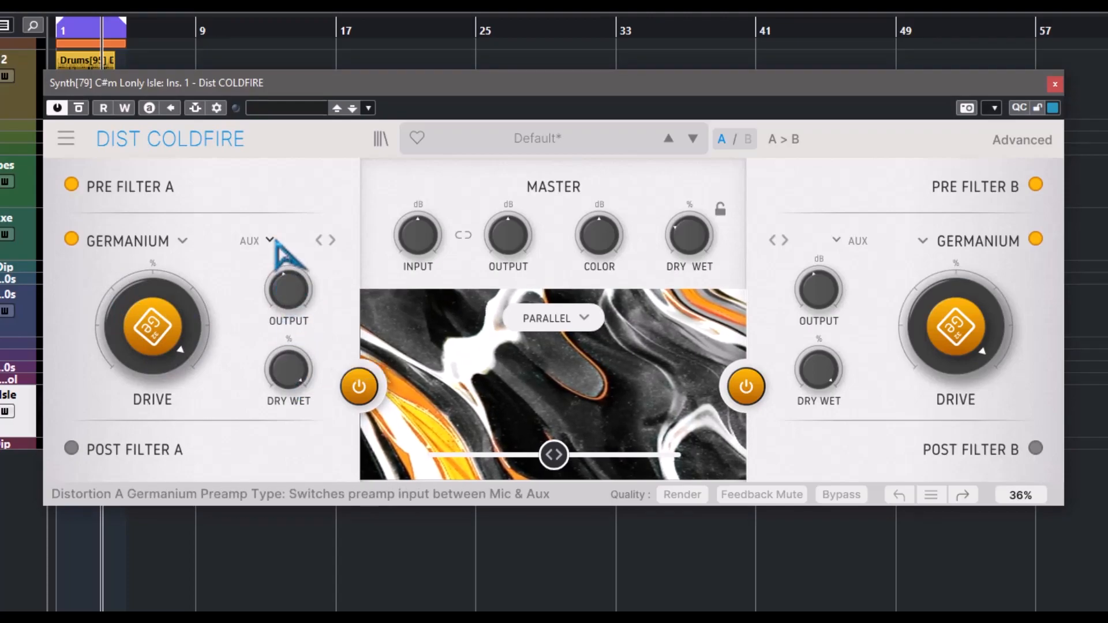
{"action": "left_click", "coordinate": [271, 241]}
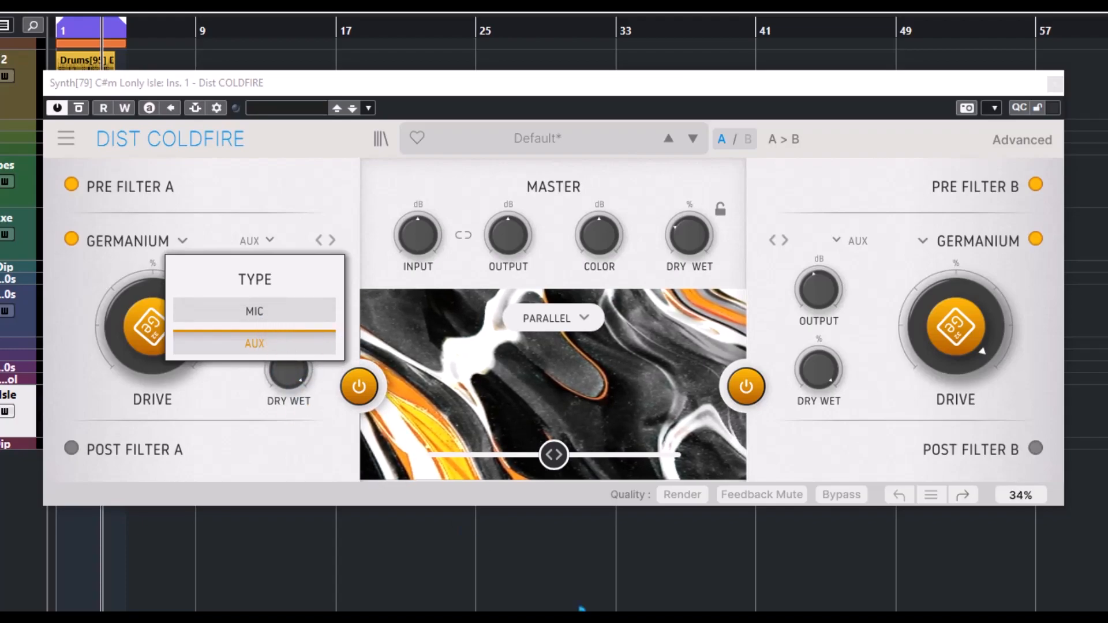
{"action": "left_click", "coordinate": [285, 312]}
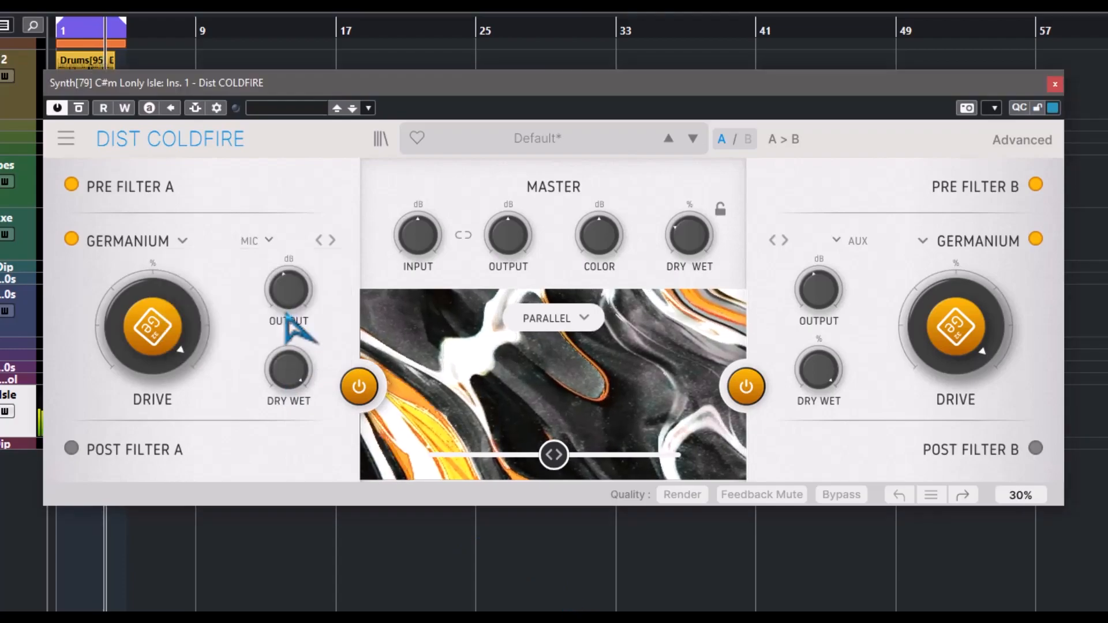
{"action": "left_click", "coordinate": [849, 242]}
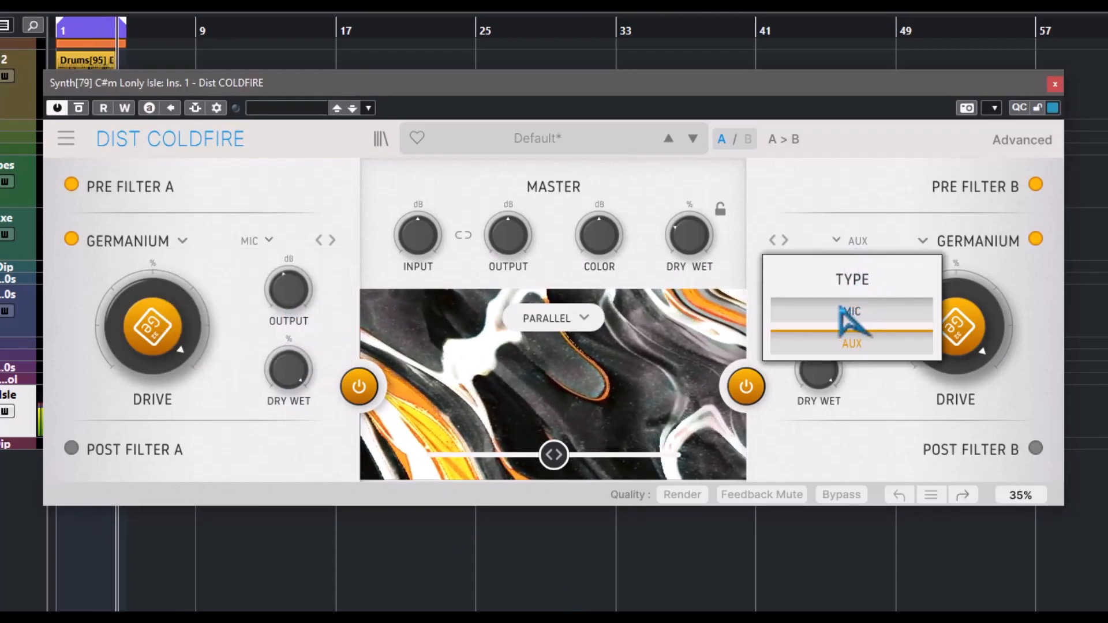
{"action": "left_click", "coordinate": [851, 310]}
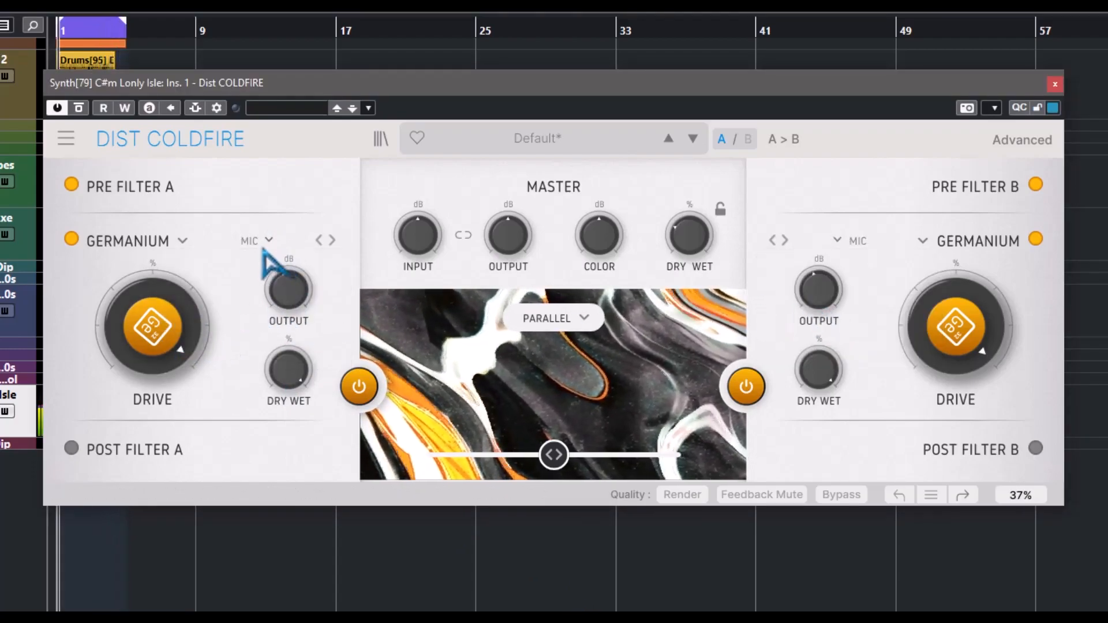
Step: Return the preamp type of both Germanium distortions to Aux
{"action": "left_click", "coordinate": [267, 241]}
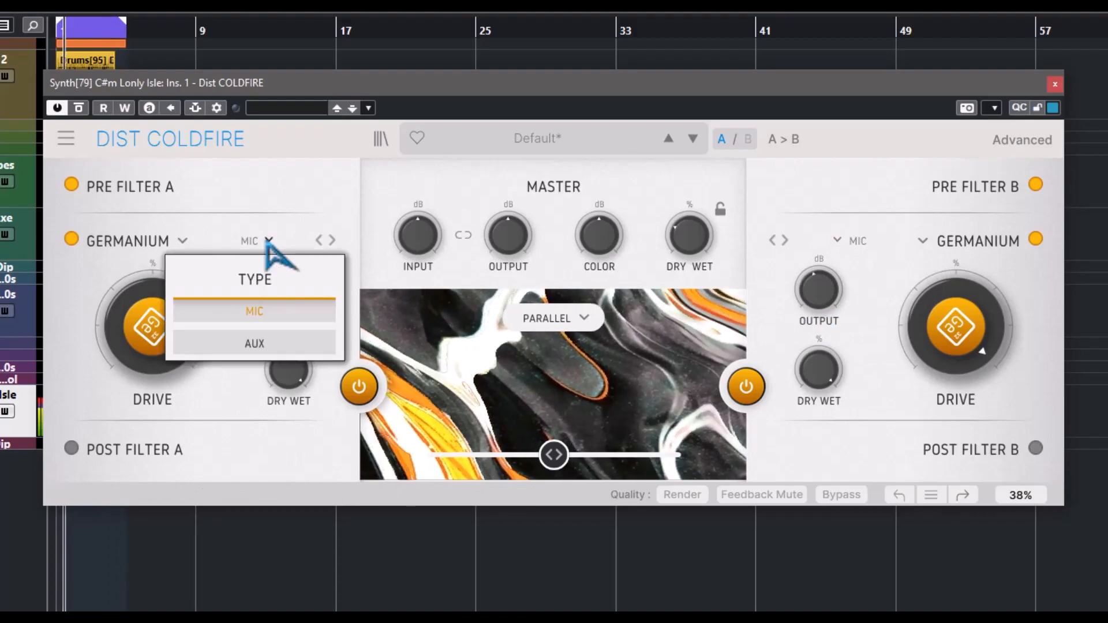
{"action": "left_click", "coordinate": [255, 344]}
{"action": "left_click", "coordinate": [852, 242]}
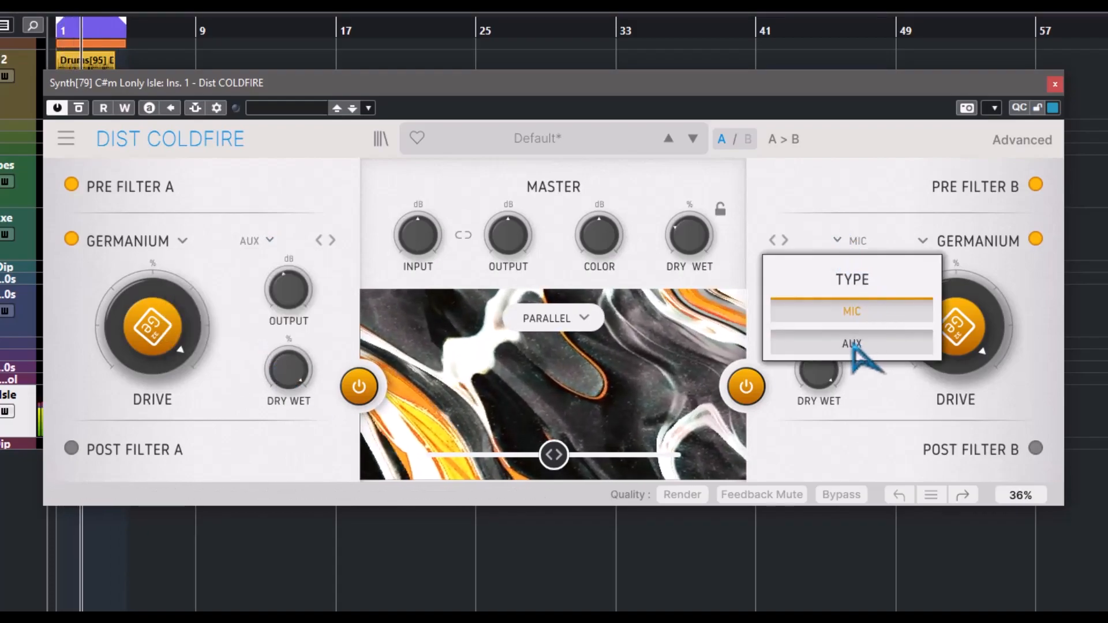
{"action": "left_click", "coordinate": [860, 345]}
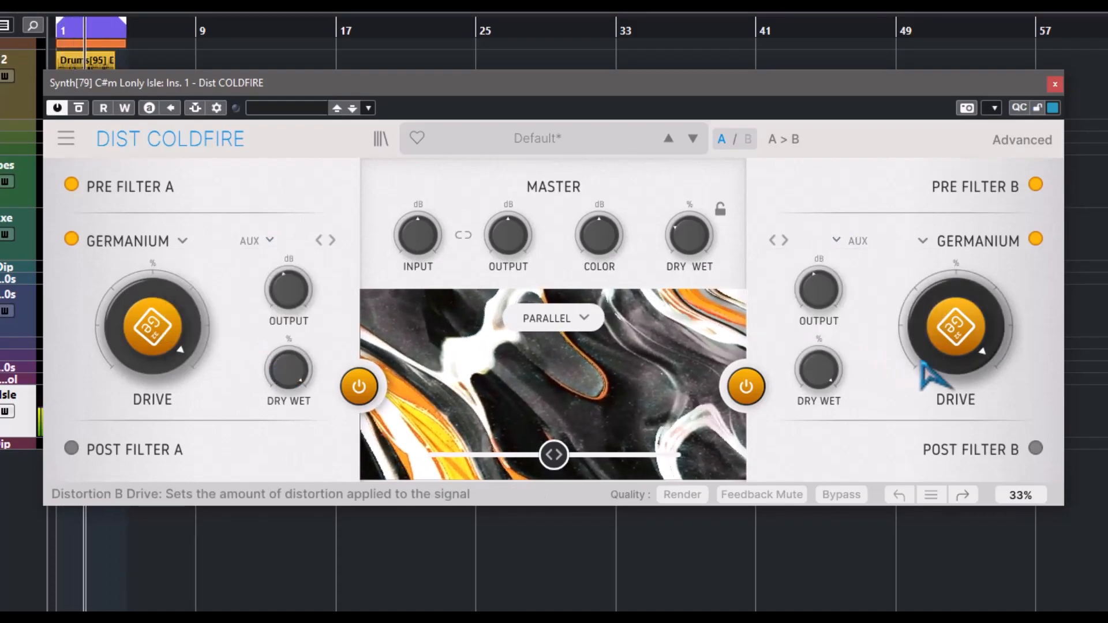
Step: Set only Germanium B's preamp to Mic, shift the balance slider towards A and return it to center
{"action": "left_click", "coordinate": [843, 242]}
{"action": "left_click", "coordinate": [856, 315]}
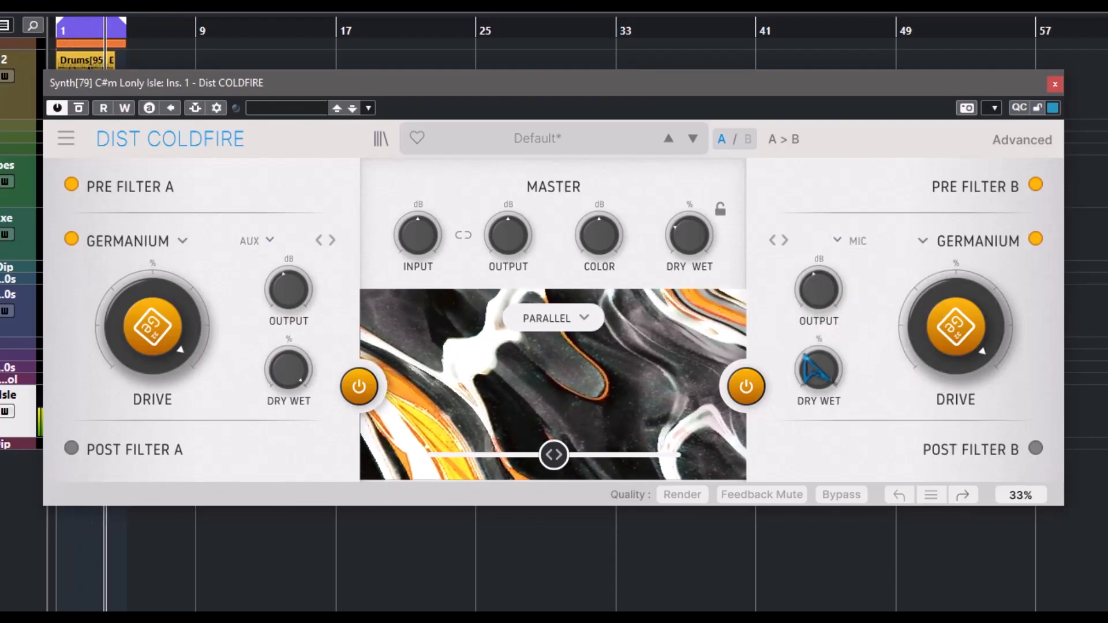
{"action": "left_click_drag", "start_coordinate": [554, 455], "coordinate": [527, 456]}
{"action": "double_click", "coordinate": [528, 456]}
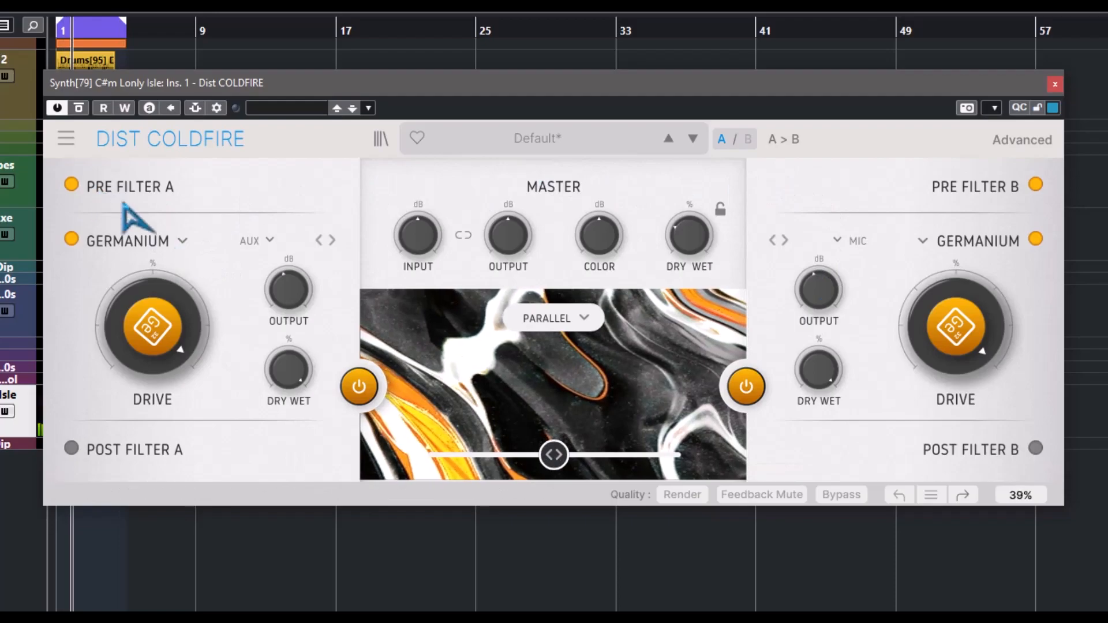
Step: Change distortion A to Transistor and copy it to slot B
{"action": "left_click", "coordinate": [183, 243]}
{"action": "left_click", "coordinate": [206, 441]}
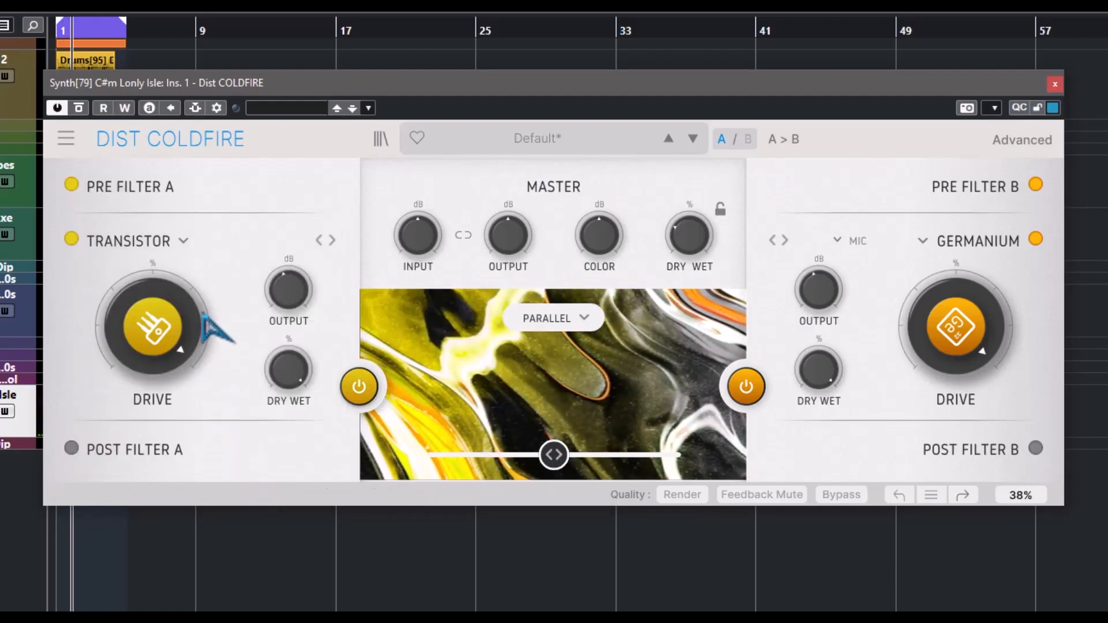
{"action": "left_click", "coordinate": [178, 240]}
{"action": "left_click", "coordinate": [329, 205]}
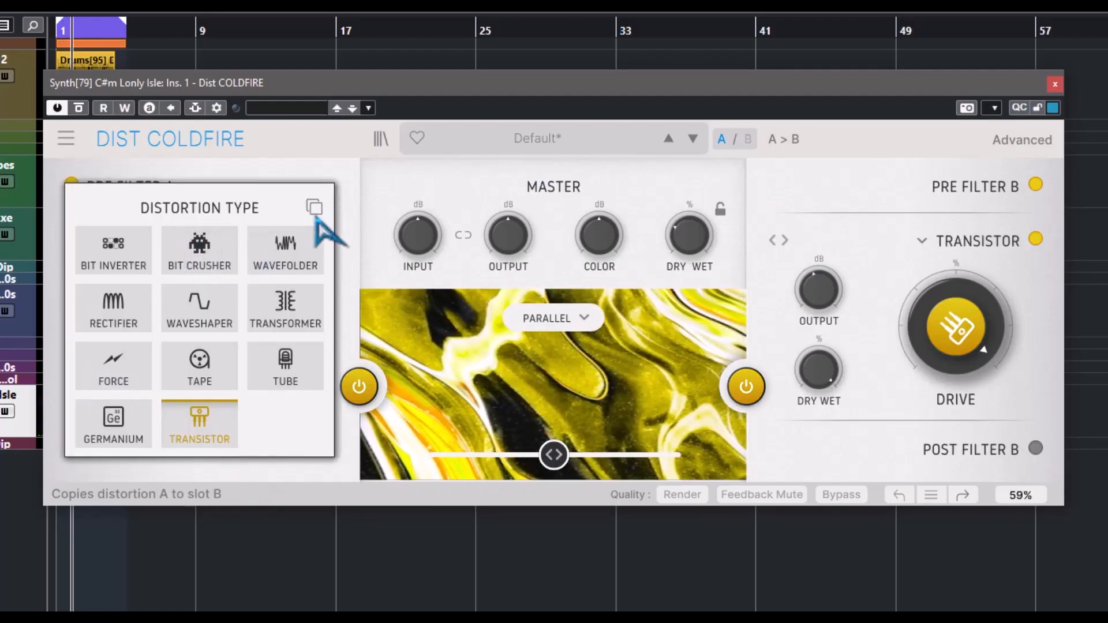
{"action": "left_click", "coordinate": [305, 477]}
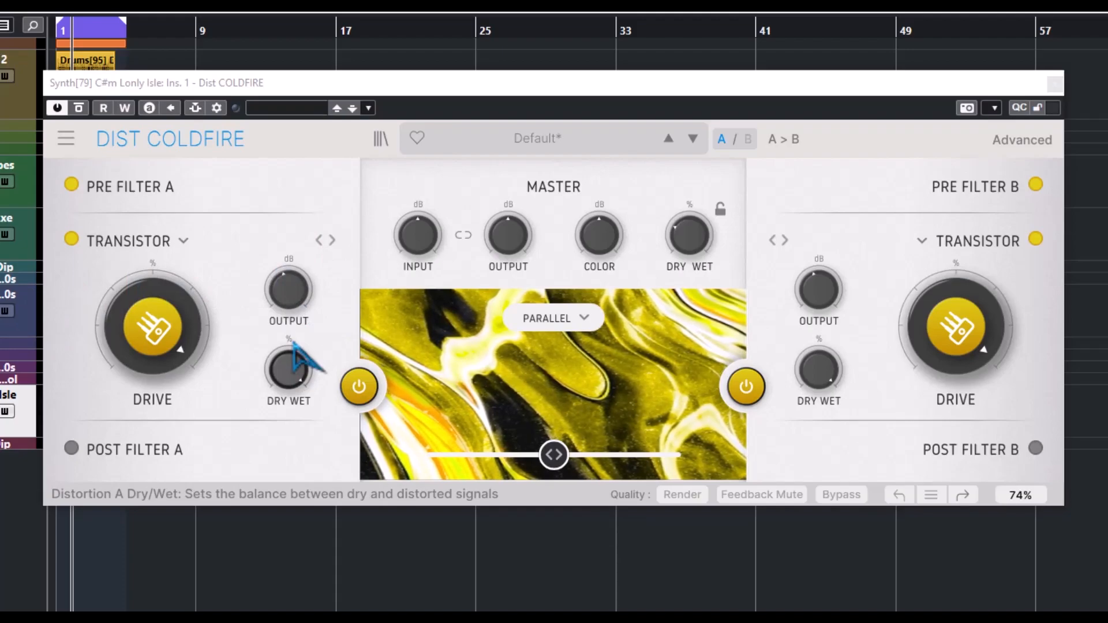
Step: Vary the Drive of Transistors A and B and leave both near the middle of their range
{"action": "mouse_move", "coordinate": [153, 327]}
{"action": "left_mouse_down"}
{"action": "mouse_move", "coordinate": [153, 433]}
{"action": "mouse_move", "coordinate": [153, 309]}
{"action": "left_mouse_up"}
{"action": "left_click_drag", "start_coordinate": [955, 340], "coordinate": [955, 450]}
{"action": "left_click_drag", "start_coordinate": [153, 326], "coordinate": [153, 358]}
{"action": "left_click_drag", "start_coordinate": [955, 326], "coordinate": [955, 278]}
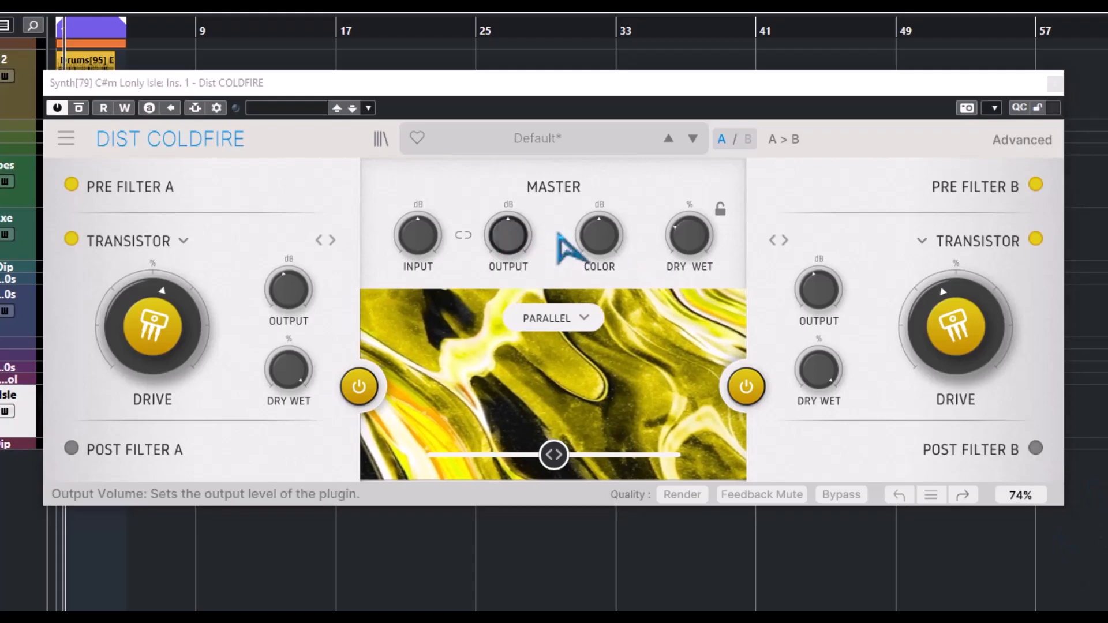
Step: Move the plugin window up to make room and show the Advanced view
{"action": "left_click_drag", "start_coordinate": [563, 94], "coordinate": [539, 0]}
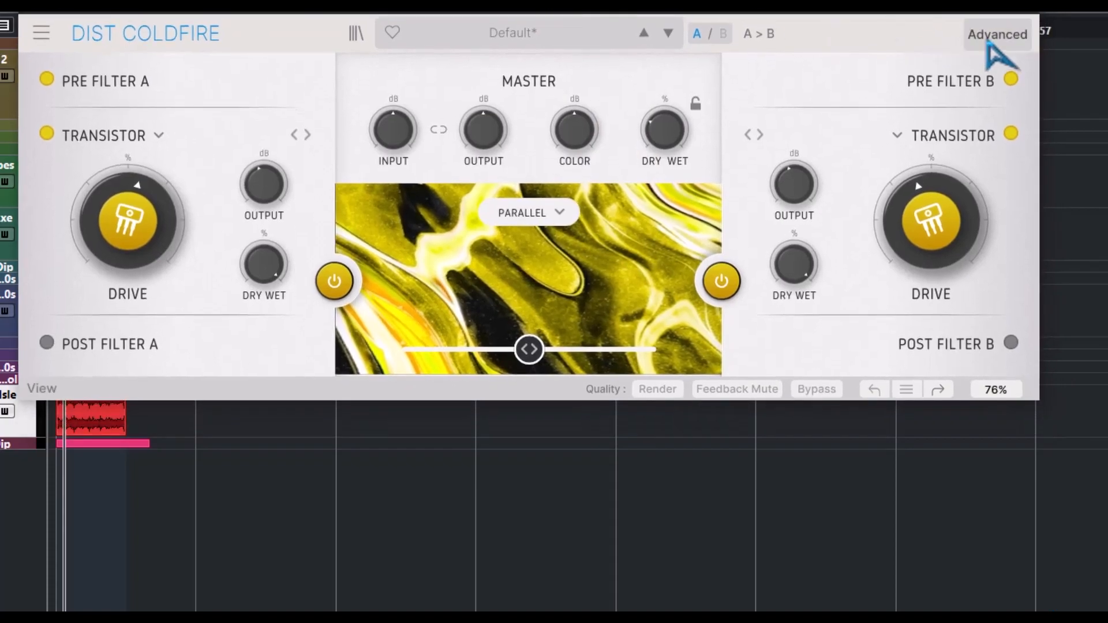
{"action": "left_click", "coordinate": [997, 35]}
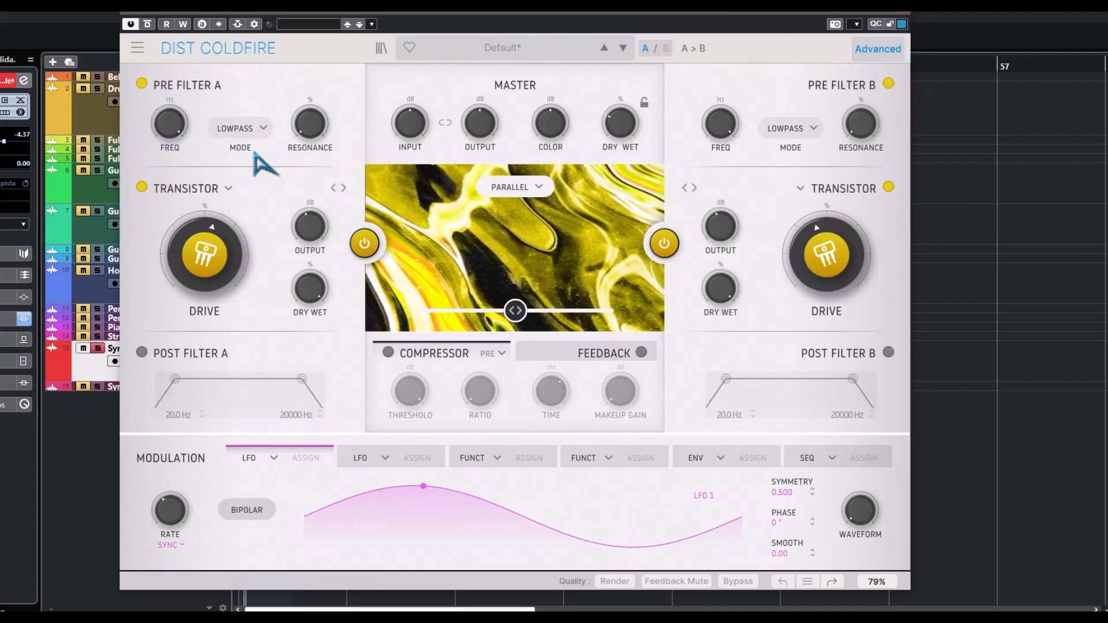
Step: Examine Pre Filter A's Freq and Resonance controls and its available filter modes
{"action": "mouse_move", "coordinate": [298, 140]}
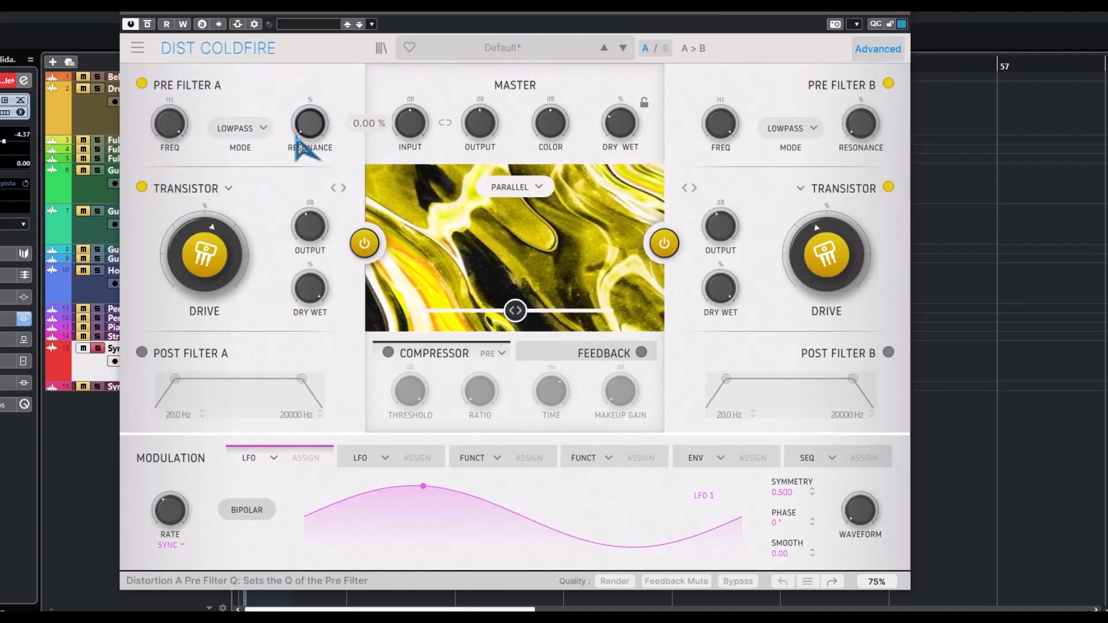
{"action": "left_click_drag", "start_coordinate": [166, 120], "coordinate": [166, 127]}
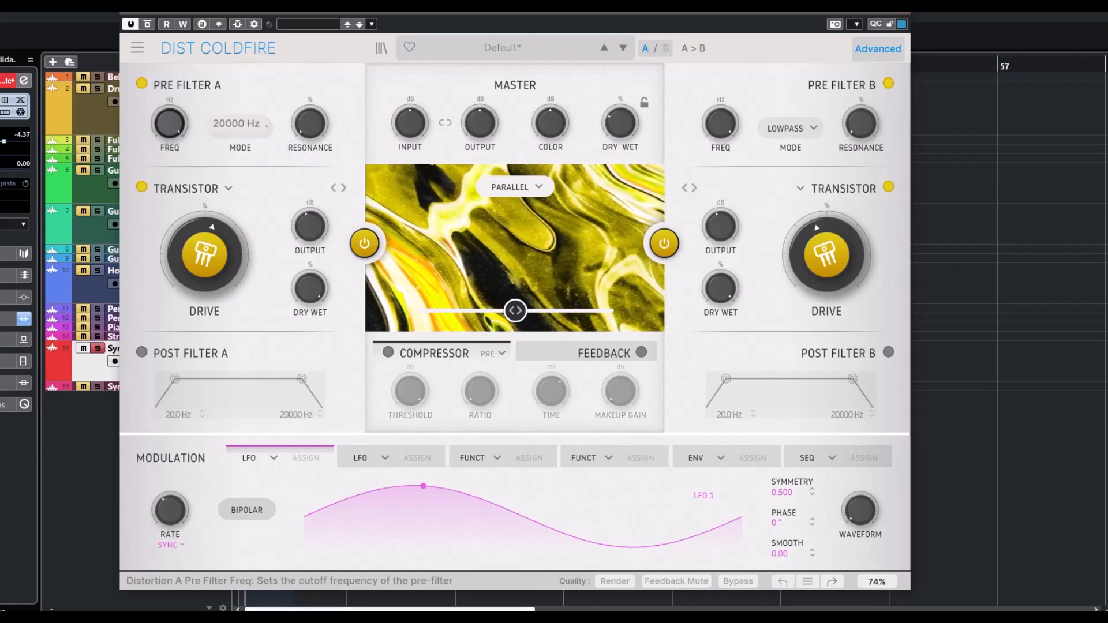
{"action": "left_click", "coordinate": [264, 128]}
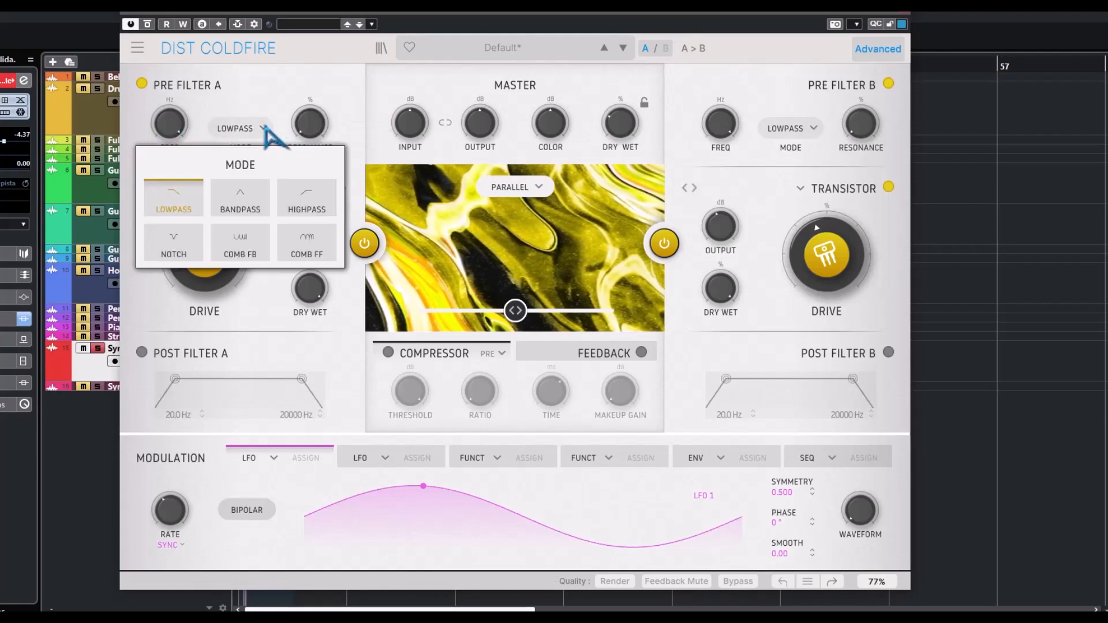
{"action": "left_click", "coordinate": [266, 132]}
{"action": "left_click", "coordinate": [266, 131]}
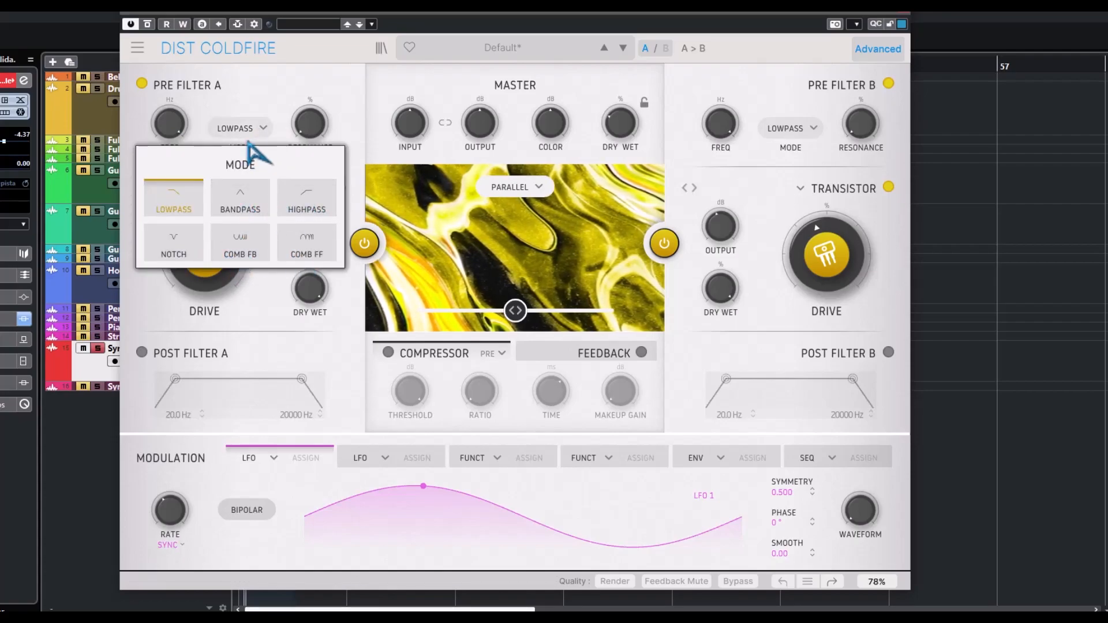
{"action": "left_click", "coordinate": [266, 131]}
{"action": "mouse_move", "coordinate": [312, 139]}
{"action": "left_mouse_down"}
{"action": "mouse_move", "coordinate": [312, 118]}
{"action": "mouse_move", "coordinate": [309, 149]}
{"action": "left_mouse_up"}
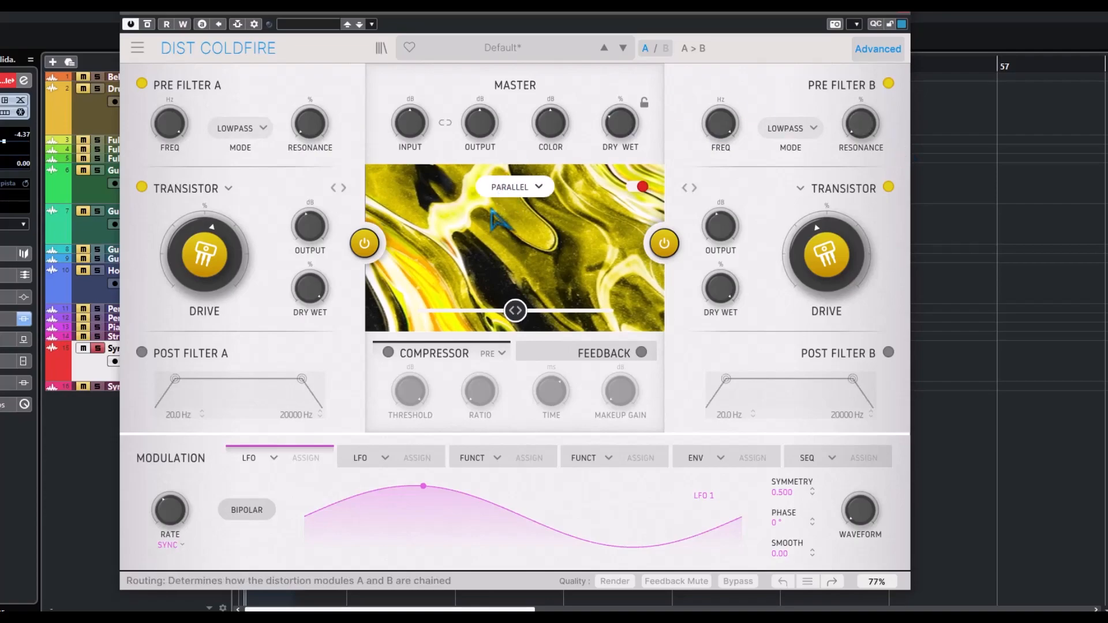
Step: Enable Post Filter A and set its low cutoff to 285 Hz and high cutoff to 8386 Hz
{"action": "left_click", "coordinate": [142, 353]}
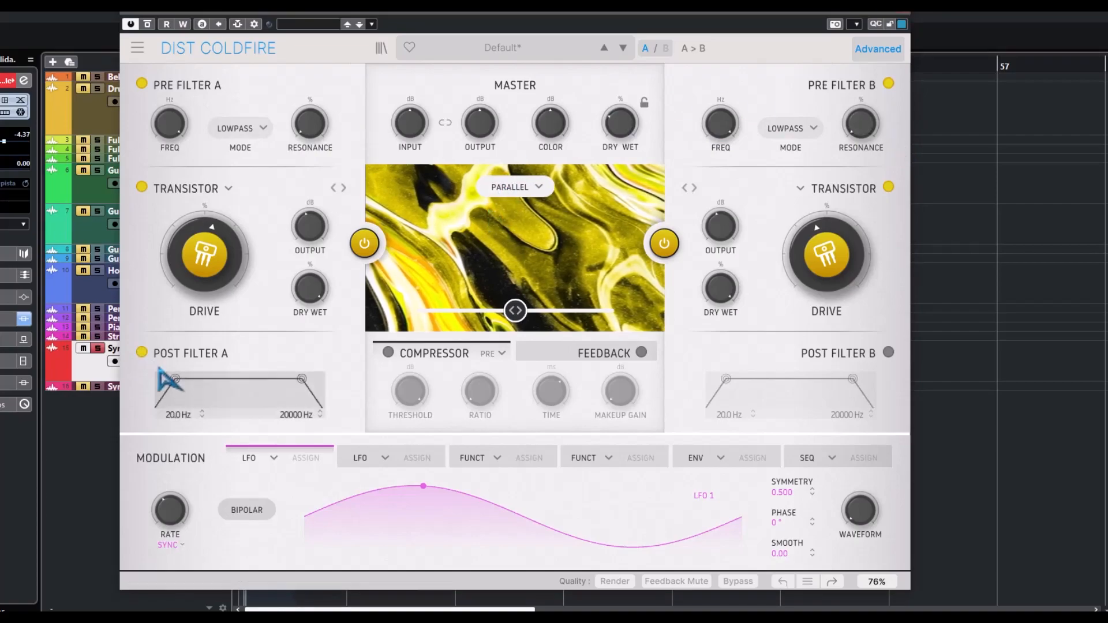
{"action": "left_click_drag", "start_coordinate": [175, 390], "coordinate": [214, 391]}
{"action": "left_click_drag", "start_coordinate": [302, 382], "coordinate": [202, 383]}
{"action": "left_click_drag", "start_coordinate": [318, 416], "coordinate": [319, 456]}
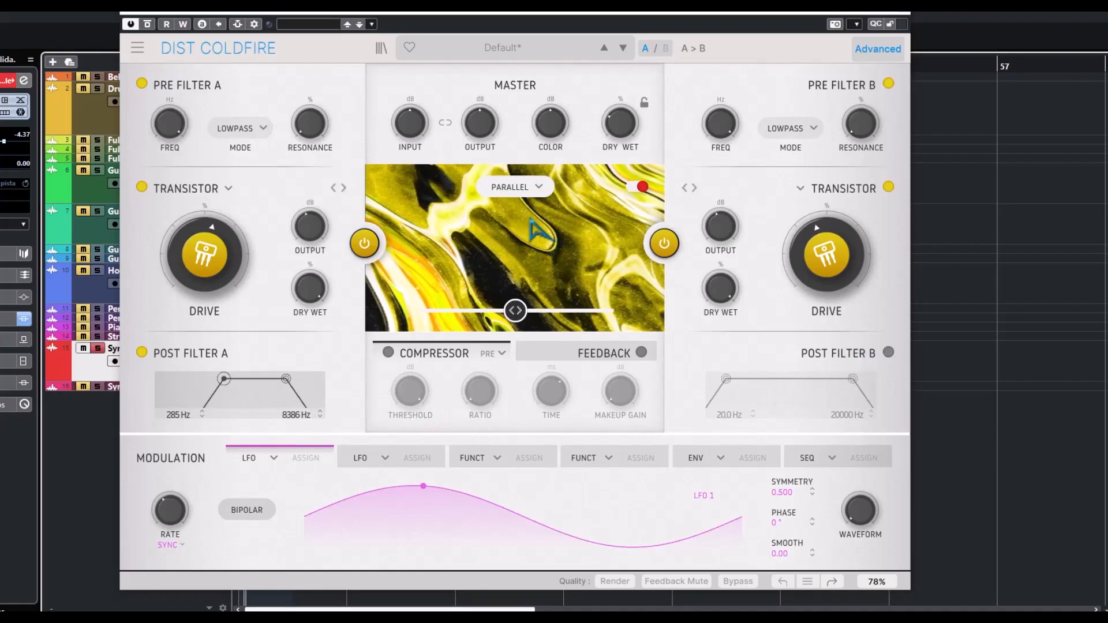
Step: Enable the dynamics module as a Compressor and try its Threshold, Ratio and Time, with Time at 81.5 ms attack and 92.4 ms release
{"action": "left_click", "coordinate": [387, 352]}
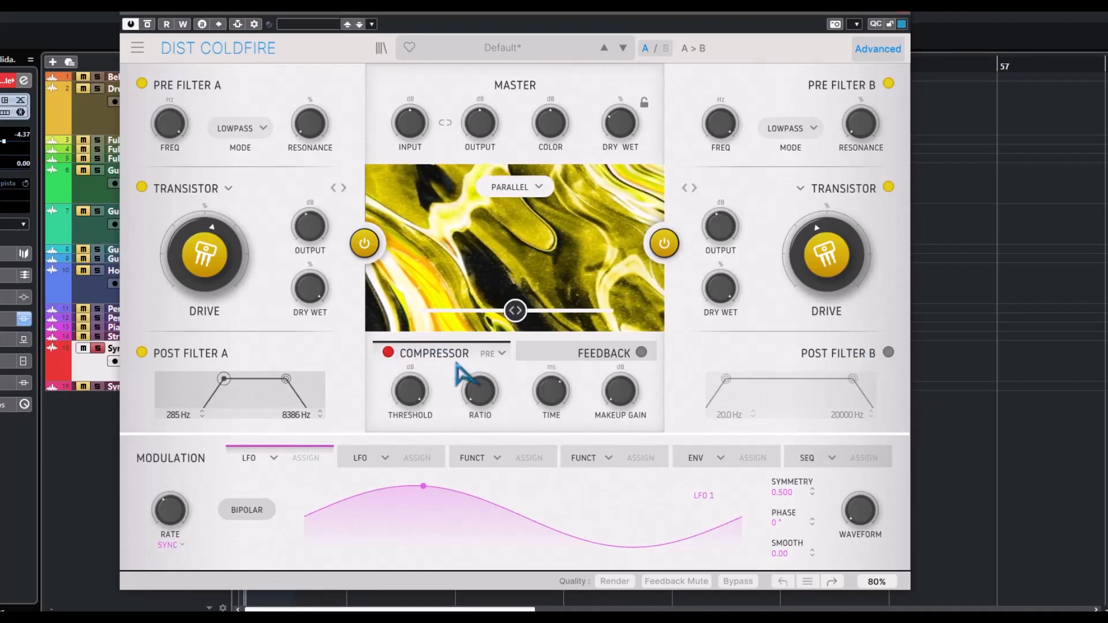
{"action": "left_click", "coordinate": [501, 353]}
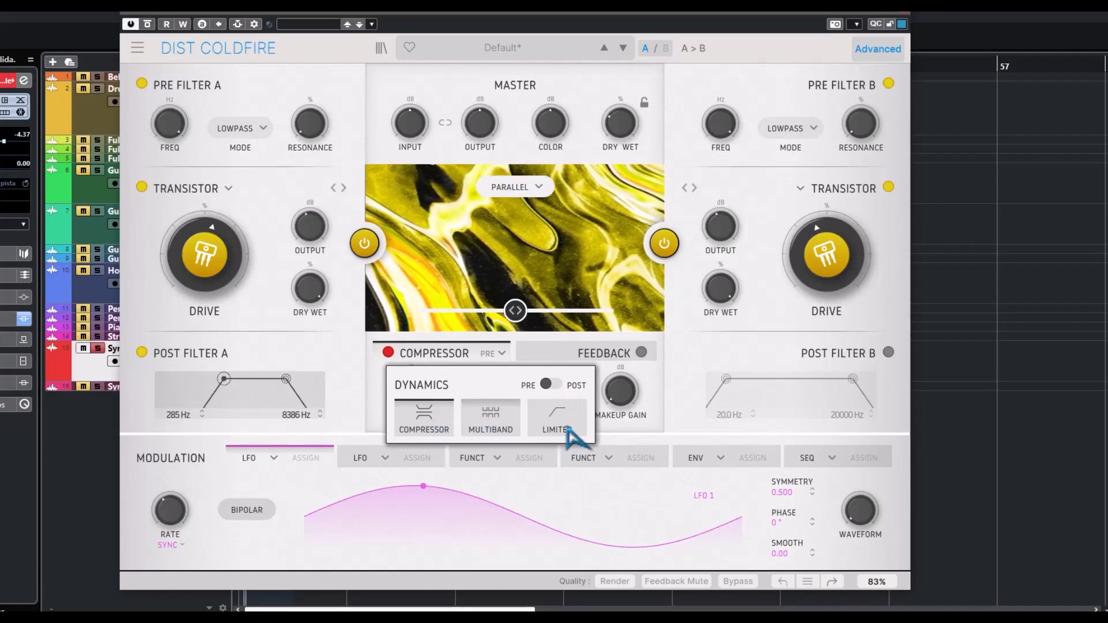
{"action": "left_click", "coordinate": [424, 424]}
{"action": "mouse_move", "coordinate": [411, 392]}
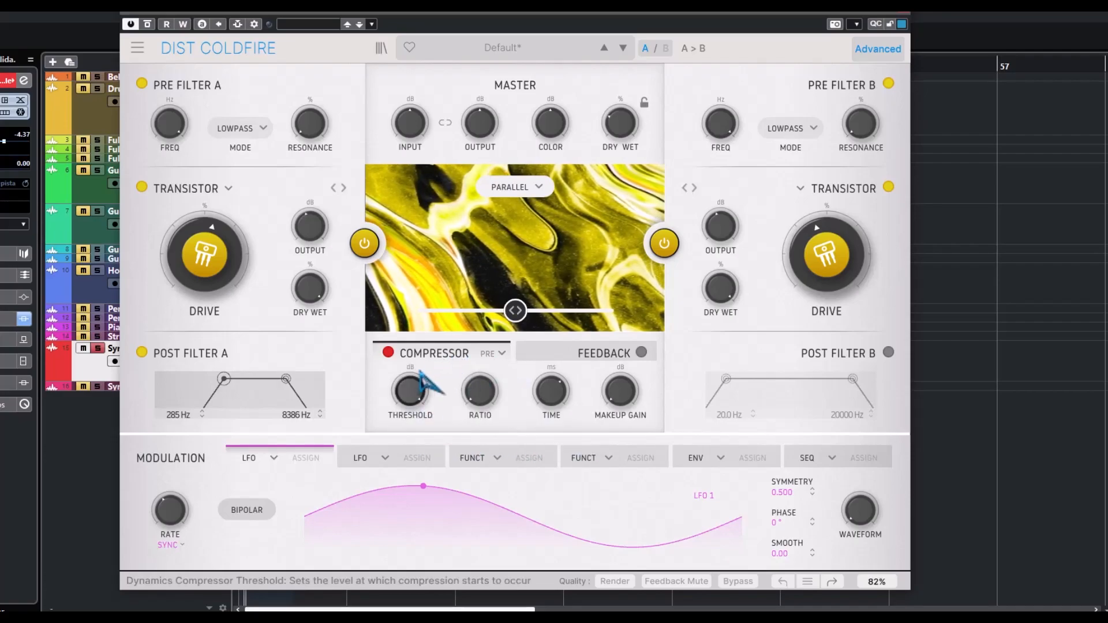
{"action": "left_click_drag", "start_coordinate": [408, 381], "coordinate": [408, 383]}
{"action": "left_click_drag", "start_coordinate": [477, 397], "coordinate": [477, 392]}
{"action": "left_click_drag", "start_coordinate": [552, 398], "coordinate": [552, 387]}
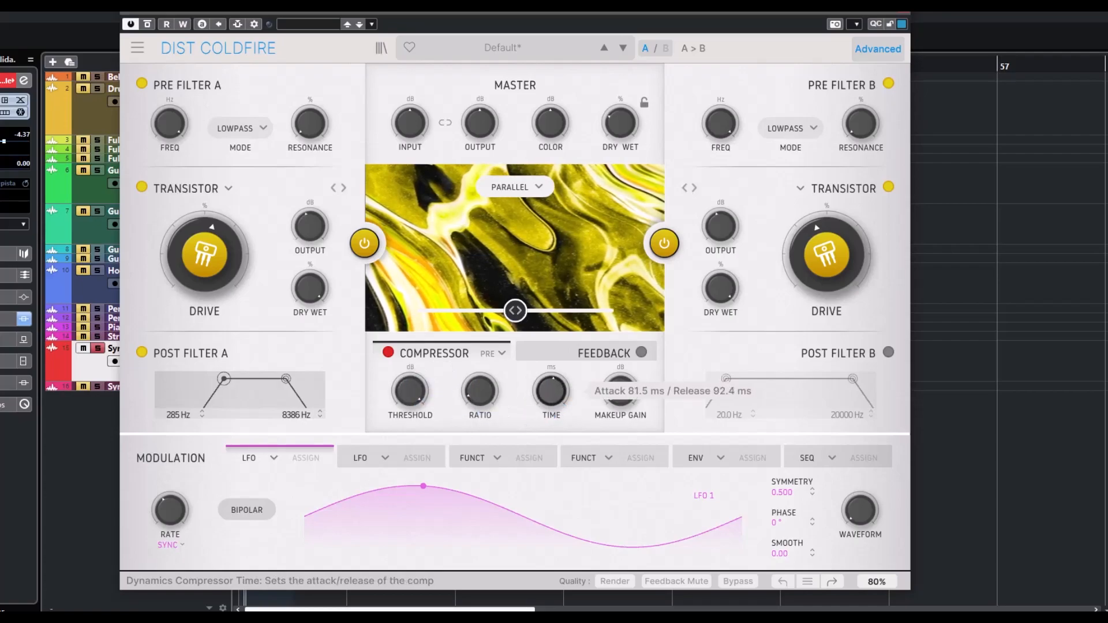
Step: Change the dynamics module to Multiband, choose the High Cntrl preset, and vary its Amount, Time and Tone
{"action": "left_click", "coordinate": [497, 354]}
{"action": "left_click", "coordinate": [493, 427]}
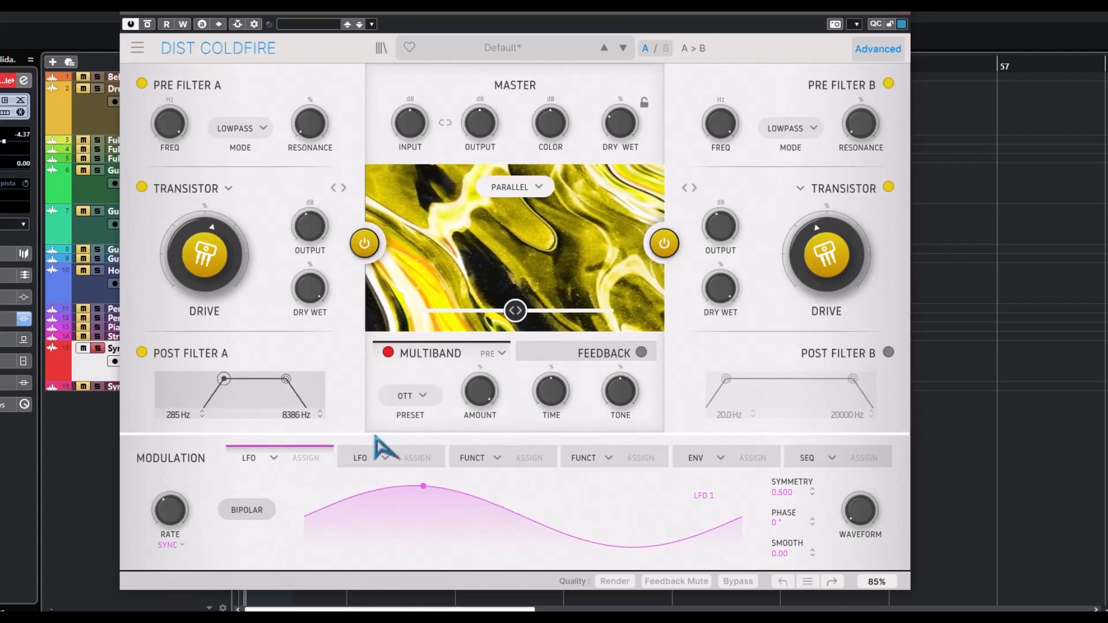
{"action": "left_click", "coordinate": [431, 396]}
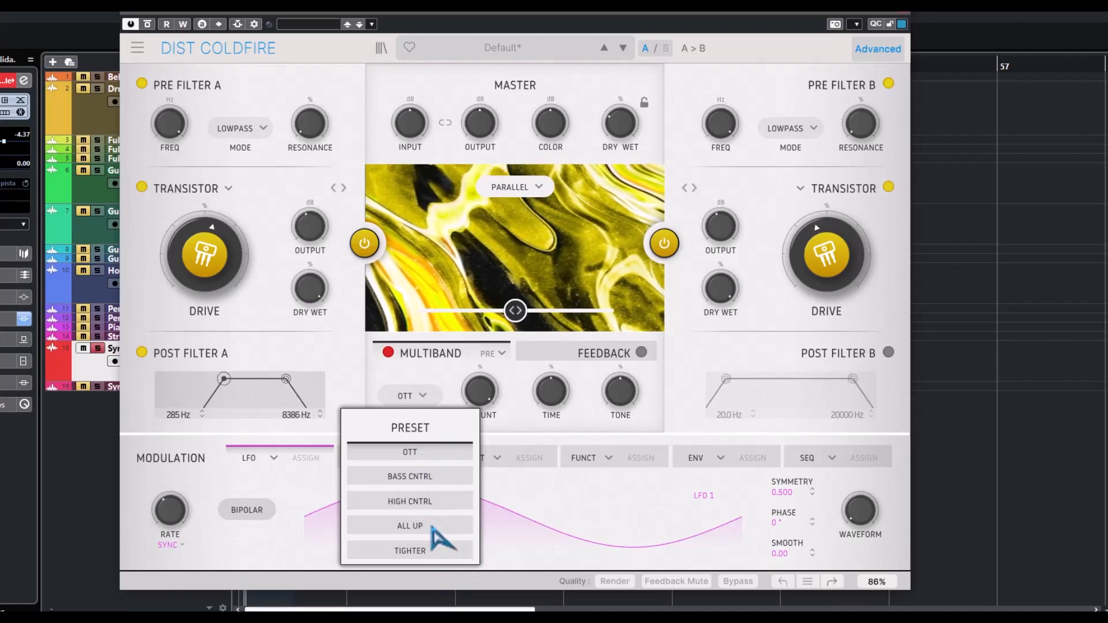
{"action": "left_click", "coordinate": [430, 501]}
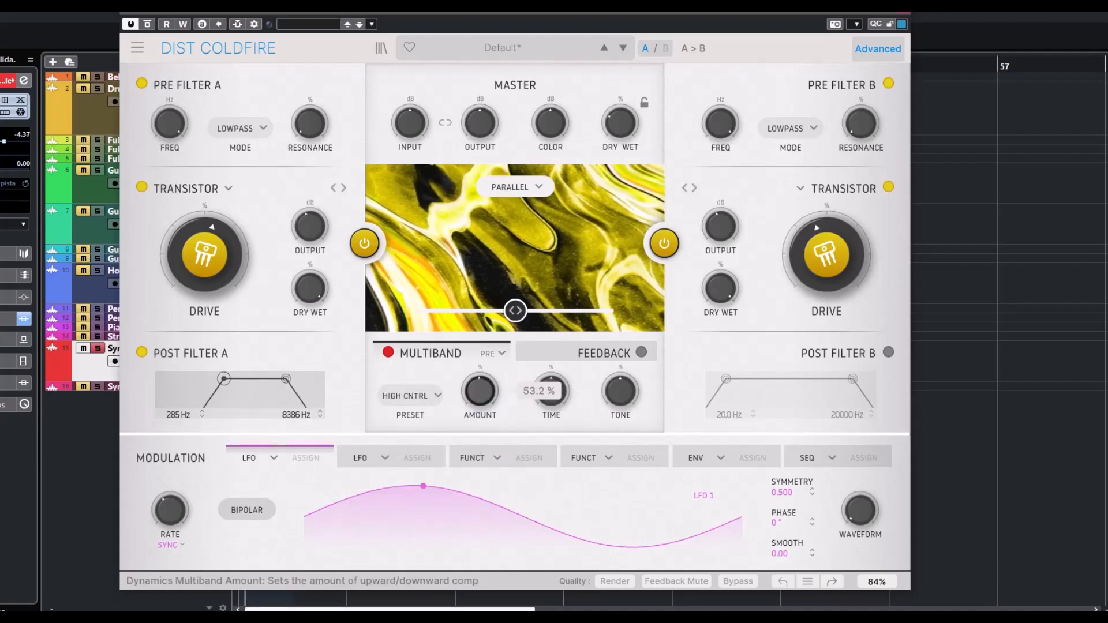
{"action": "left_click_drag", "start_coordinate": [551, 393], "coordinate": [610, 387]}
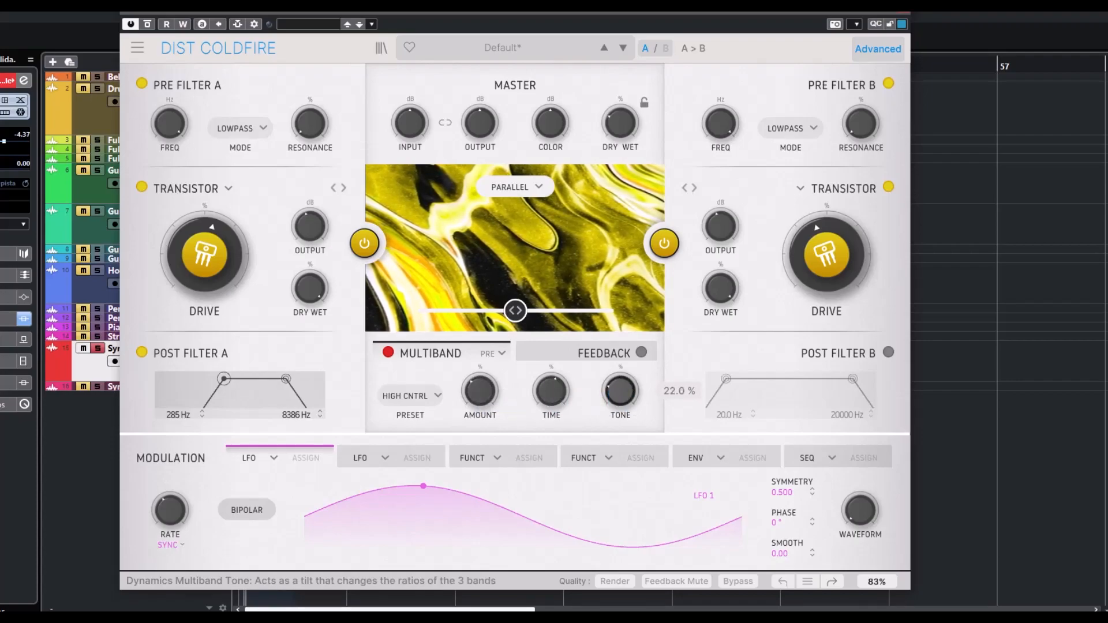
Step: Change the dynamics module to Limiter and try its Threshold control
{"action": "left_click", "coordinate": [499, 354]}
{"action": "left_click", "coordinate": [571, 415]}
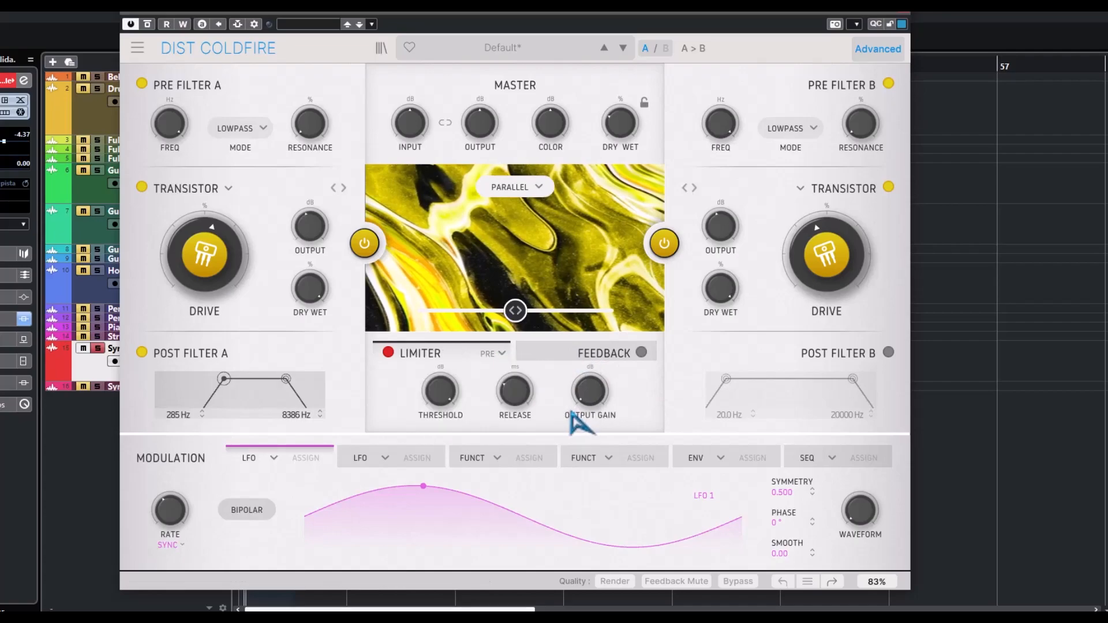
{"action": "left_click_drag", "start_coordinate": [449, 394], "coordinate": [449, 413]}
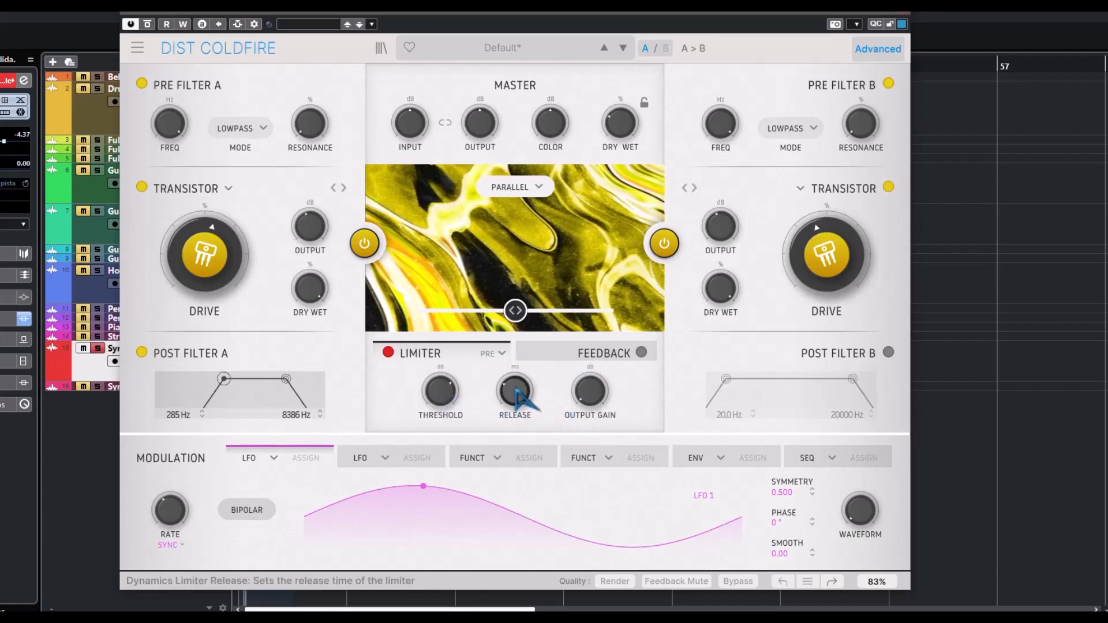
Step: Enable the Feedback module, vary its Level, and view the A, B and Both slot choices
{"action": "left_click", "coordinate": [612, 356]}
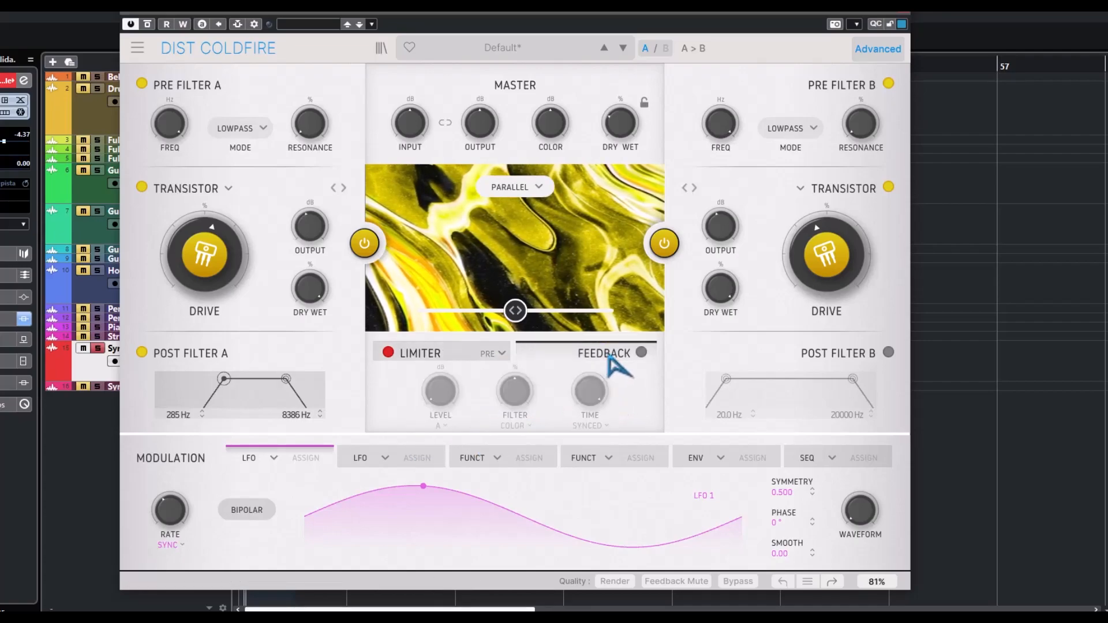
{"action": "left_click", "coordinate": [639, 353]}
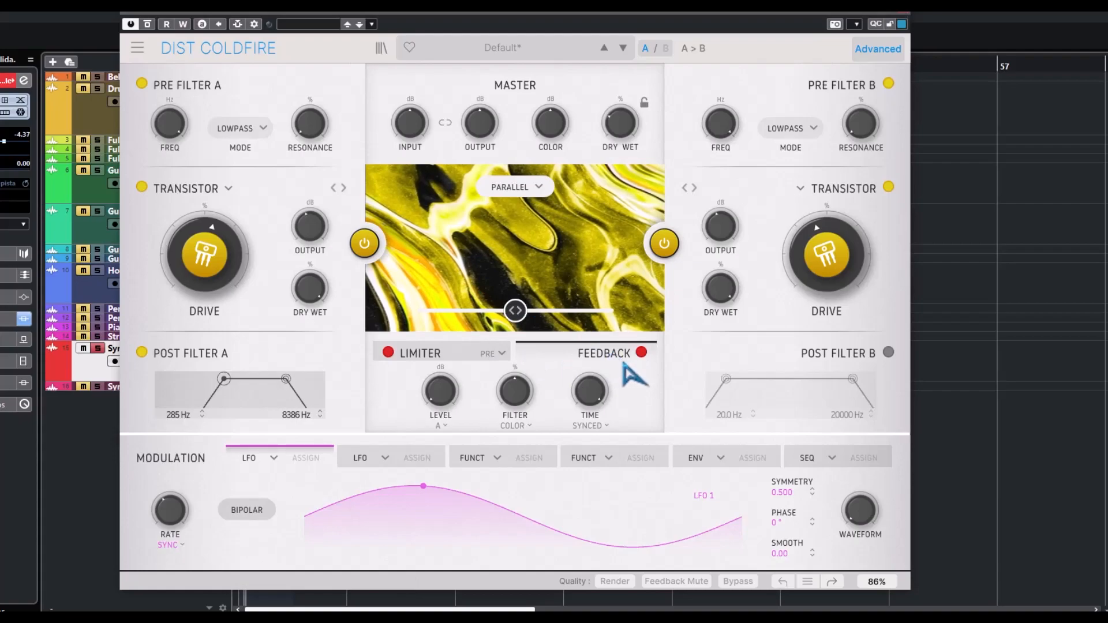
{"action": "left_click", "coordinate": [230, 192]}
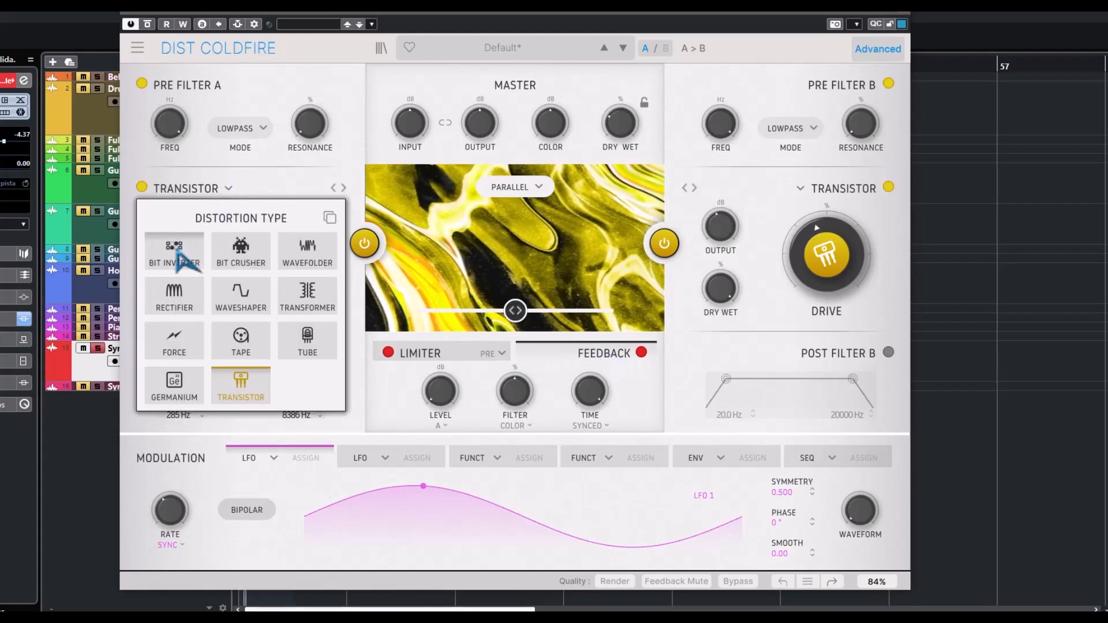
{"action": "left_click", "coordinate": [299, 176]}
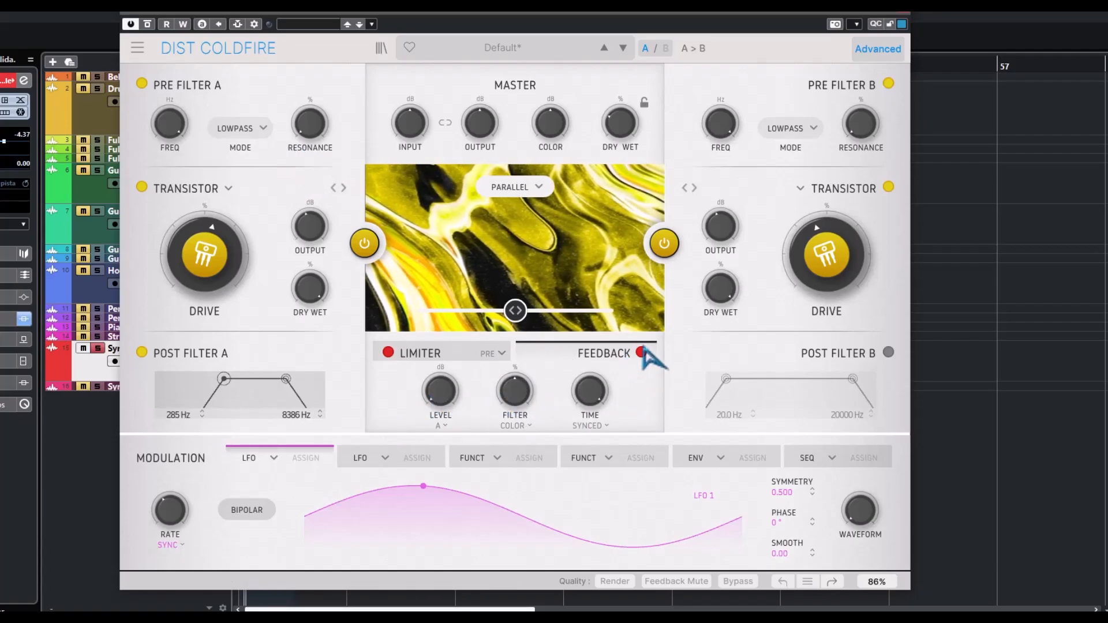
{"action": "left_click_drag", "start_coordinate": [440, 391], "coordinate": [440, 335]}
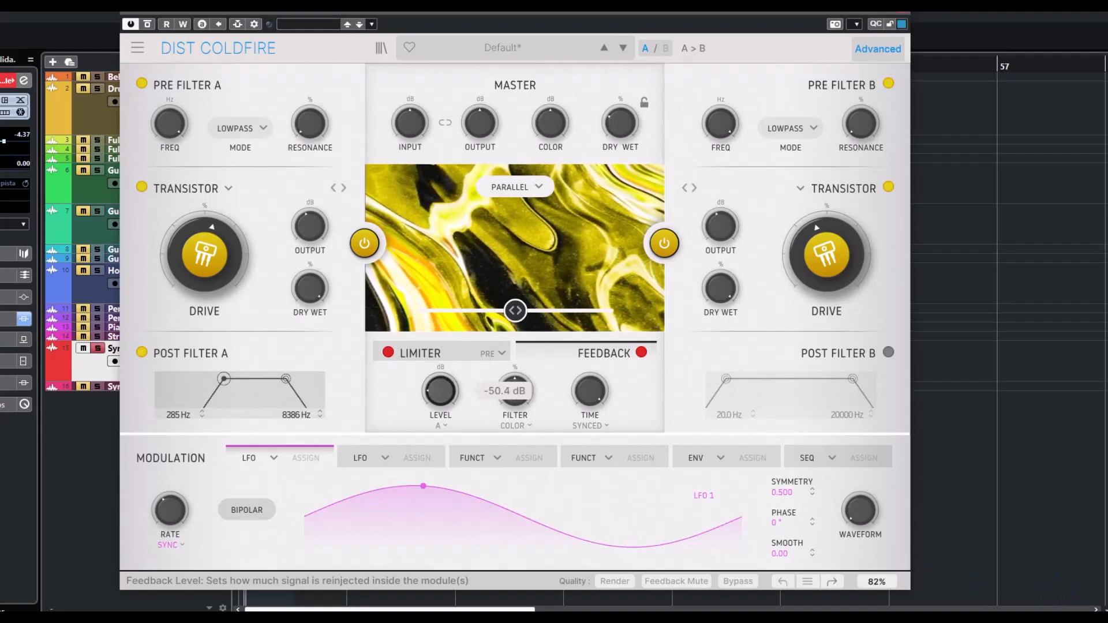
{"action": "left_click", "coordinate": [442, 425]}
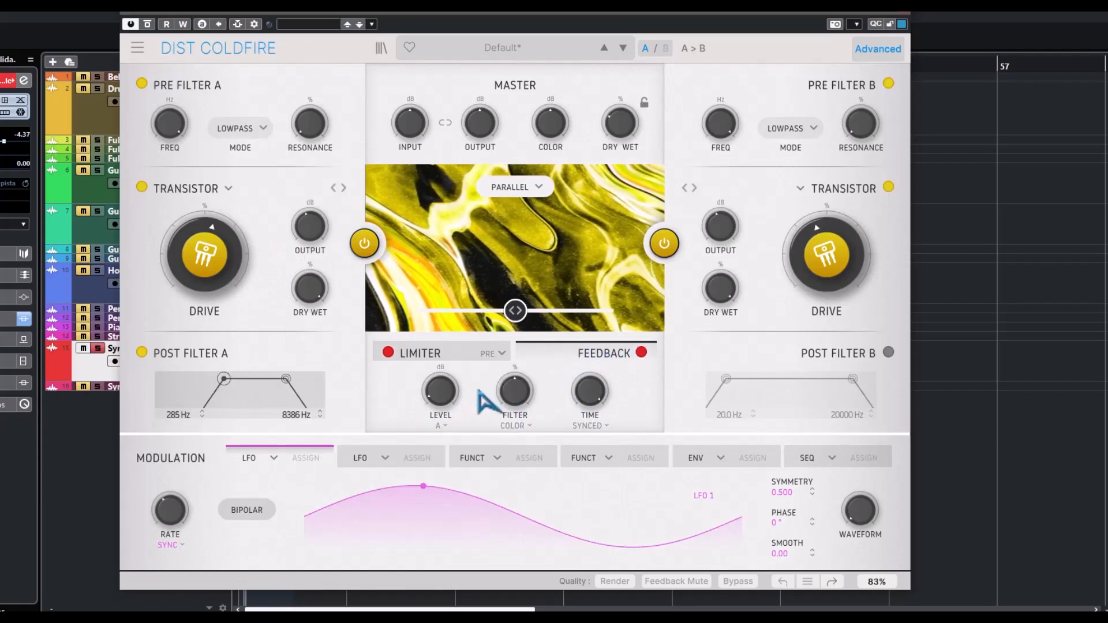
{"action": "left_click", "coordinate": [444, 426]}
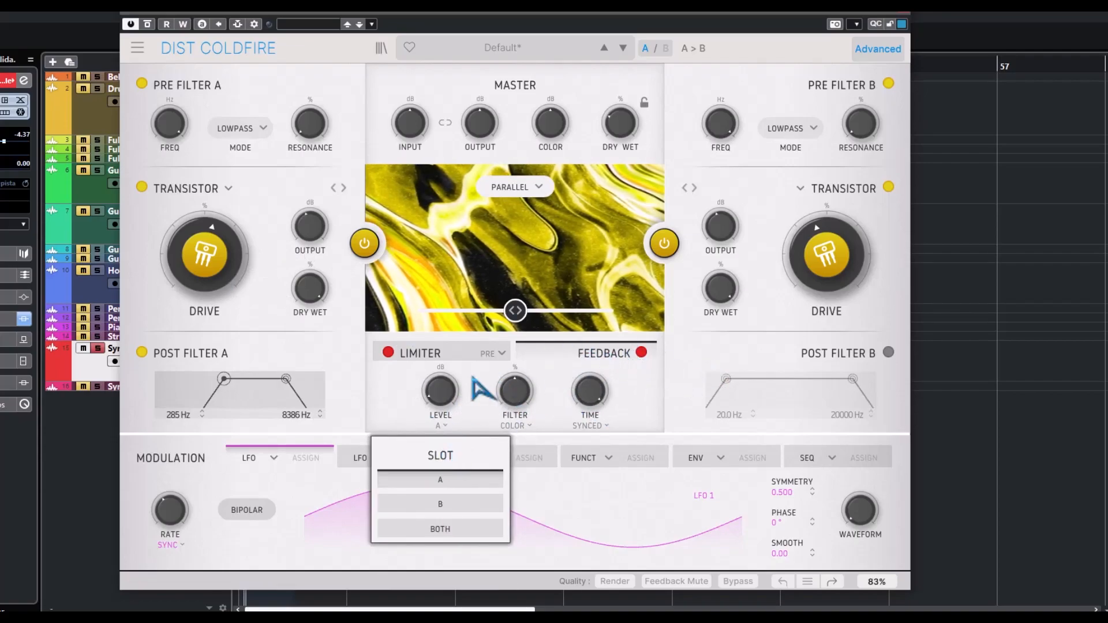
Step: Vary the Feedback Filter's Color amount toward High Pass and view its Notch and Color filter options
{"action": "mouse_move", "coordinate": [508, 399]}
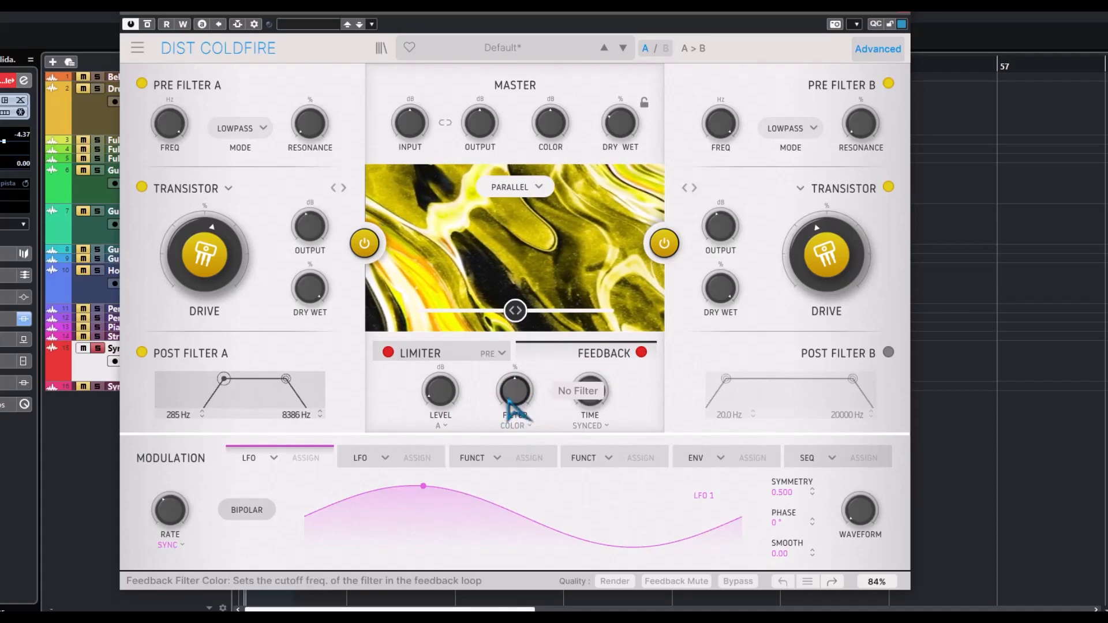
{"action": "left_click_drag", "start_coordinate": [508, 399], "coordinate": [508, 392]}
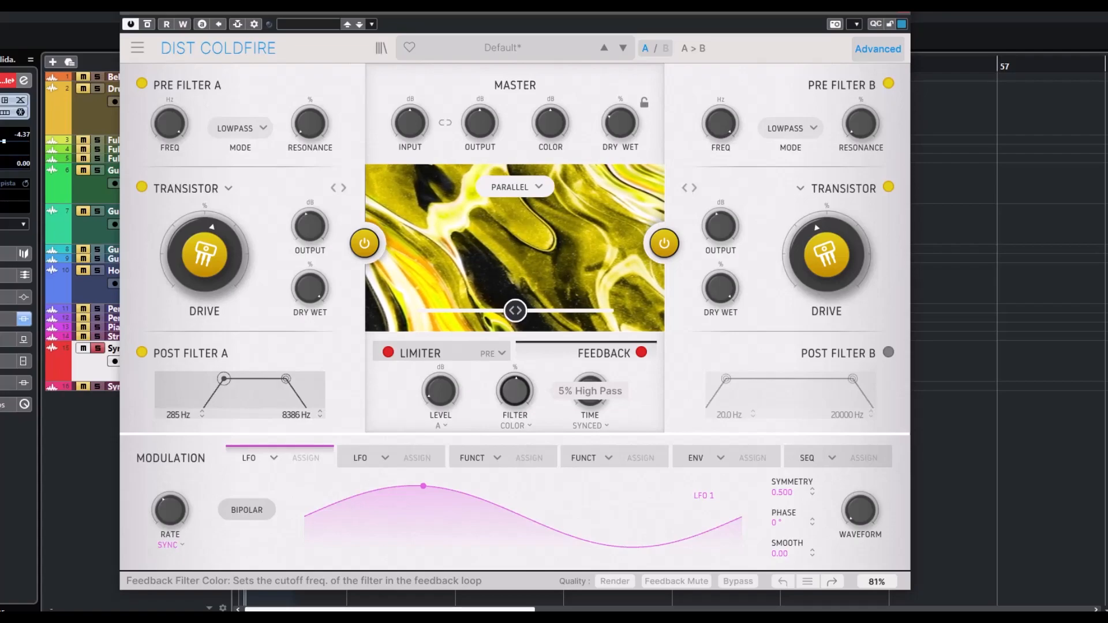
{"action": "left_click", "coordinate": [525, 427]}
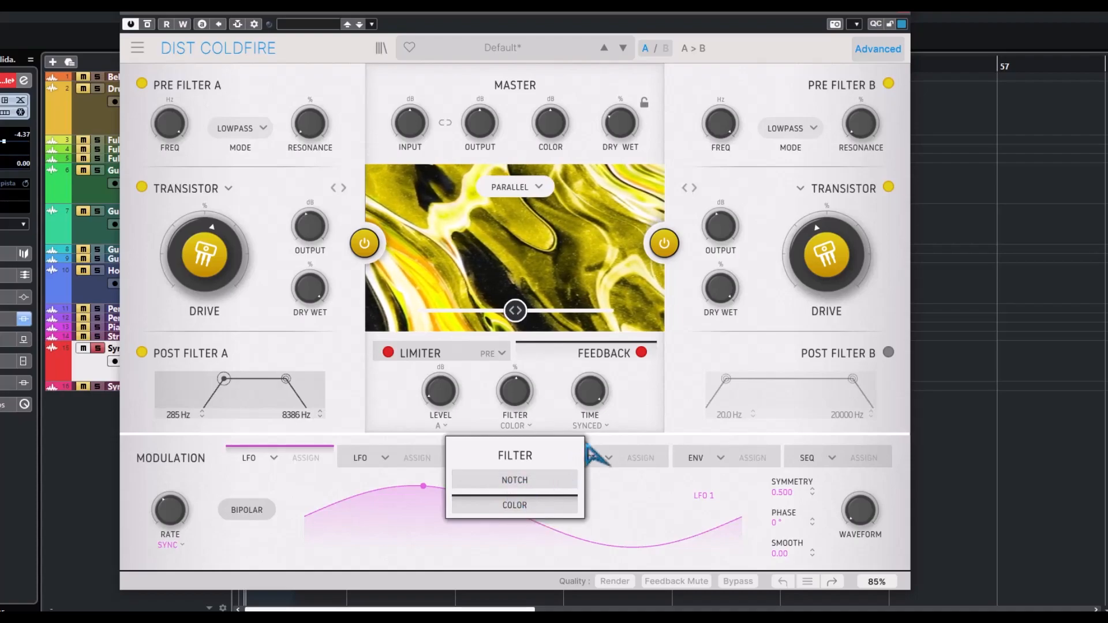
{"action": "left_click", "coordinate": [627, 397]}
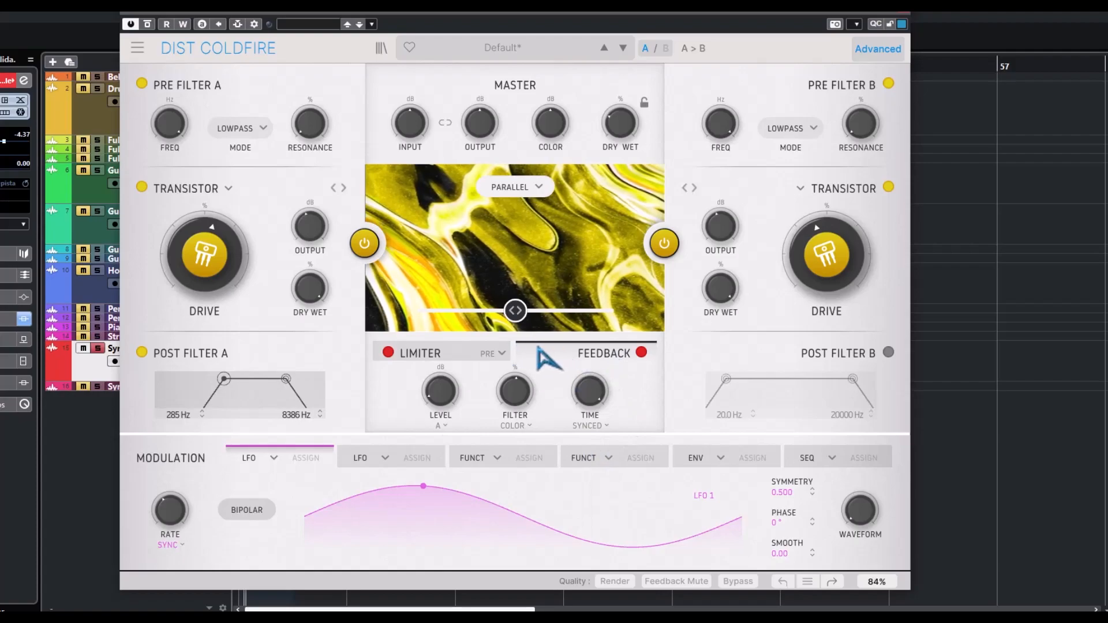
Step: Try the Feedback Time in Synced and Pitch modes, and set its time mode to Unsynced
{"action": "left_click", "coordinate": [606, 428]}
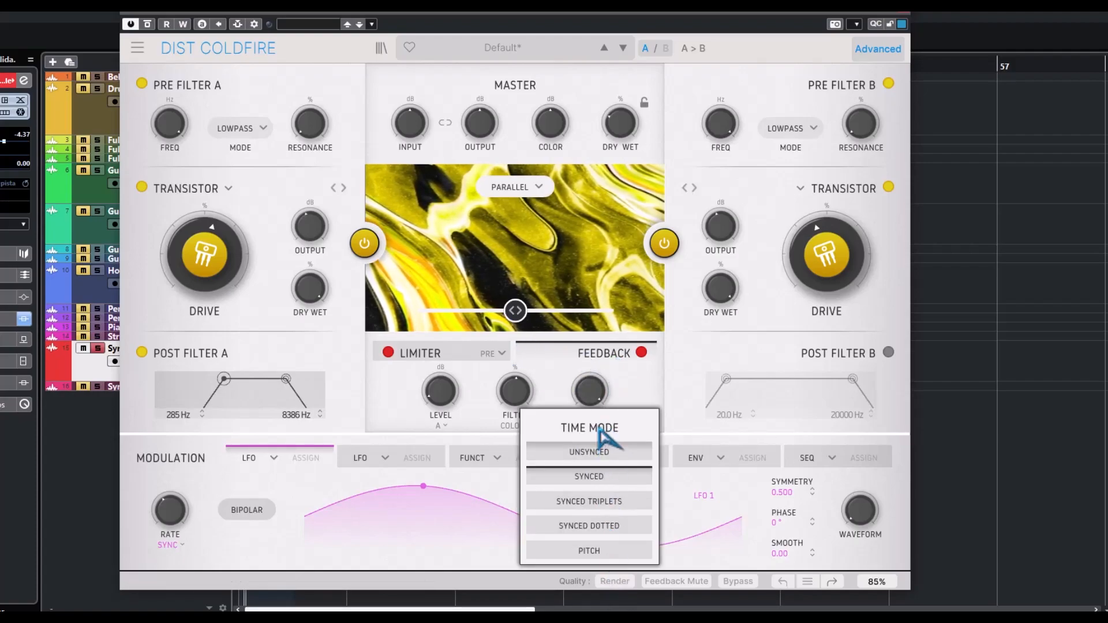
{"action": "left_click", "coordinate": [642, 382]}
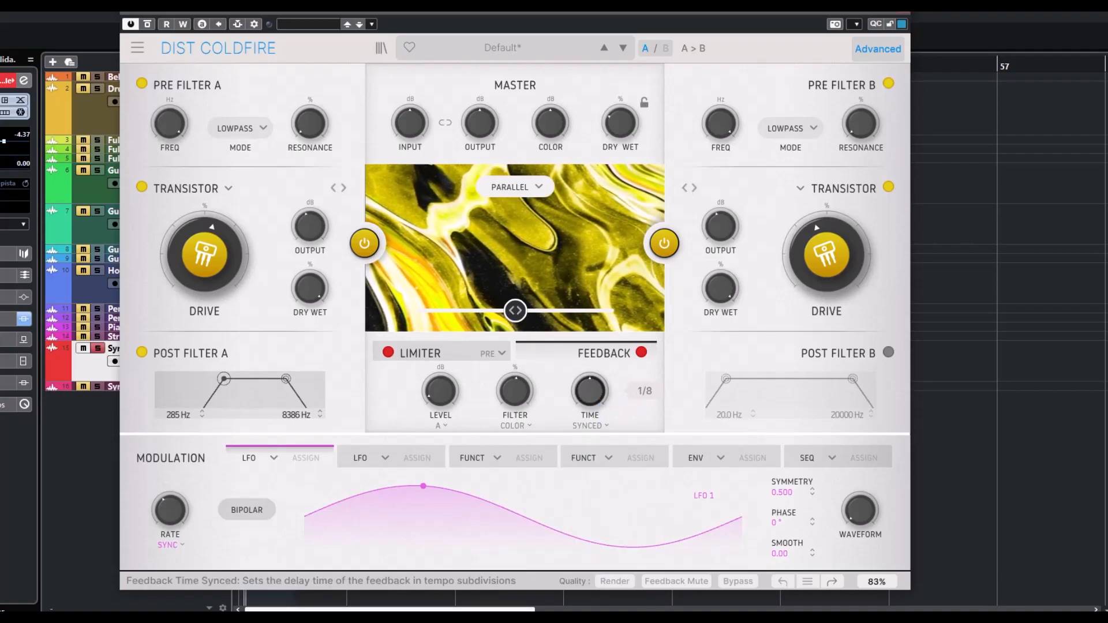
{"action": "left_click", "coordinate": [605, 425]}
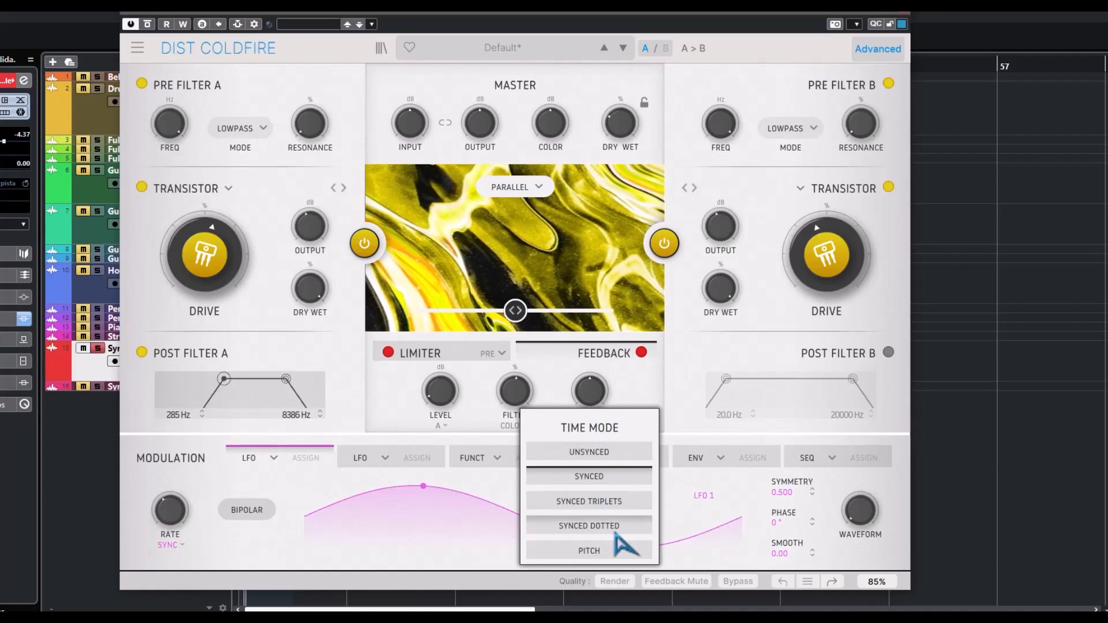
{"action": "left_click", "coordinate": [603, 551]}
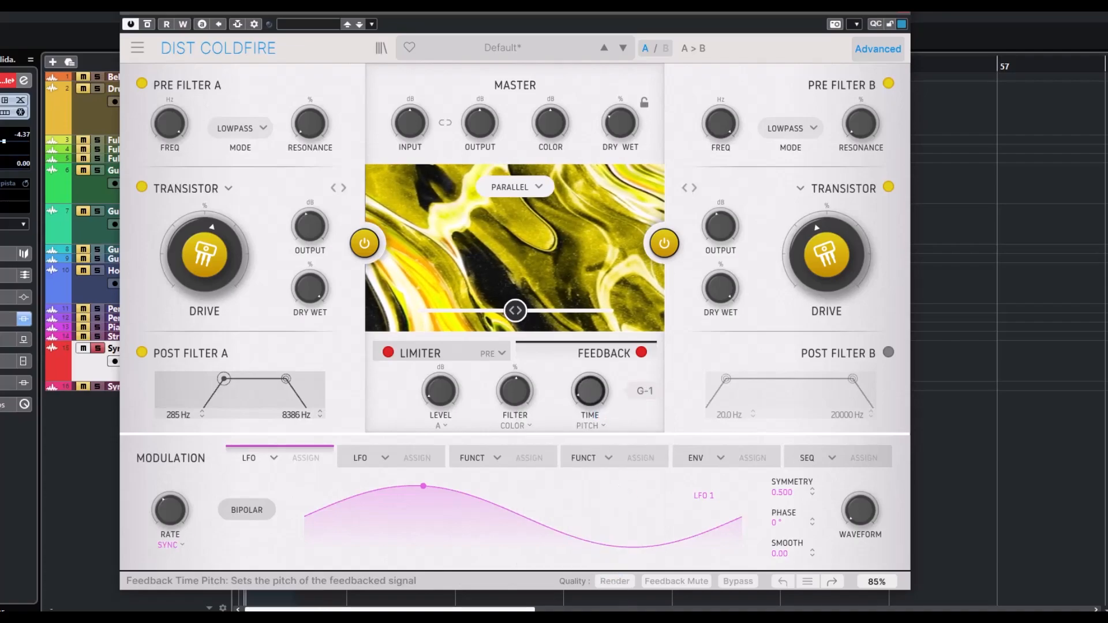
{"action": "left_click", "coordinate": [603, 425]}
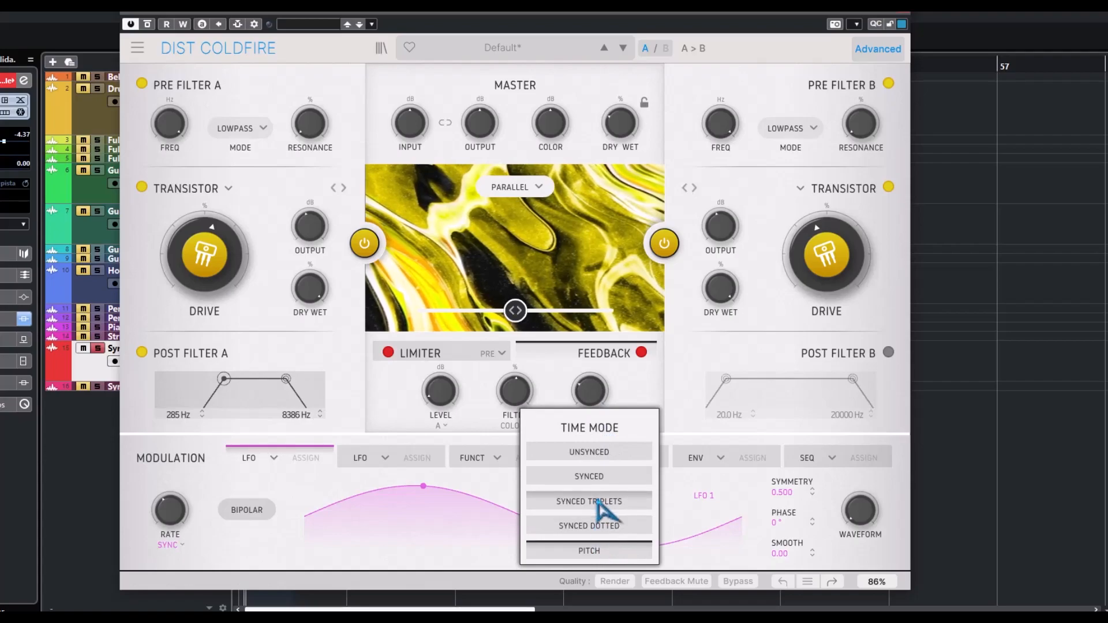
{"action": "left_click", "coordinate": [601, 453]}
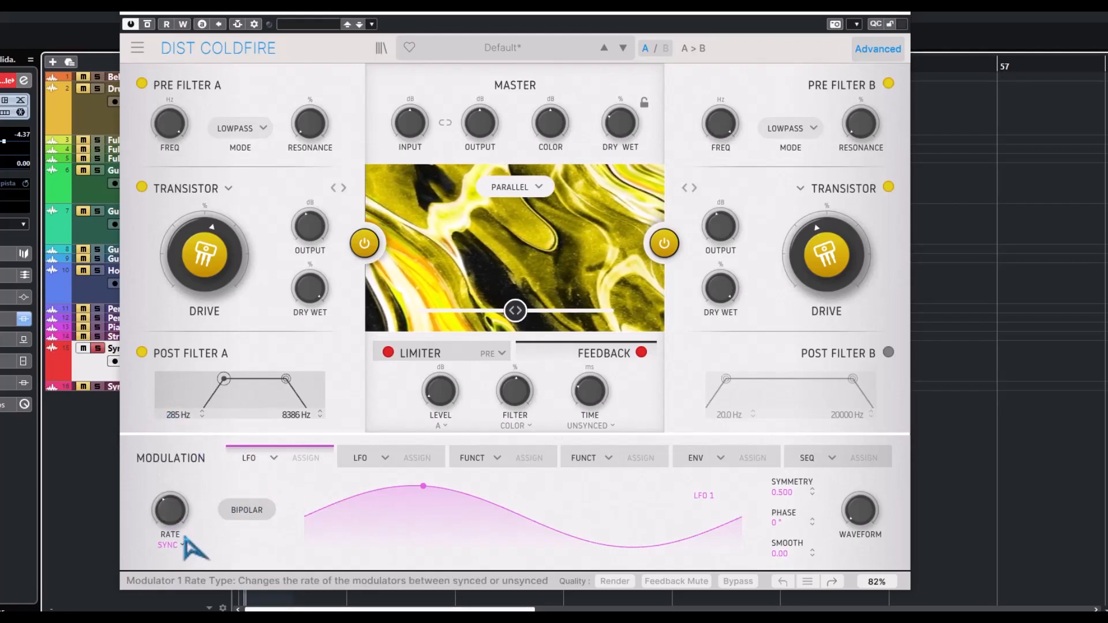
Step: Set LFO 1's rate type to Hz, vary its Rate, and toggle Bipolar on and back off
{"action": "left_click_drag", "start_coordinate": [170, 510], "coordinate": [170, 462]}
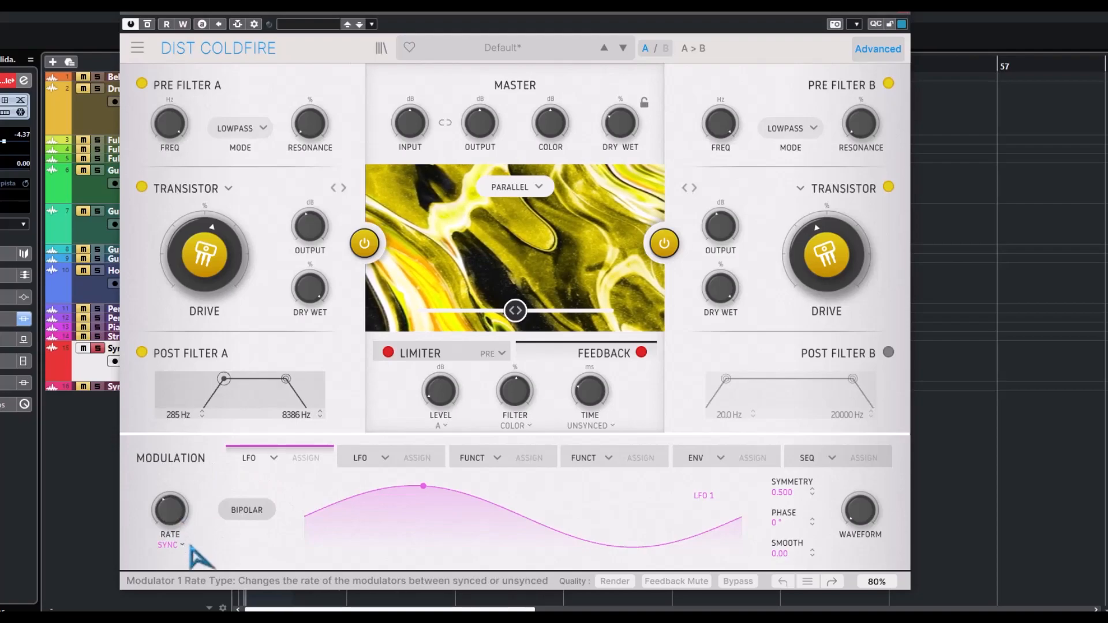
{"action": "left_click", "coordinate": [181, 545]}
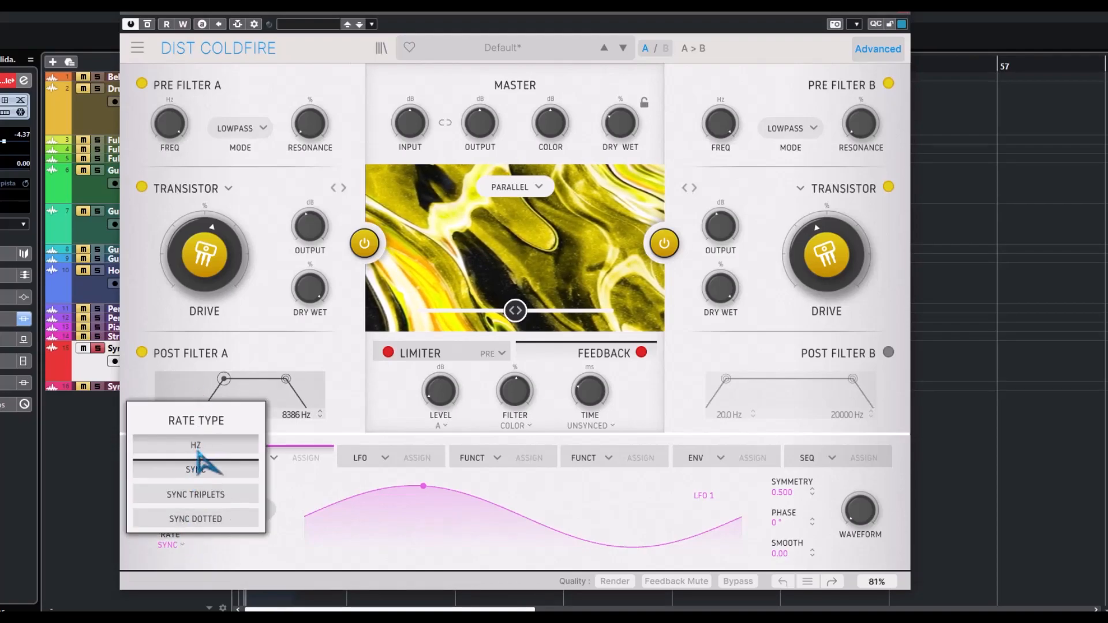
{"action": "left_click", "coordinate": [230, 449]}
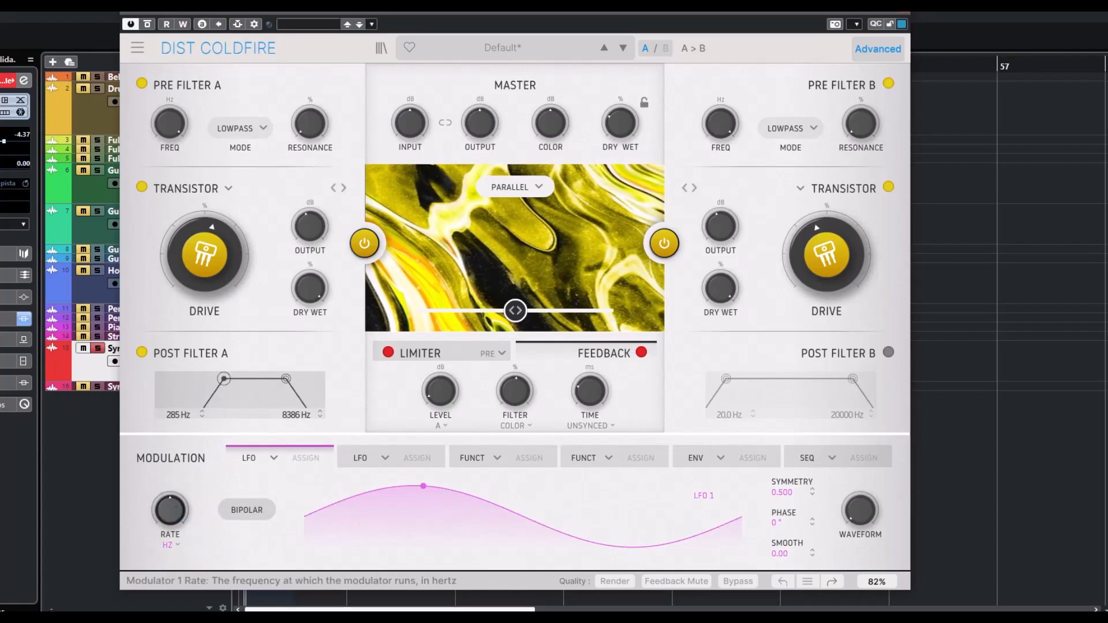
{"action": "left_click", "coordinate": [247, 512]}
{"action": "left_click", "coordinate": [244, 511]}
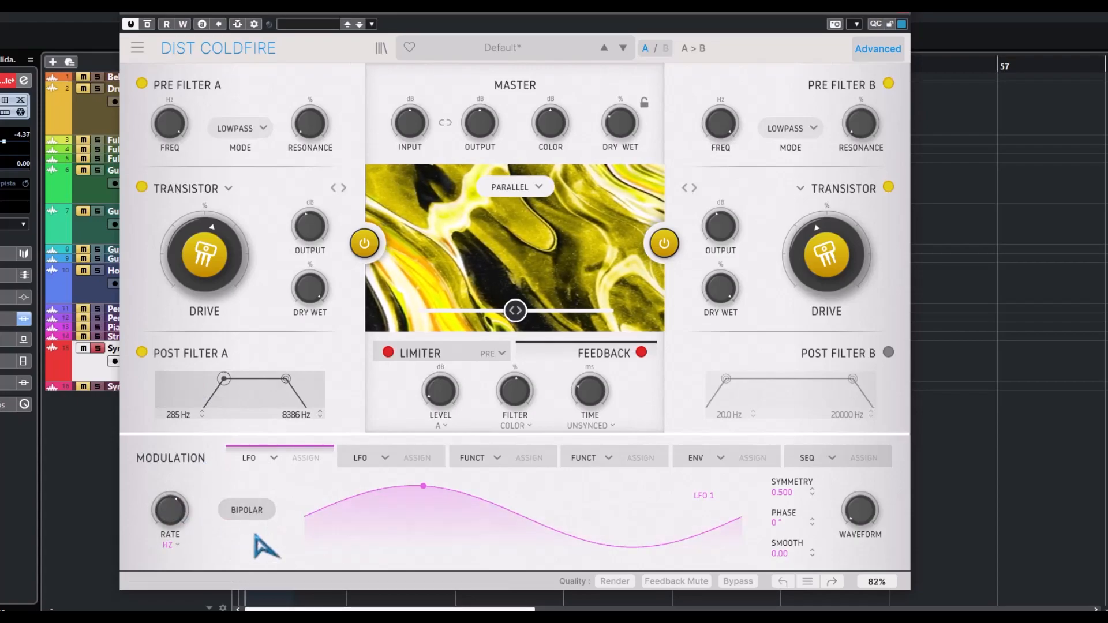
Step: Assign LFO 1 to modulate distortion A's Drive and lower that distortion's Dry Wet
{"action": "left_click", "coordinate": [274, 458]}
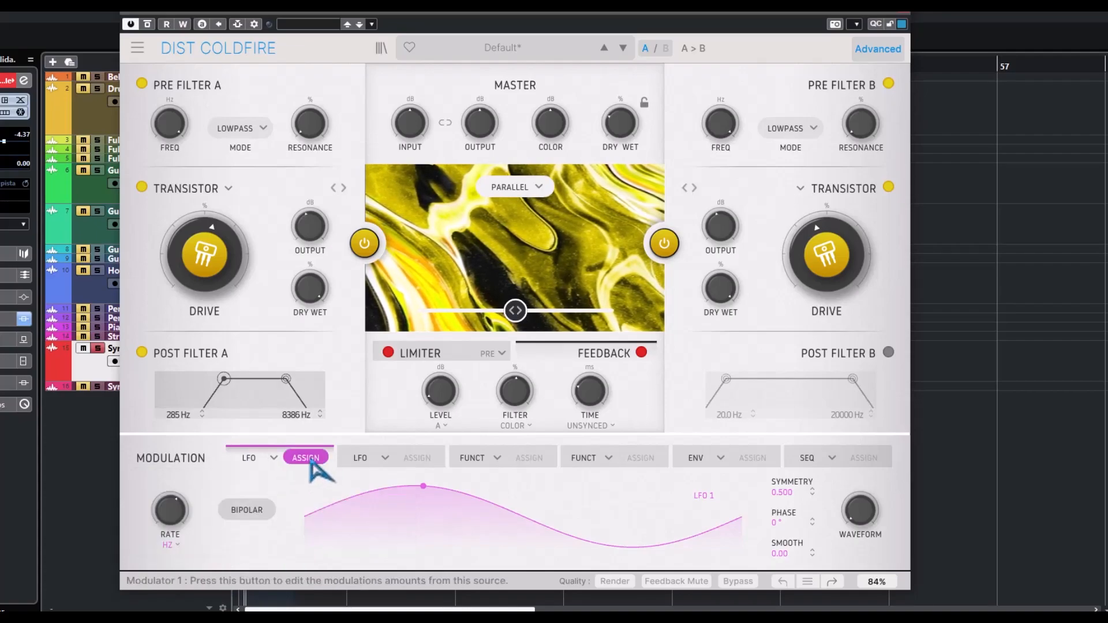
{"action": "left_click_drag", "start_coordinate": [204, 240], "coordinate": [204, 294]}
{"action": "mouse_move", "coordinate": [205, 254]}
{"action": "left_mouse_down"}
{"action": "mouse_move", "coordinate": [205, 219]}
{"action": "mouse_move", "coordinate": [205, 248]}
{"action": "left_mouse_up"}
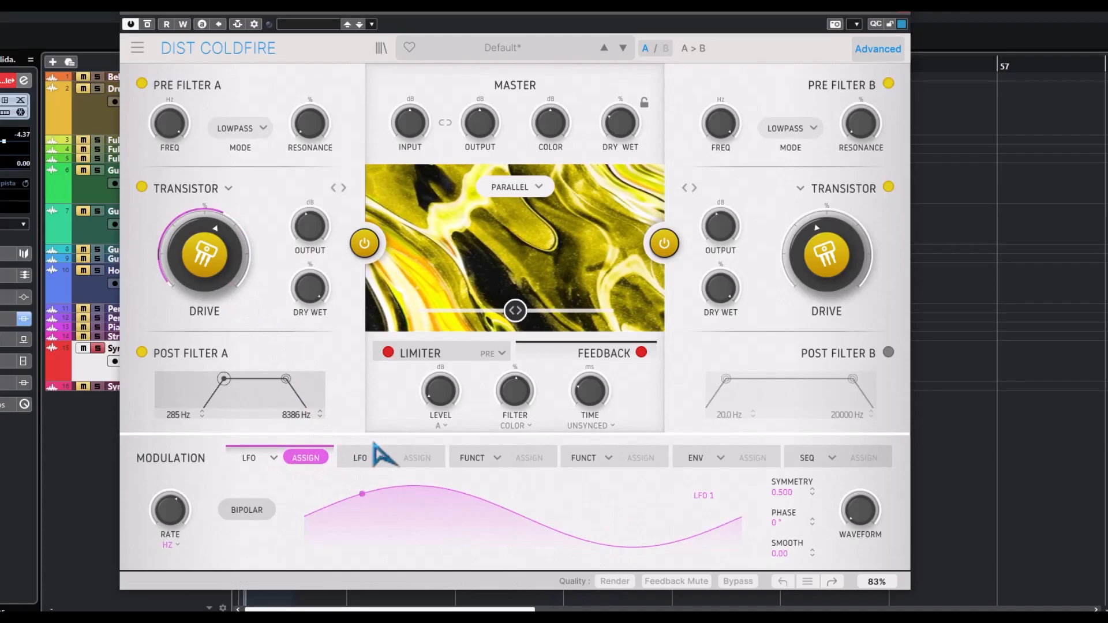
{"action": "left_click_drag", "start_coordinate": [304, 299], "coordinate": [304, 311]}
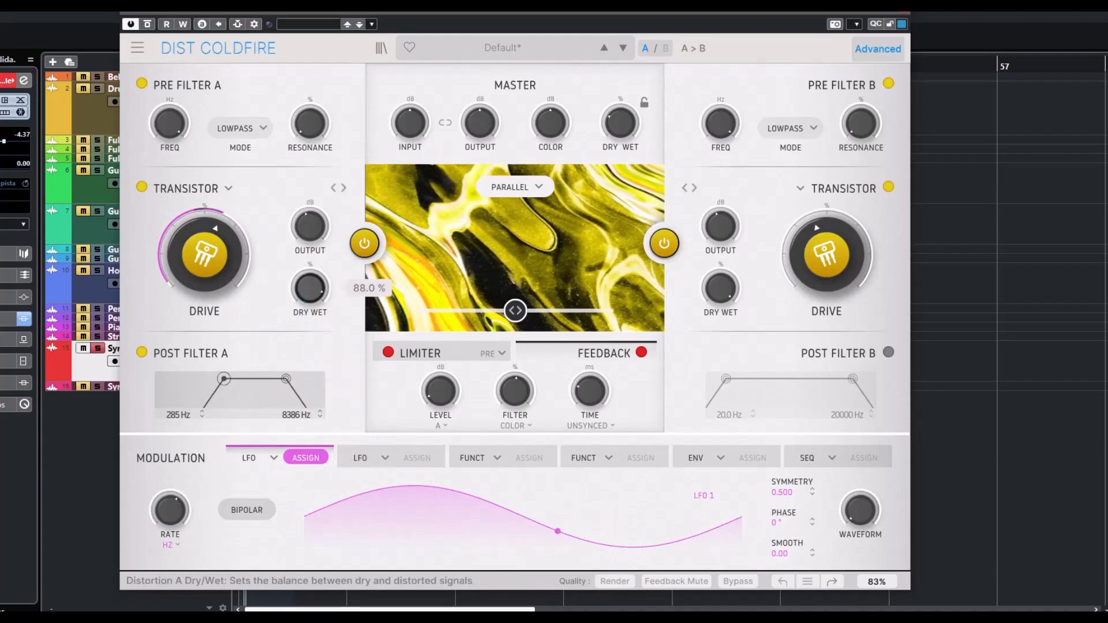
{"action": "left_click", "coordinate": [306, 462]}
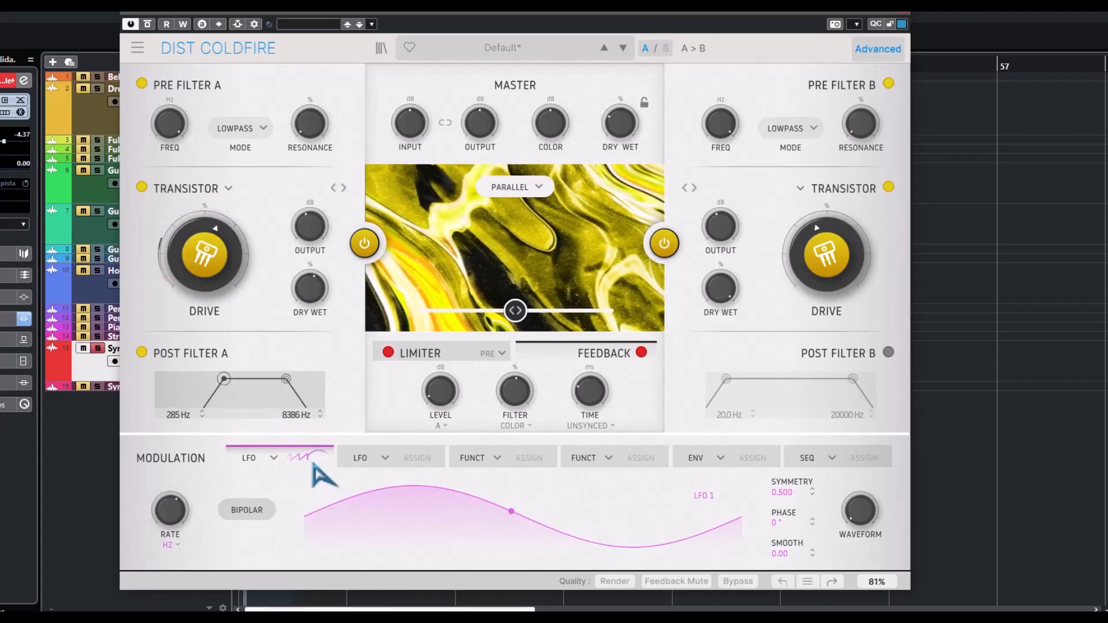
Step: Change the second modulator from LFO to Function and load its Decay preset
{"action": "left_click", "coordinate": [385, 457]}
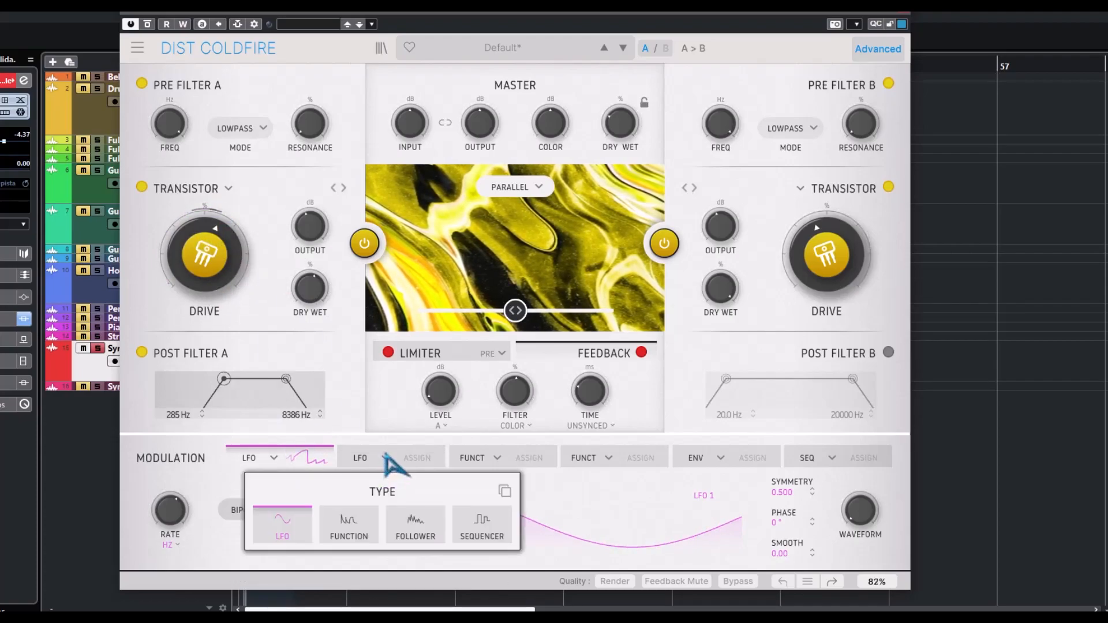
{"action": "left_click", "coordinate": [353, 525]}
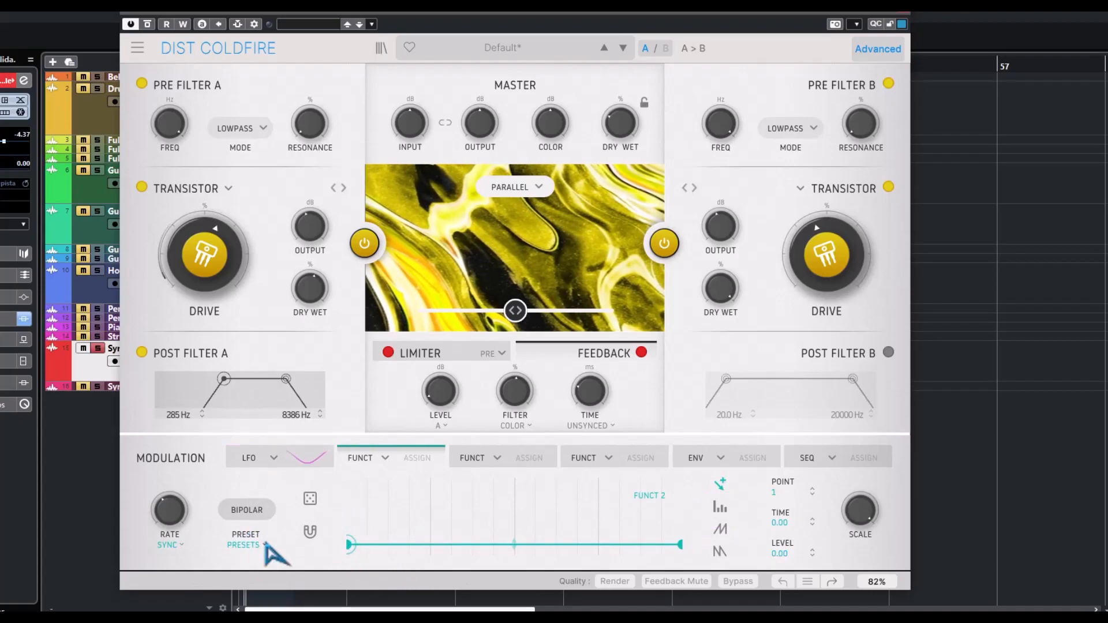
{"action": "left_click", "coordinate": [266, 545]}
{"action": "left_click", "coordinate": [279, 306]}
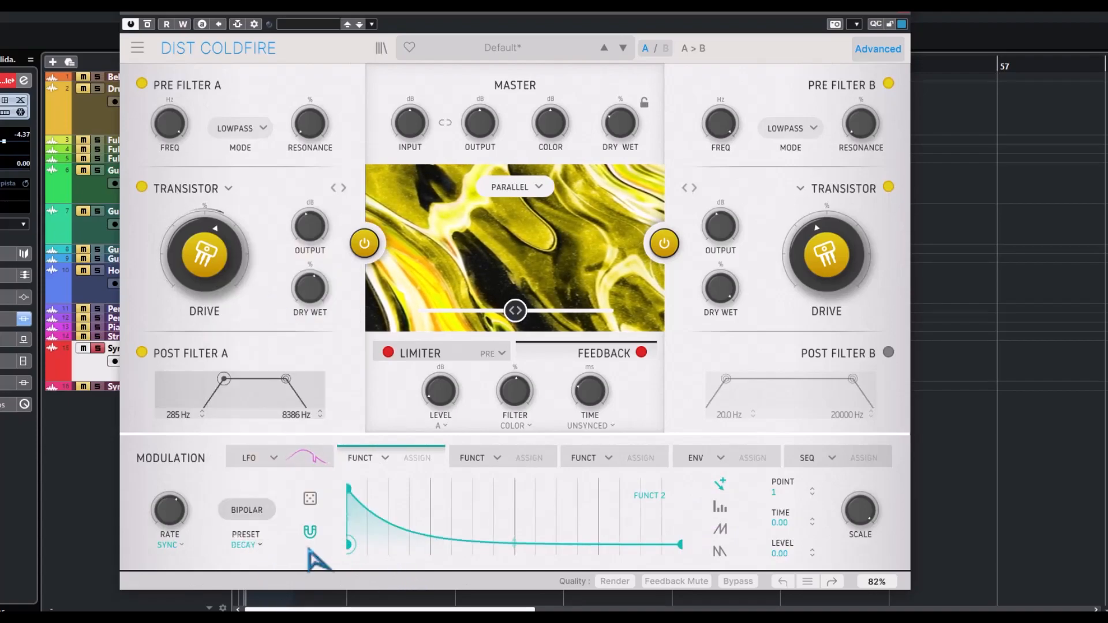
Step: Reshape the Function 2 curve by adding points and drawing rising and falling sawtooth ramps across it
{"action": "left_click_drag", "start_coordinate": [310, 499], "coordinate": [313, 508]}
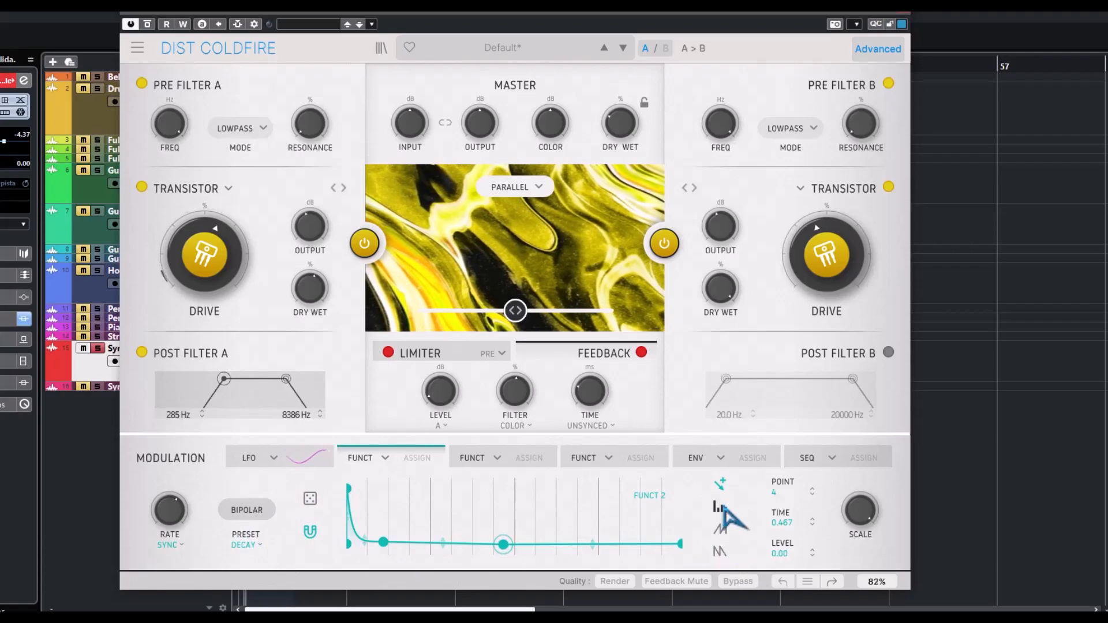
{"action": "left_click", "coordinate": [606, 507]}
{"action": "mouse_move", "coordinate": [555, 515]}
{"action": "left_mouse_down"}
{"action": "mouse_move", "coordinate": [505, 495]}
{"action": "mouse_move", "coordinate": [367, 544]}
{"action": "left_mouse_up"}
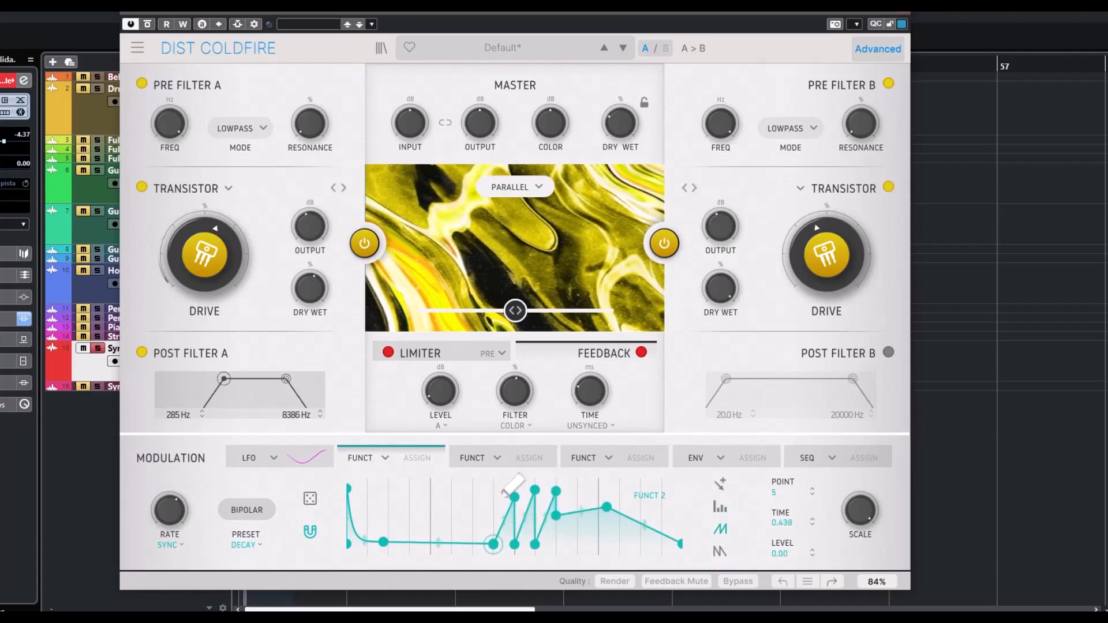
{"action": "left_click_drag", "start_coordinate": [605, 510], "coordinate": [682, 502]}
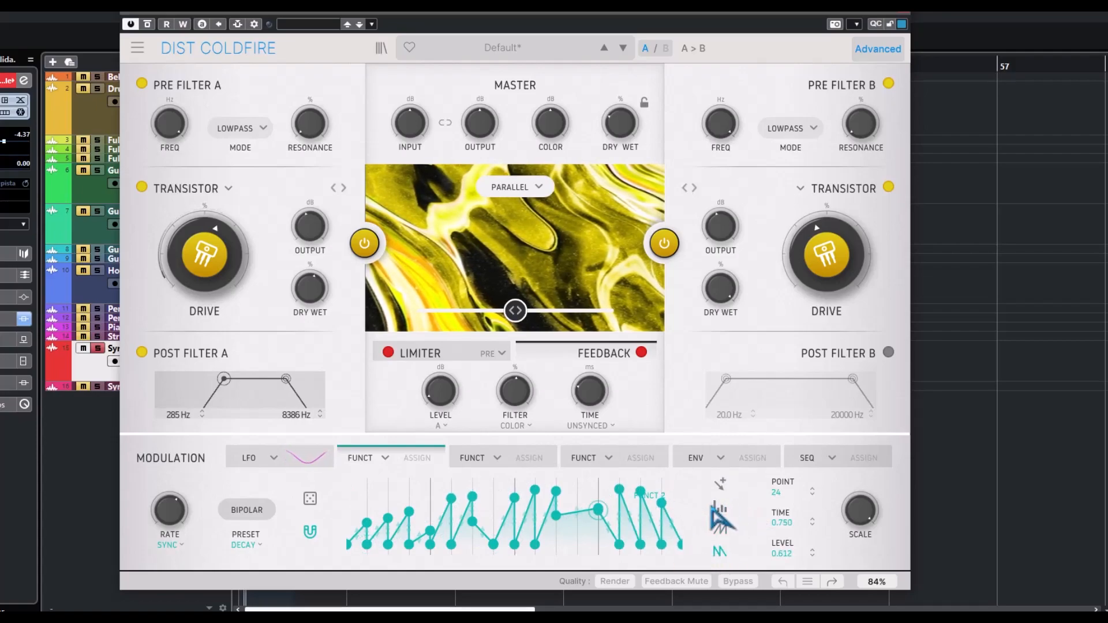
Step: Redraw individual point levels in the second half of the Function 2 curve, finishing with the step-shape drawing tool
{"action": "left_click_drag", "start_coordinate": [573, 514], "coordinate": [577, 544]}
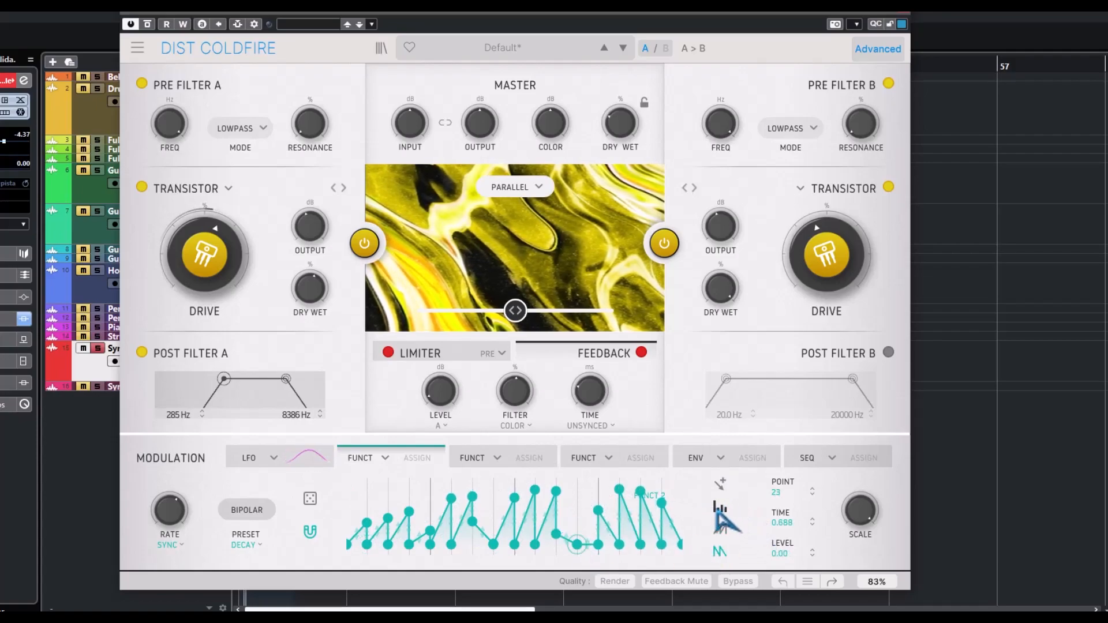
{"action": "left_click_drag", "start_coordinate": [536, 491], "coordinate": [643, 501]}
{"action": "left_click_drag", "start_coordinate": [555, 534], "coordinate": [563, 530]}
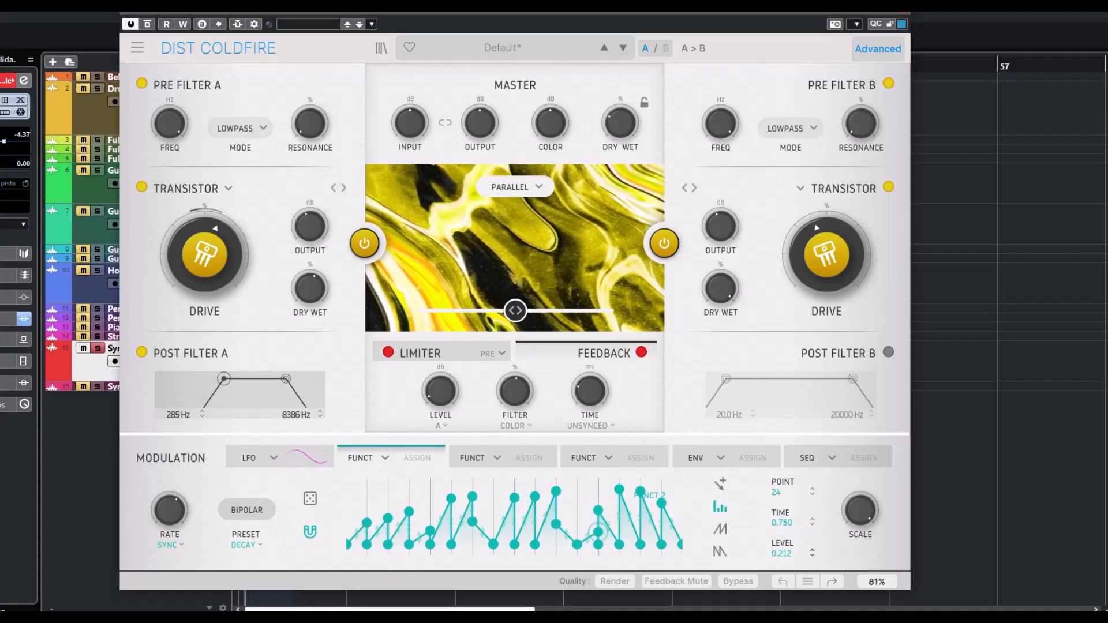
Step: Lower the Function 2 output scale and change the third modulator's type from Function to Follower
{"action": "mouse_move", "coordinate": [860, 511]}
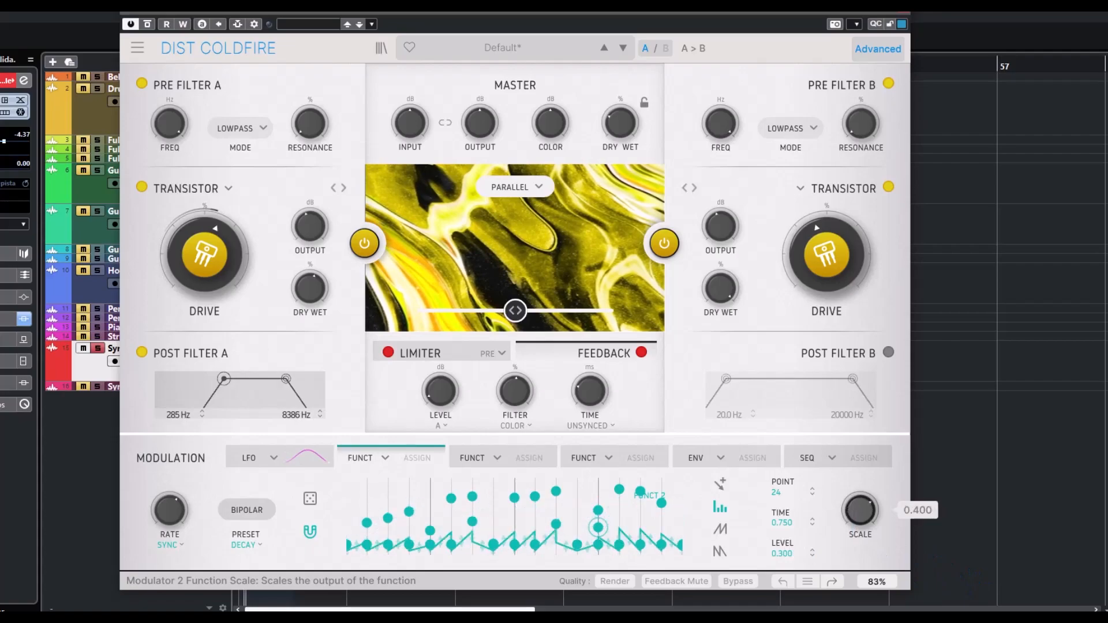
{"action": "left_click_drag", "start_coordinate": [853, 504], "coordinate": [853, 547]}
{"action": "left_click", "coordinate": [497, 458]}
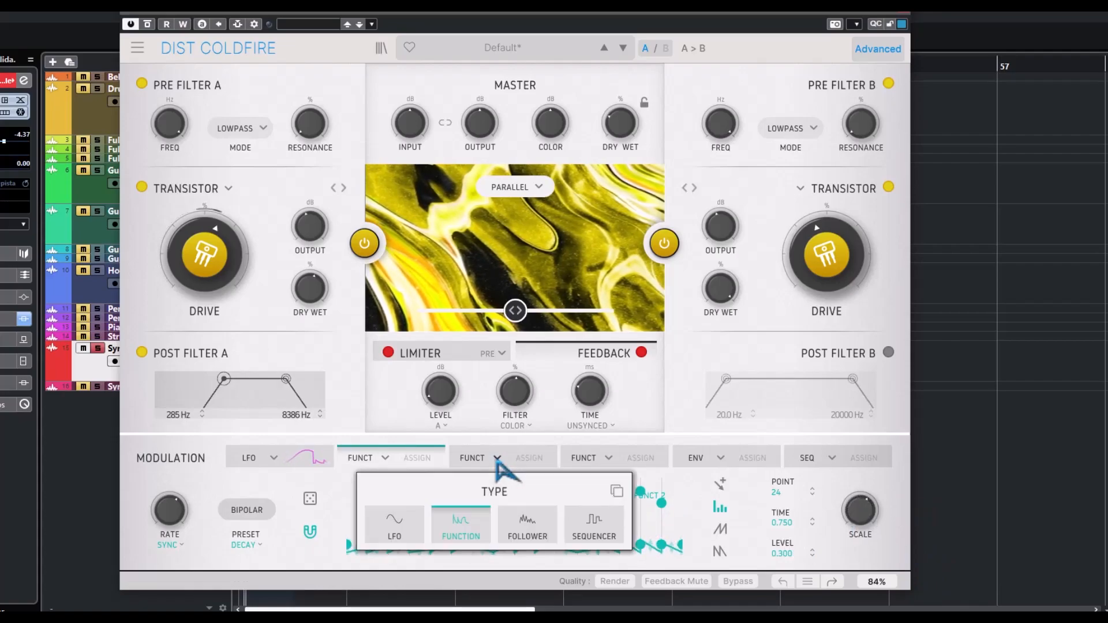
{"action": "left_click", "coordinate": [527, 526]}
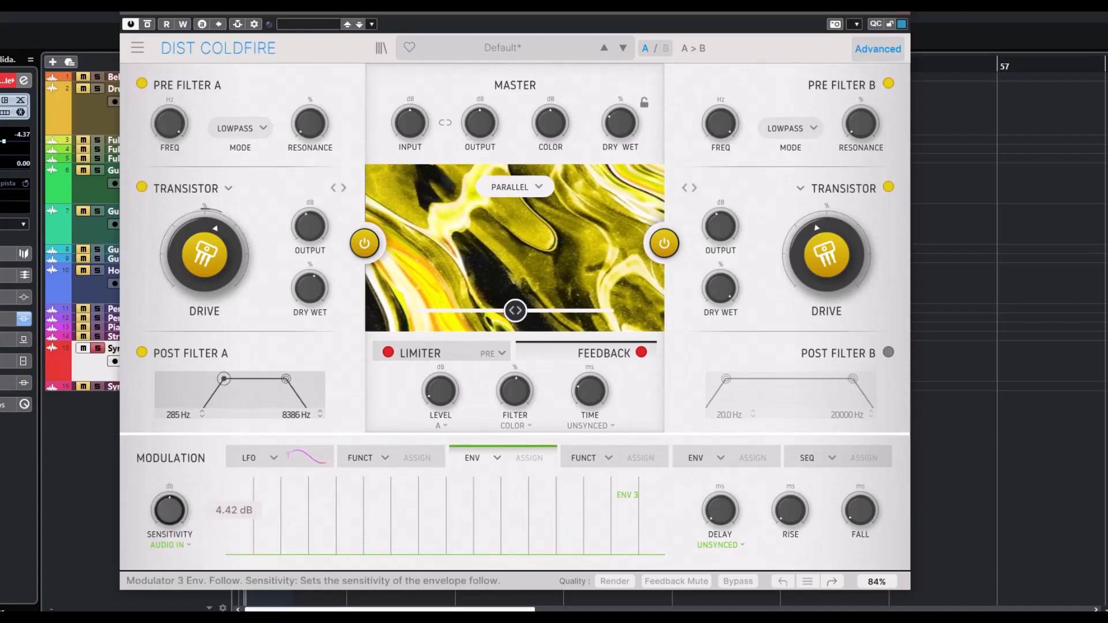
Step: Keep Env 3's source on Audio In, set its unsynced Delay to about 252 ms, and raise its Rise and Fall times
{"action": "left_click", "coordinate": [185, 545]}
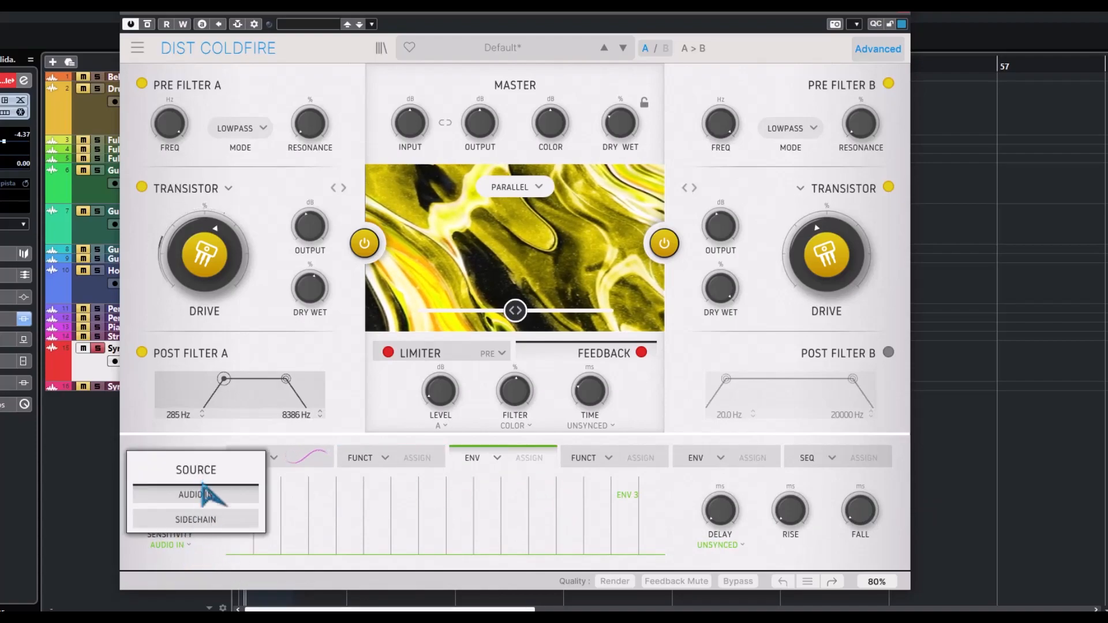
{"action": "left_click", "coordinate": [228, 565]}
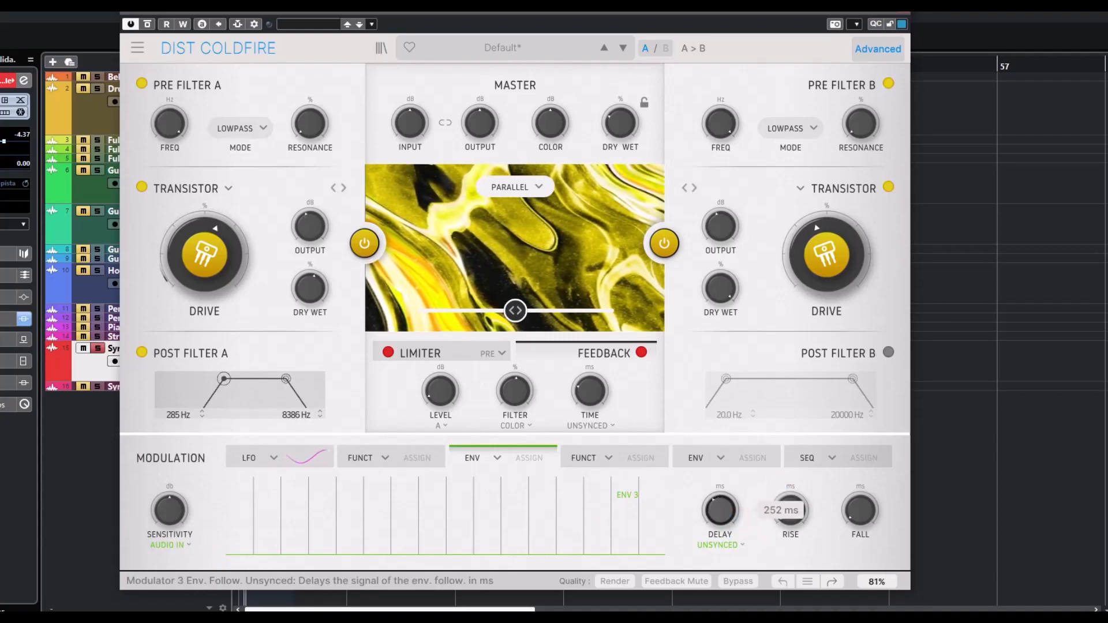
{"action": "left_click", "coordinate": [733, 544]}
{"action": "left_click", "coordinate": [737, 563]}
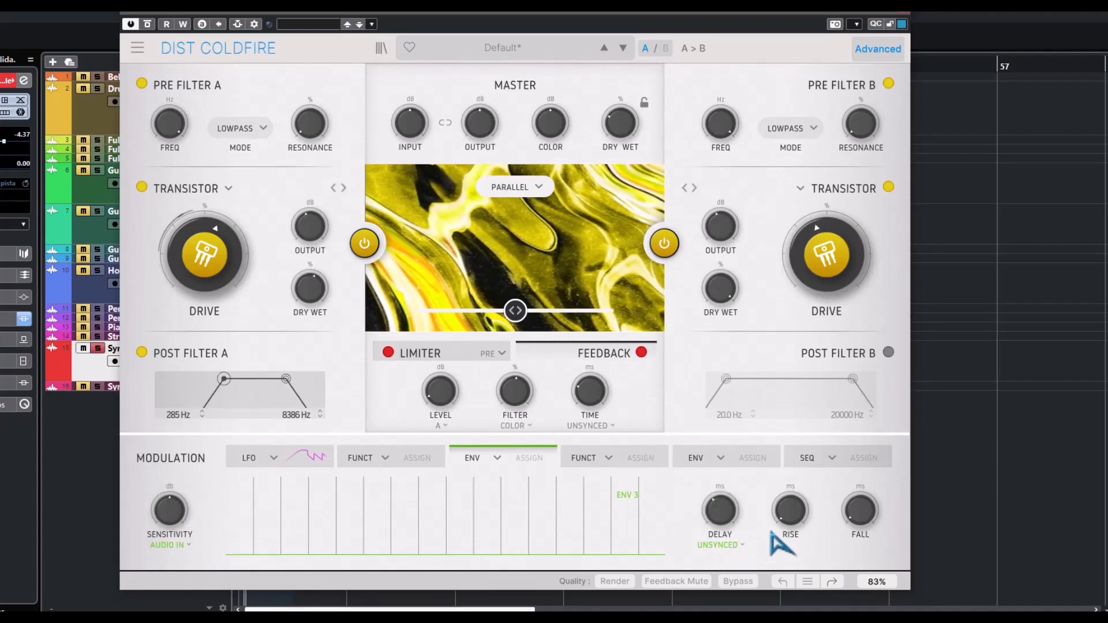
{"action": "left_click_drag", "start_coordinate": [790, 510], "coordinate": [789, 493]}
{"action": "left_click_drag", "start_coordinate": [860, 510], "coordinate": [859, 490]}
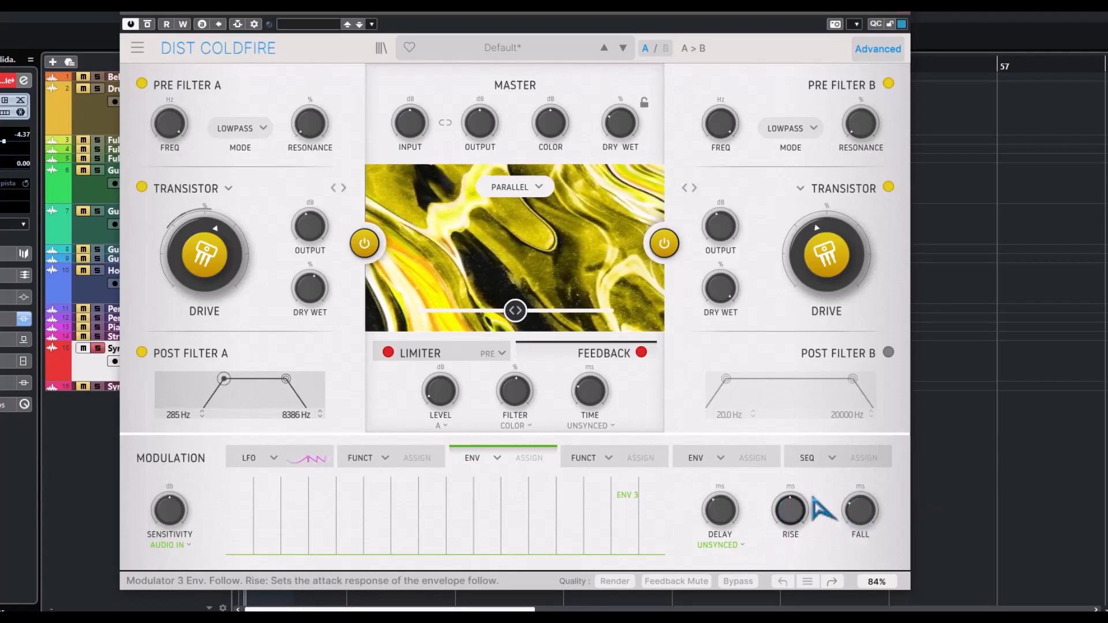
Step: Change the fourth modulator to a Sequencer with back-and-forth playback direction and bipolar mode enabled
{"action": "left_click", "coordinate": [600, 455]}
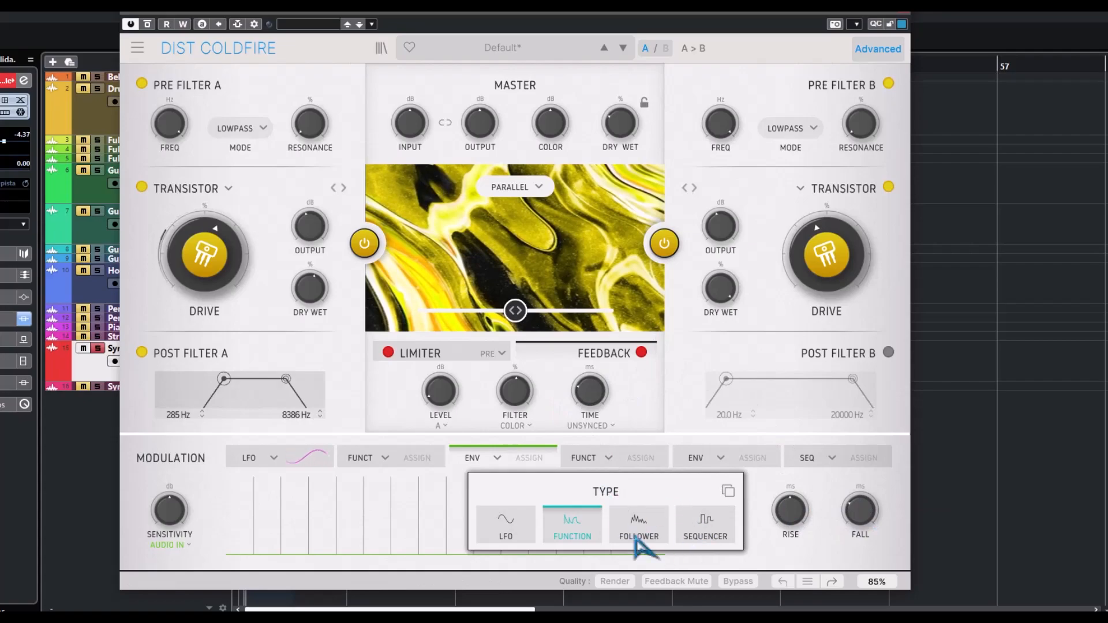
{"action": "left_click", "coordinate": [716, 522]}
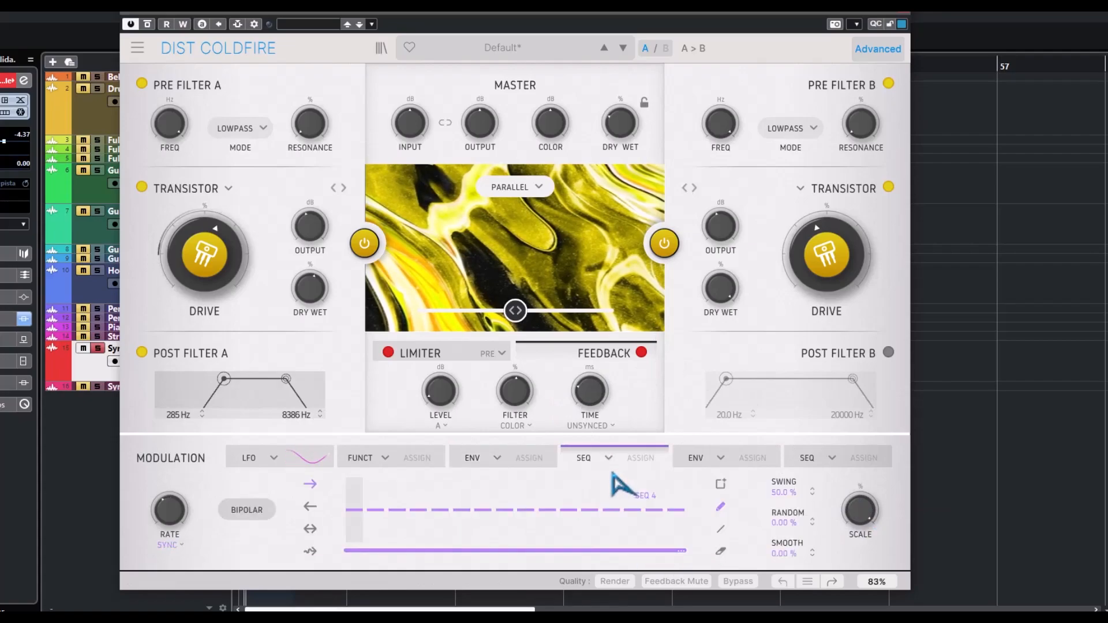
{"action": "left_click", "coordinate": [310, 508]}
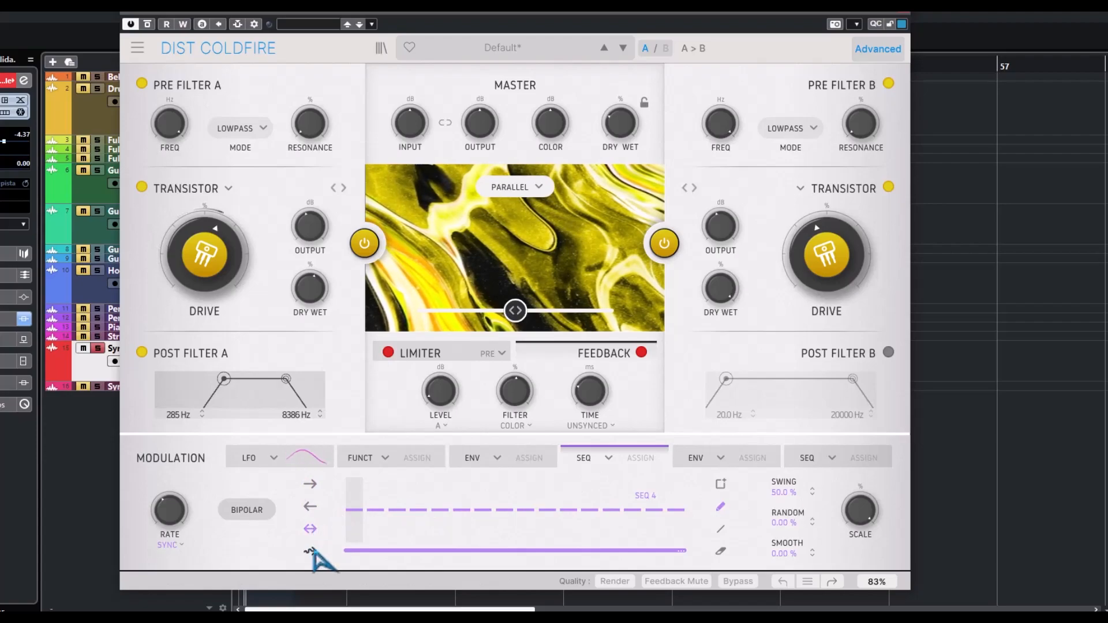
{"action": "left_click", "coordinate": [241, 515]}
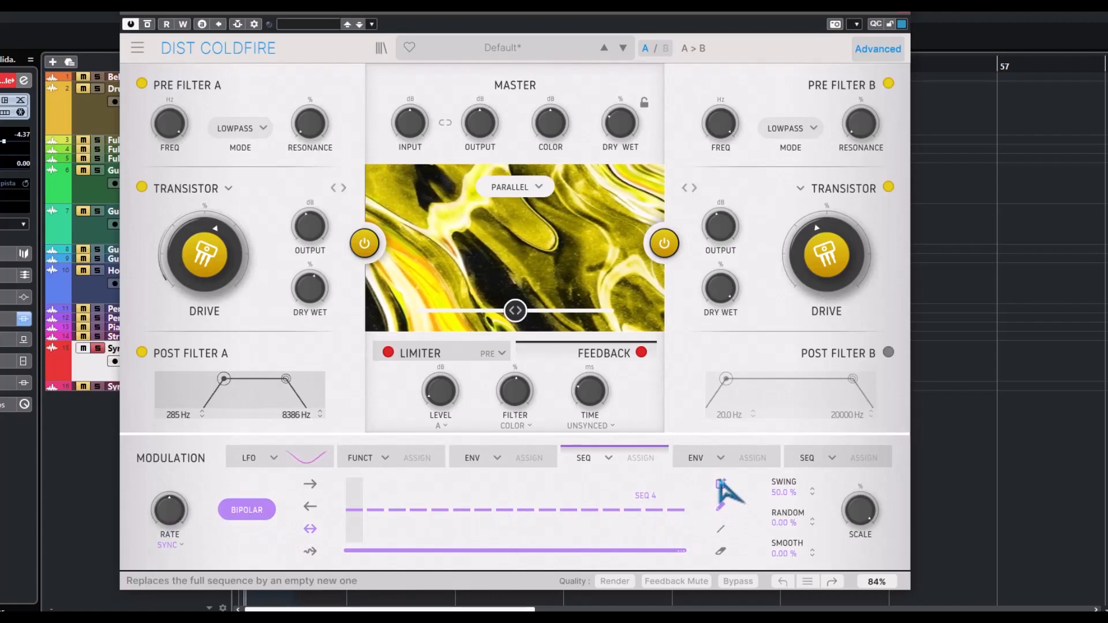
Step: Draw freehand step values in the Seq 4 pattern, then erase them across the whole sequence
{"action": "mouse_move", "coordinate": [600, 511]}
{"action": "left_mouse_down"}
{"action": "mouse_move", "coordinate": [480, 508]}
{"action": "mouse_move", "coordinate": [425, 524]}
{"action": "left_mouse_up"}
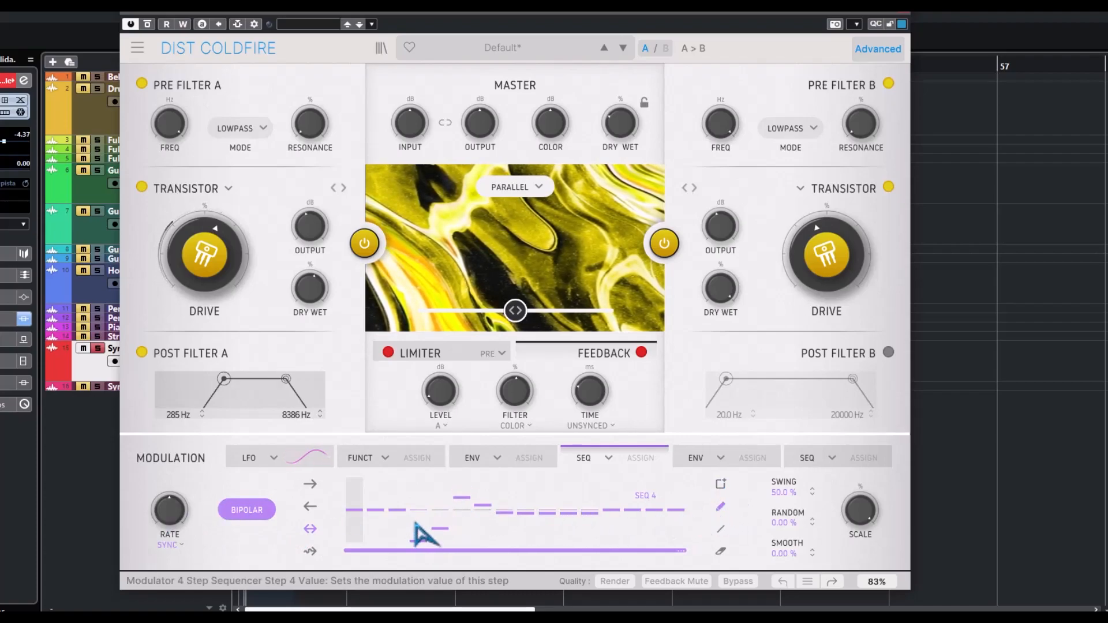
{"action": "left_click_drag", "start_coordinate": [632, 518], "coordinate": [657, 524]}
{"action": "left_click_drag", "start_coordinate": [547, 496], "coordinate": [502, 487]}
{"action": "left_click", "coordinate": [721, 551]}
{"action": "mouse_move", "coordinate": [667, 519]}
{"action": "left_mouse_down"}
{"action": "mouse_move", "coordinate": [593, 531]}
{"action": "mouse_move", "coordinate": [376, 527]}
{"action": "left_mouse_up"}
Step: Draw linear ramps across the Seq 4 steps and set Swing to 56.5 %, Random to 69.6 % and Scale to about 64 %
{"action": "left_click", "coordinate": [720, 529]}
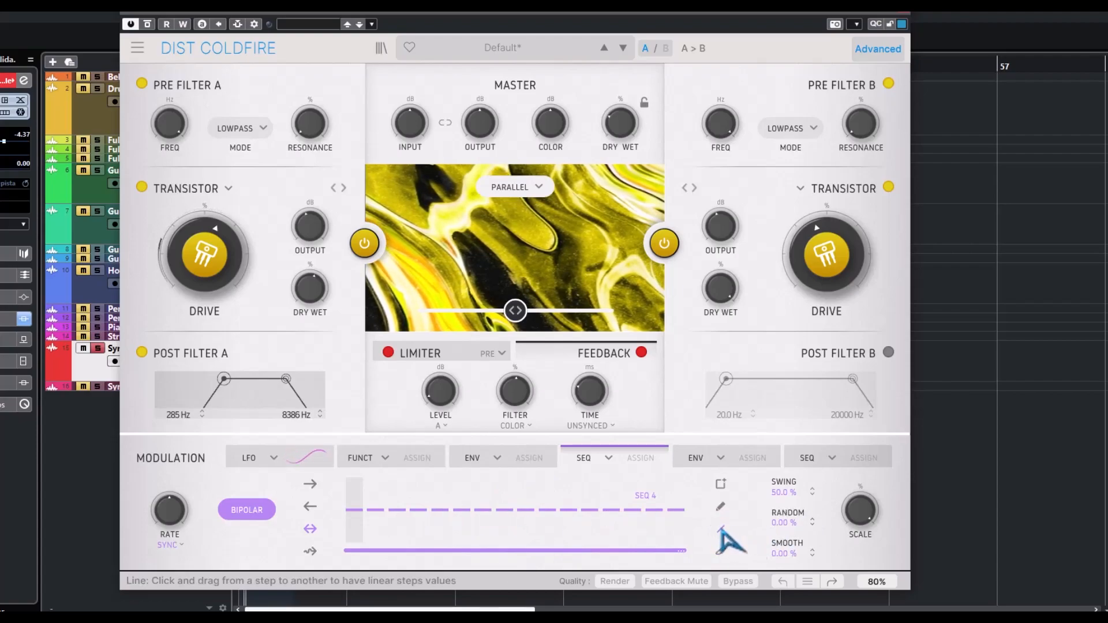
{"action": "mouse_move", "coordinate": [484, 518]}
{"action": "left_mouse_down"}
{"action": "mouse_move", "coordinate": [672, 532]}
{"action": "mouse_move", "coordinate": [594, 469]}
{"action": "mouse_move", "coordinate": [383, 562]}
{"action": "mouse_move", "coordinate": [410, 519]}
{"action": "mouse_move", "coordinate": [546, 503]}
{"action": "mouse_move", "coordinate": [625, 527]}
{"action": "left_mouse_up"}
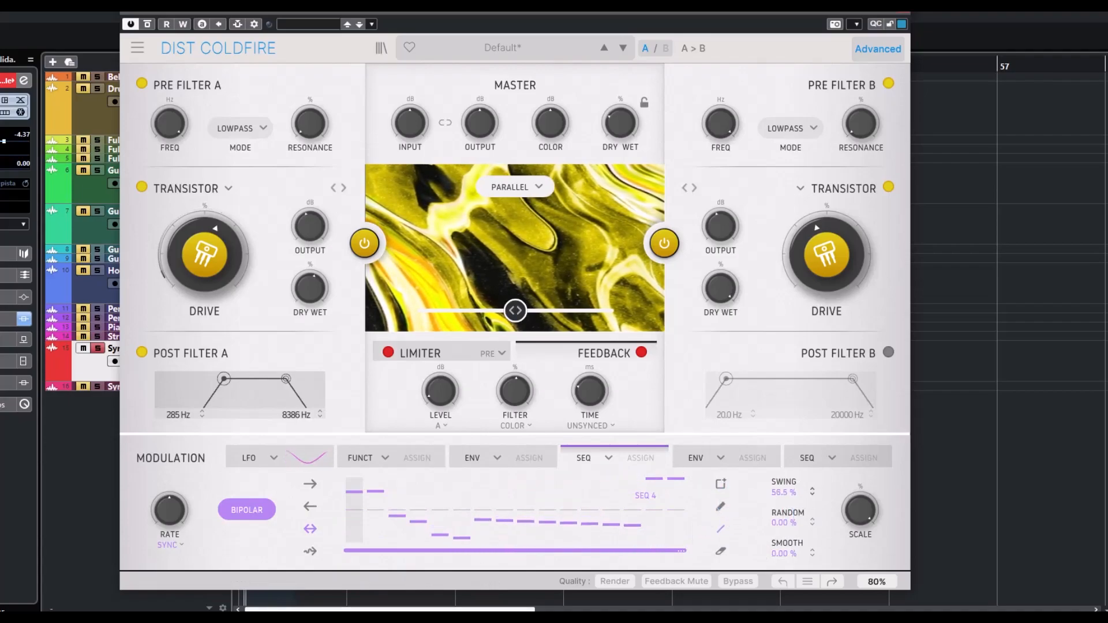
{"action": "left_click_drag", "start_coordinate": [812, 522], "coordinate": [812, 454]}
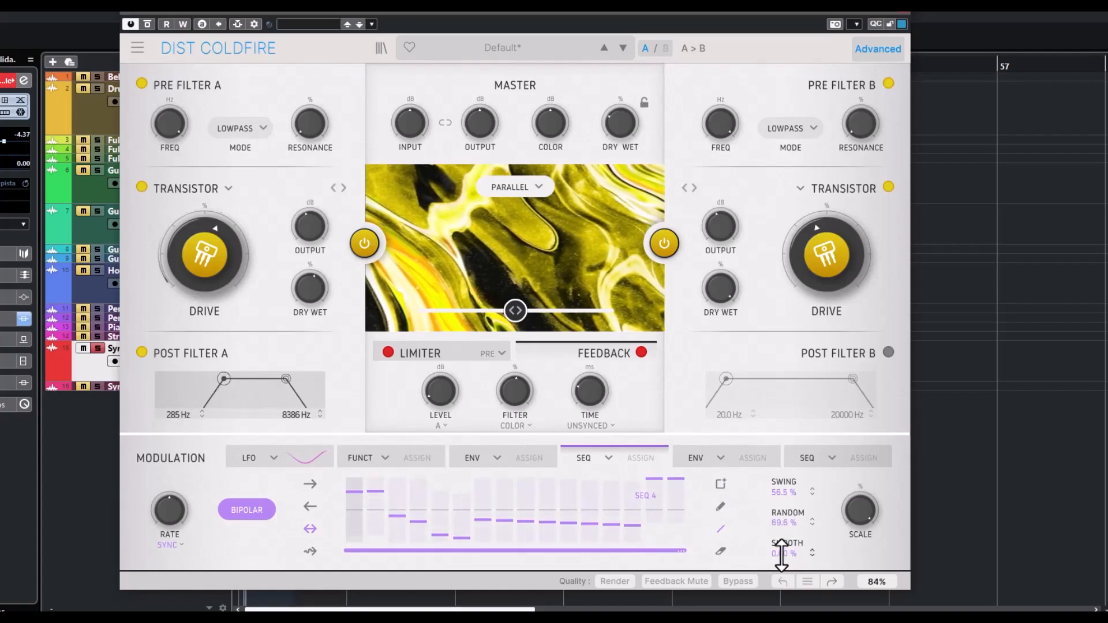
{"action": "left_click_drag", "start_coordinate": [863, 512], "coordinate": [862, 554]}
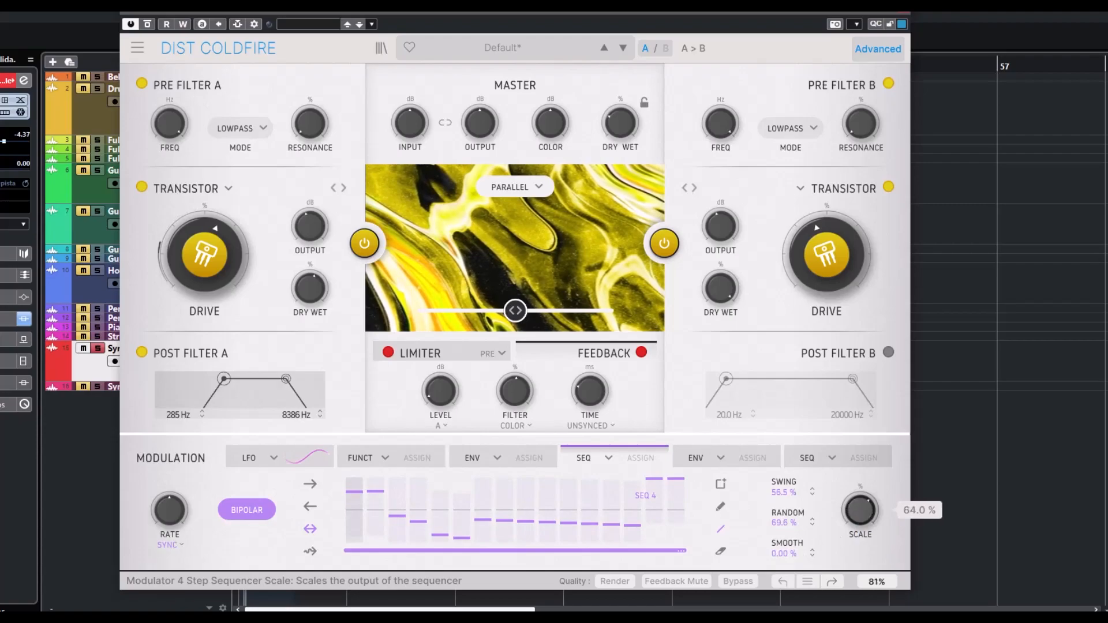
Step: Show the fifth modulator and choose Follower as its type
{"action": "left_click", "coordinate": [713, 462]}
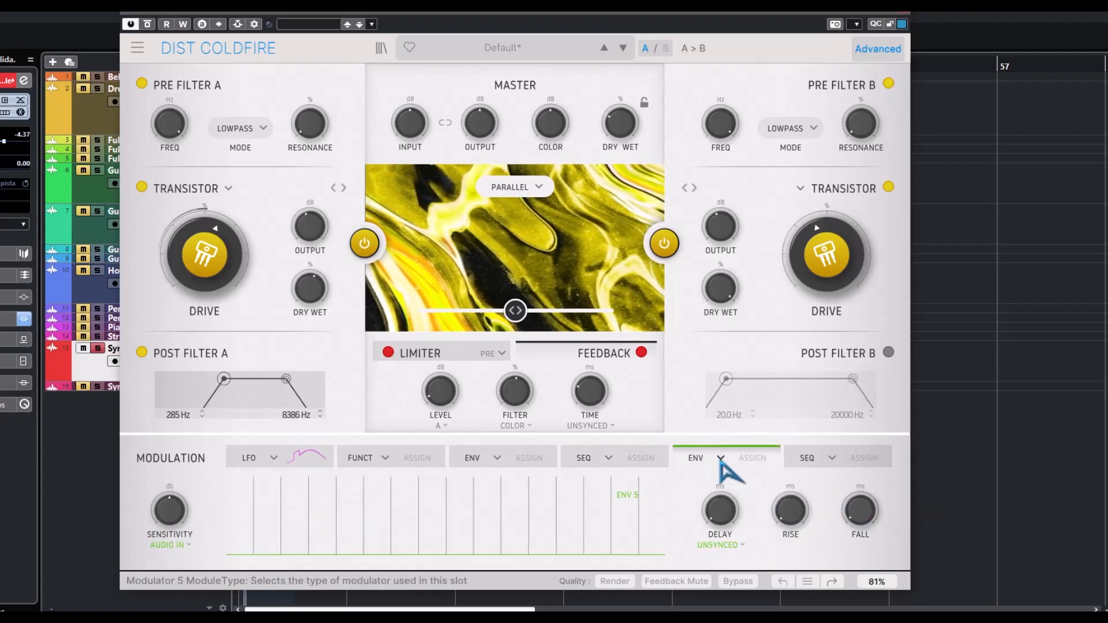
{"action": "left_click", "coordinate": [720, 457]}
{"action": "left_click", "coordinate": [774, 526]}
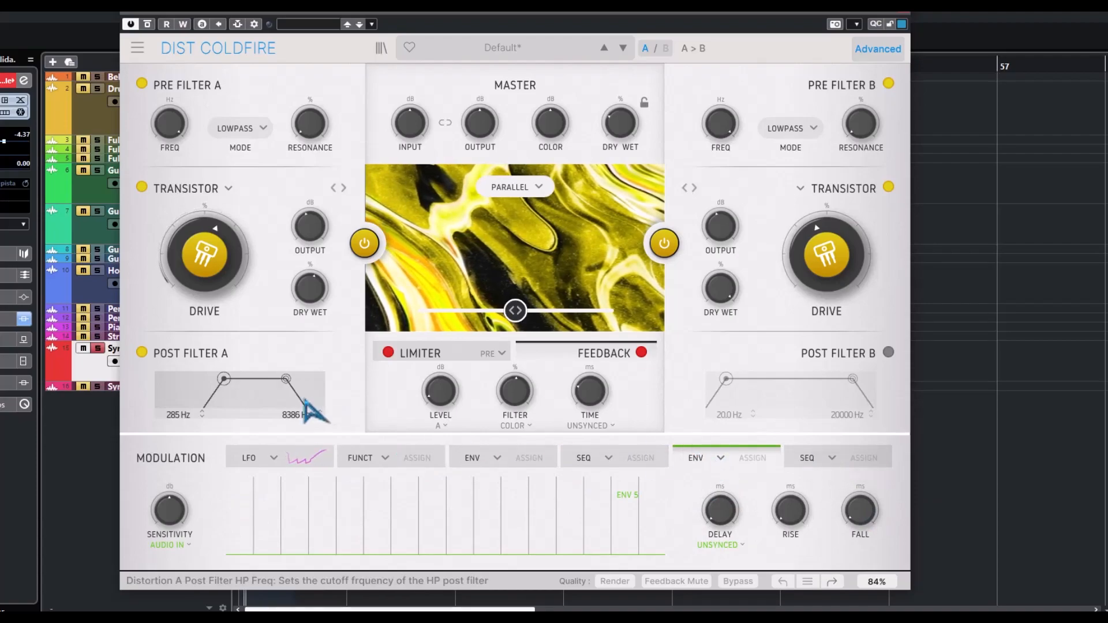
Step: Toggle the sixth modulator's assignment mode and change its type from Sequencer to LFO
{"action": "left_click", "coordinate": [836, 458]}
{"action": "left_click", "coordinate": [874, 456]}
{"action": "left_click", "coordinate": [860, 457]}
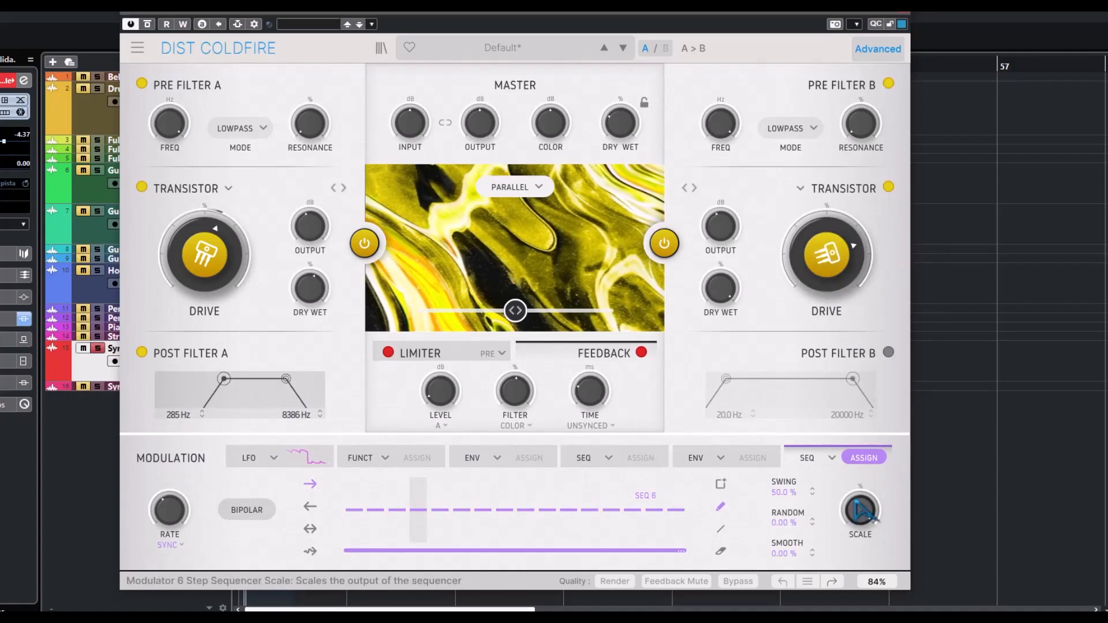
{"action": "left_click", "coordinate": [802, 458]}
{"action": "left_click", "coordinate": [687, 519]}
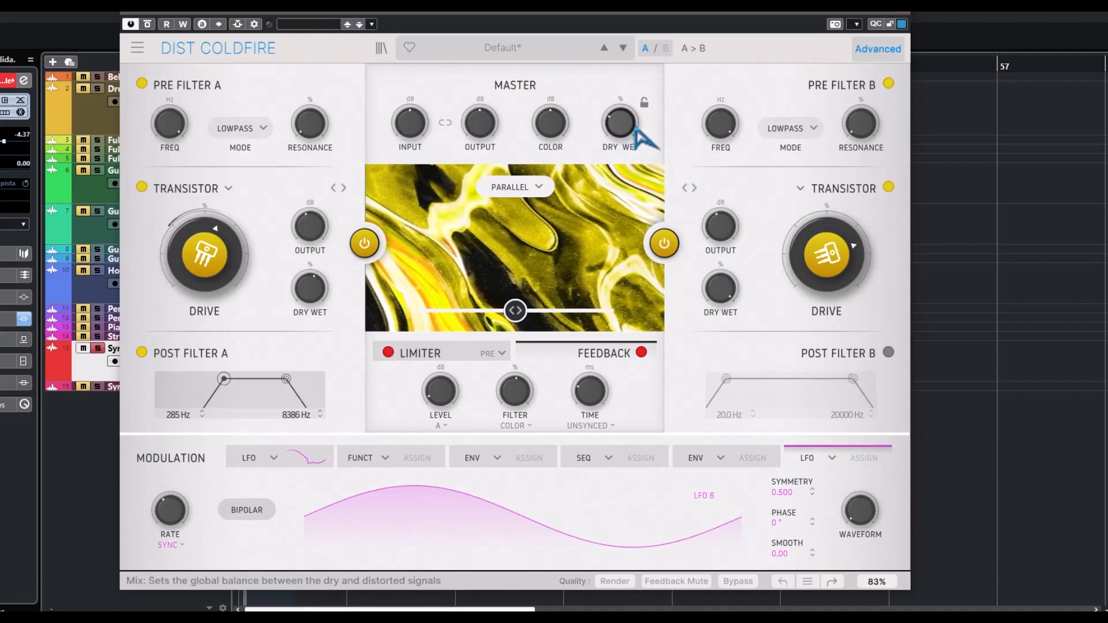
Step: Load the Vocal Life preset from the FX Chain category and return to the plugin's controls
{"action": "mouse_move", "coordinate": [640, 138]}
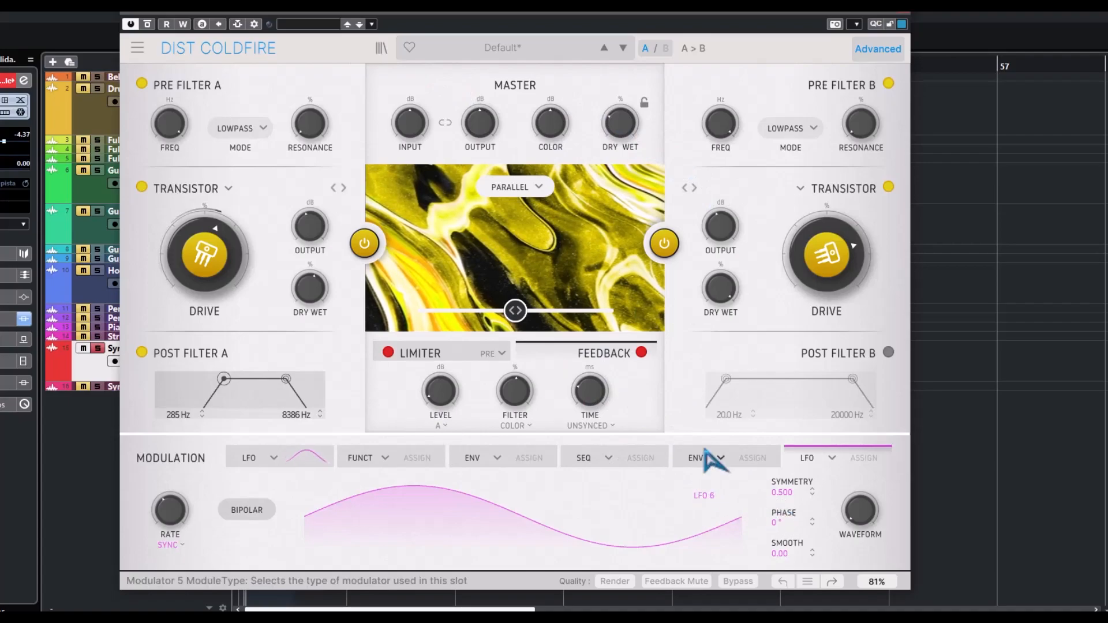
{"action": "left_click", "coordinate": [382, 48]}
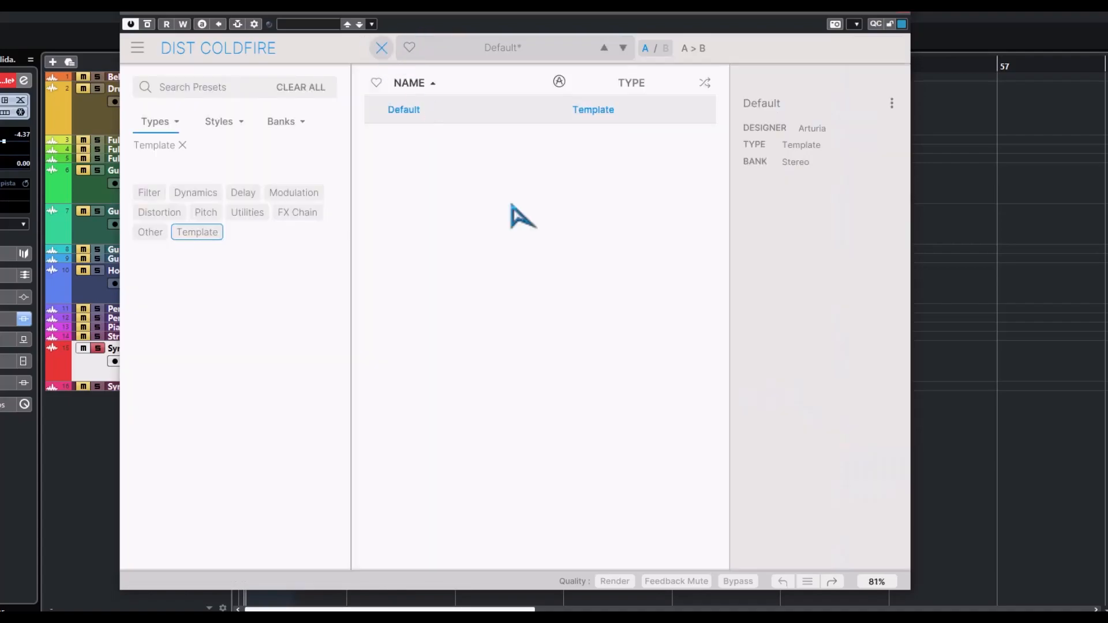
{"action": "left_click", "coordinate": [502, 47]}
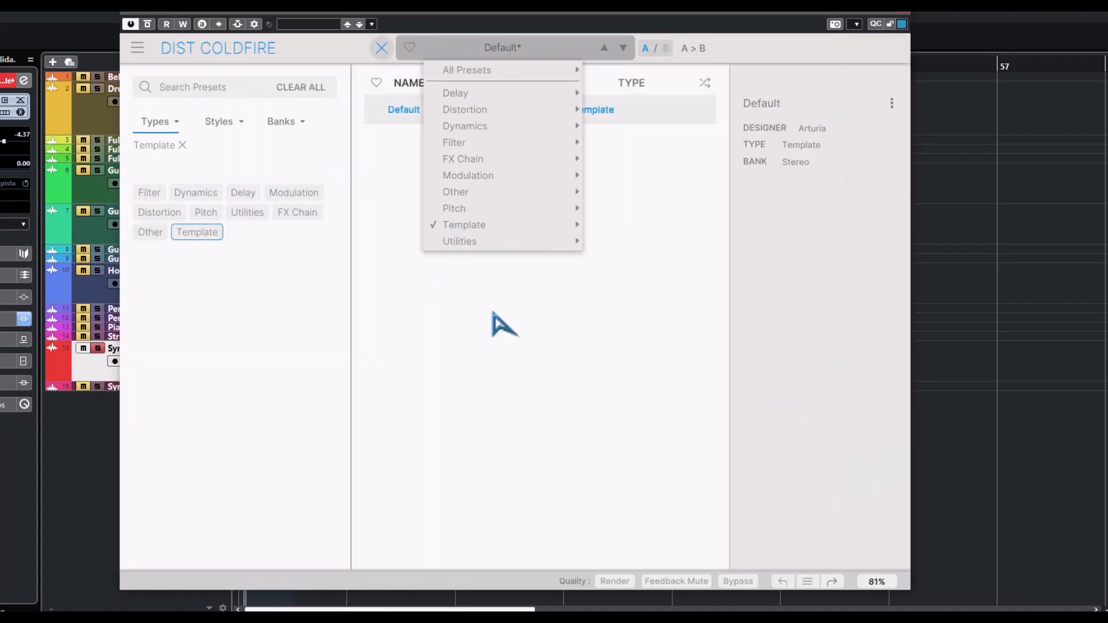
{"action": "mouse_move", "coordinate": [503, 163]}
{"action": "left_click", "coordinate": [695, 217]}
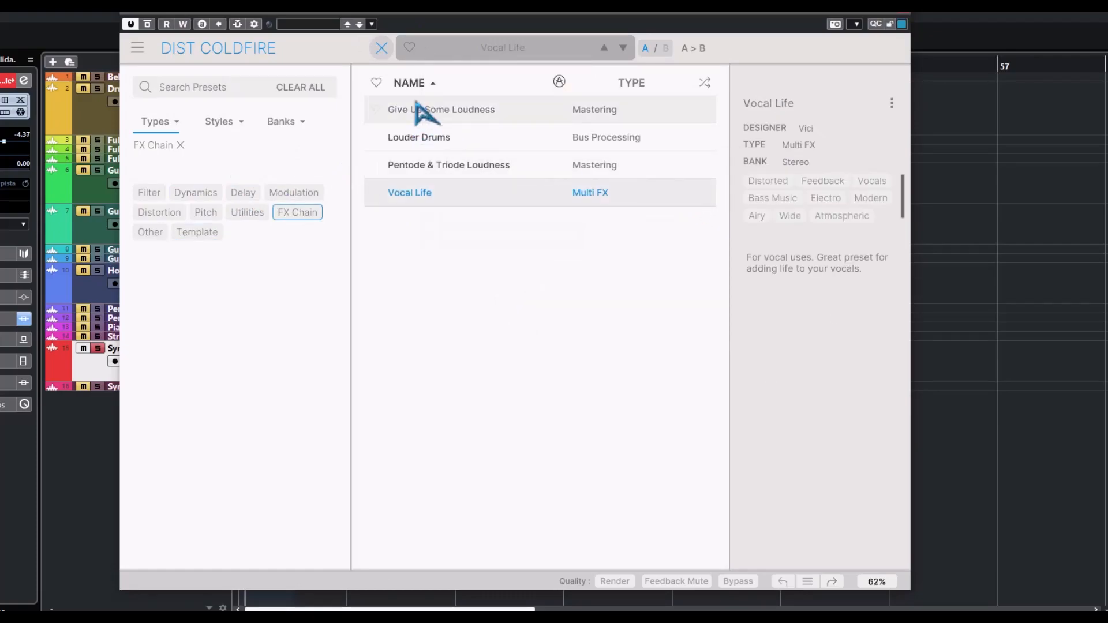
{"action": "left_click", "coordinate": [382, 48]}
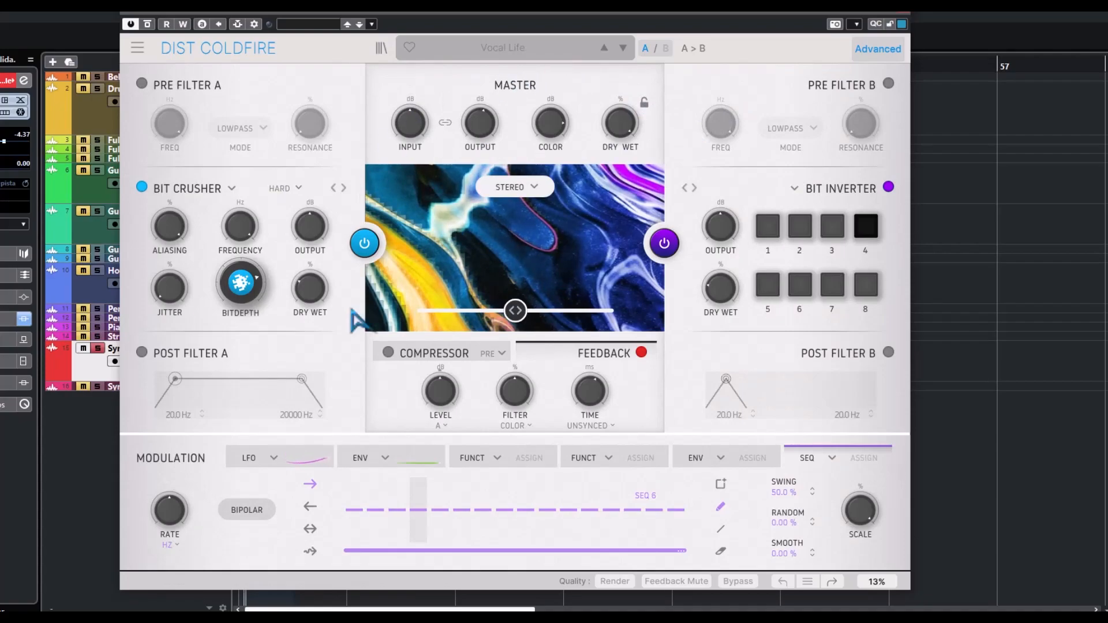
Step: Hide the Advanced view and set the oversampling quality to Studio
{"action": "left_click", "coordinate": [878, 49]}
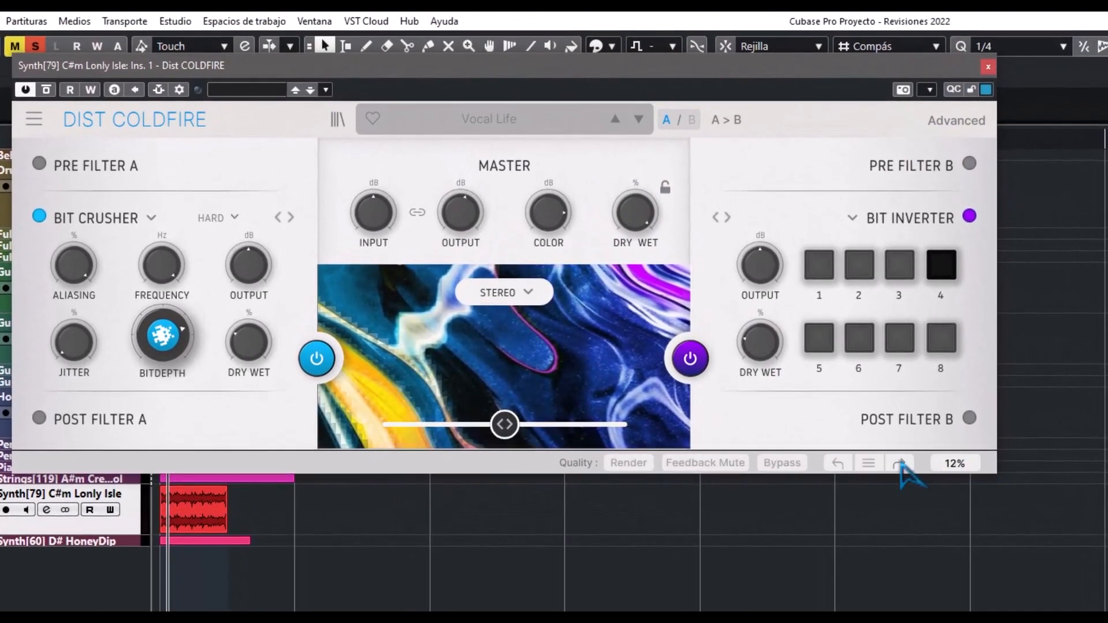
{"action": "left_click", "coordinate": [627, 463]}
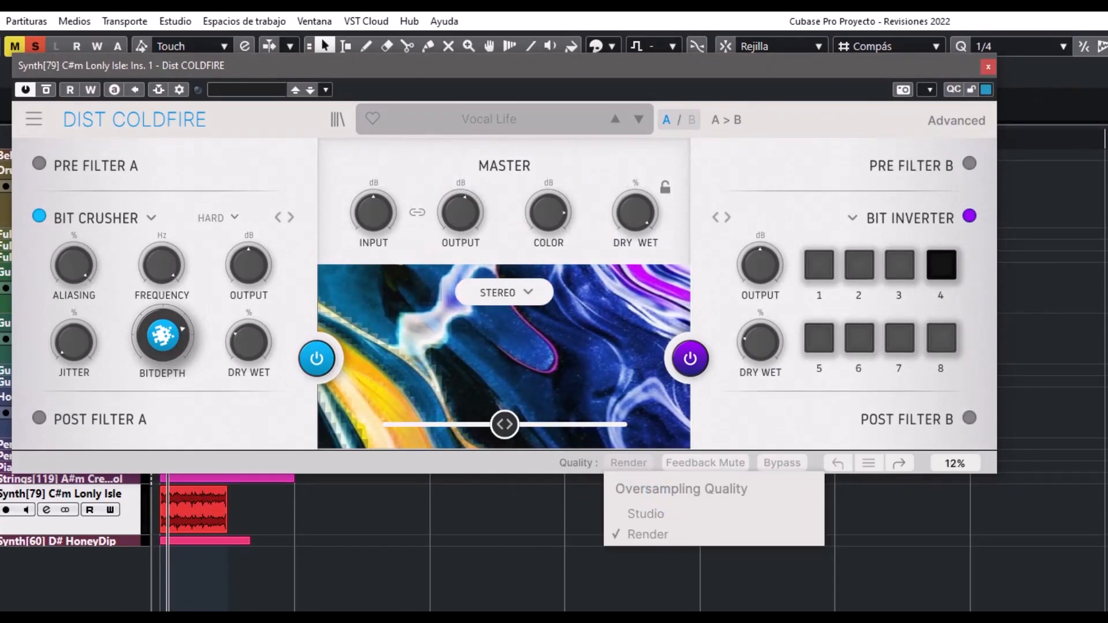
{"action": "left_click", "coordinate": [660, 513]}
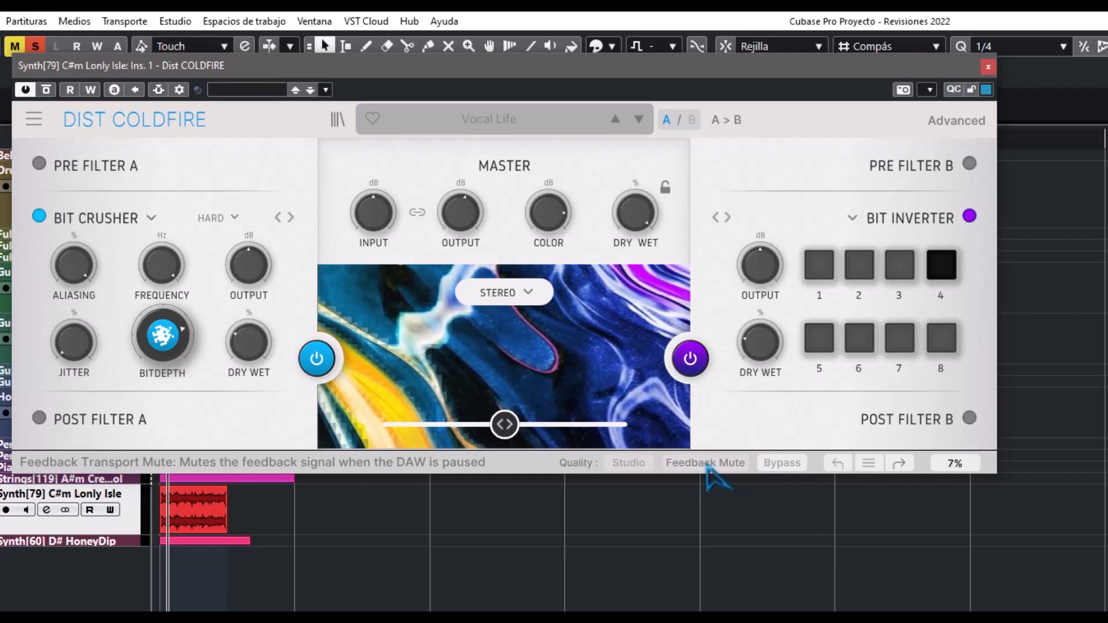
Step: Bypass the plugin and switch it back on
{"action": "left_click", "coordinate": [782, 464]}
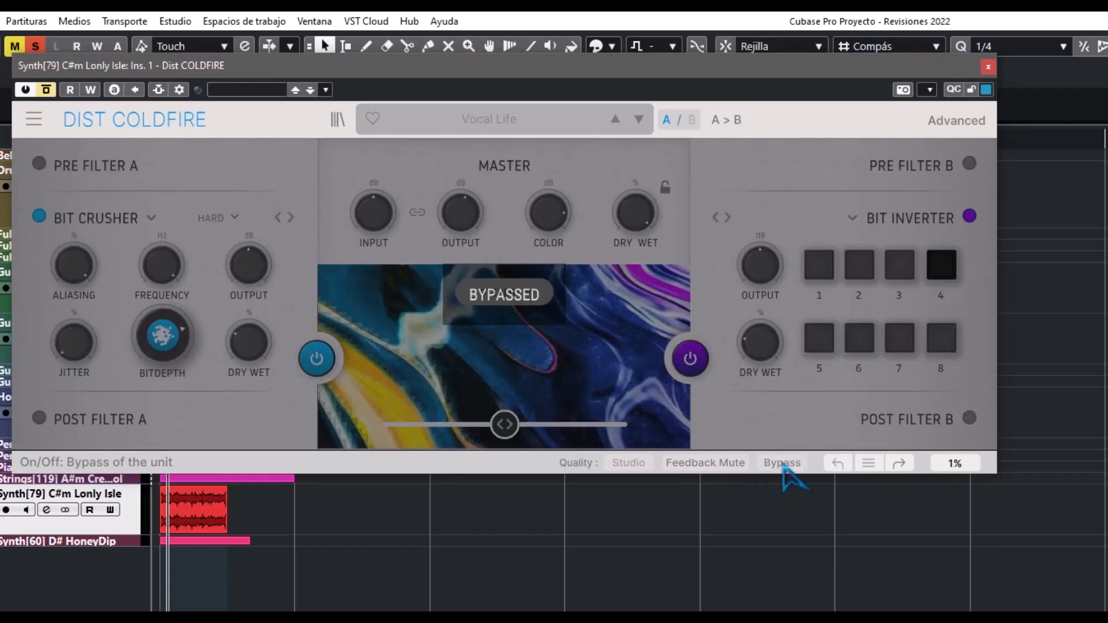
{"action": "left_click", "coordinate": [783, 465]}
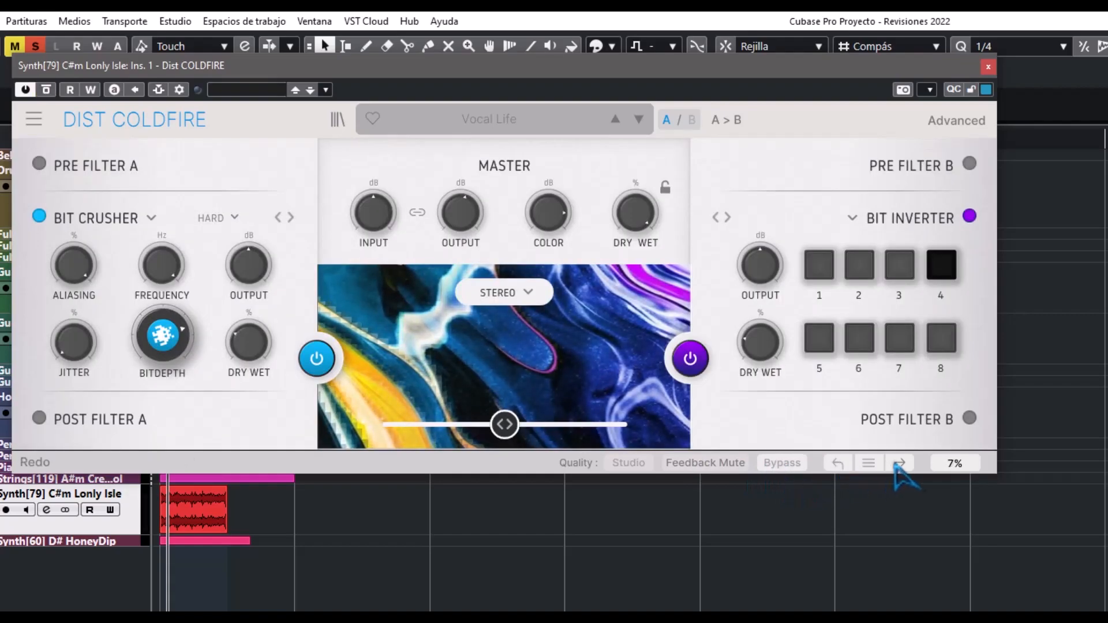
Step: Revert the plugin to its Initial State through the edit history and move its window lower in the project
{"action": "left_click", "coordinate": [868, 463]}
{"action": "scroll", "coordinate": [824, 369], "scroll_direction": "up", "scroll_amount": 5}
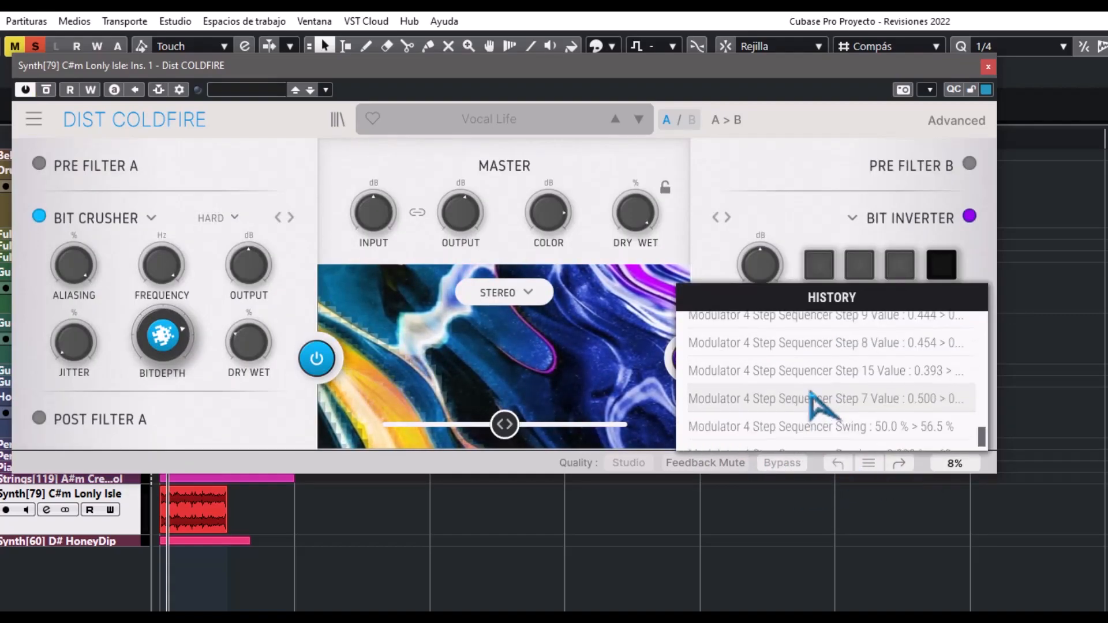
{"action": "left_click_drag", "start_coordinate": [983, 444], "coordinate": [989, 314]}
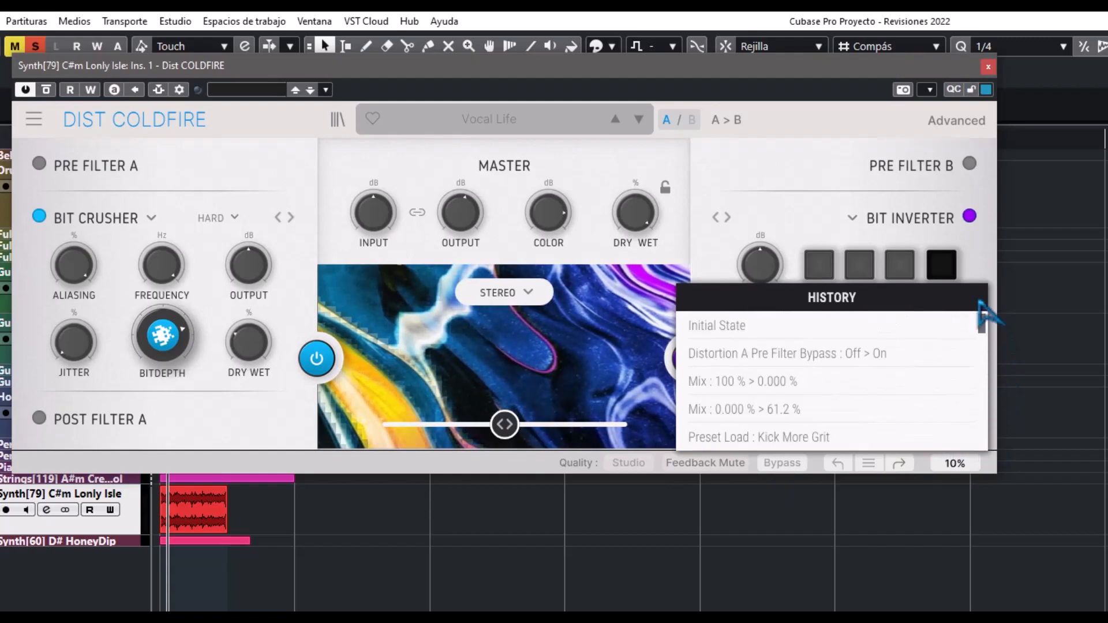
{"action": "left_click", "coordinate": [747, 326]}
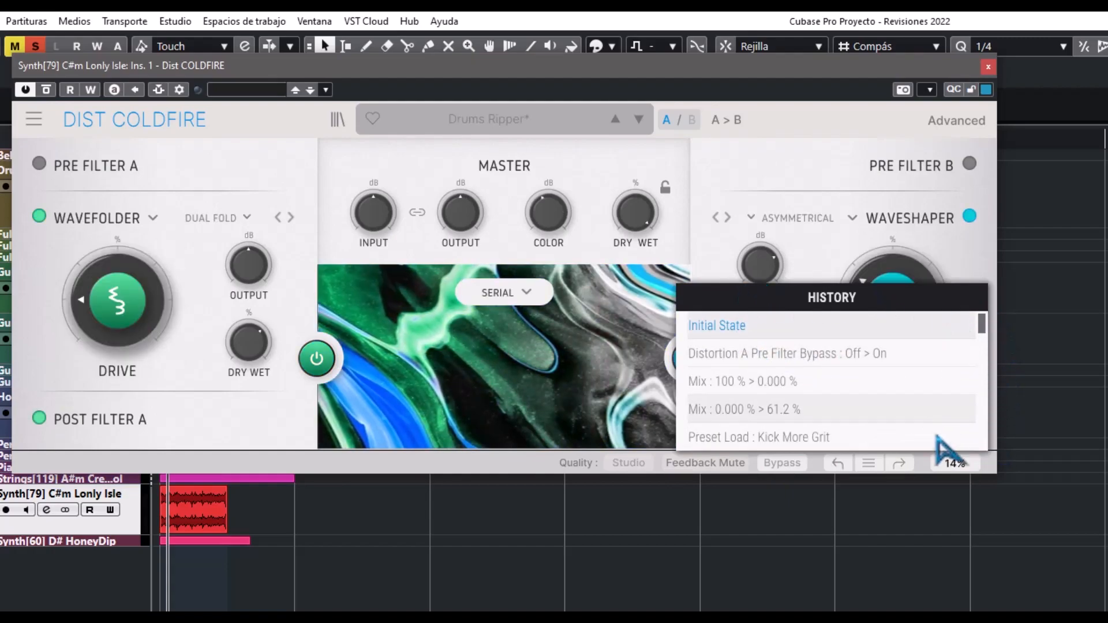
{"action": "left_click", "coordinate": [869, 464]}
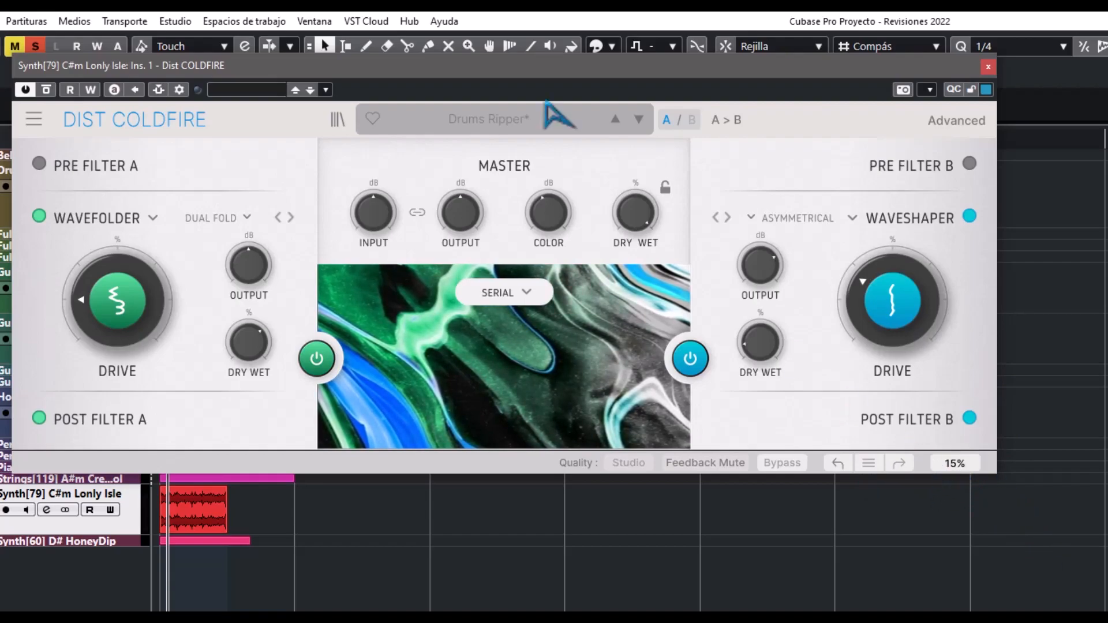
{"action": "left_click_drag", "start_coordinate": [570, 69], "coordinate": [606, 136]}
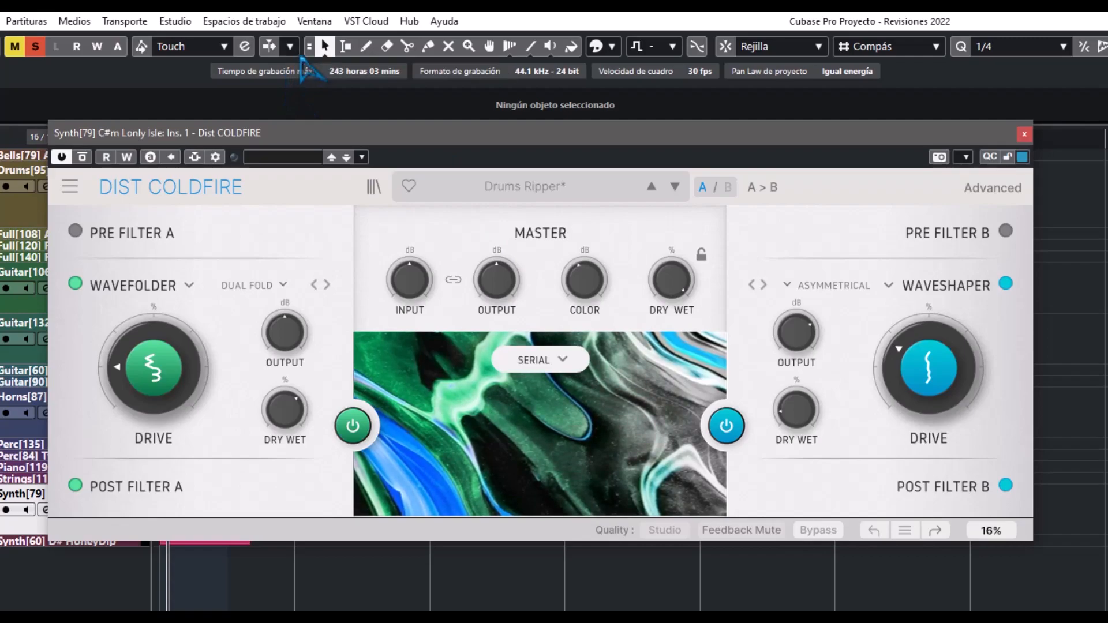
Step: Audition the Dynamics category presets, including Glue Your Designed Snare, Sine To Perc and Transient Latency
{"action": "left_click", "coordinate": [493, 188]}
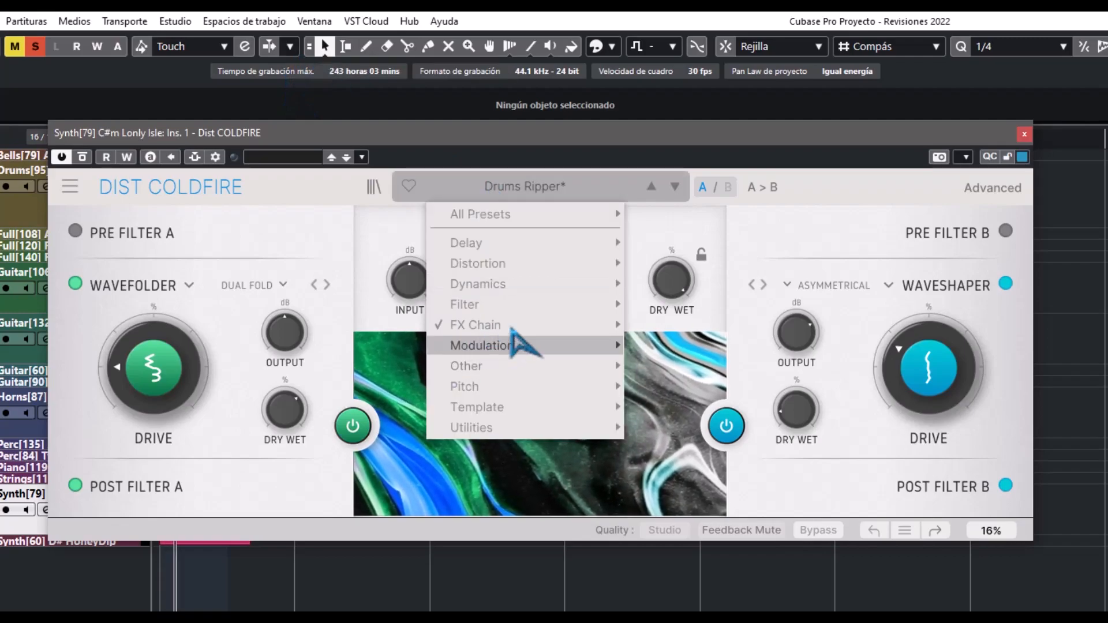
{"action": "mouse_move", "coordinate": [517, 284]}
{"action": "left_click", "coordinate": [700, 281]}
{"action": "left_click", "coordinate": [675, 186]}
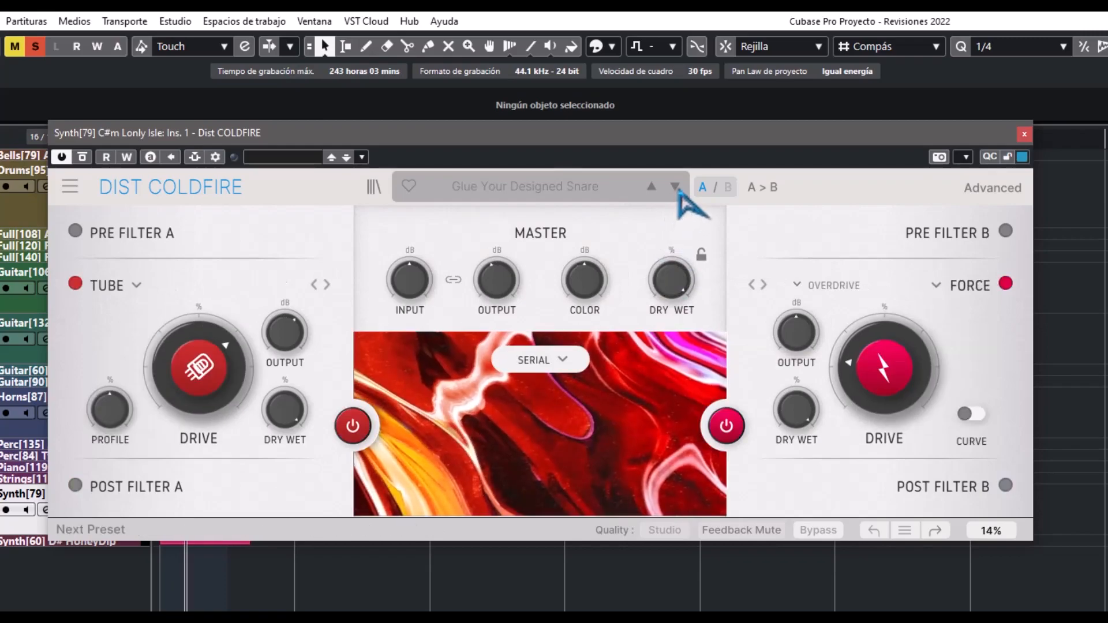
{"action": "left_click", "coordinate": [675, 187]}
{"action": "left_click", "coordinate": [675, 187]}
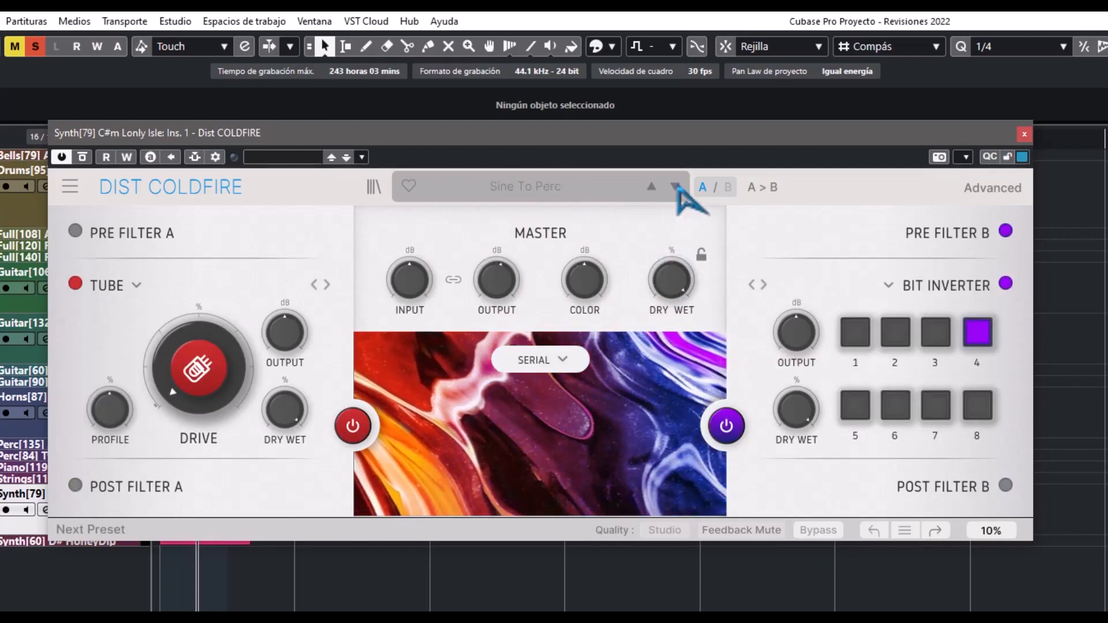
{"action": "left_click", "coordinate": [675, 187]}
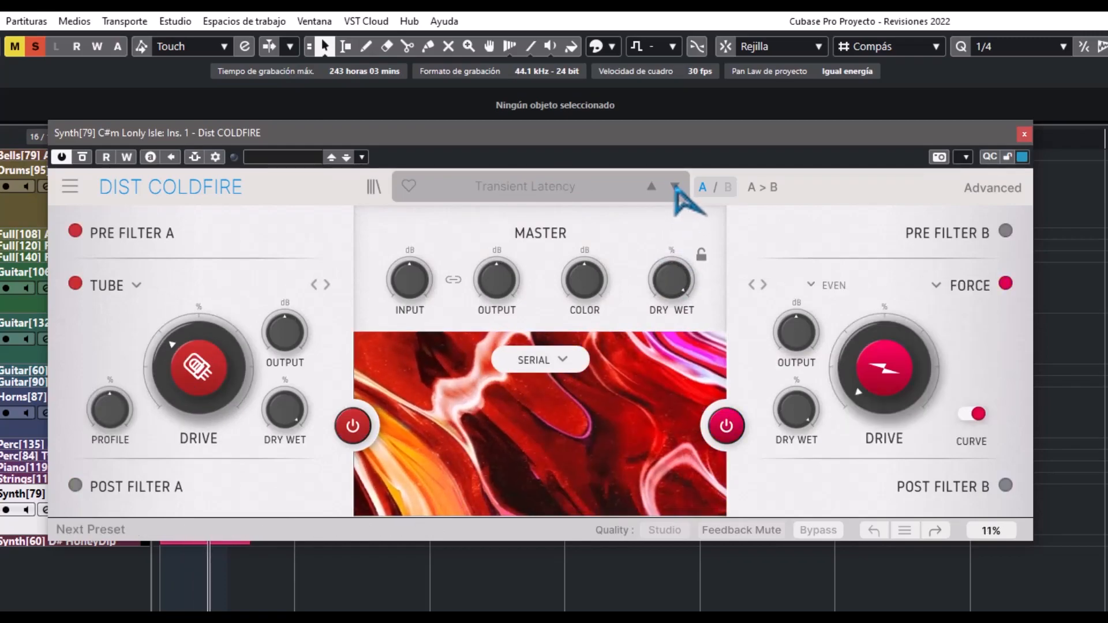
Step: Load 32th Delay Duck from the Distortion category and step through Add Wide Grit to Arp High Choke
{"action": "left_click", "coordinate": [555, 190]}
{"action": "mouse_move", "coordinate": [548, 264]}
{"action": "left_click", "coordinate": [701, 163]}
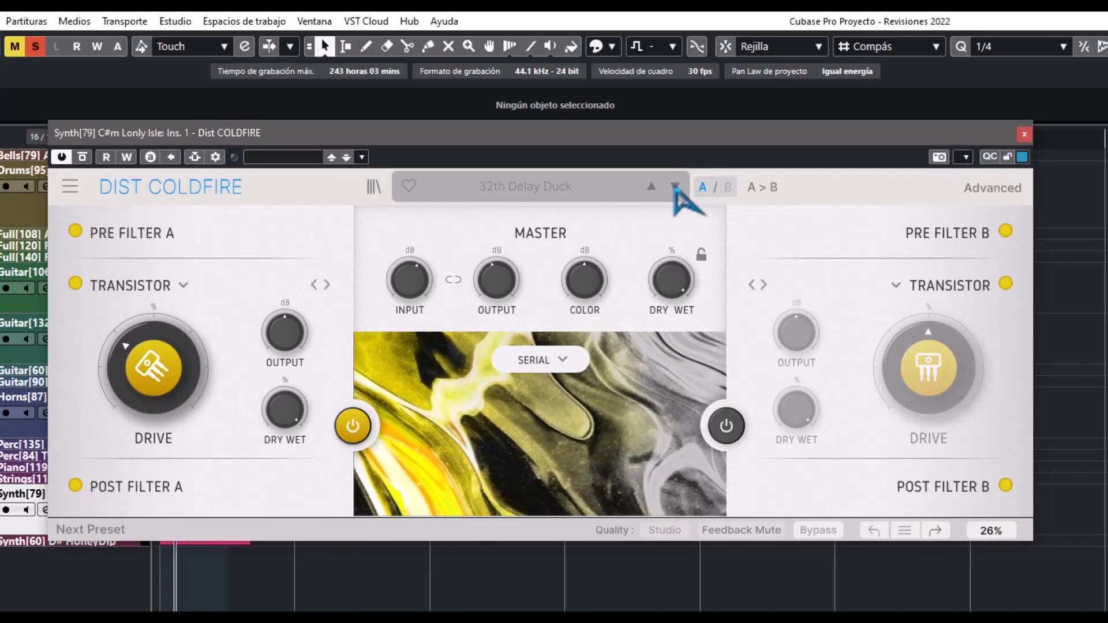
{"action": "left_click", "coordinate": [675, 185]}
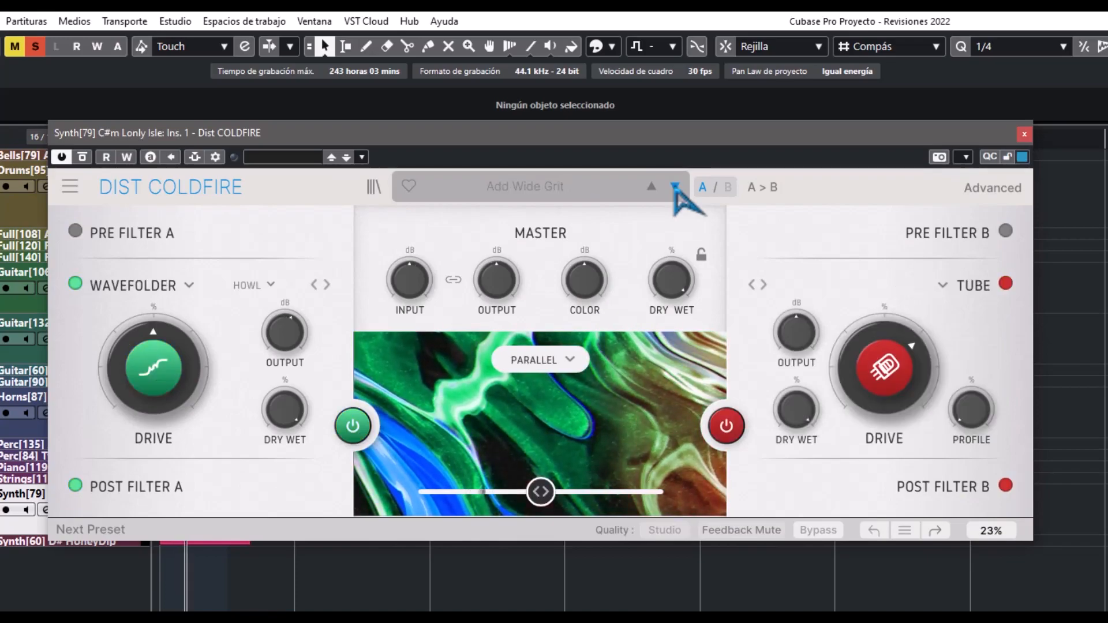
{"action": "left_click", "coordinate": [675, 186]}
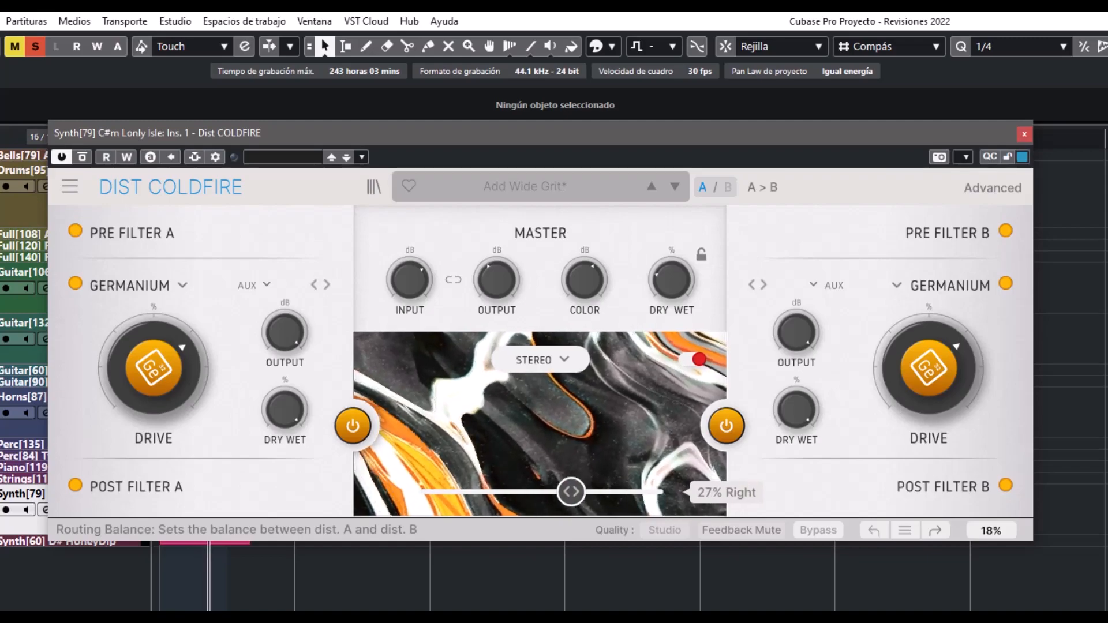
{"action": "left_click", "coordinate": [675, 186]}
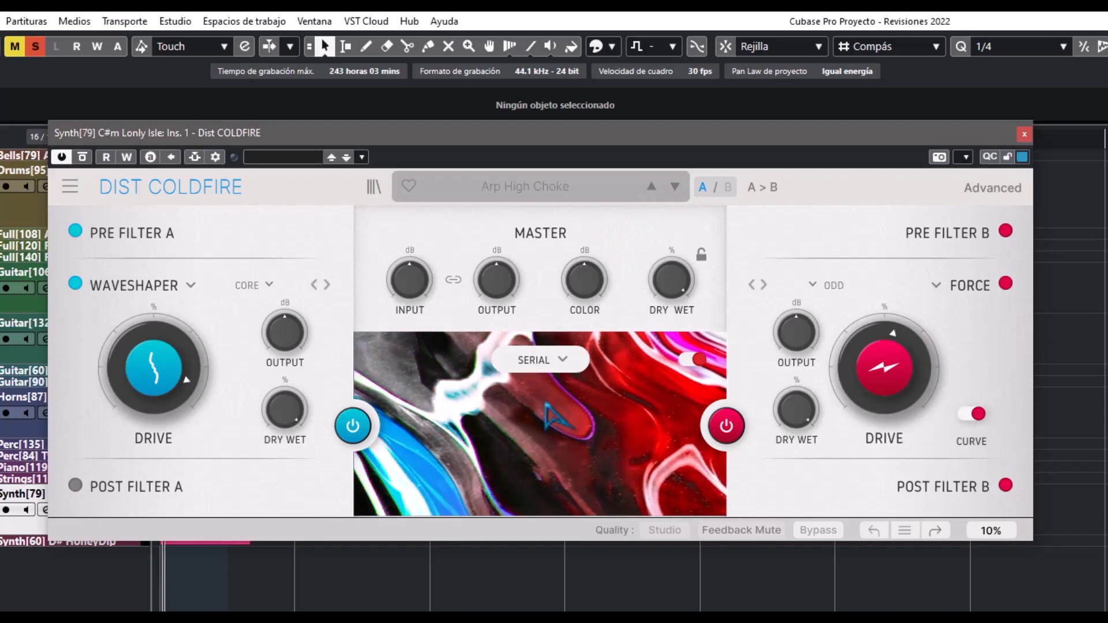
Step: Try the Arp High Choke preset with Parallel routing and with Stereo routing balanced 100% right
{"action": "left_click", "coordinate": [562, 361]}
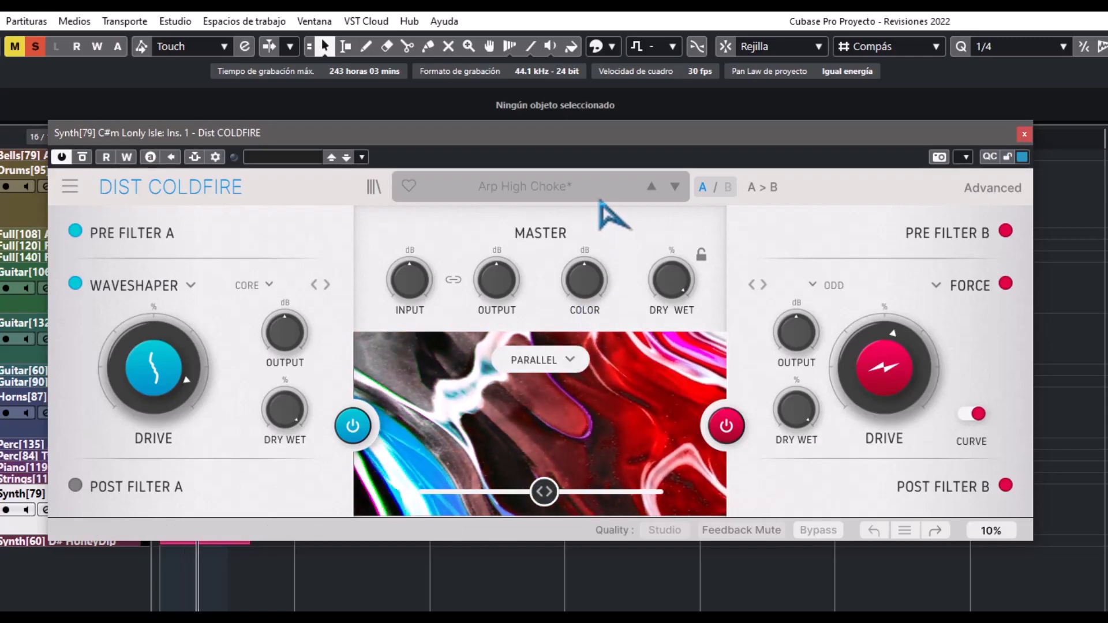
{"action": "left_click", "coordinate": [562, 360]}
{"action": "left_click", "coordinate": [456, 476]}
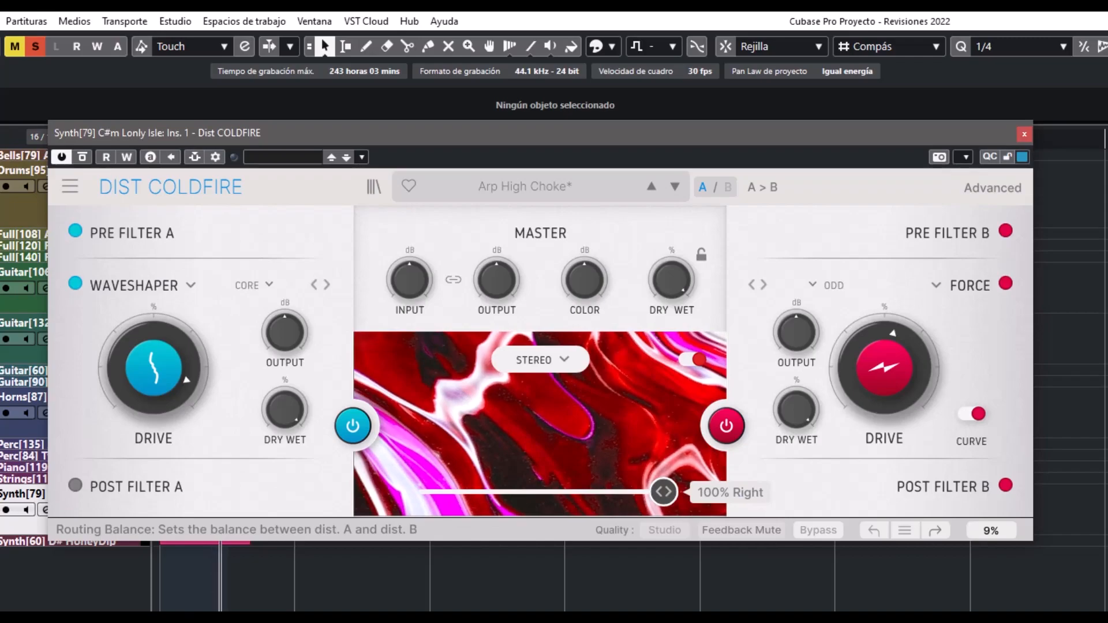
Step: Try Mid/Side routing with its balance shifted, and Band Split routing, on the Arp High Choke preset
{"action": "left_click", "coordinate": [564, 360]}
{"action": "left_click", "coordinate": [540, 475]}
{"action": "left_click_drag", "start_coordinate": [543, 492], "coordinate": [647, 492]}
{"action": "left_click", "coordinate": [566, 359]}
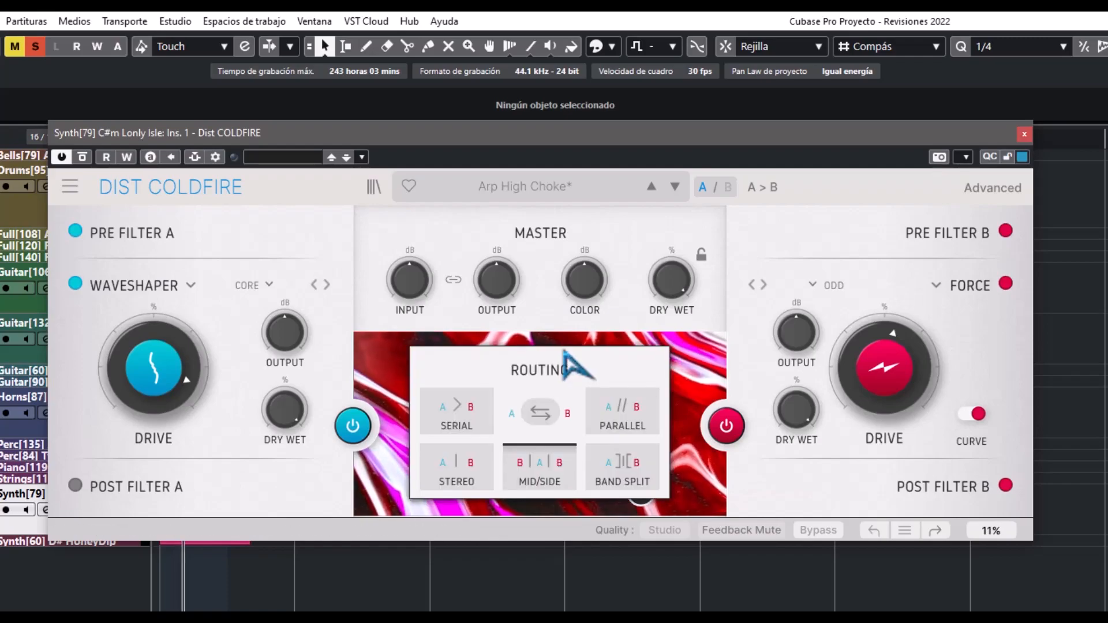
{"action": "left_click", "coordinate": [622, 479]}
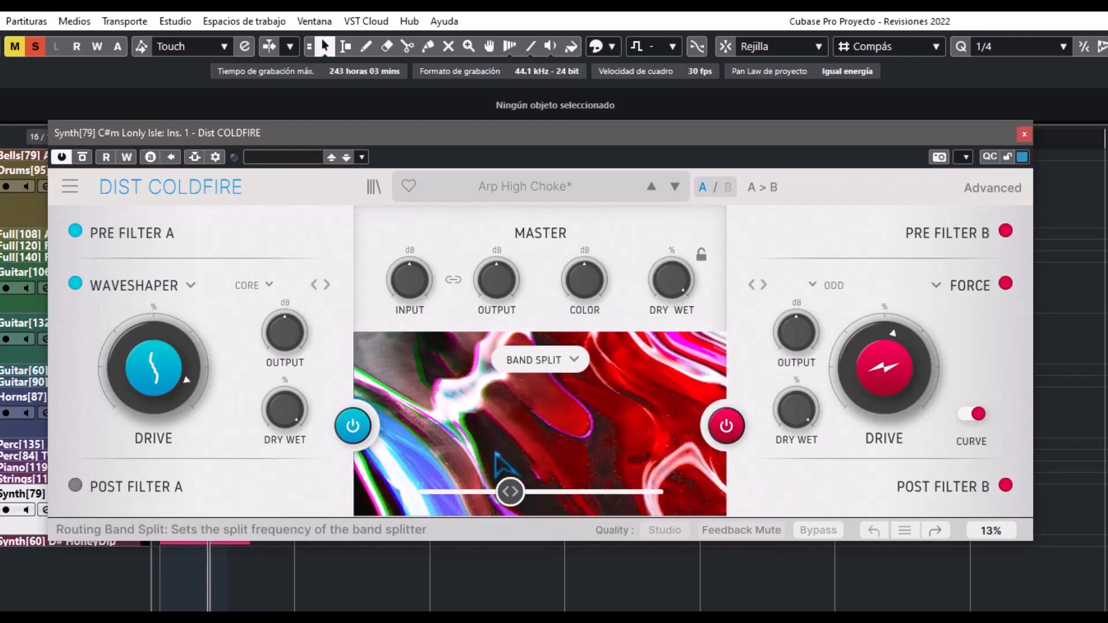
Step: Step through the following Distortion presets, including Bass Bite Sharpener and Bass Folding Dynamics, up to Chunky Wah Guitar
{"action": "left_click", "coordinate": [674, 186]}
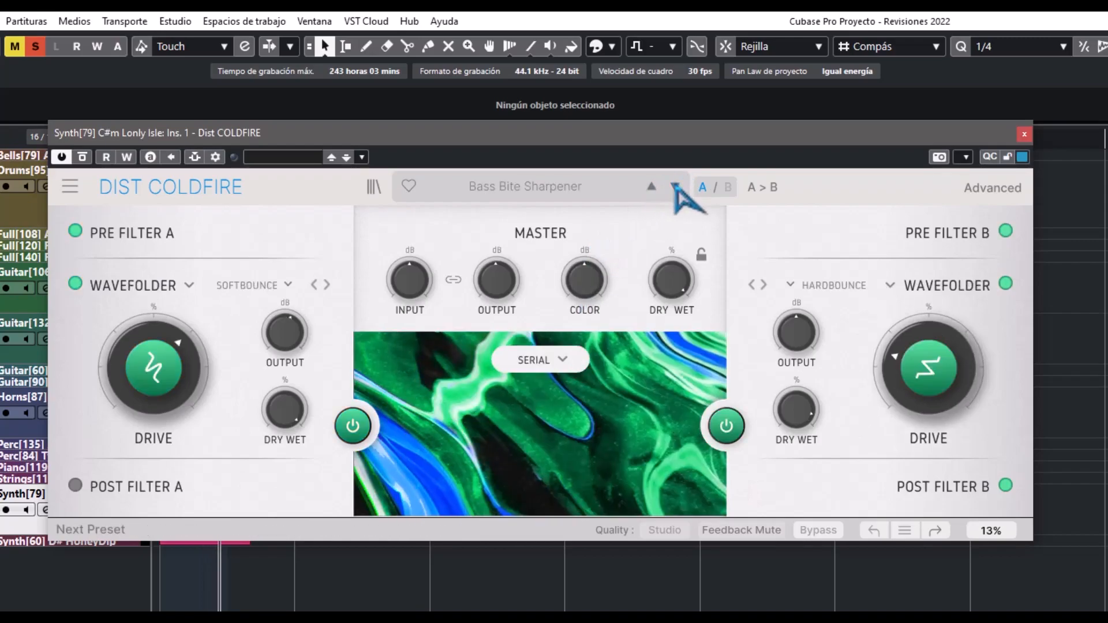
{"action": "left_click", "coordinate": [674, 186]}
{"action": "left_click", "coordinate": [674, 186]}
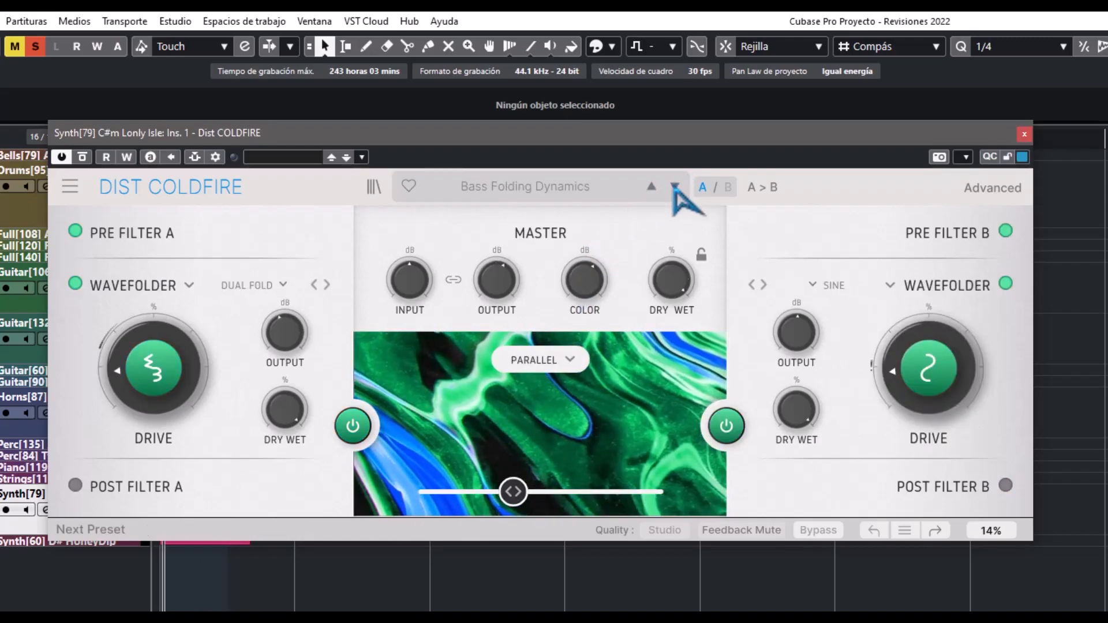
{"action": "left_click", "coordinate": [674, 186]}
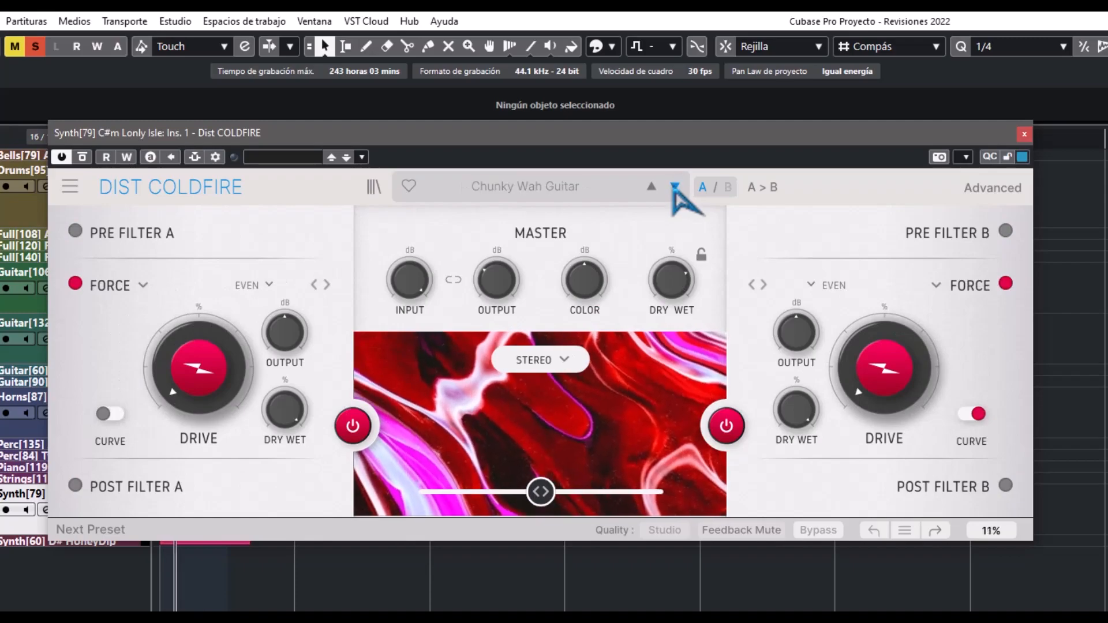
{"action": "left_click", "coordinate": [674, 186]}
Step: Load Acid Saw from the Filter preset category and advance to the Bandpassing preset
{"action": "left_click", "coordinate": [522, 186]}
{"action": "mouse_move", "coordinate": [500, 216]}
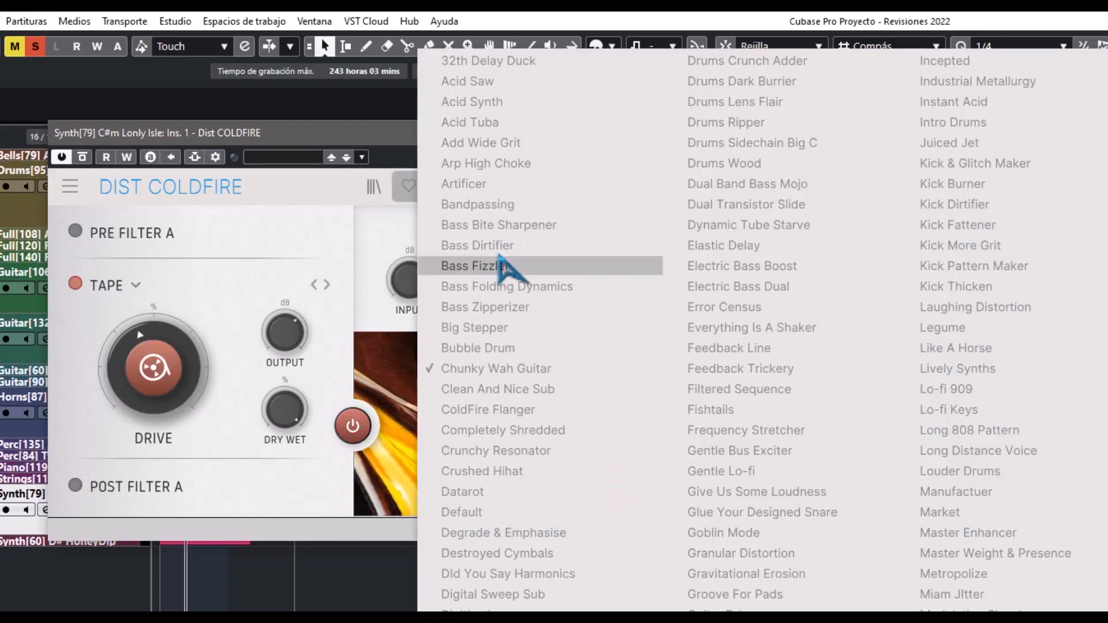
{"action": "mouse_move", "coordinate": [479, 306]}
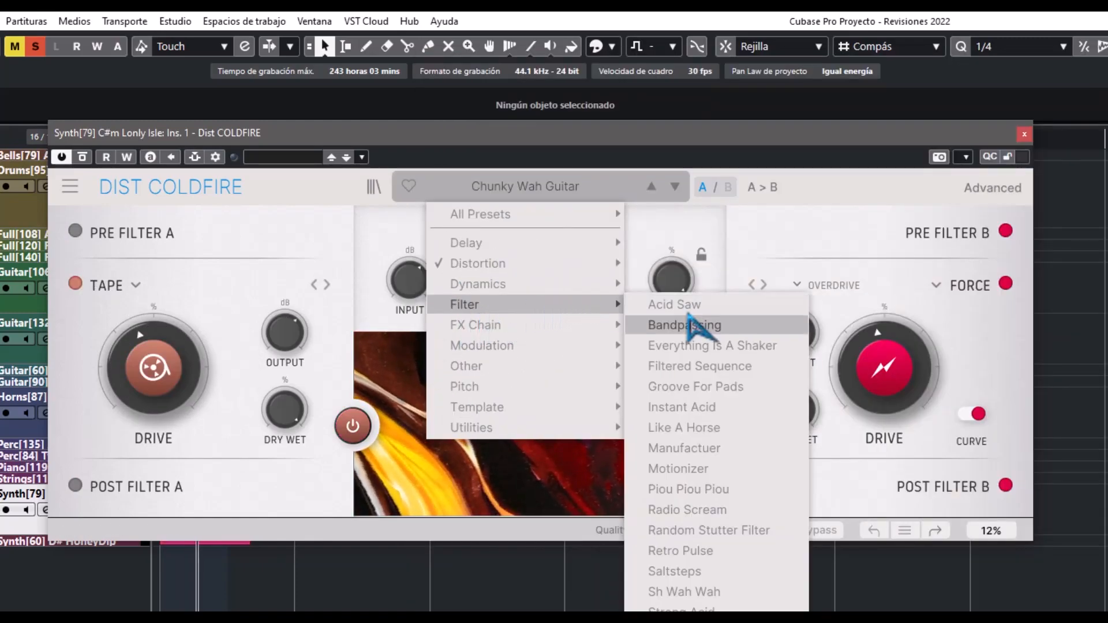
{"action": "left_click", "coordinate": [687, 305]}
{"action": "left_click", "coordinate": [674, 186]}
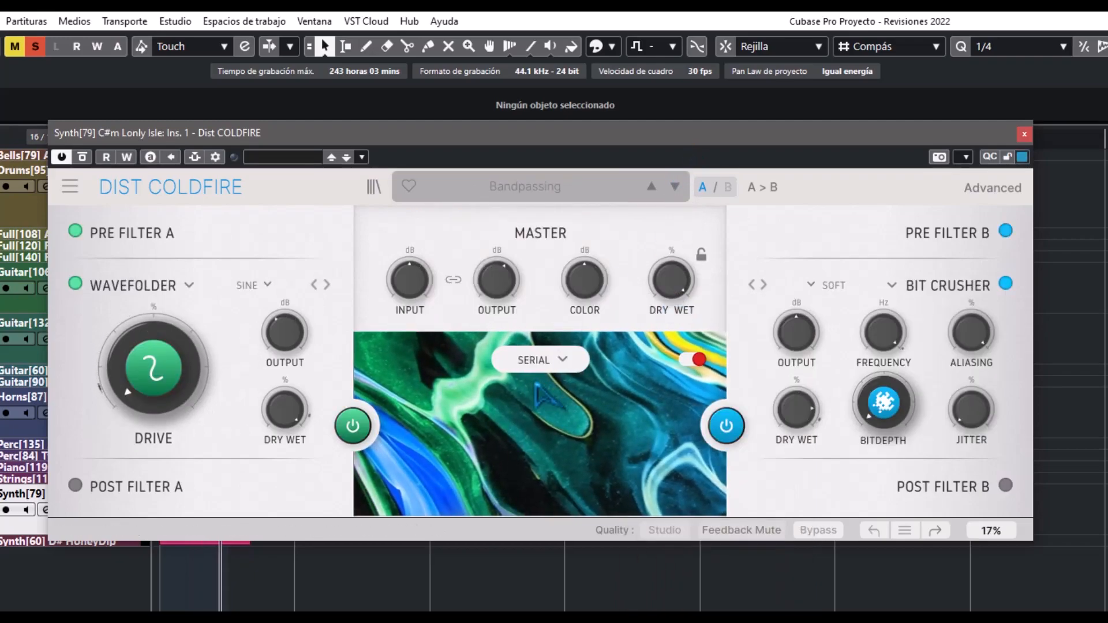
Step: Swap distortion modules A and B in the Bandpassing preset and try the Parallel and Stereo routings
{"action": "left_click", "coordinate": [562, 360]}
{"action": "left_click", "coordinate": [540, 411]}
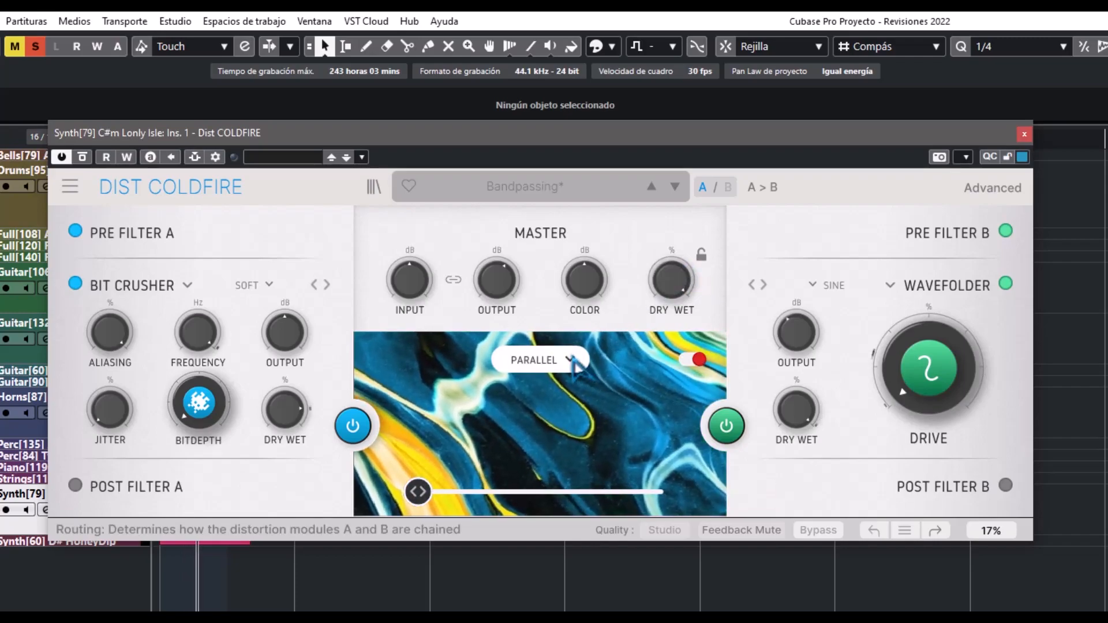
{"action": "left_click", "coordinate": [571, 360]}
{"action": "left_click", "coordinate": [454, 487]}
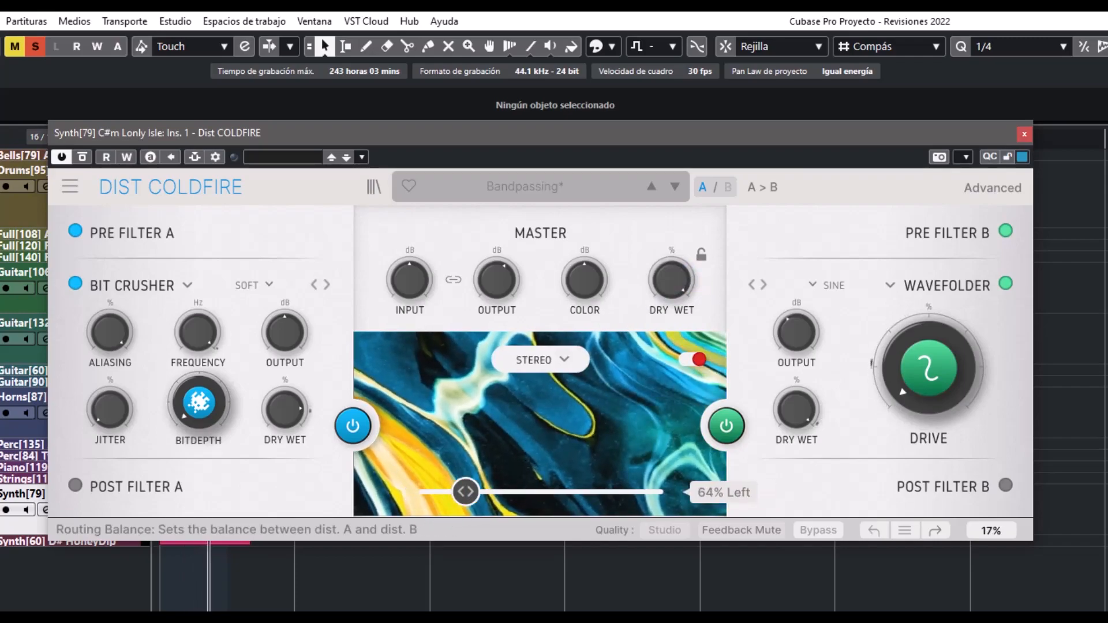
Step: Try Mid/Side and Band Split routing on the Bandpassing preset, sweeping the split frequency from about 33.5 Hz to its maximum
{"action": "left_click", "coordinate": [563, 359]}
{"action": "left_click", "coordinate": [539, 477]}
{"action": "left_click_drag", "start_coordinate": [659, 491], "coordinate": [465, 513]}
{"action": "left_click", "coordinate": [575, 358]}
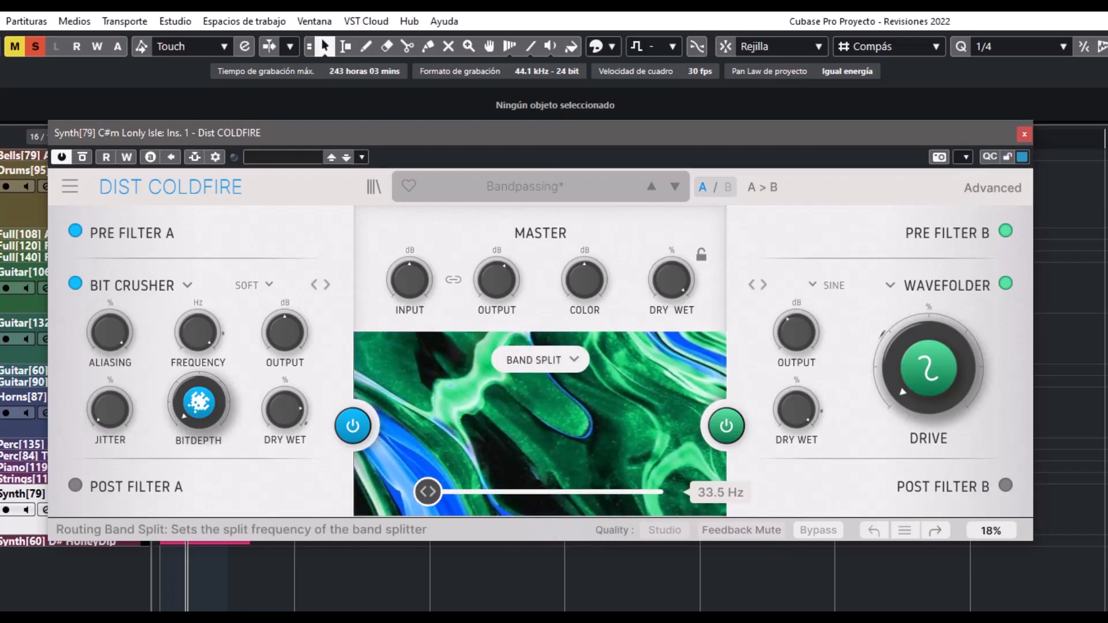
{"action": "left_click_drag", "start_coordinate": [626, 491], "coordinate": [663, 491]}
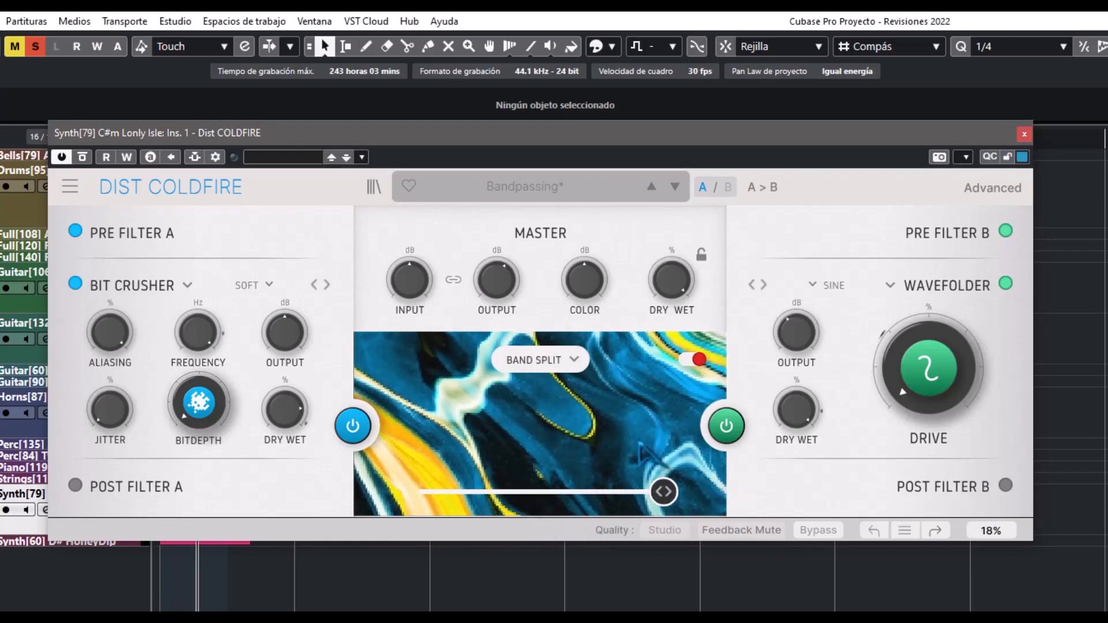
Step: Step through the Filter presets Everything Is A Shaker and Groove For Pads to Instant Acid
{"action": "left_click", "coordinate": [675, 186]}
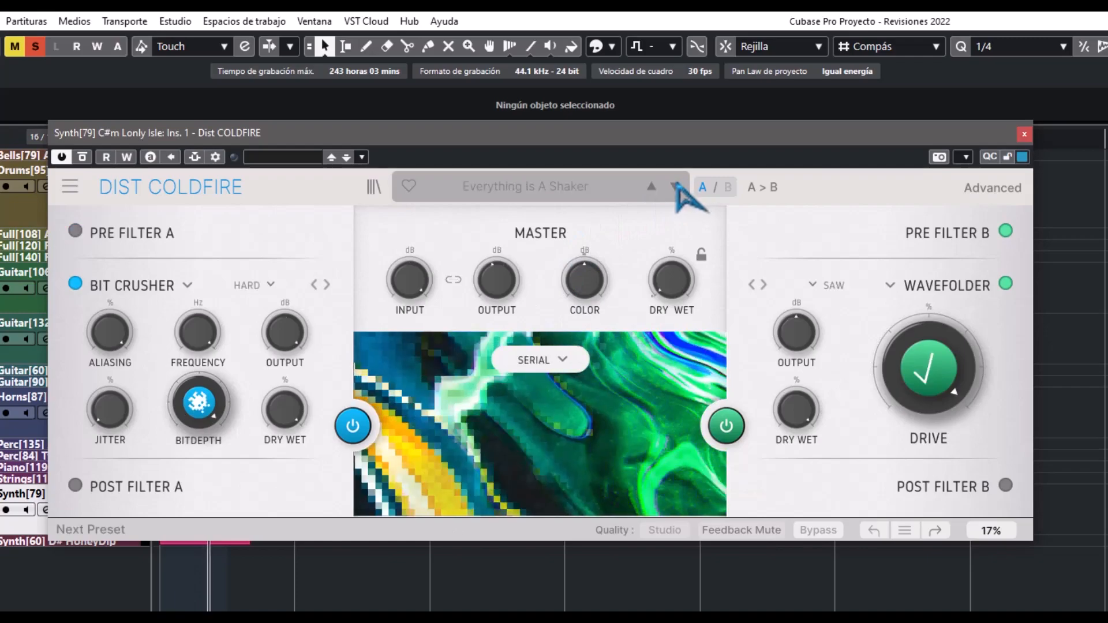
{"action": "left_click", "coordinate": [675, 187]}
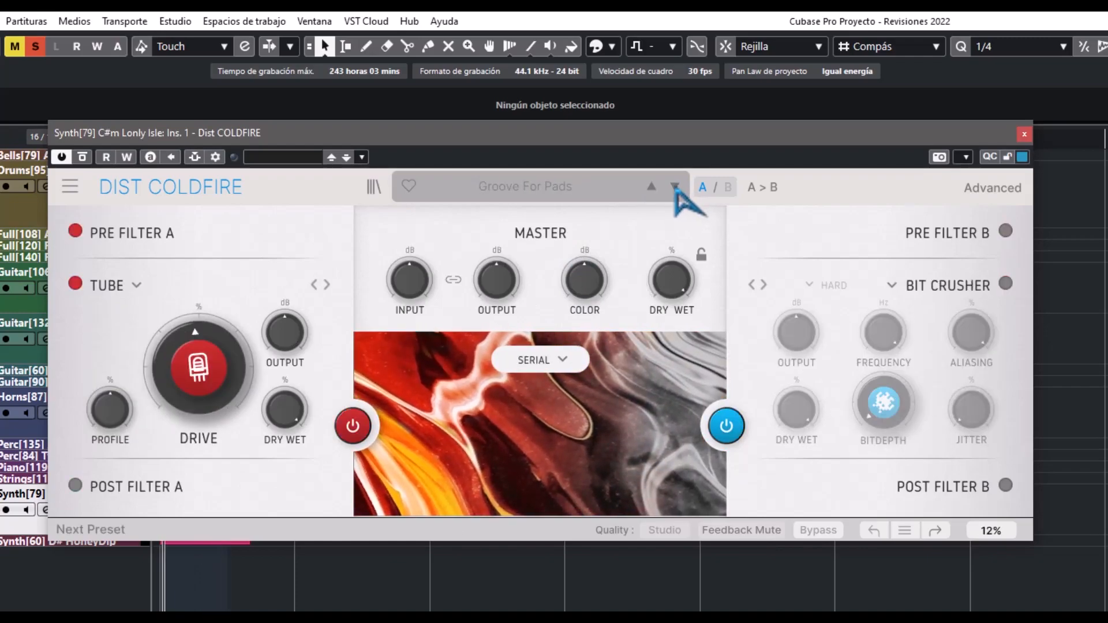
{"action": "left_click", "coordinate": [675, 186]}
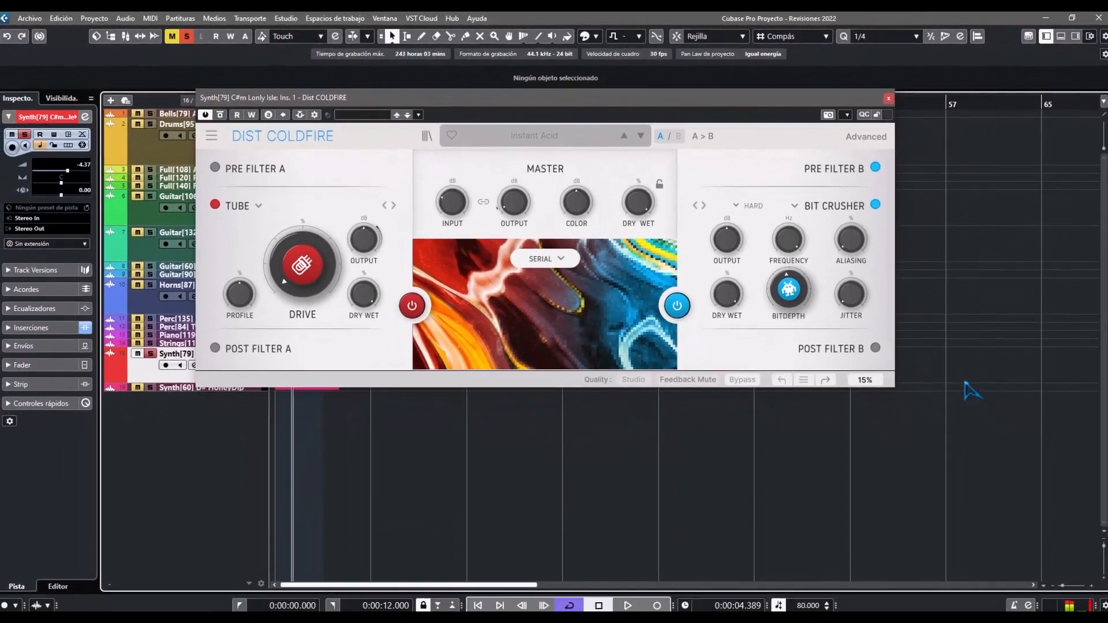
Step: Resize the plugin window to 80% and reposition it over the project's track list
{"action": "left_click_drag", "start_coordinate": [652, 106], "coordinate": [638, 107]}
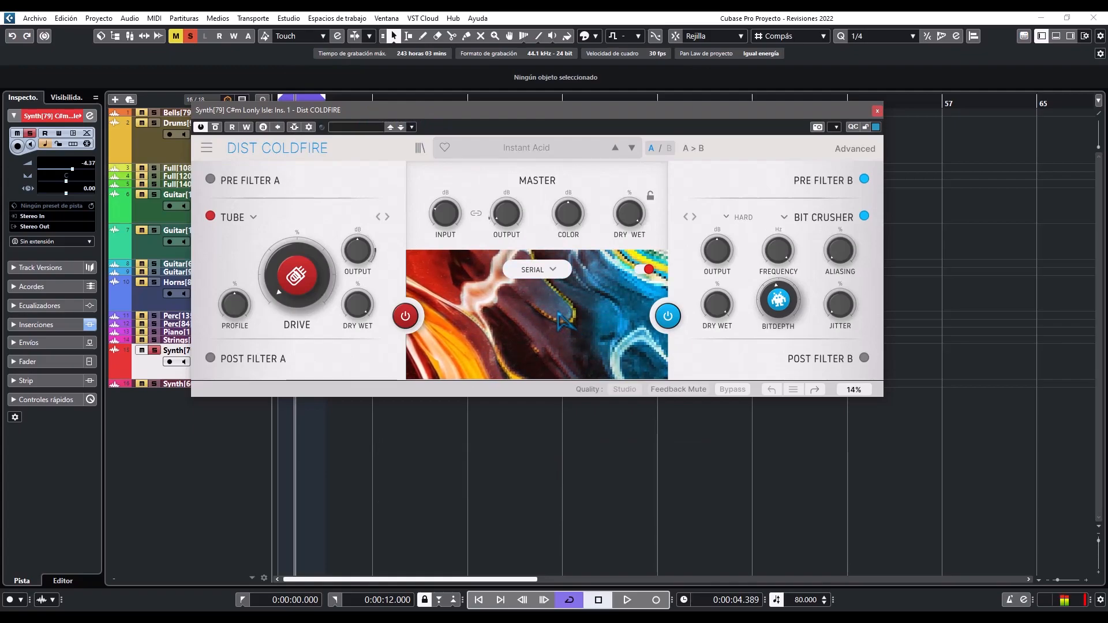
{"action": "left_click", "coordinate": [207, 148]}
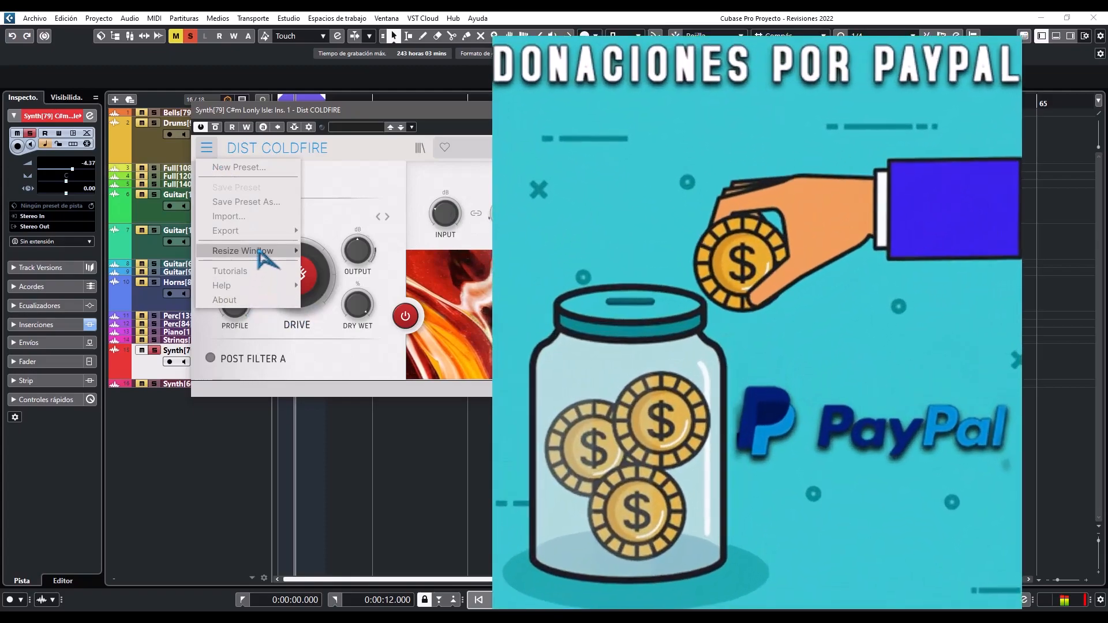
{"action": "mouse_move", "coordinate": [257, 250]}
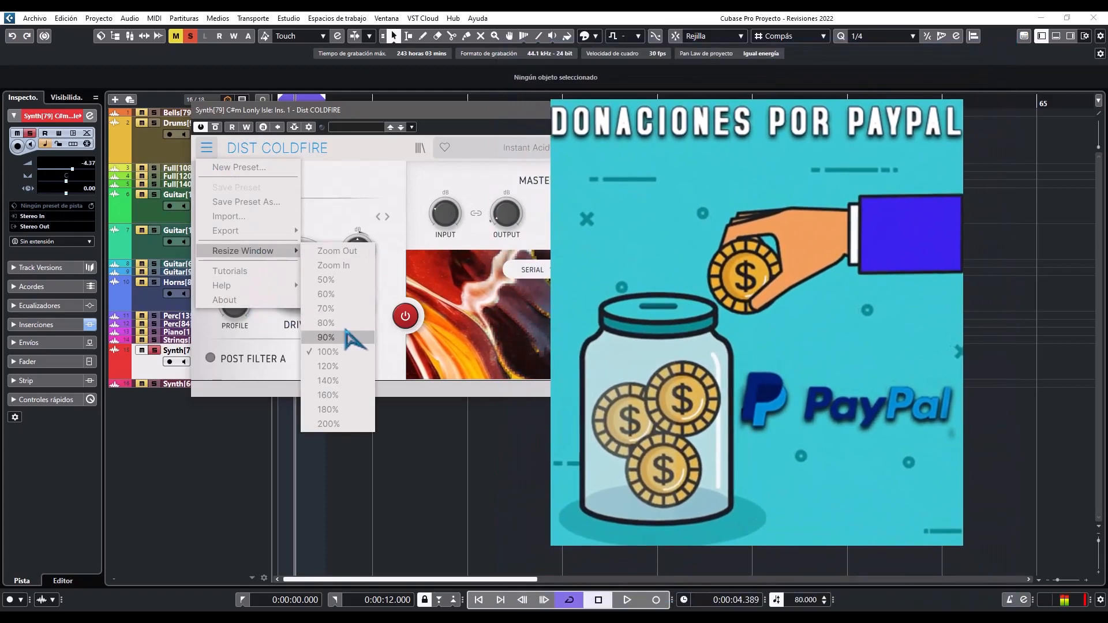
{"action": "left_click", "coordinate": [346, 333]}
{"action": "left_click_drag", "start_coordinate": [586, 113], "coordinate": [517, 112]}
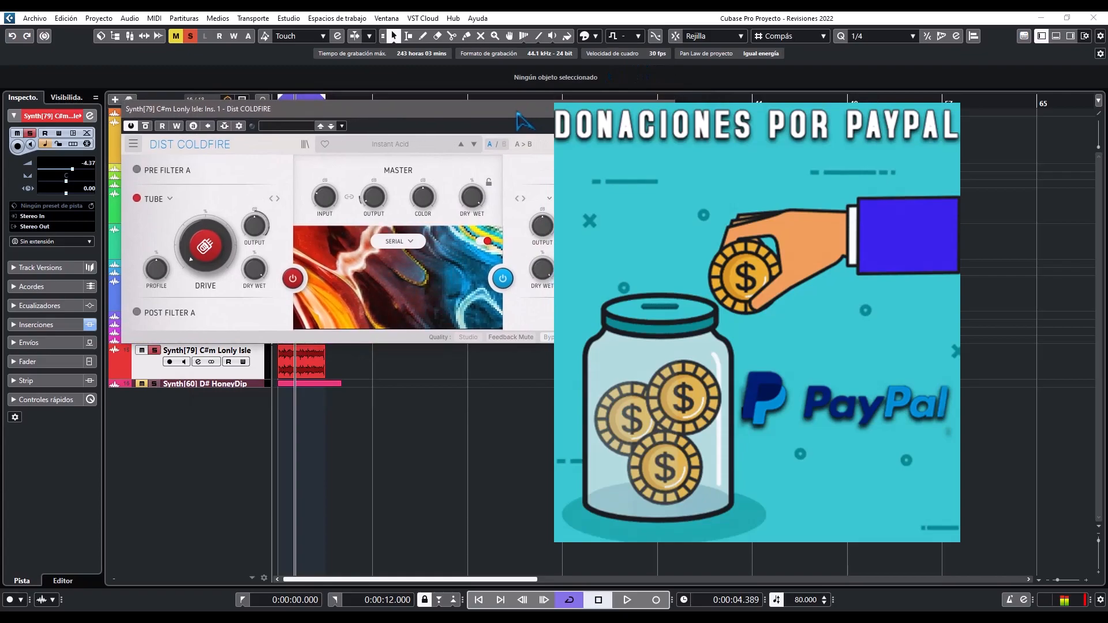